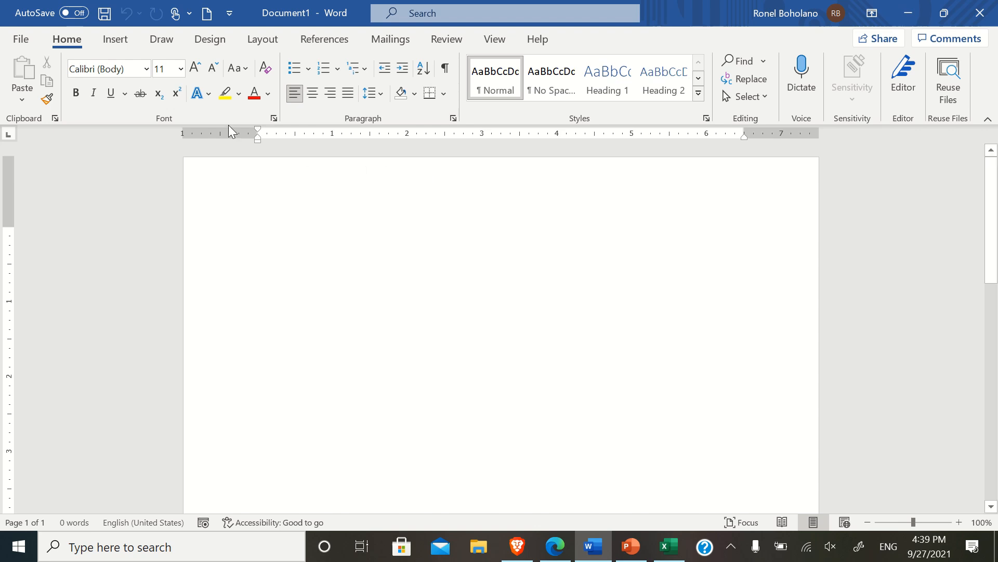
Open the account settings and change the Office theme to Dark Gray
{"action": "left_click", "coordinate": [21, 41]}
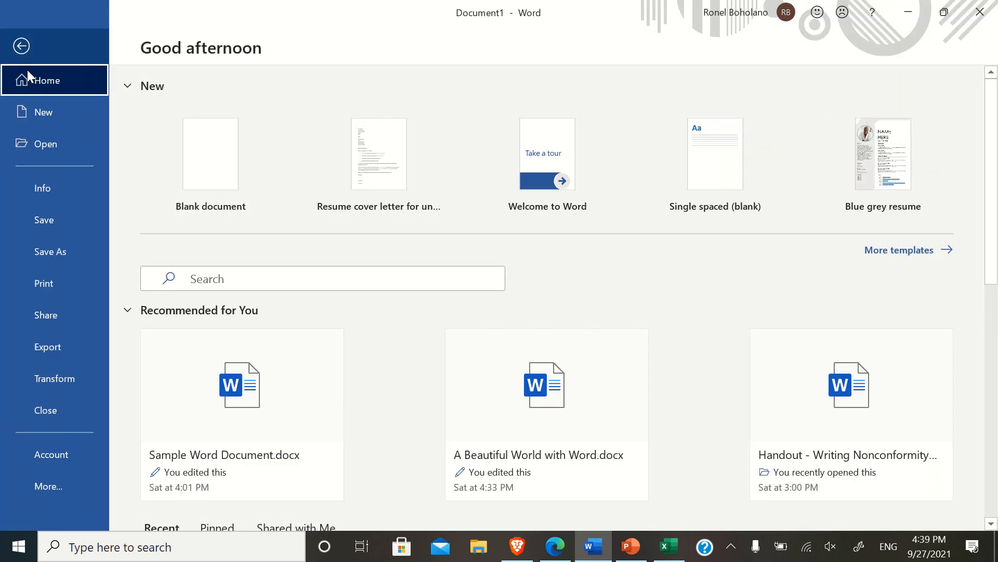
{"action": "left_click", "coordinate": [64, 460]}
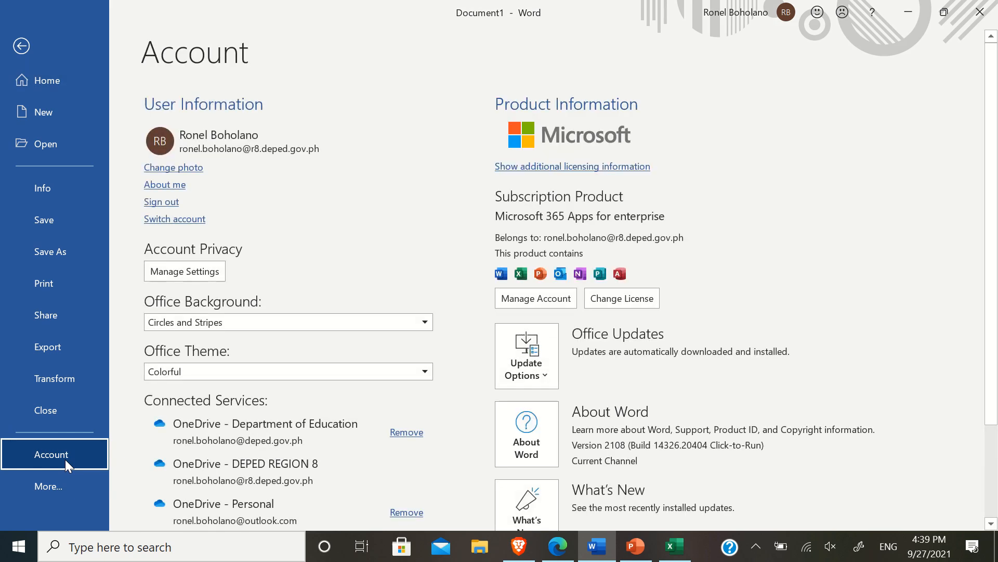
{"action": "left_click", "coordinate": [197, 372]}
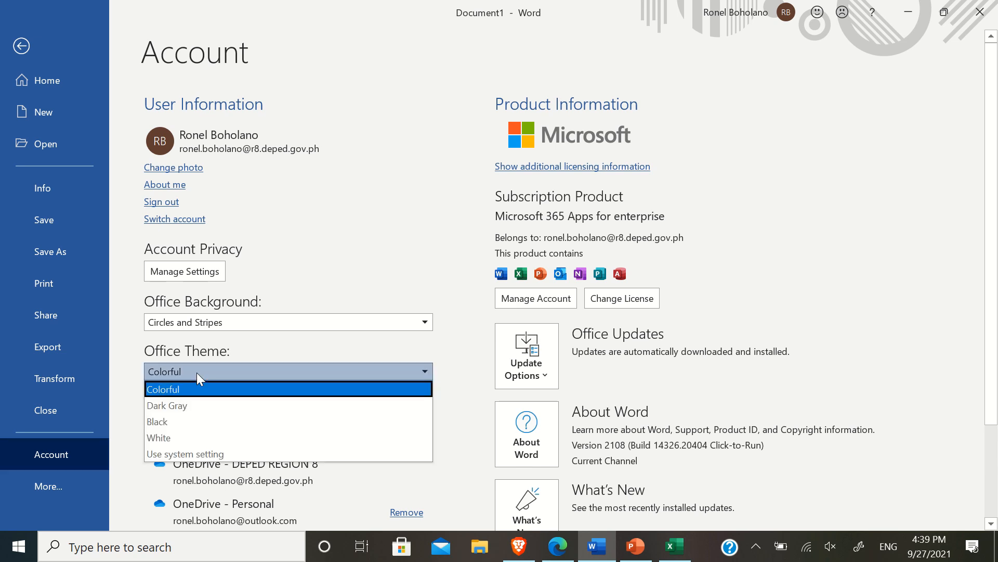
{"action": "left_click", "coordinate": [183, 406]}
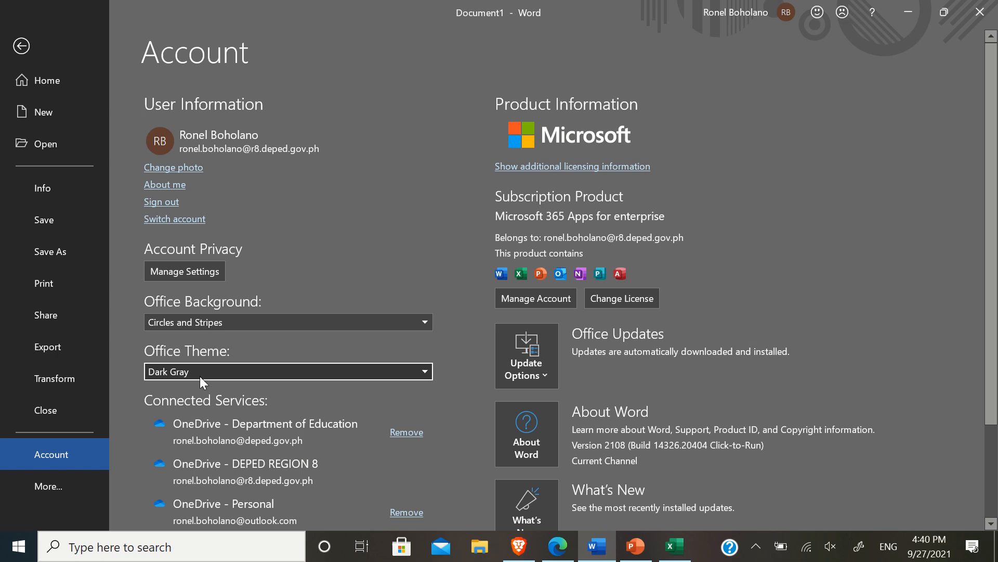
Set the Office theme to Black and check how it looks in the Word document and the Excel workbook
{"action": "left_click", "coordinate": [213, 382]}
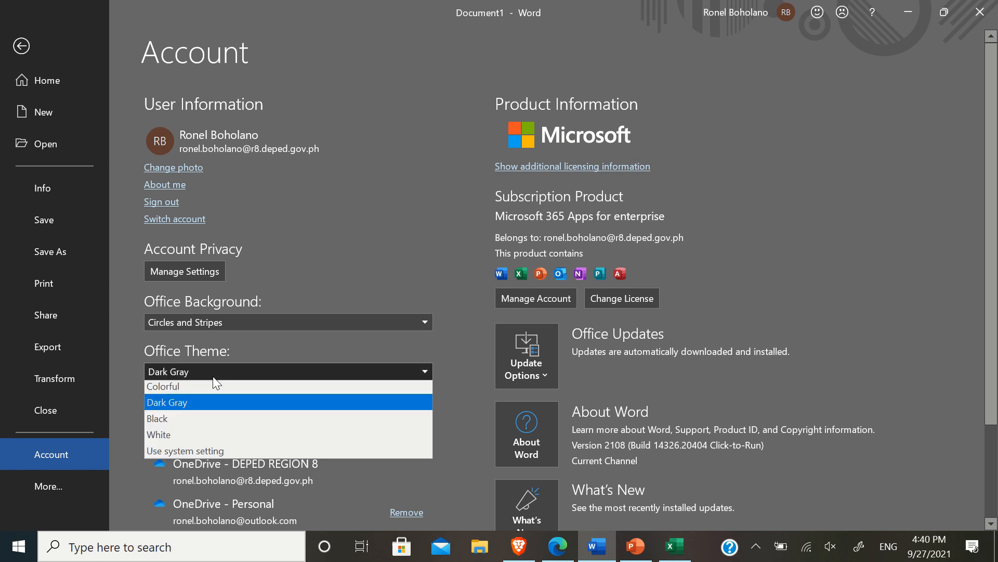
{"action": "left_click", "coordinate": [173, 425]}
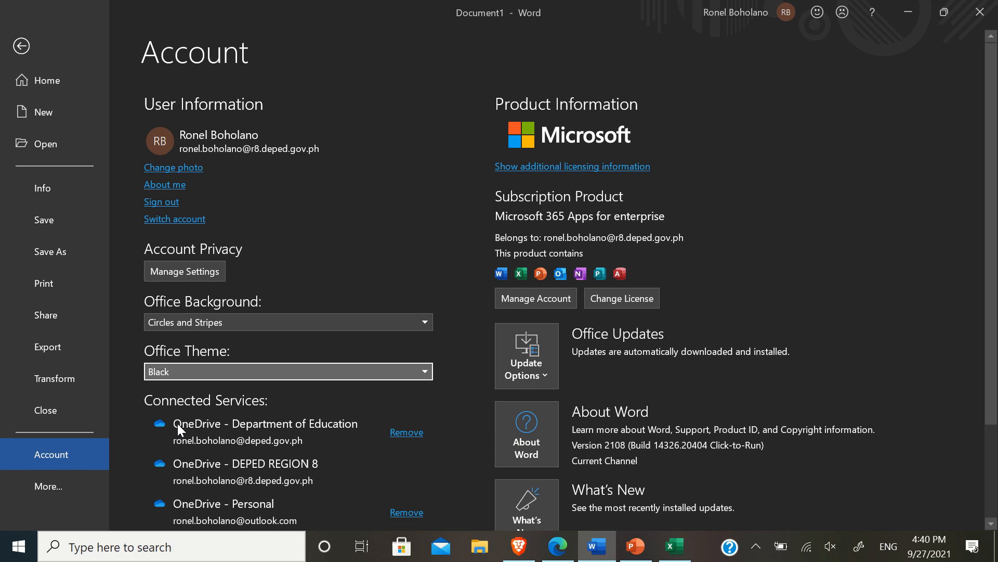
{"action": "left_click", "coordinate": [125, 403]}
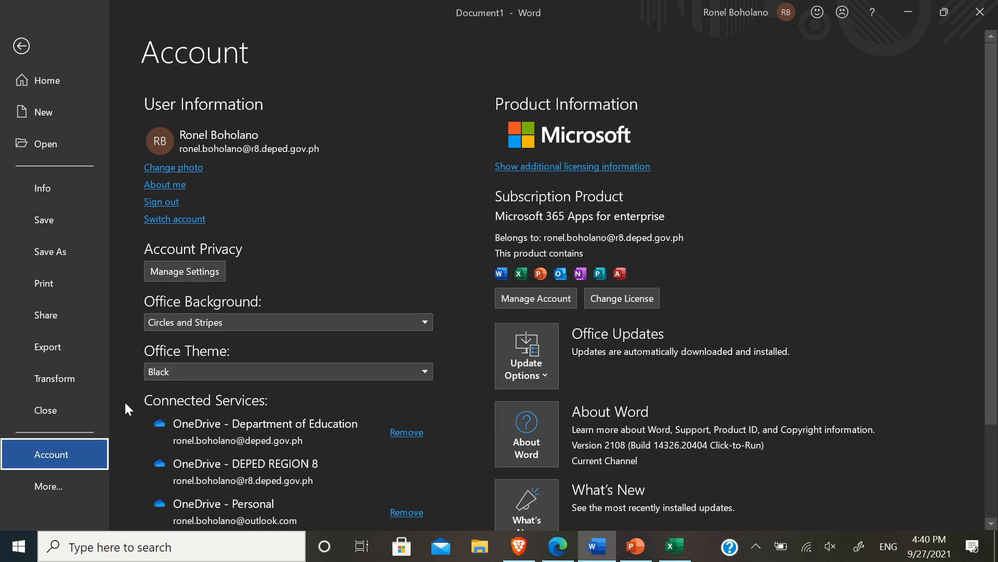
{"action": "left_click", "coordinate": [22, 47]}
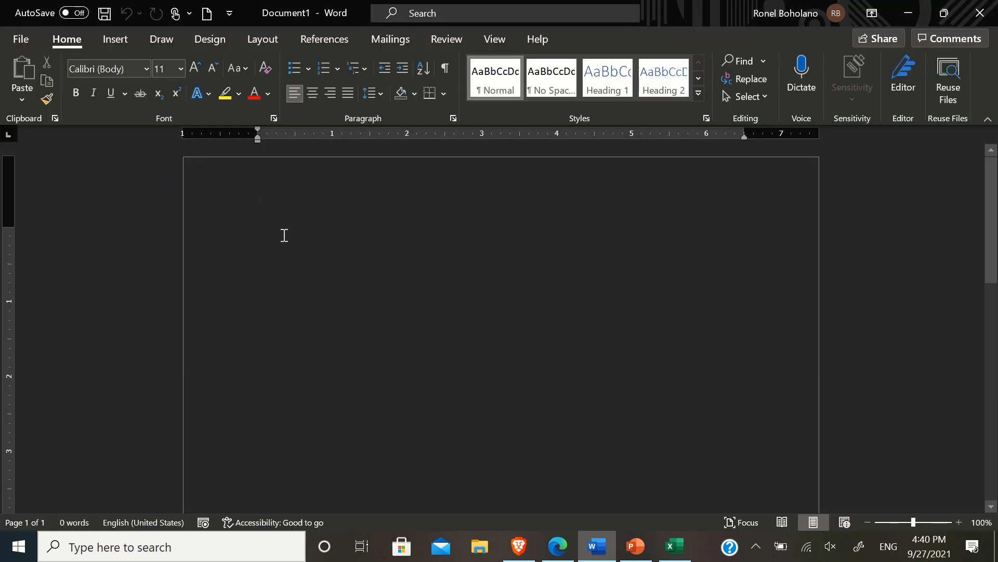
{"action": "left_click", "coordinate": [686, 552]}
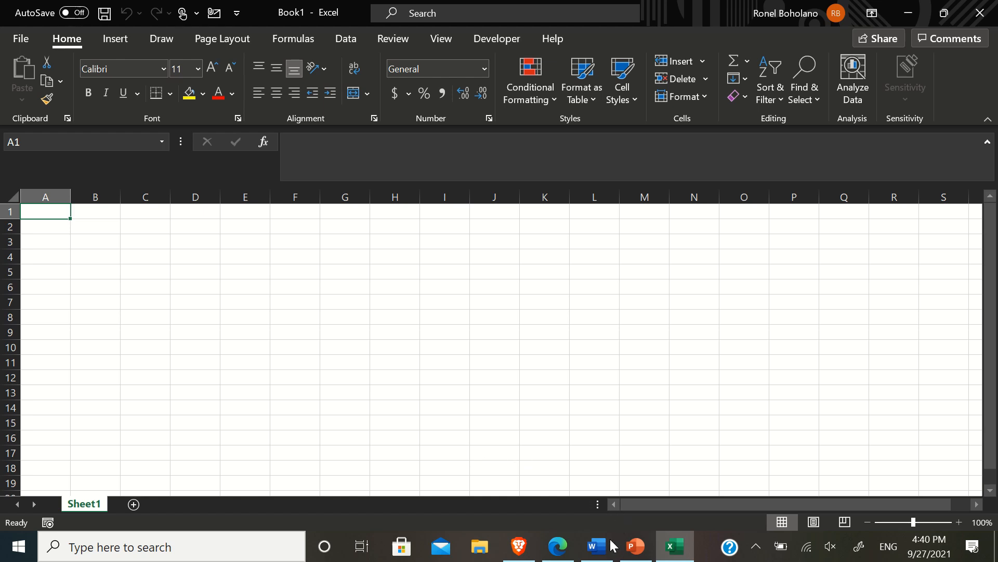
Switch back to Word, write "The quick brown fox jumps over the lazy dog." in the document, and check its print preview
{"action": "left_click", "coordinate": [601, 554]}
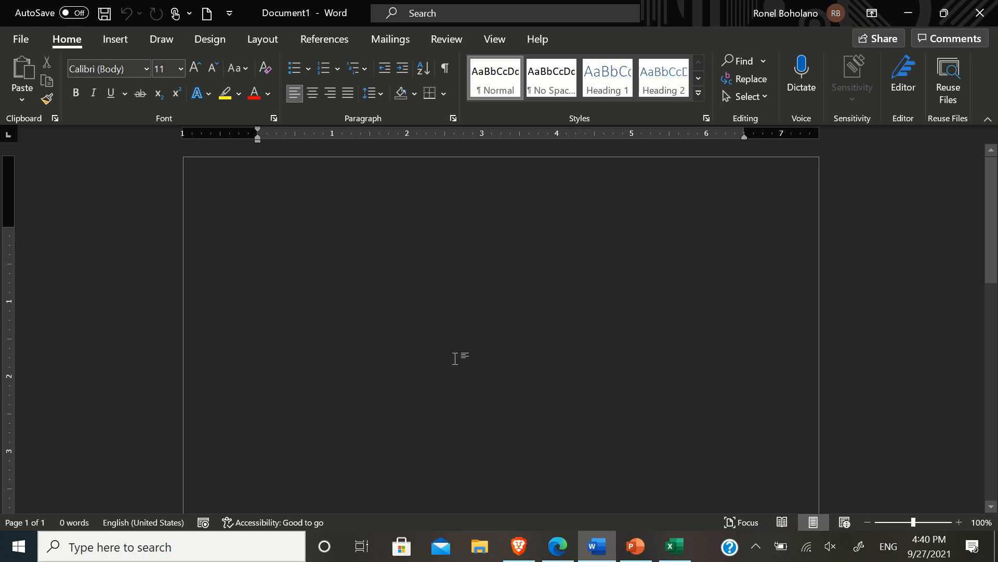
{"action": "type", "text": "The"}
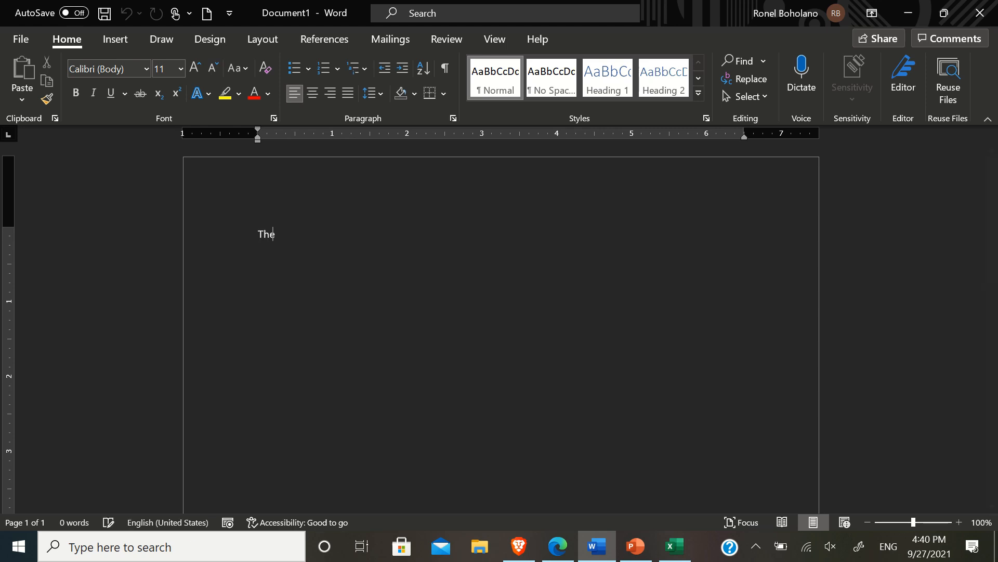
{"action": "type", "text": " quick brown fox j"}
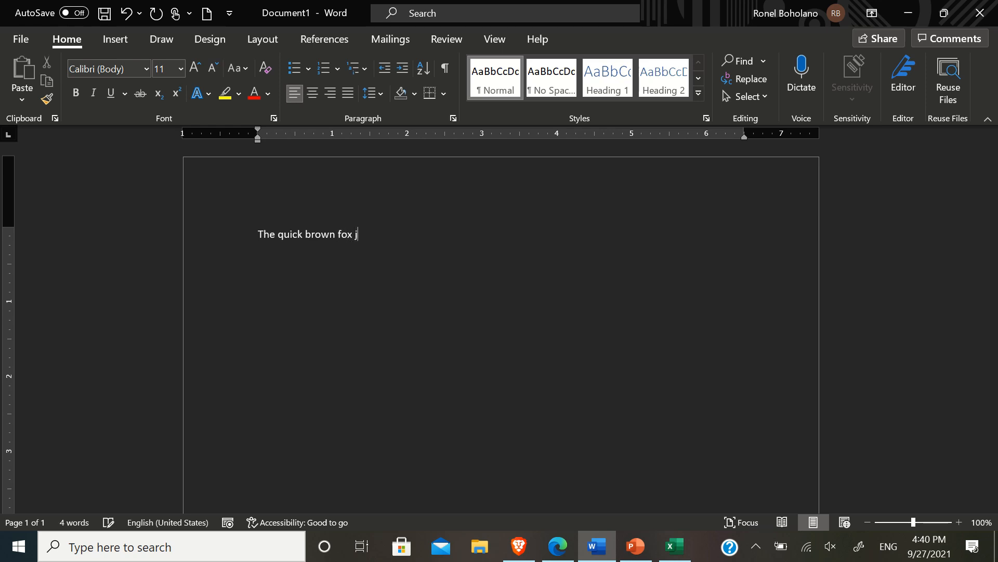
{"action": "type", "text": "umps over the lazy dog."}
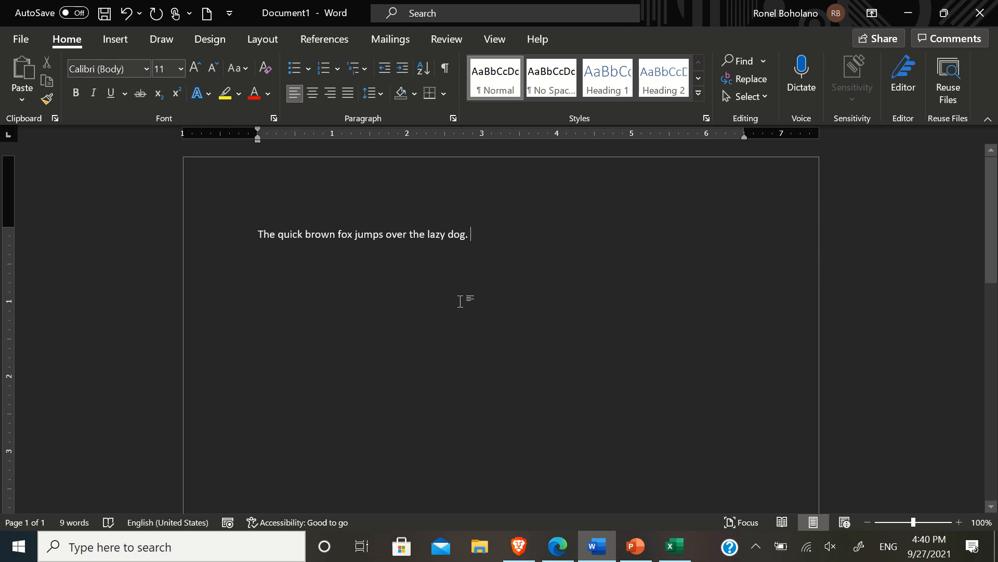
{"action": "key", "text": "ctrl+p"}
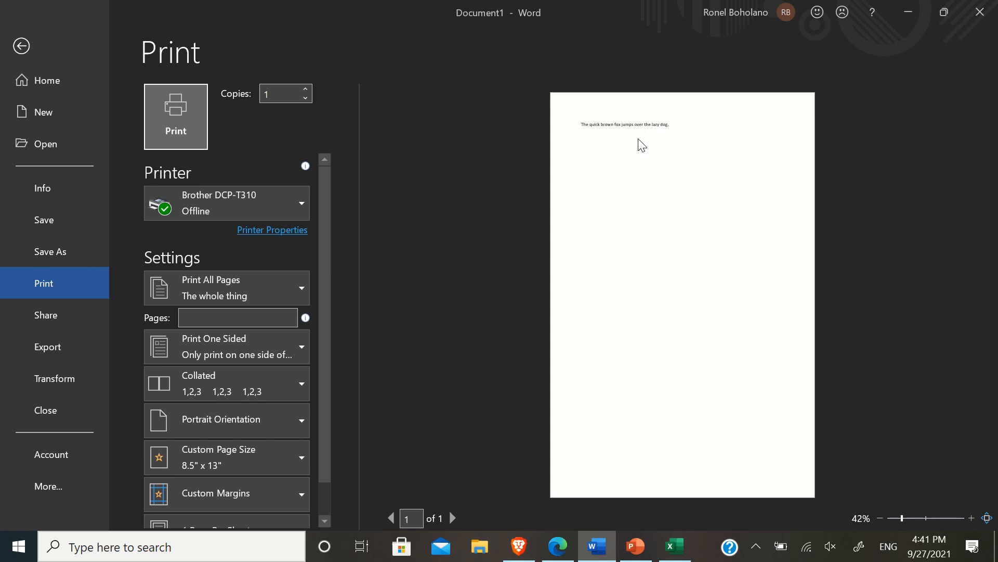
{"action": "left_click", "coordinate": [21, 47]}
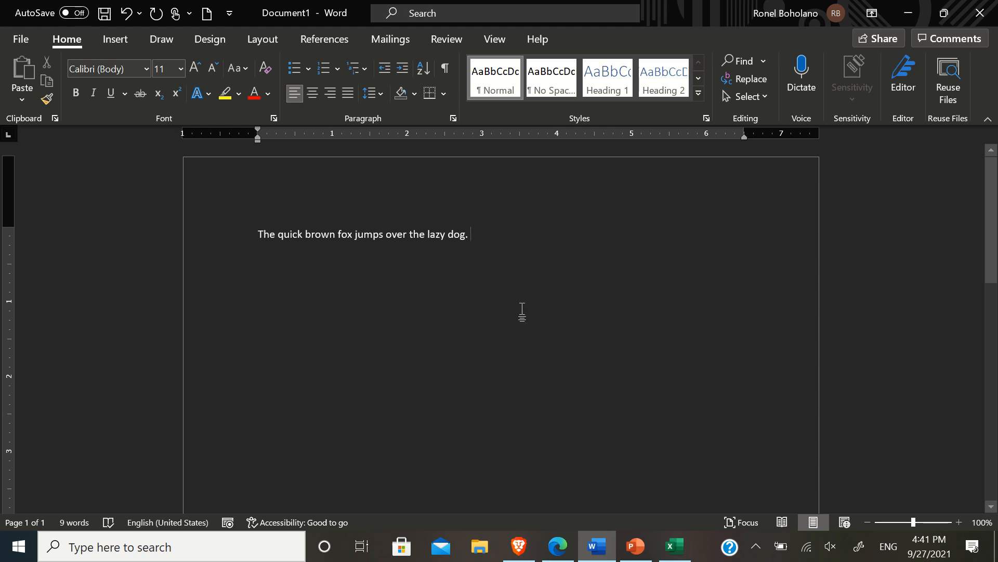
Set the Office theme back to Colorful in the account settings and check its look in the Excel workbook
{"action": "left_click", "coordinate": [20, 39]}
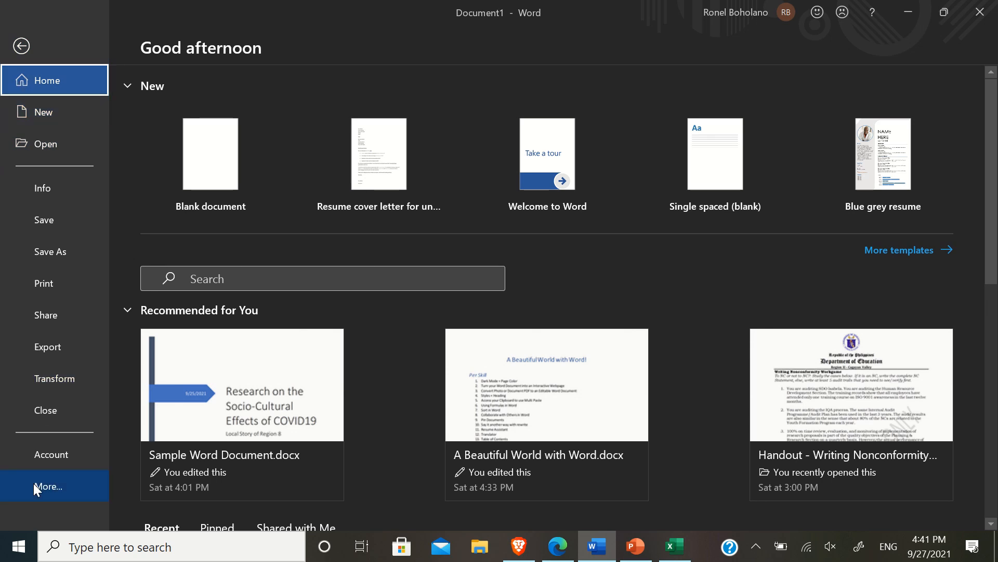
{"action": "left_click", "coordinate": [57, 454]}
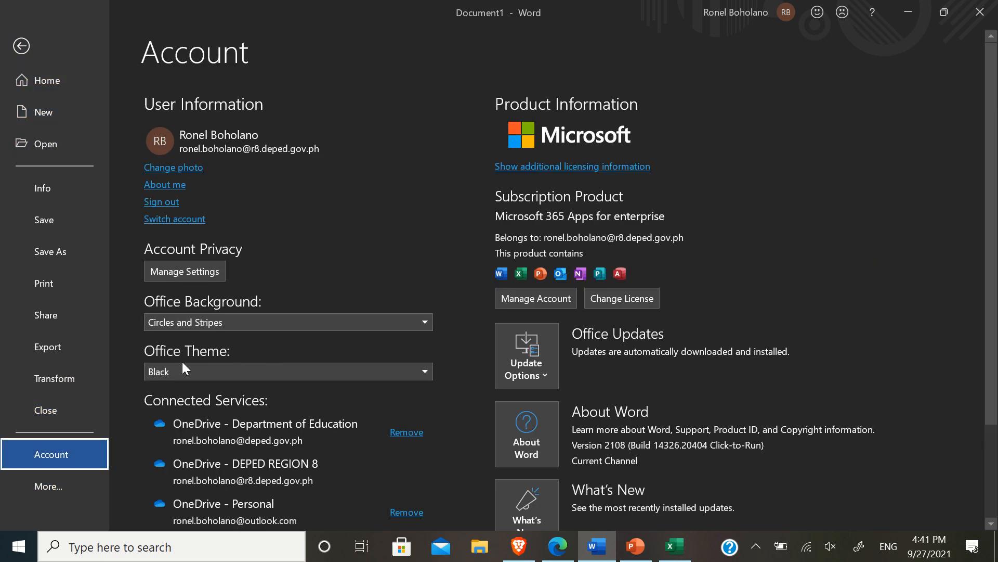
{"action": "left_click", "coordinate": [191, 373]}
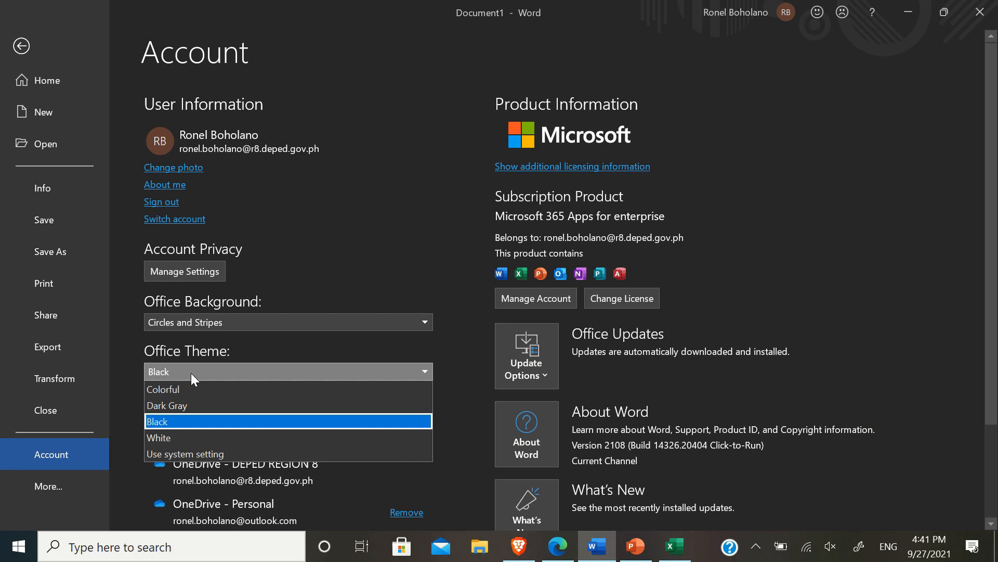
{"action": "left_click", "coordinate": [190, 392]}
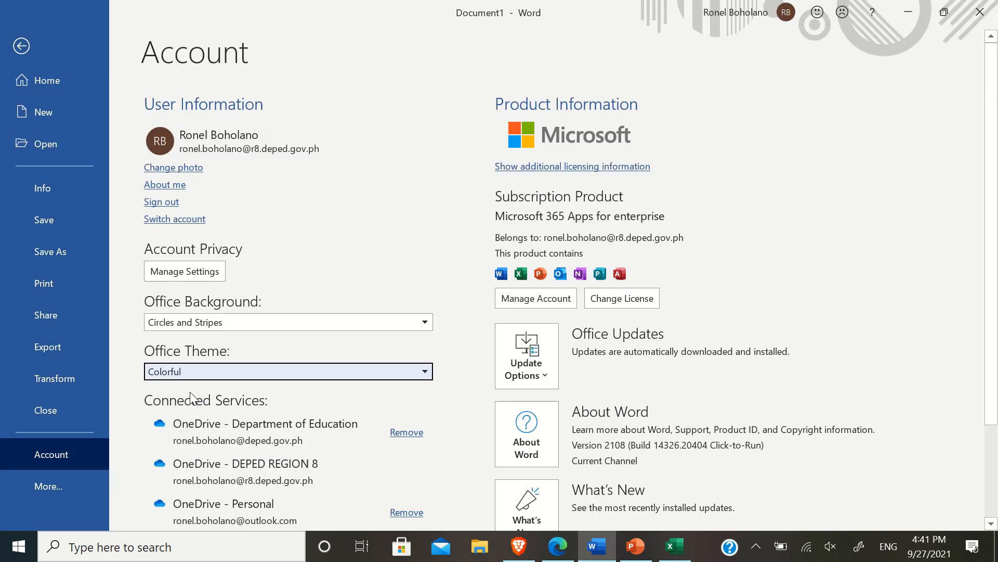
{"action": "left_click", "coordinate": [674, 546]}
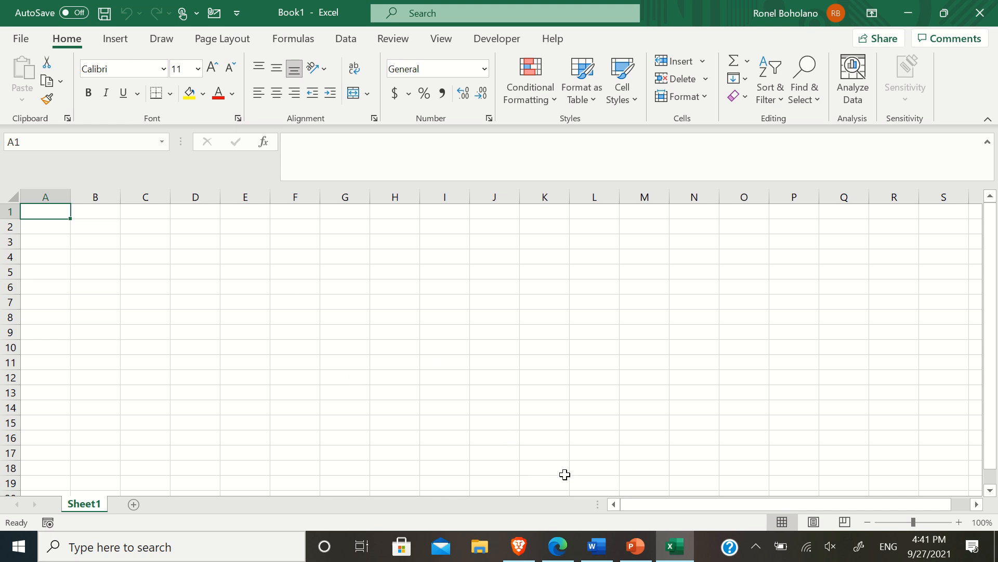
Switch to Word, try the White and Black Office themes, and return to the document with the Colorful theme
{"action": "mouse_move", "coordinate": [598, 558]}
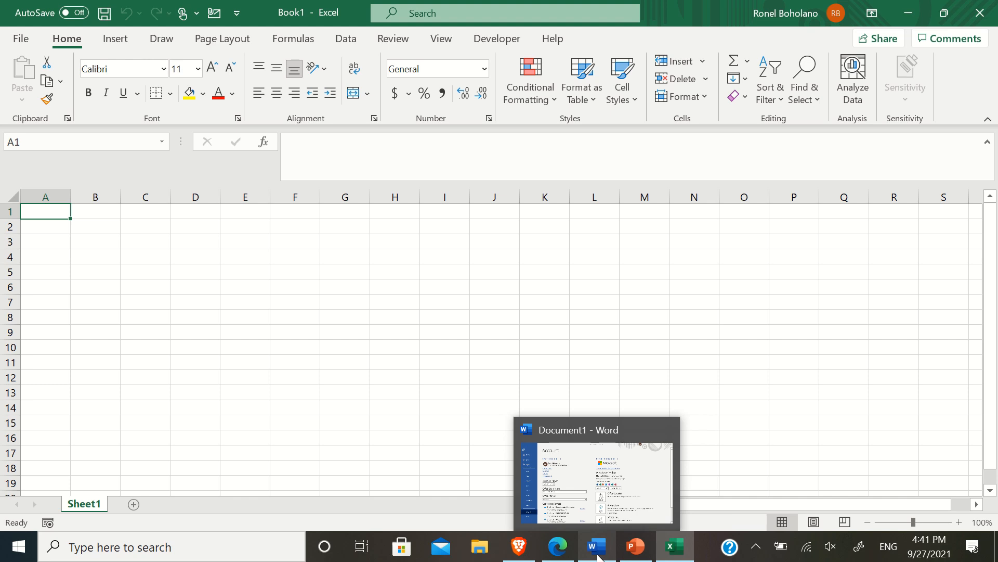
{"action": "left_click", "coordinate": [598, 556]}
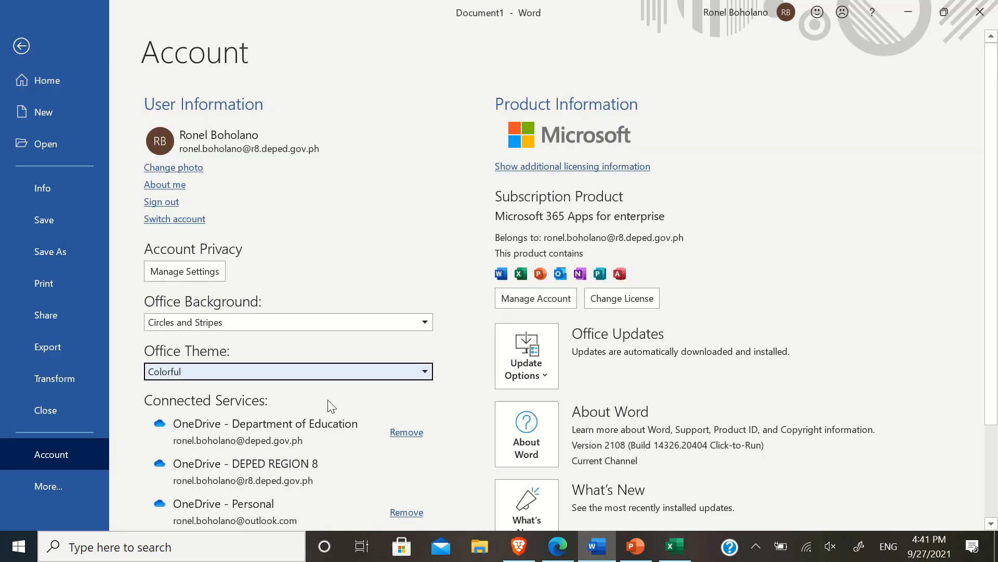
{"action": "left_click", "coordinate": [281, 373]}
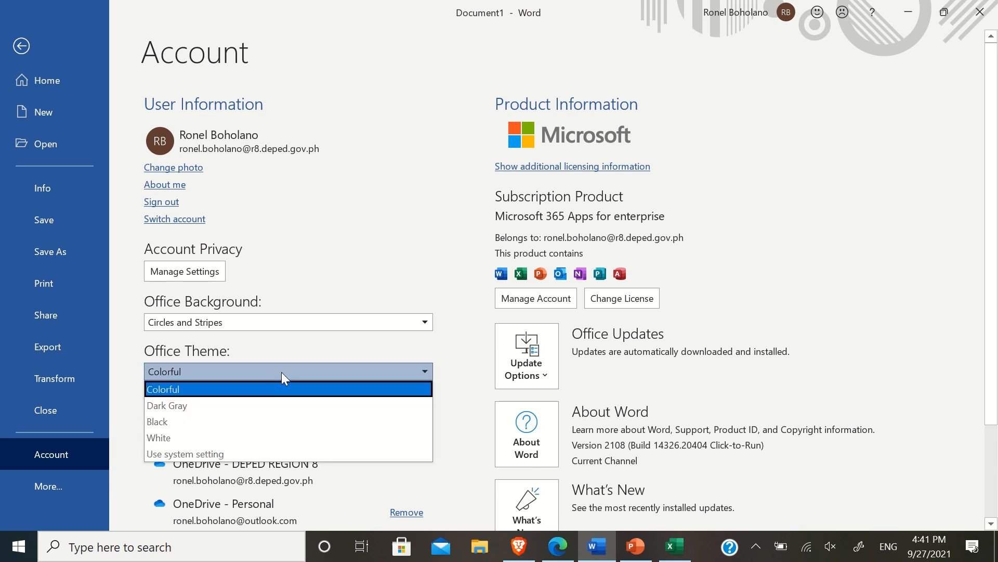
{"action": "left_click", "coordinate": [170, 438]}
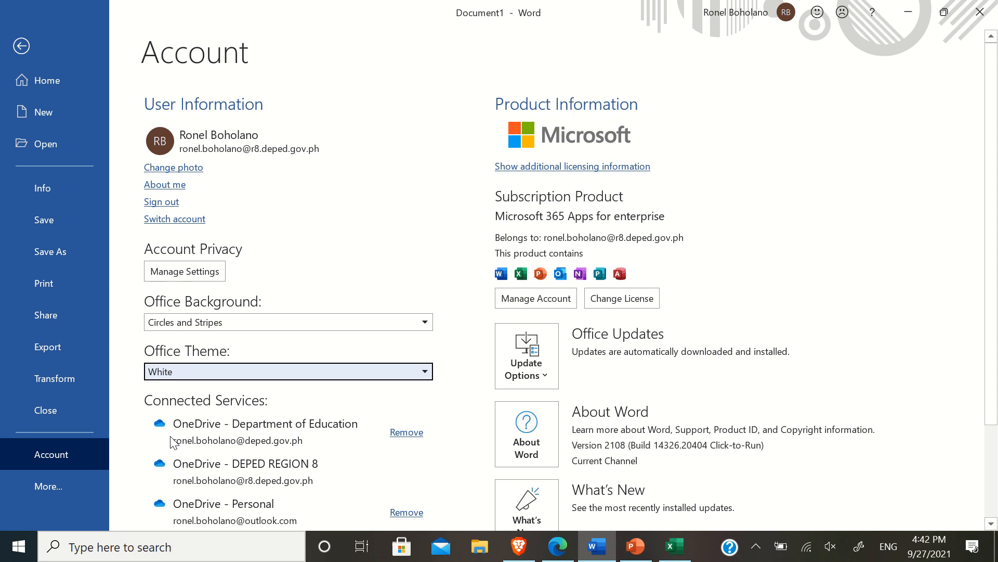
{"action": "left_click", "coordinate": [201, 372]}
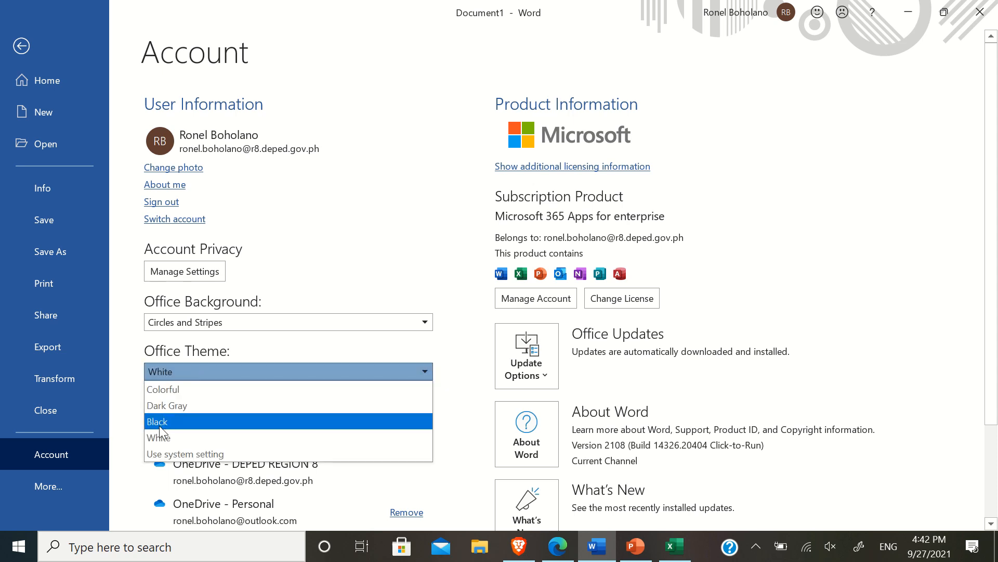
{"action": "left_click", "coordinate": [161, 421]}
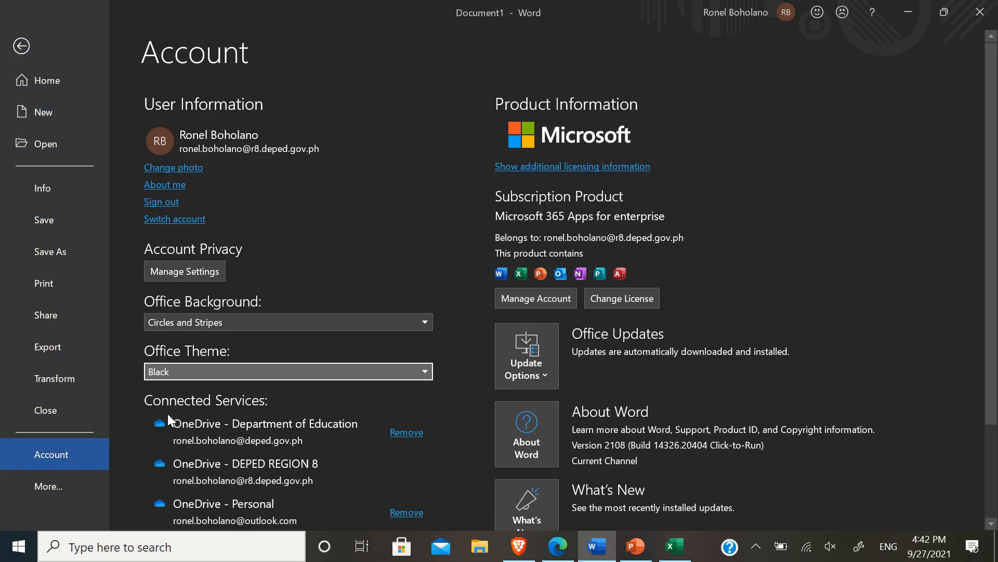
{"action": "left_click", "coordinate": [208, 373]}
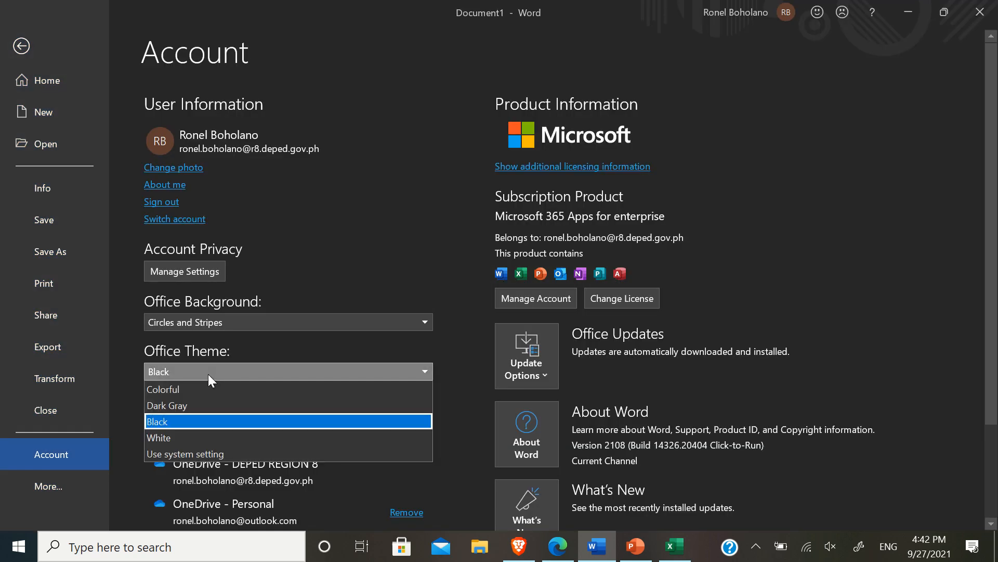
{"action": "left_click", "coordinate": [176, 389]}
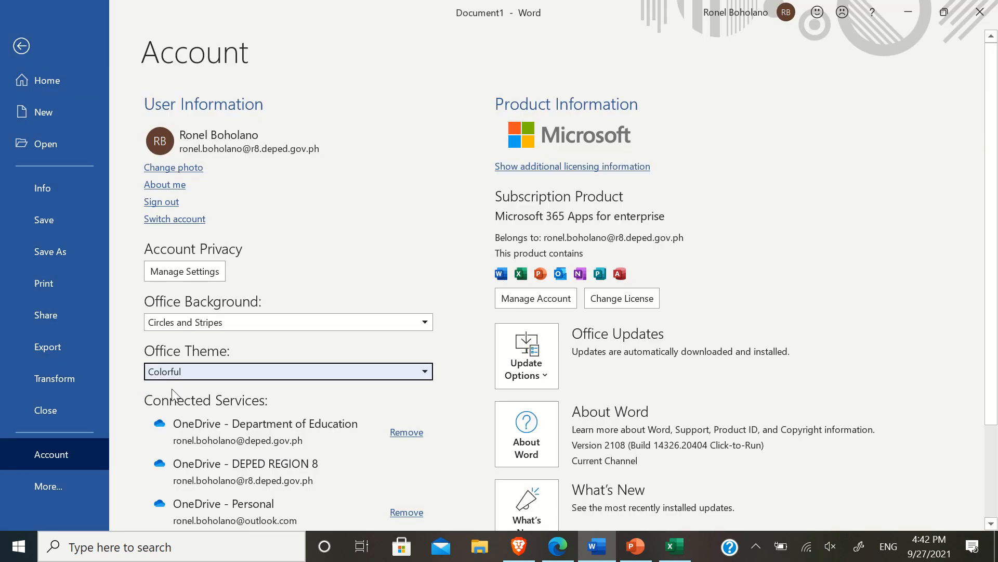
{"action": "left_click", "coordinate": [23, 50]}
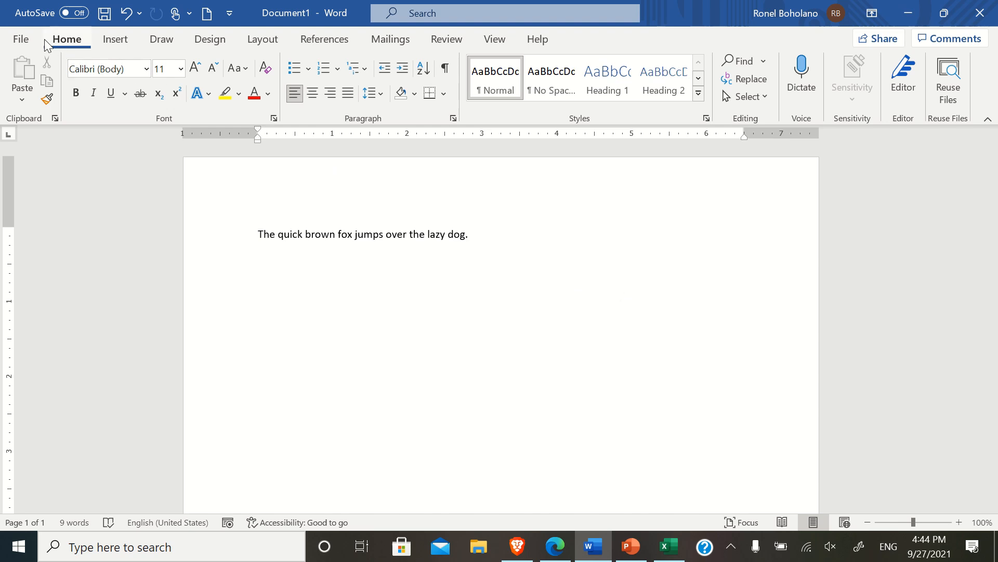
Review the available Office themes in the account settings and set the Office background to No Background
{"action": "left_click", "coordinate": [21, 46]}
{"action": "left_click", "coordinate": [42, 454]}
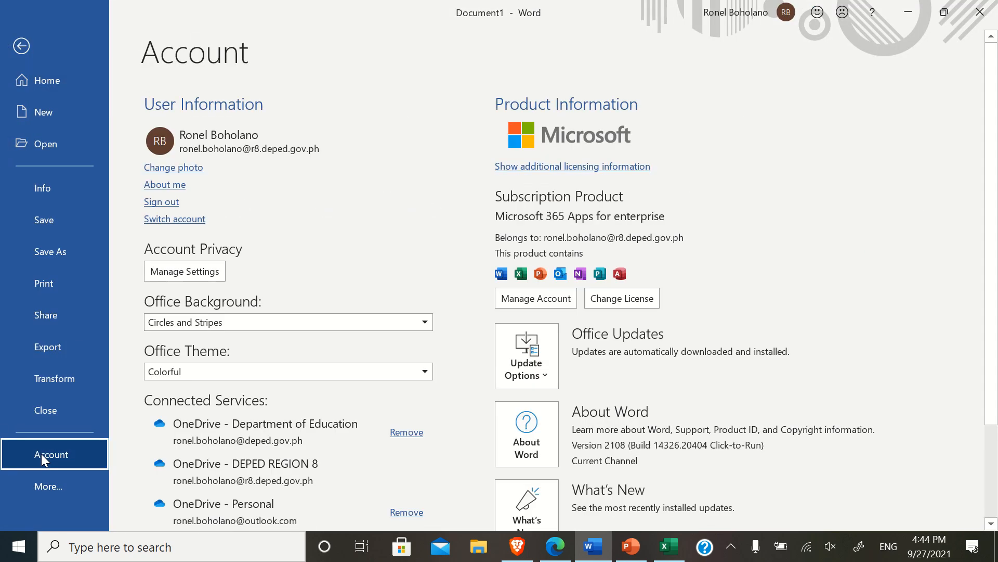
{"action": "left_click", "coordinate": [425, 372]}
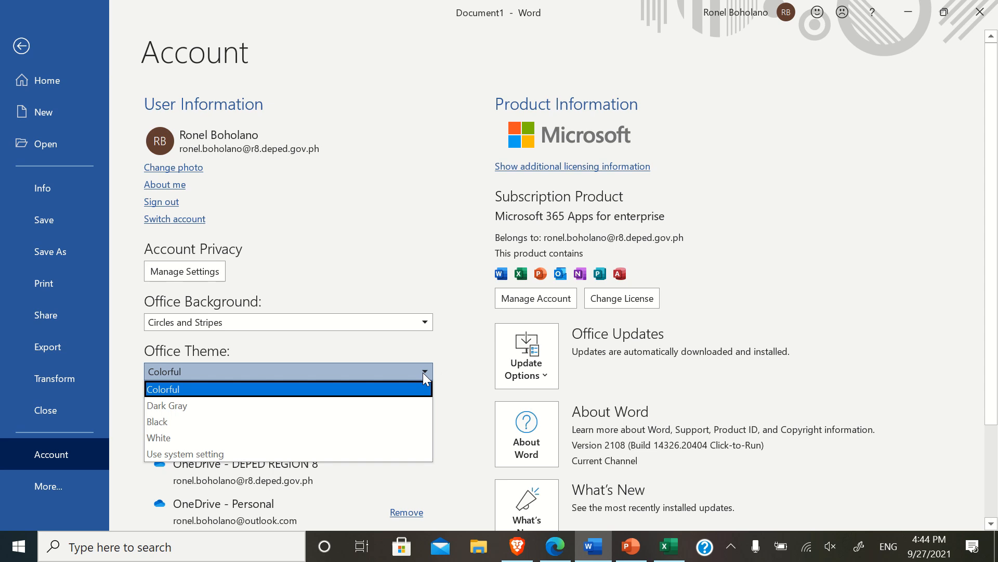
{"action": "left_click", "coordinate": [463, 354]}
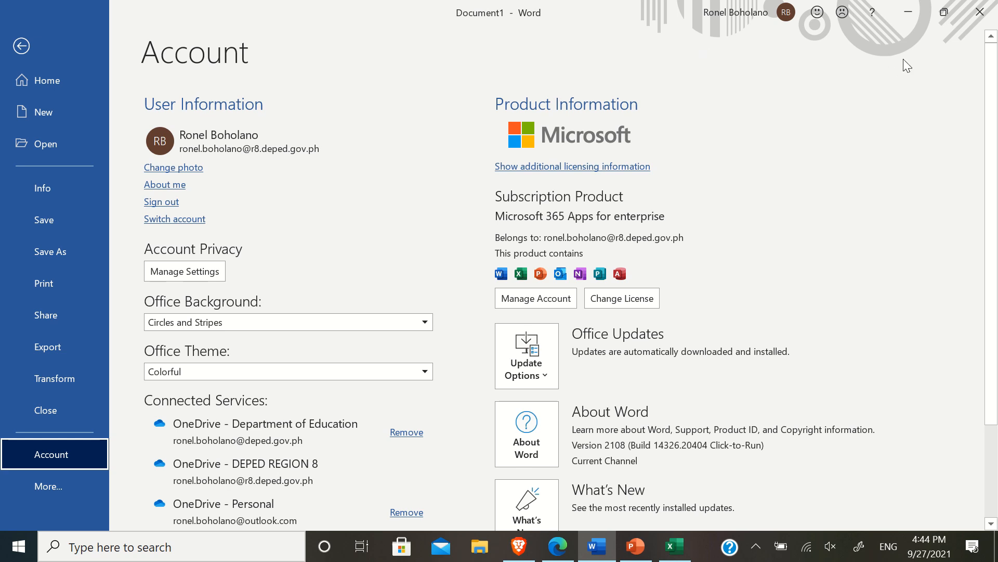
{"action": "left_click", "coordinate": [410, 322]}
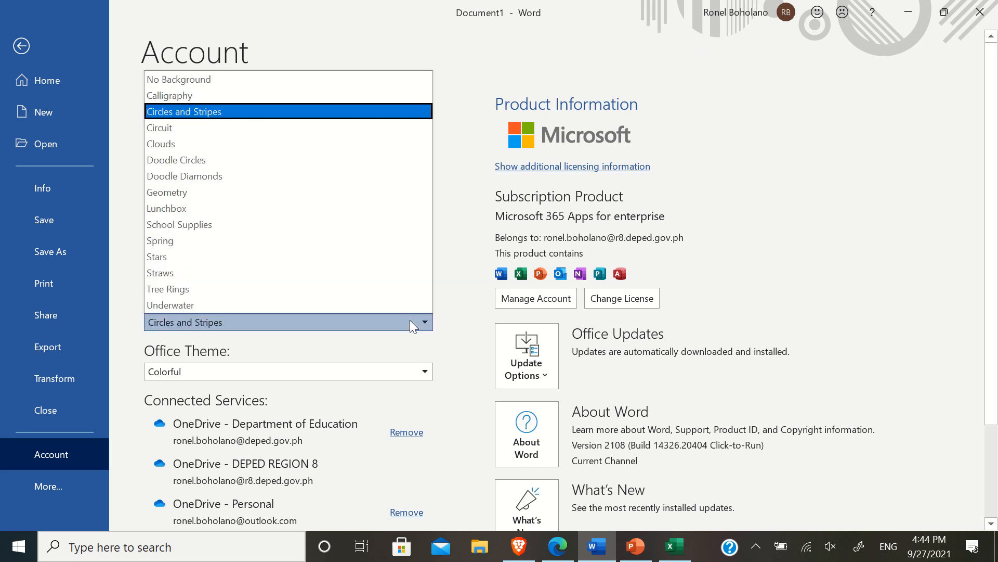
{"action": "left_click", "coordinate": [212, 89]}
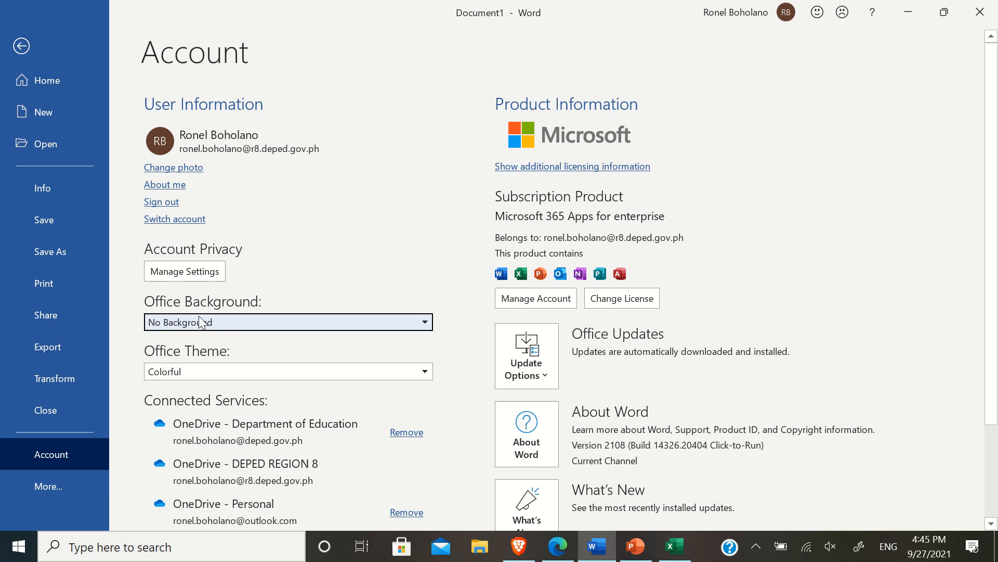
Set the Office background to Underwater in the account settings and return to the document
{"action": "left_click", "coordinate": [224, 320]}
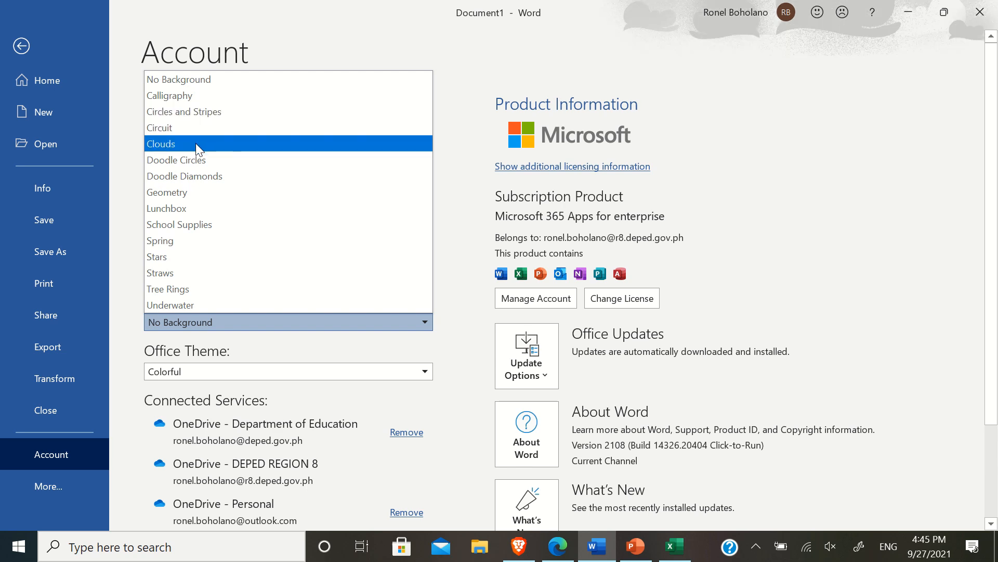
{"action": "left_click", "coordinate": [197, 305]}
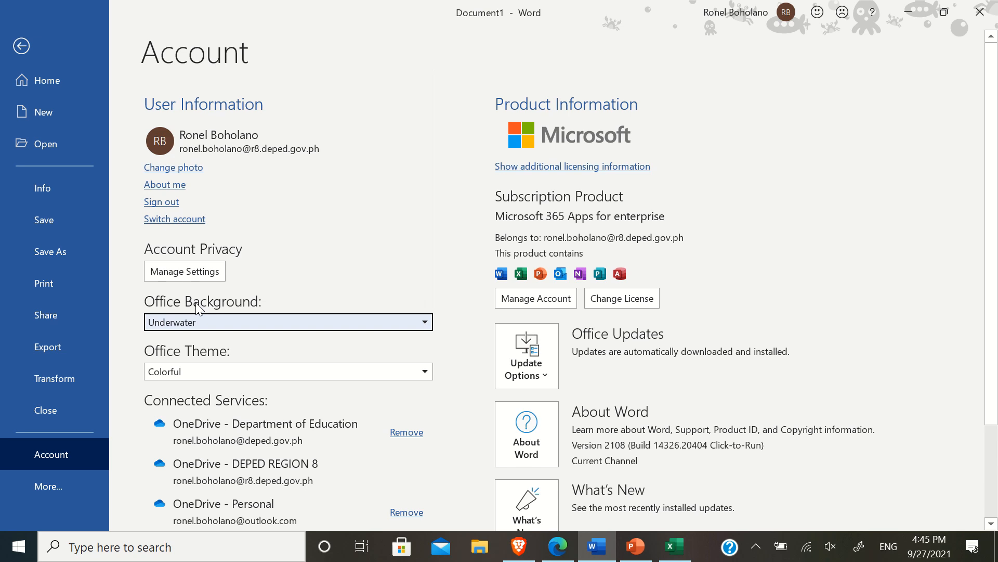
{"action": "left_click", "coordinate": [19, 46]}
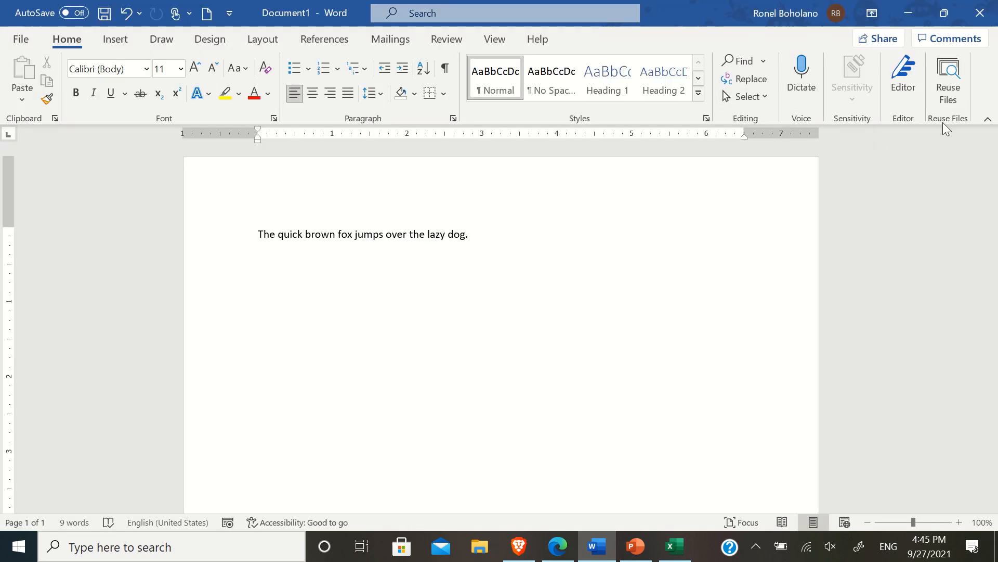
Switch to Excel, check the Underwater background in the workbook and on its start page, and switch back to Word
{"action": "left_click", "coordinate": [681, 554]}
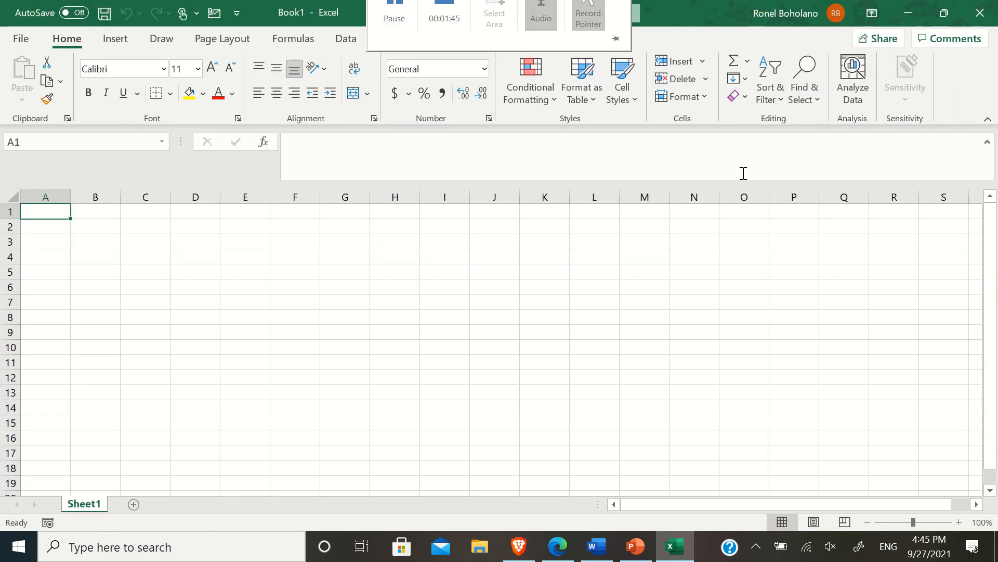
{"action": "left_click", "coordinate": [20, 39]}
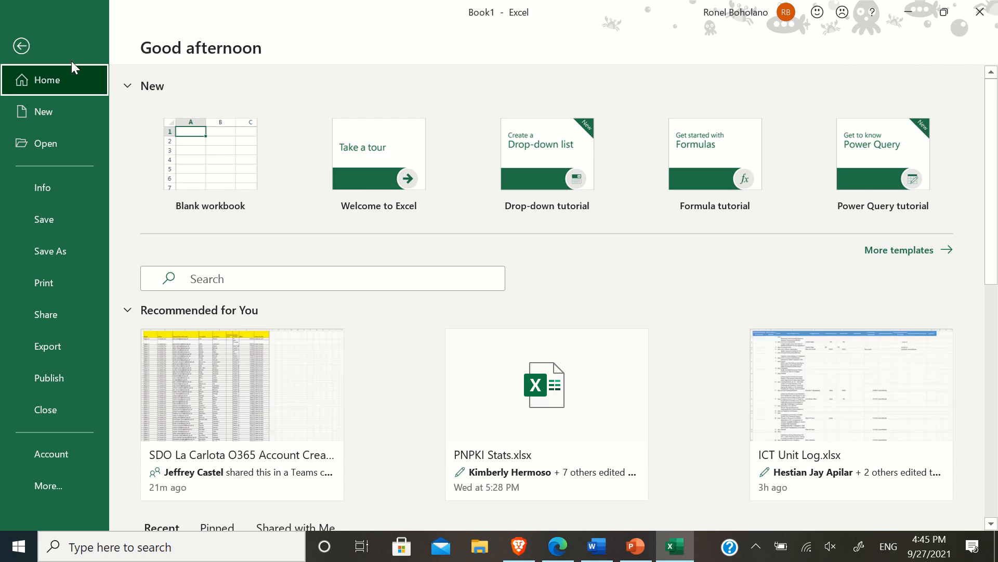
{"action": "left_click", "coordinate": [21, 45]}
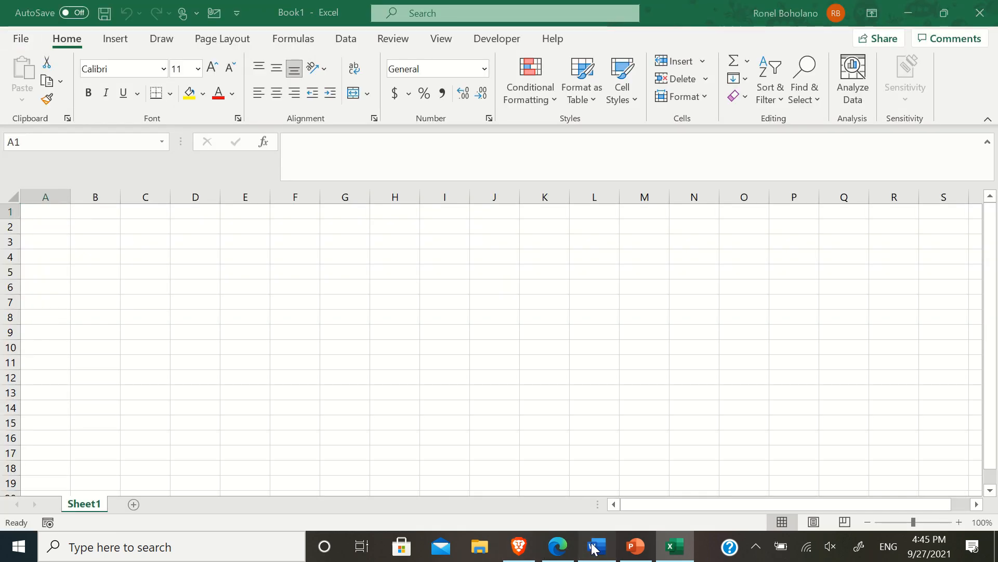
{"action": "left_click", "coordinate": [594, 548]}
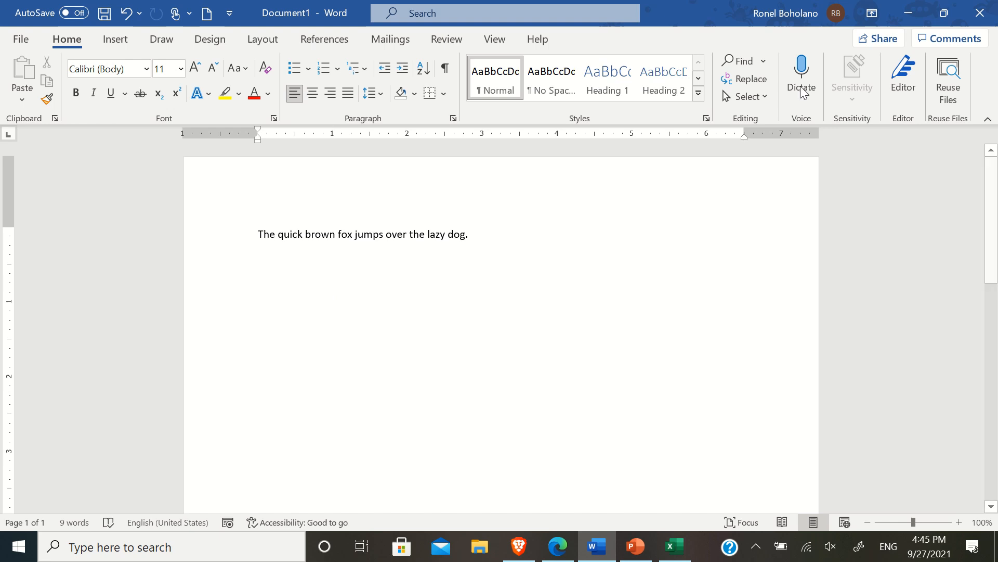
Preview other Office backgrounds in the account settings, keep Underwater selected, and return to the document
{"action": "left_click", "coordinate": [21, 39]}
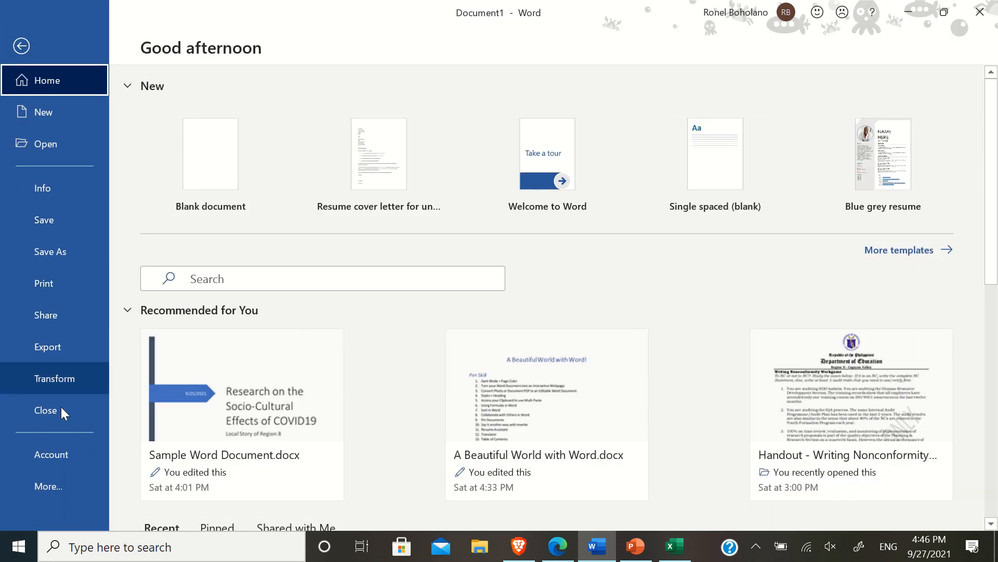
{"action": "left_click", "coordinate": [47, 454]}
{"action": "left_click", "coordinate": [207, 321]}
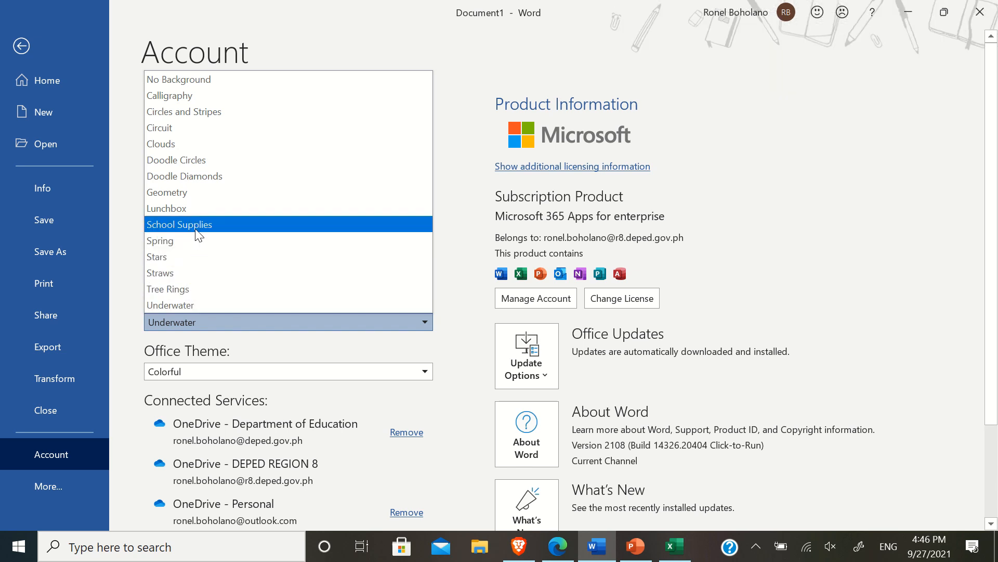
{"action": "left_click", "coordinate": [200, 305]}
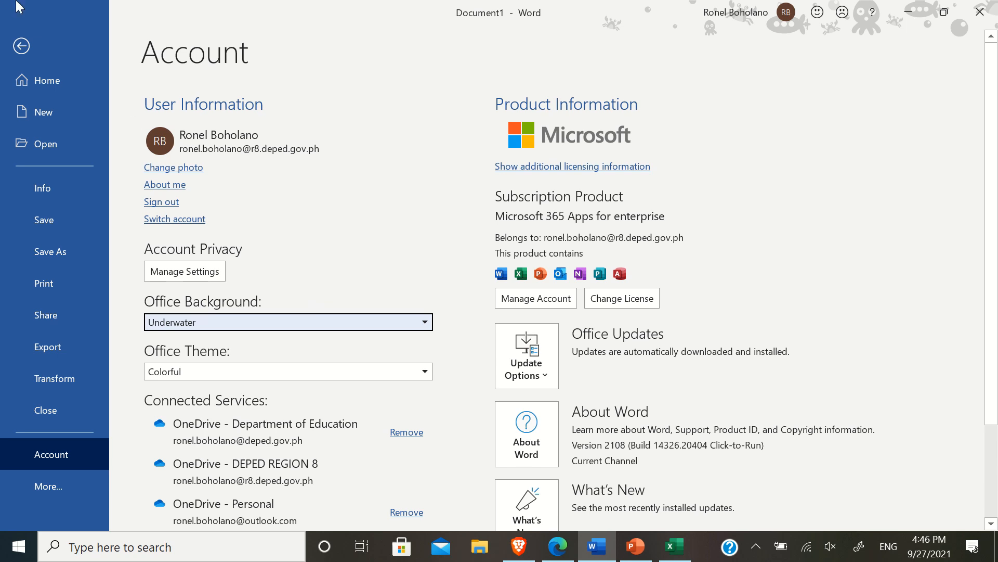
{"action": "left_click", "coordinate": [22, 46]}
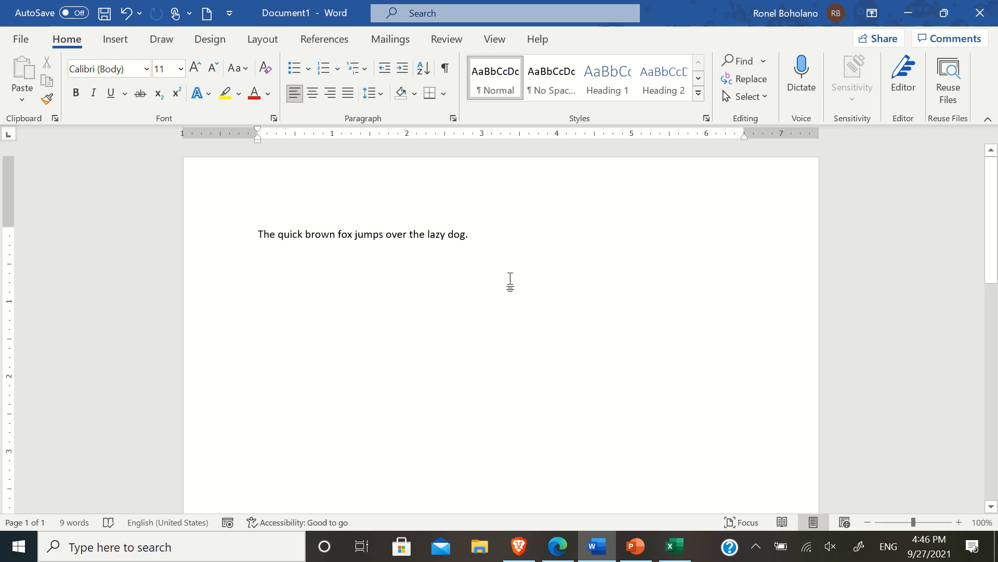
Examine the heading levels and body text throughout the two-page sample document
{"action": "mouse_move", "coordinate": [459, 6]}
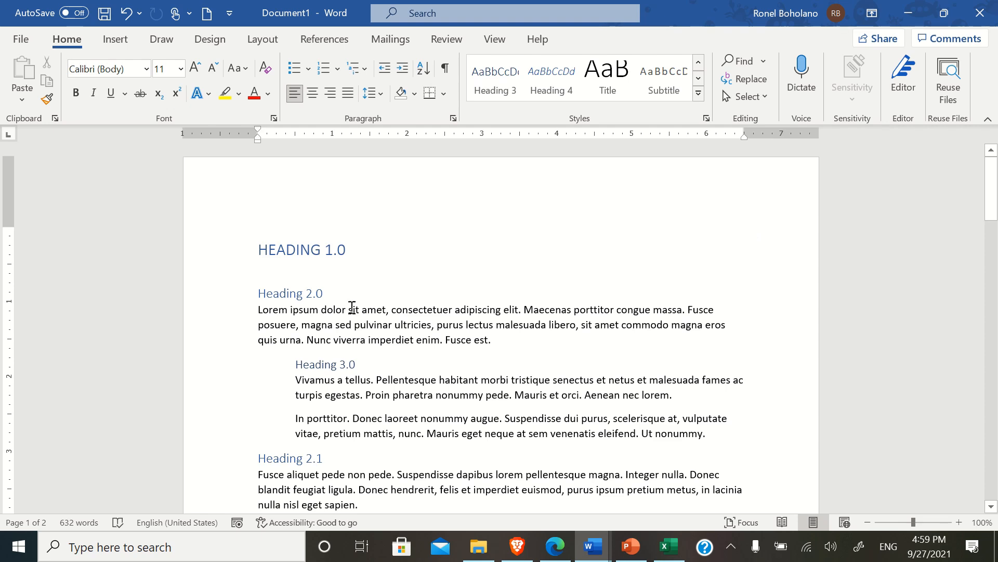
{"action": "scroll", "coordinate": [350, 265], "scroll_direction": "down", "scroll_amount": 1}
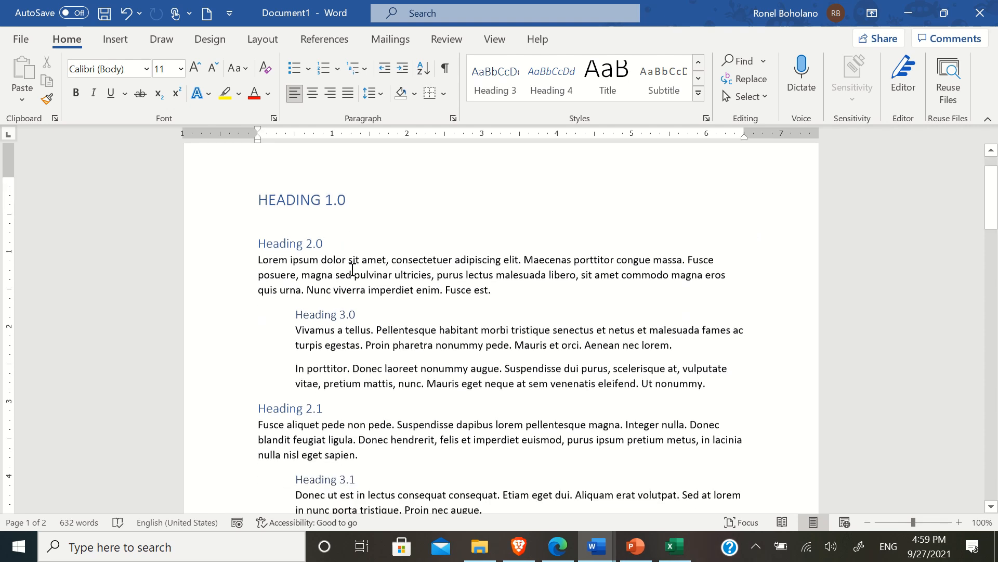
{"action": "scroll", "coordinate": [350, 283], "scroll_direction": "down", "scroll_amount": 2}
{"action": "scroll", "coordinate": [351, 290], "scroll_direction": "down", "scroll_amount": 18}
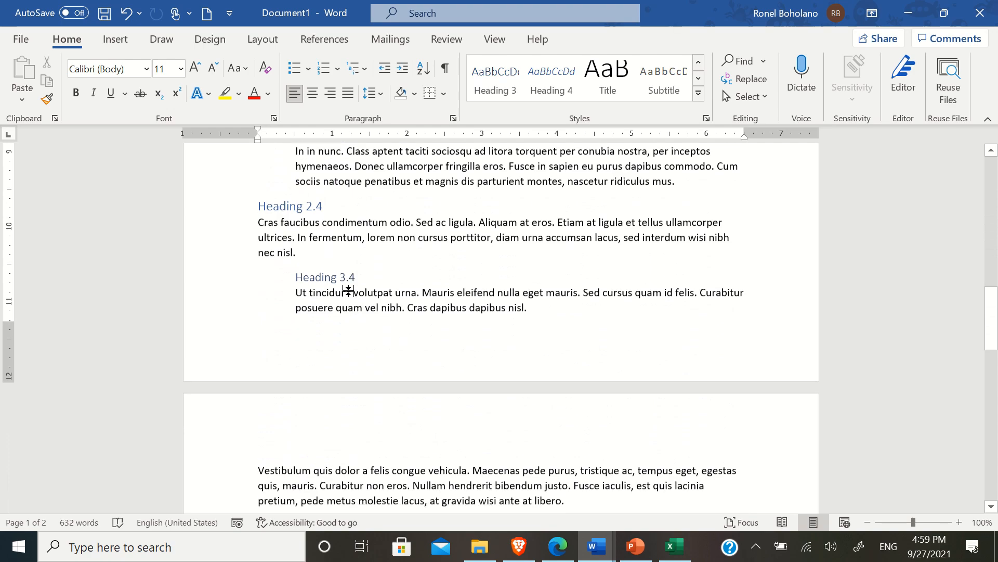
{"action": "scroll", "coordinate": [350, 290], "scroll_direction": "up", "scroll_amount": 3}
{"action": "scroll", "coordinate": [350, 291], "scroll_direction": "up", "scroll_amount": 15}
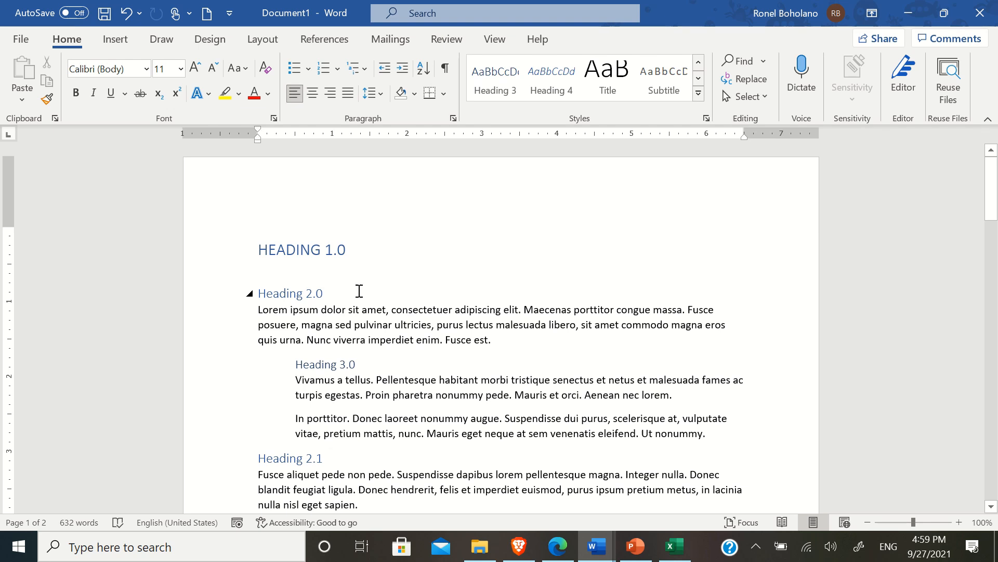
{"action": "left_click", "coordinate": [340, 250]}
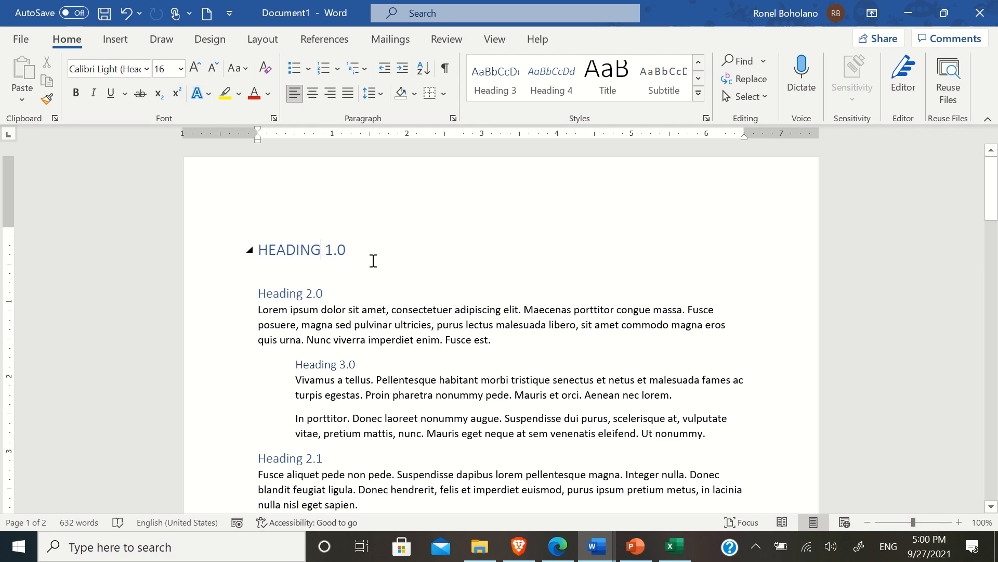
{"action": "scroll", "coordinate": [378, 297], "scroll_direction": "down", "scroll_amount": 10}
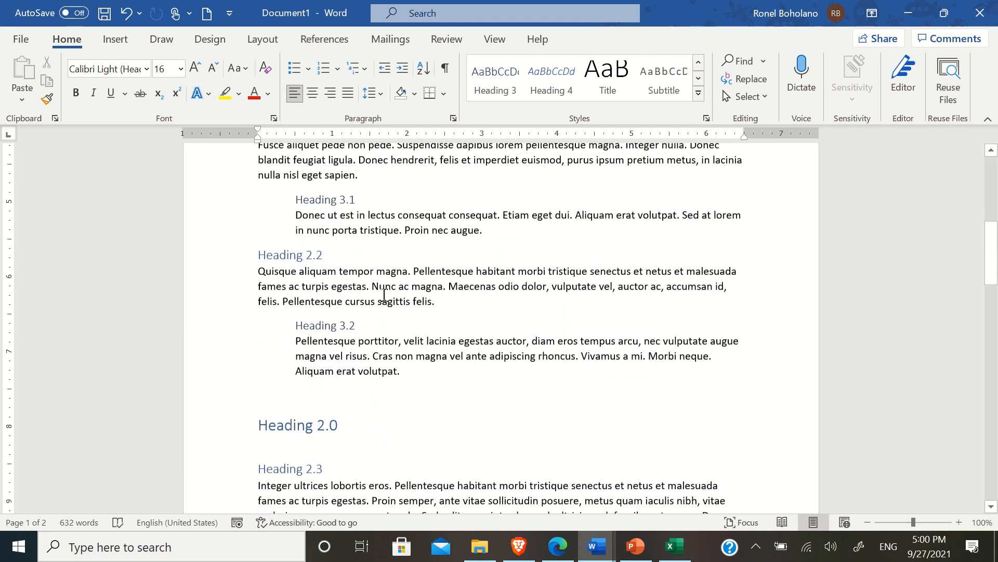
{"action": "scroll", "coordinate": [385, 293], "scroll_direction": "up", "scroll_amount": 10}
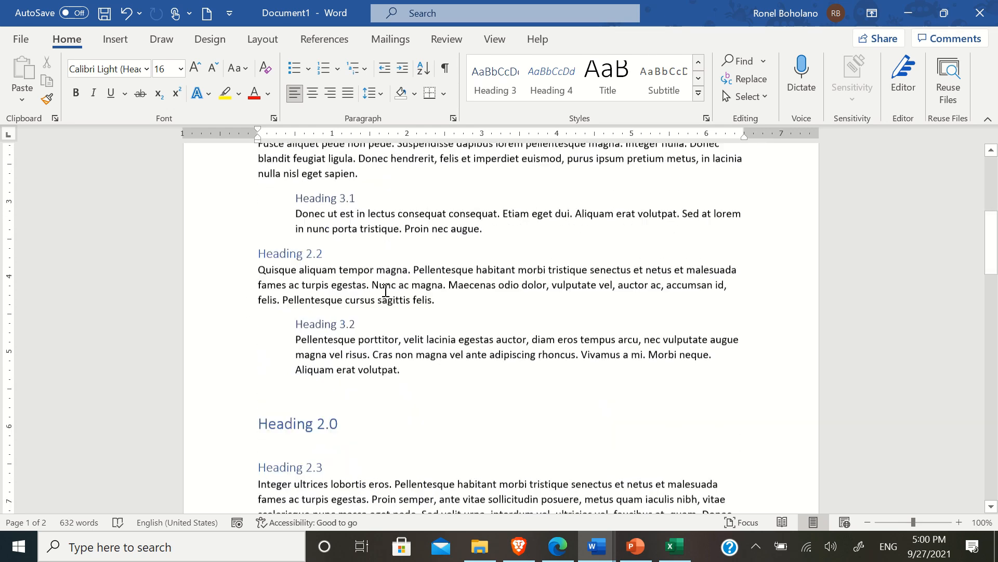
{"action": "scroll", "coordinate": [380, 290], "scroll_direction": "down", "scroll_amount": 8}
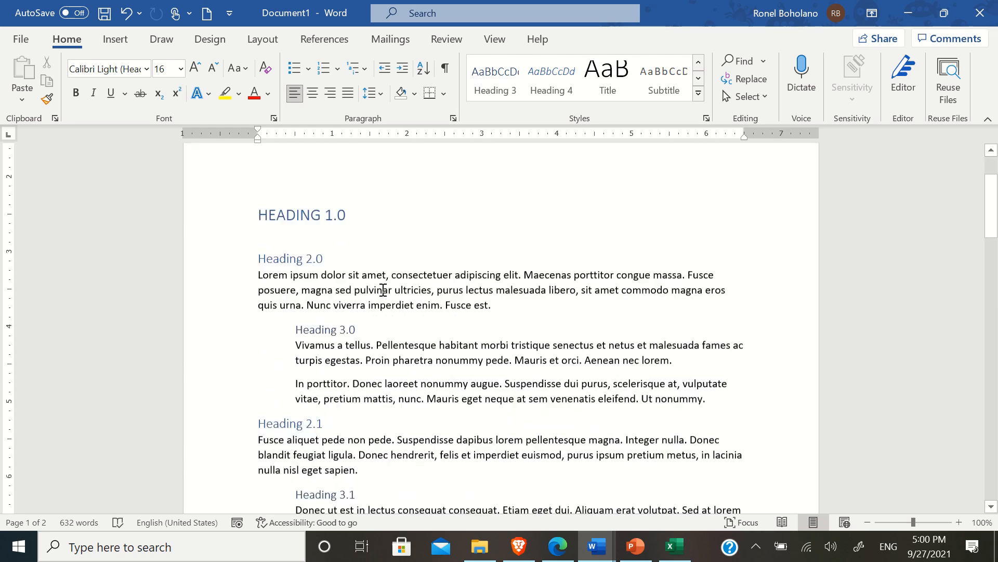
{"action": "scroll", "coordinate": [378, 291], "scroll_direction": "up", "scroll_amount": 7}
{"action": "scroll", "coordinate": [364, 291], "scroll_direction": "up", "scroll_amount": 1}
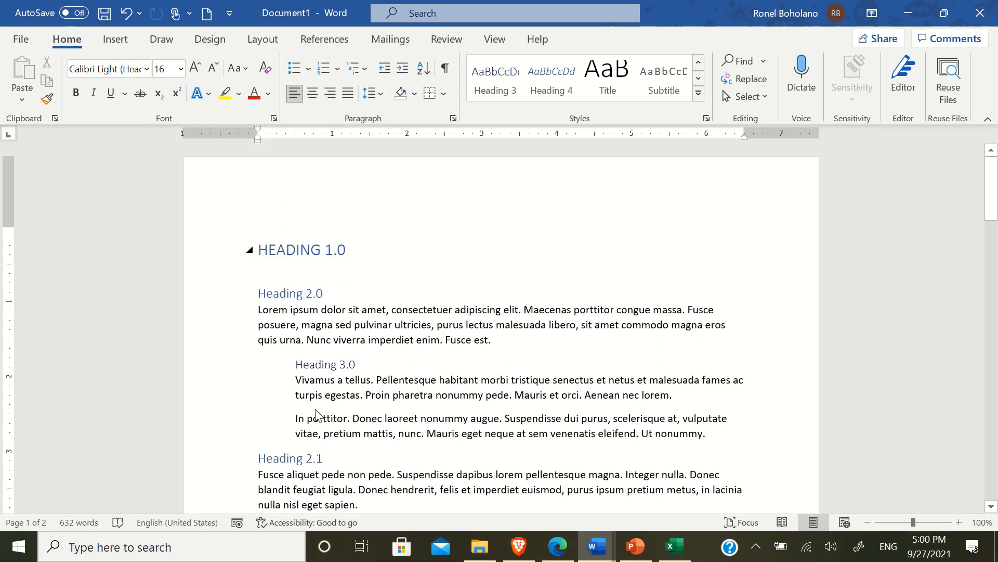
{"action": "scroll", "coordinate": [316, 414], "scroll_direction": "down", "scroll_amount": 12}
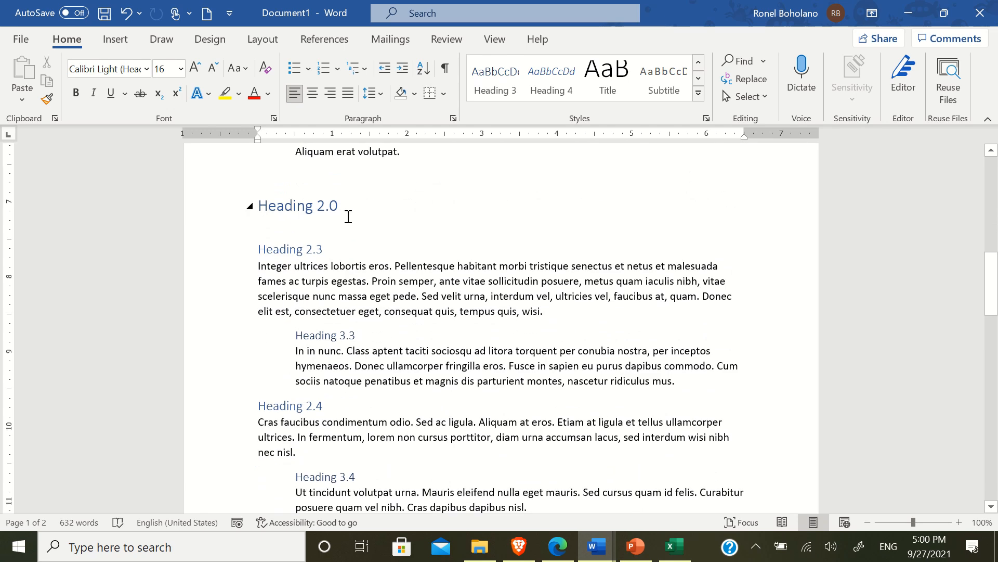
{"action": "scroll", "coordinate": [350, 215], "scroll_direction": "up", "scroll_amount": 12}
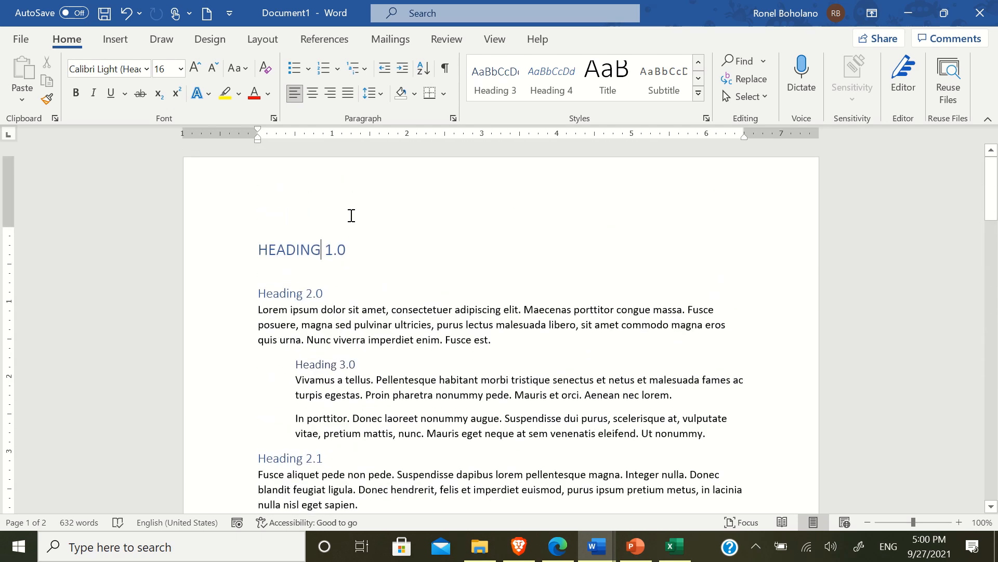
Format the "HEADING 1.0" title with font size 48, the Adobe Fan Heiti Std B font and red text
{"action": "triple_click", "coordinate": [347, 249]}
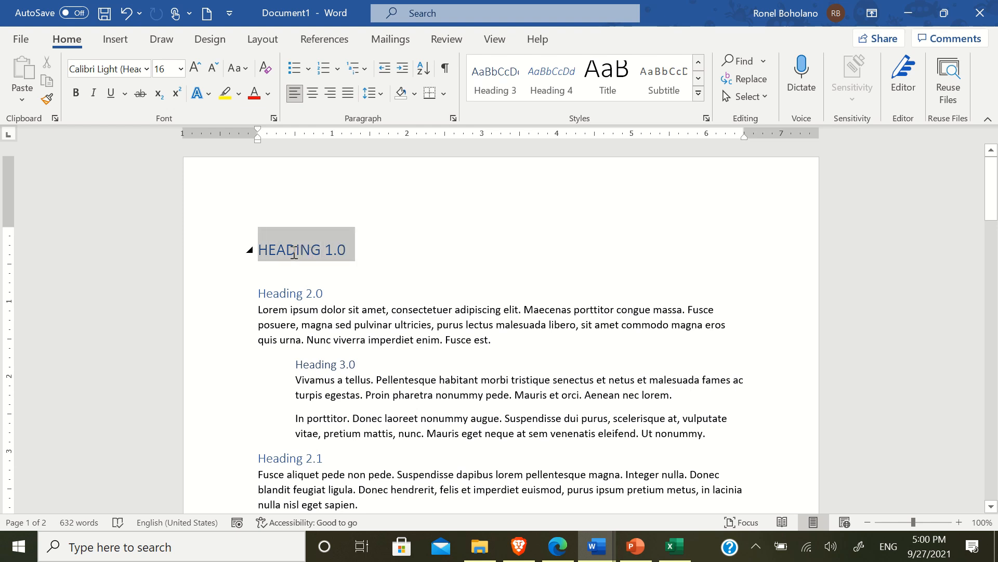
{"action": "left_click", "coordinate": [181, 71]}
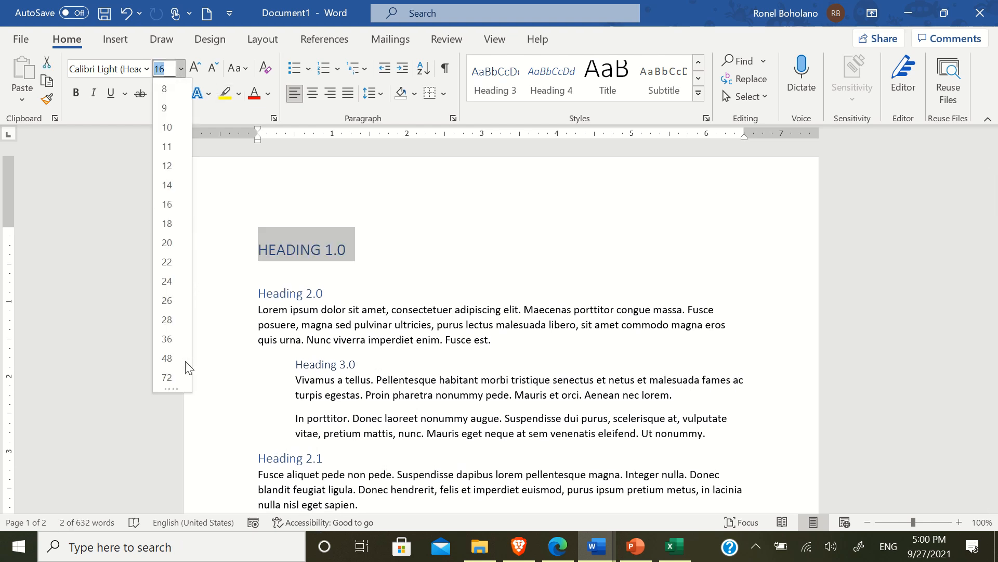
{"action": "left_click", "coordinate": [167, 358]}
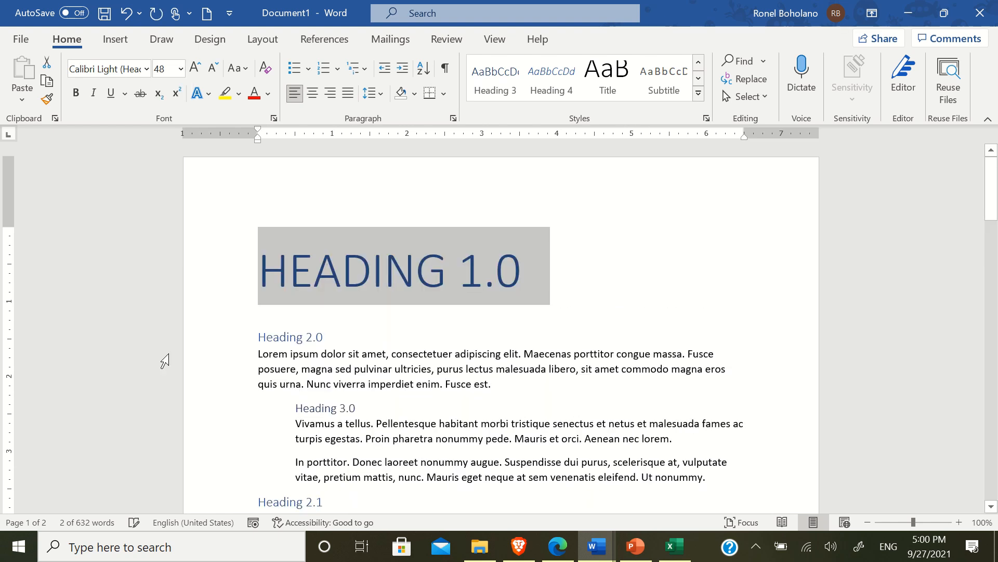
{"action": "left_click", "coordinate": [146, 71]}
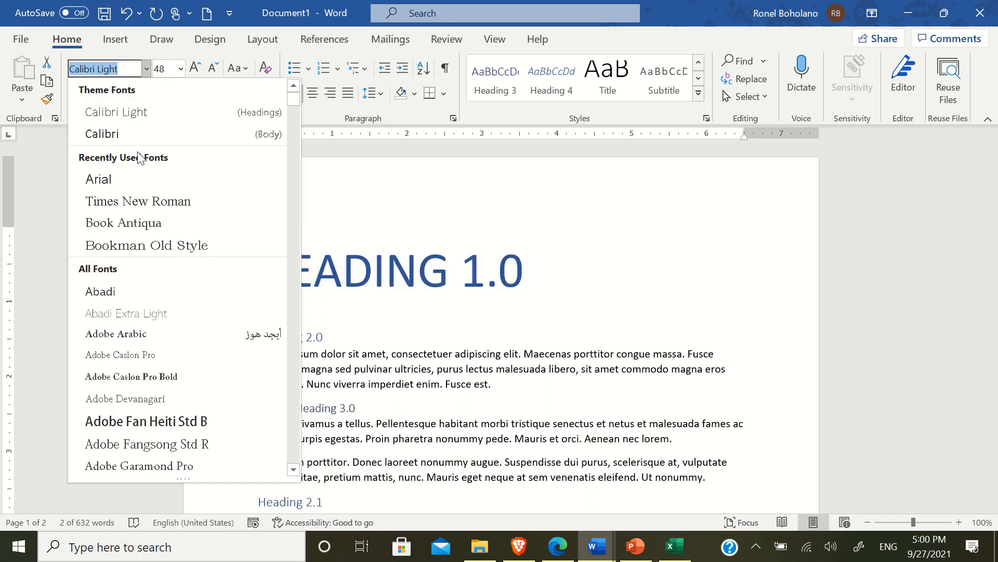
{"action": "left_click", "coordinate": [152, 422]}
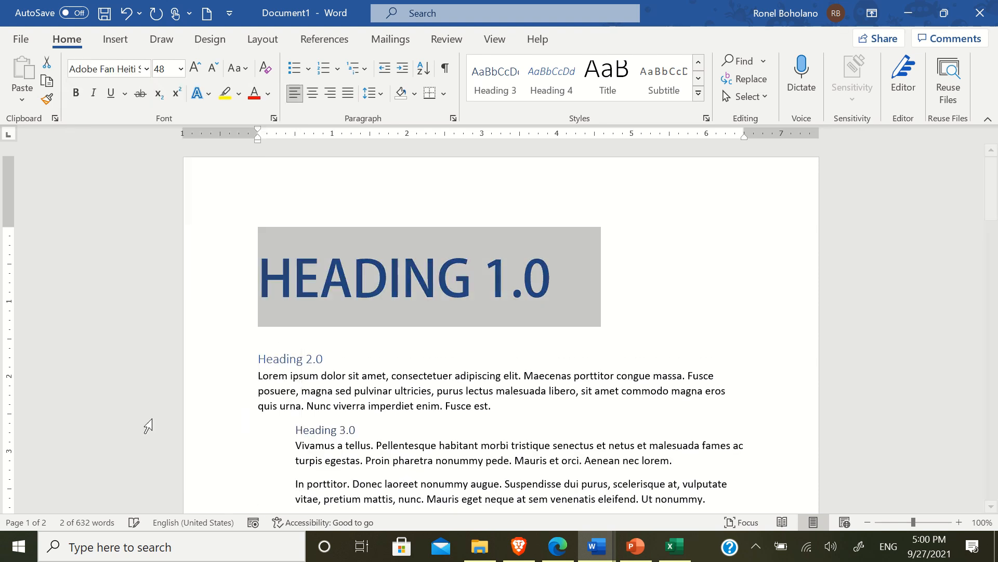
{"action": "left_click", "coordinate": [268, 93]}
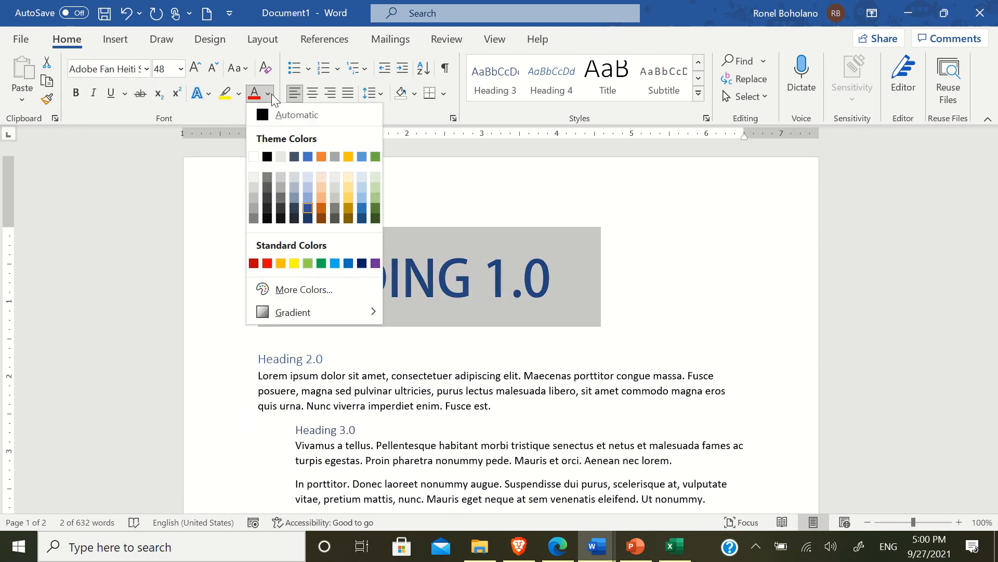
{"action": "left_click", "coordinate": [267, 264]}
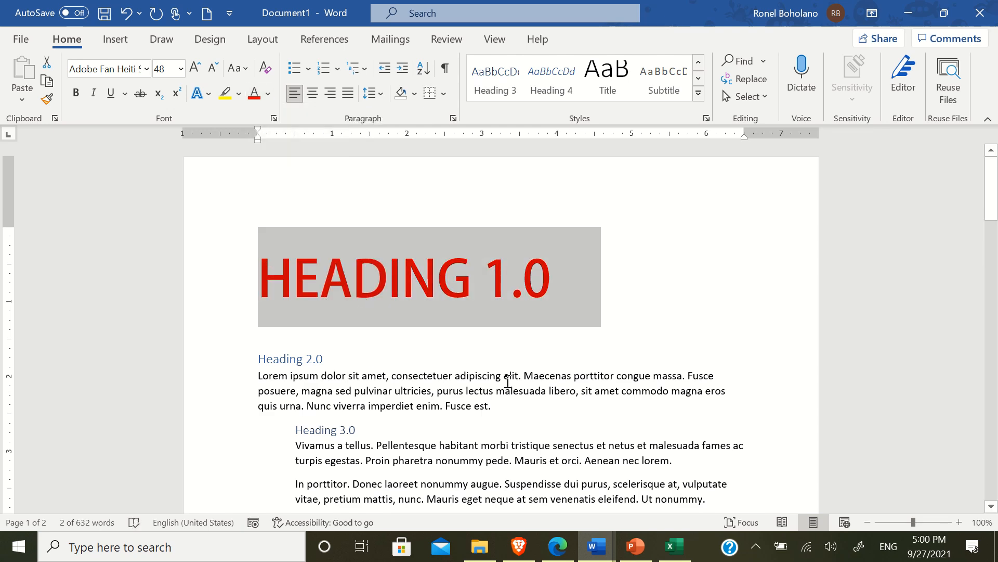
{"action": "left_click", "coordinate": [511, 359]}
Apply the red font color to the main "Heading 2.0" title above Heading 2.3 and place the cursor in "HEADING 1.0"
{"action": "scroll", "coordinate": [510, 354], "scroll_direction": "down", "scroll_amount": 5}
{"action": "scroll", "coordinate": [507, 348], "scroll_direction": "down", "scroll_amount": 4}
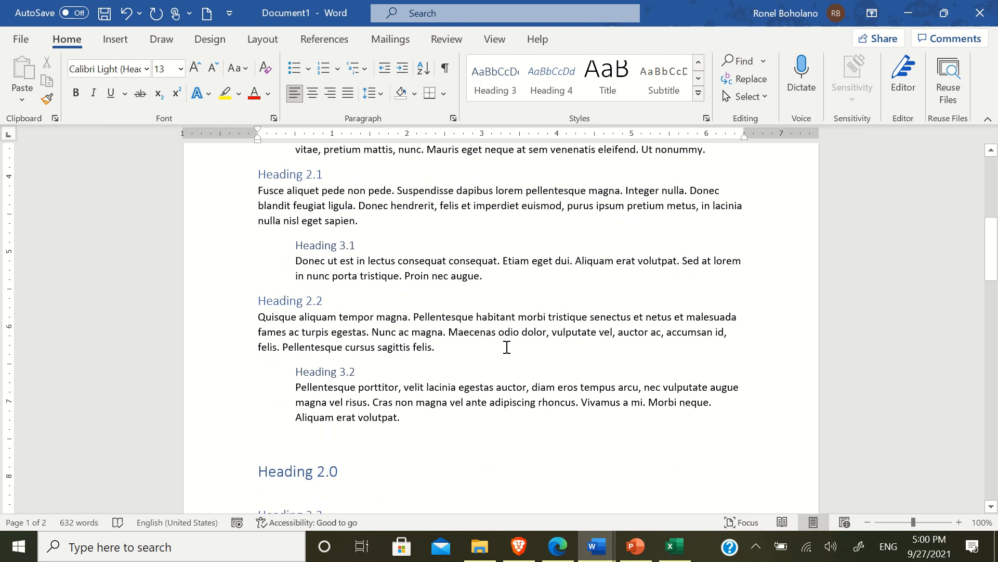
{"action": "scroll", "coordinate": [423, 440], "scroll_direction": "down", "scroll_amount": 2}
{"action": "mouse_move", "coordinate": [358, 425]}
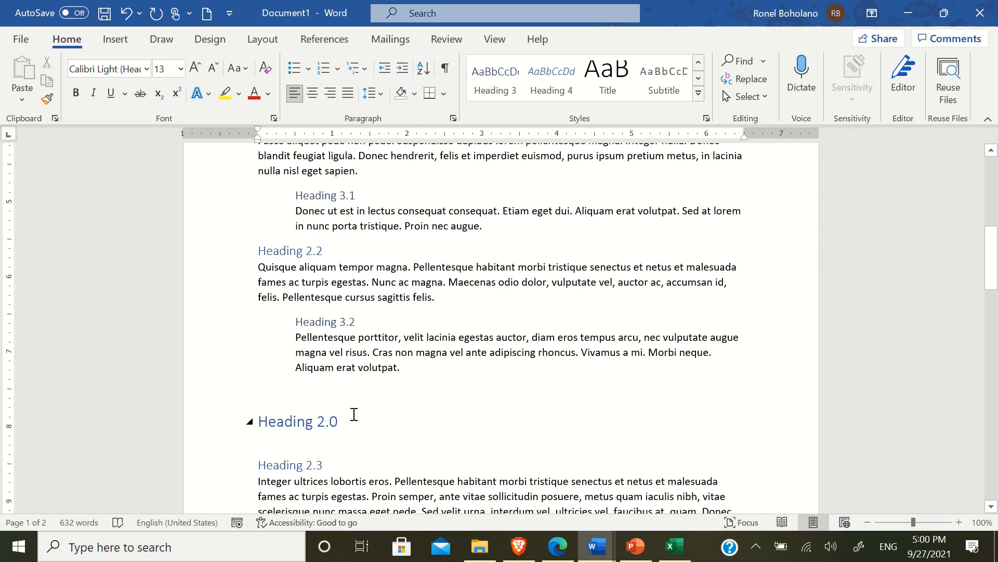
{"action": "scroll", "coordinate": [353, 414], "scroll_direction": "up", "scroll_amount": 10}
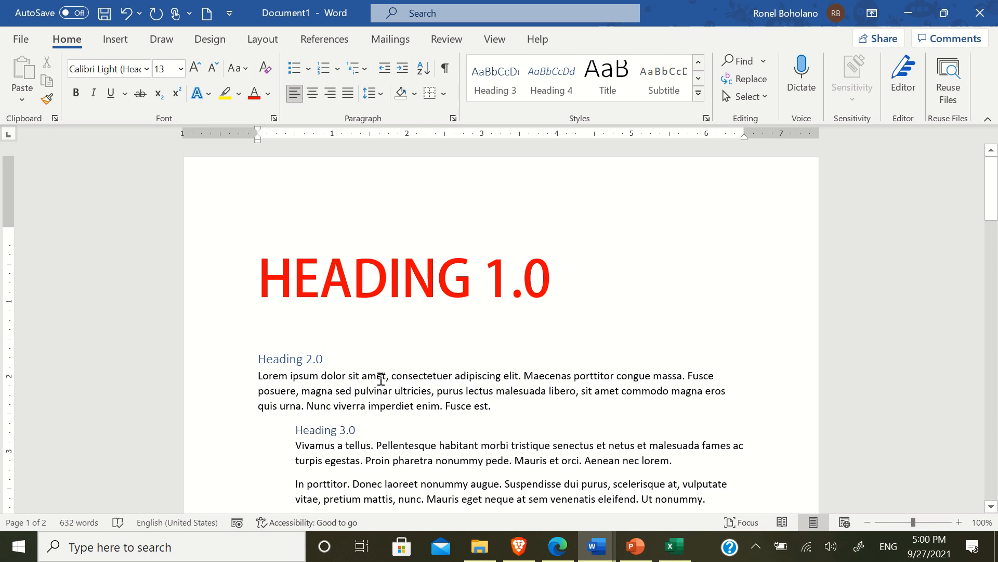
{"action": "scroll", "coordinate": [381, 380], "scroll_direction": "down", "scroll_amount": 12}
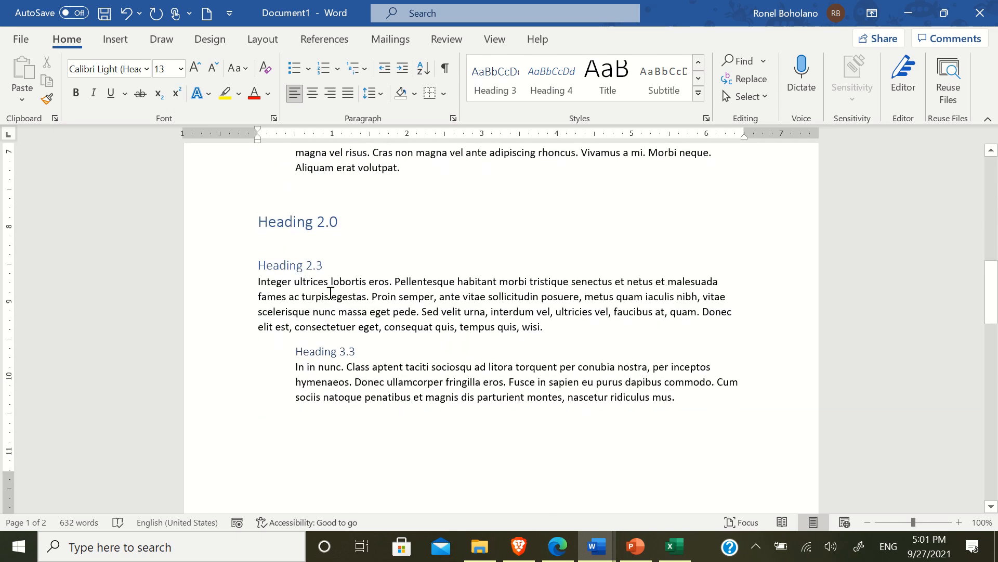
{"action": "left_click_drag", "start_coordinate": [346, 227], "coordinate": [255, 224]}
{"action": "left_click", "coordinate": [256, 96]}
{"action": "scroll", "coordinate": [560, 323], "scroll_direction": "up", "scroll_amount": 12}
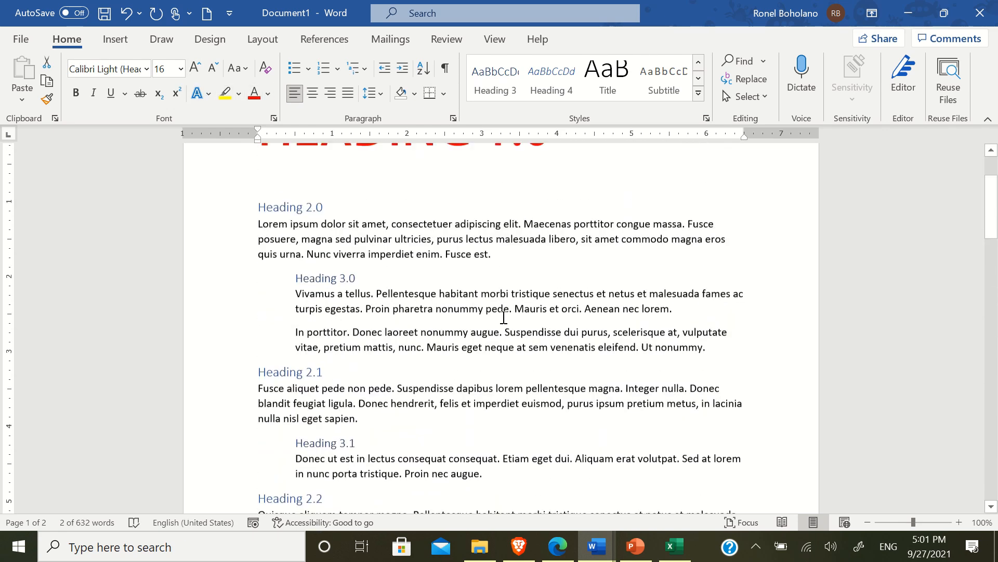
{"action": "left_click", "coordinate": [436, 271]}
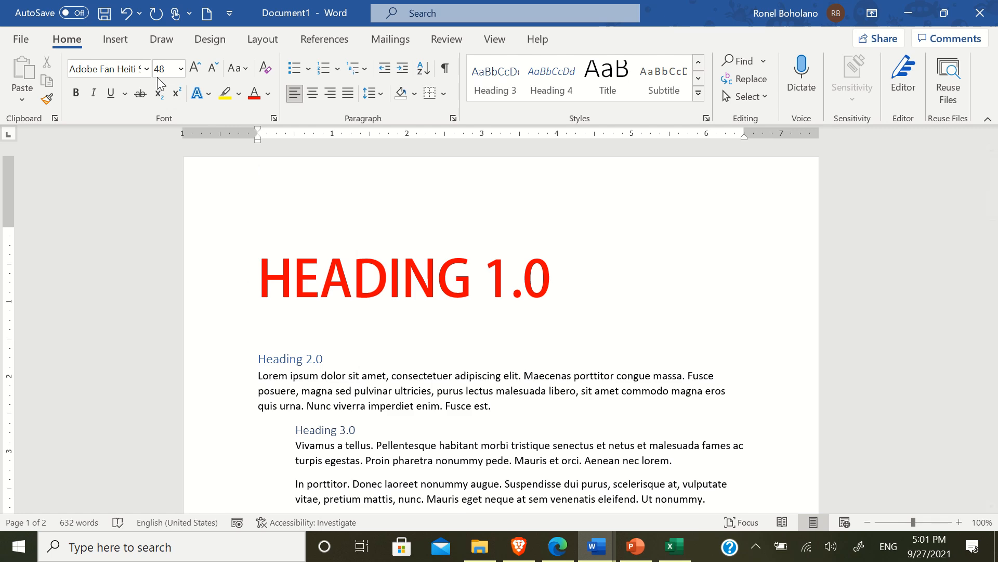
Format the main "Heading 2.0" title above Heading 2.3 with font size 48 and the Adobe Fan Heiti Std B font
{"action": "scroll", "coordinate": [446, 389], "scroll_direction": "down", "scroll_amount": 2}
{"action": "scroll", "coordinate": [447, 388], "scroll_direction": "down", "scroll_amount": 12}
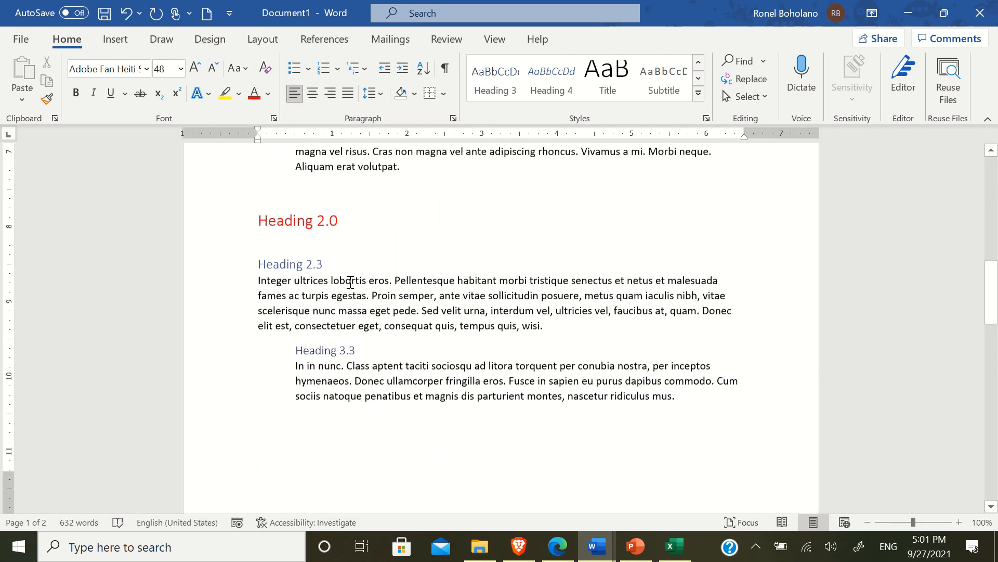
{"action": "left_click_drag", "start_coordinate": [350, 225], "coordinate": [280, 228]}
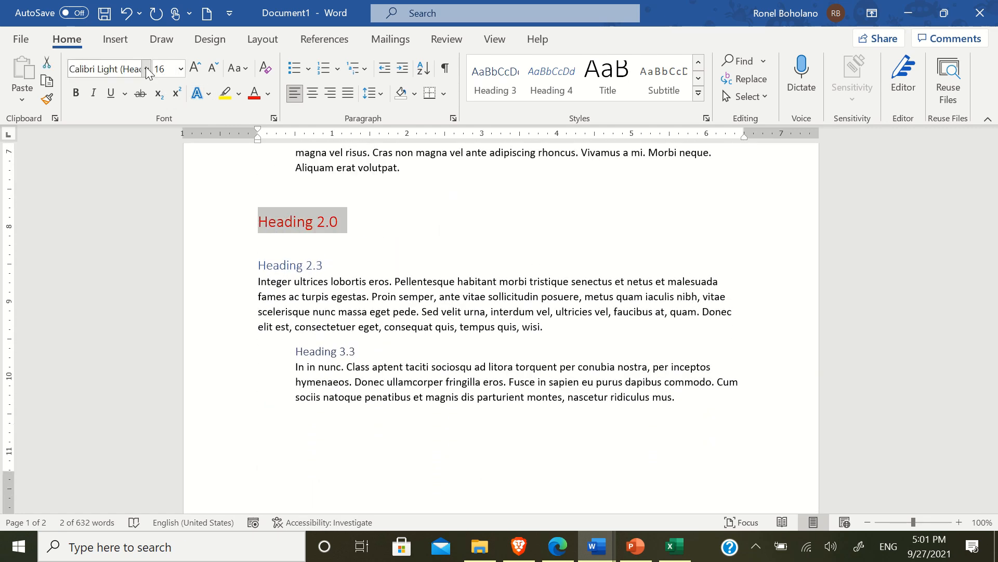
{"action": "left_click", "coordinate": [176, 70]}
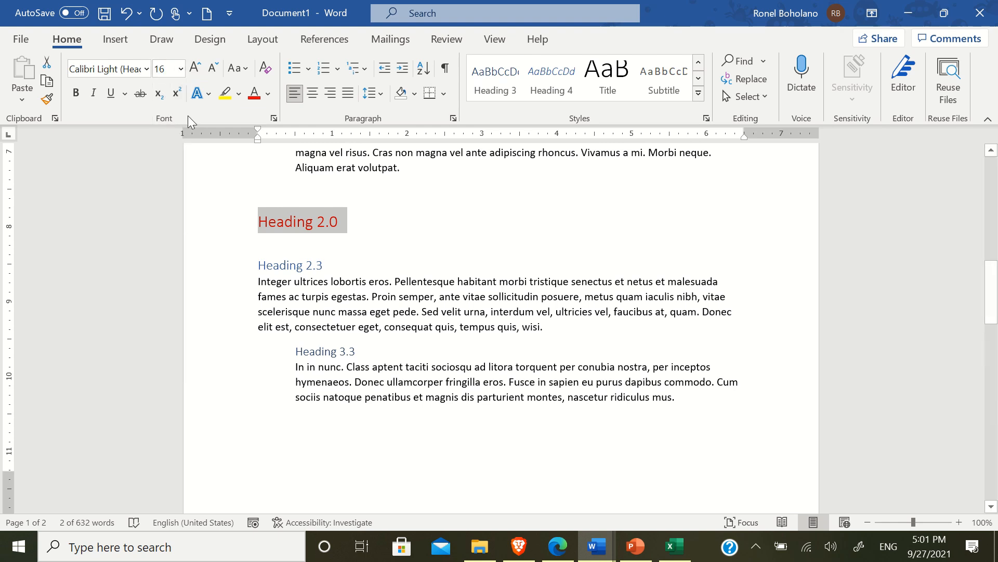
{"action": "left_click", "coordinate": [181, 69]}
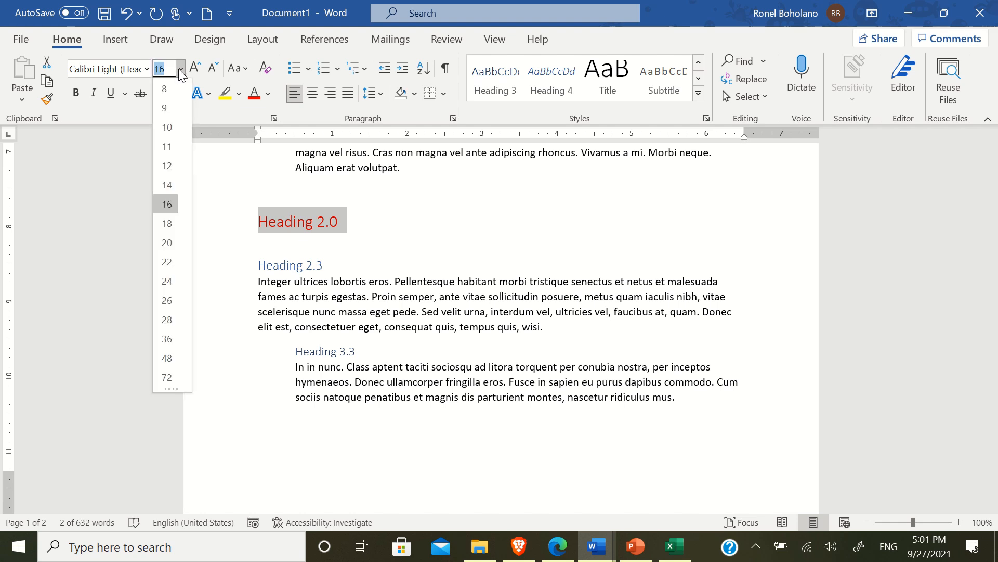
{"action": "left_click", "coordinate": [170, 356]}
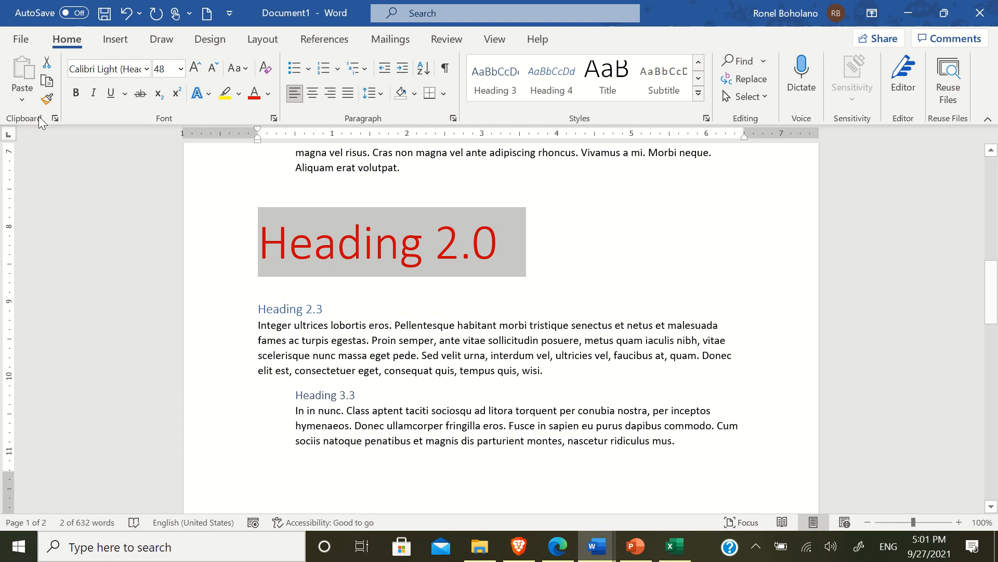
{"action": "left_click", "coordinate": [147, 68]}
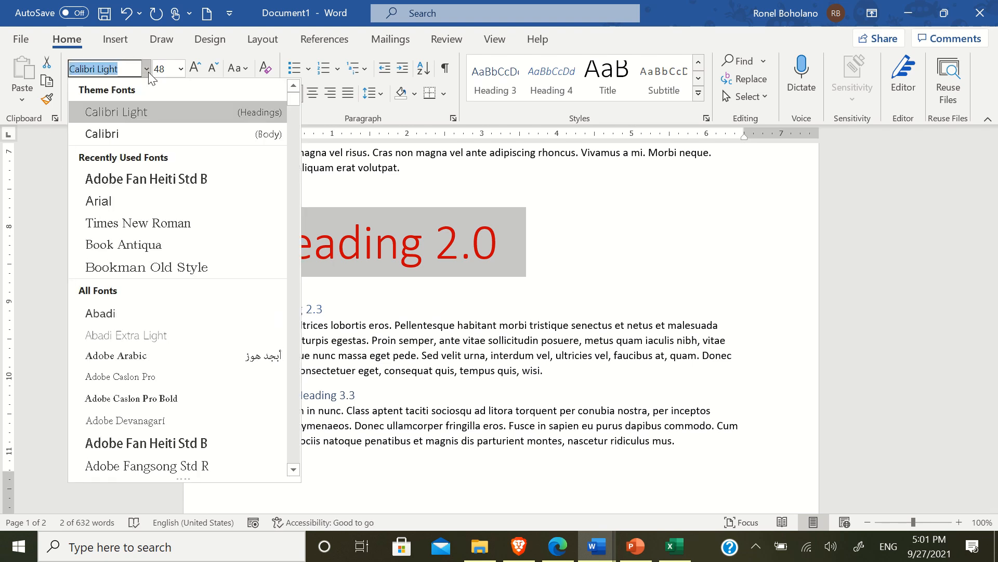
{"action": "left_click", "coordinate": [129, 178]}
{"action": "left_click", "coordinate": [674, 286]}
Compare the formatted red titles with the lower-level headings throughout the first page
{"action": "scroll", "coordinate": [676, 285], "scroll_direction": "up", "scroll_amount": 10}
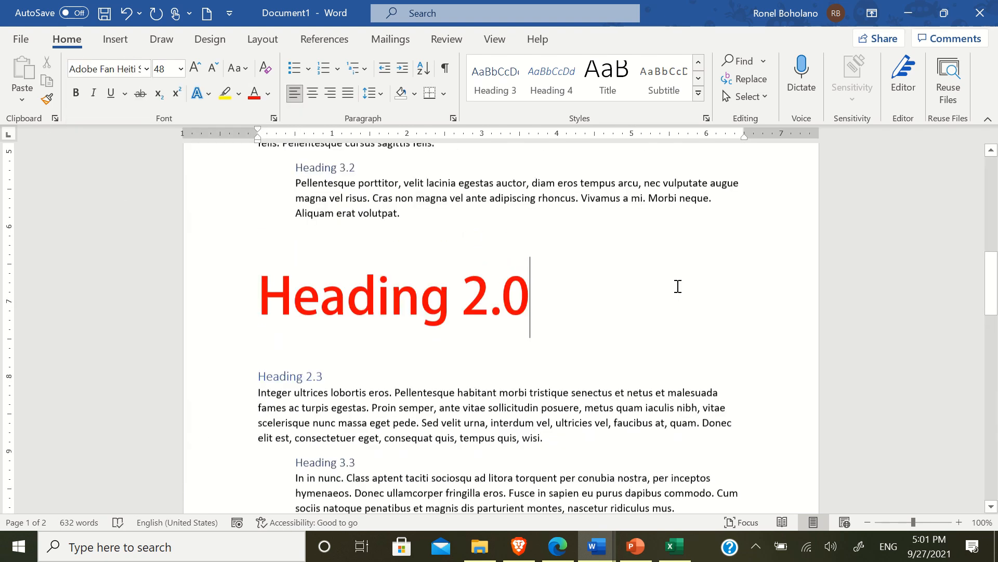
{"action": "scroll", "coordinate": [673, 288], "scroll_direction": "down", "scroll_amount": 10}
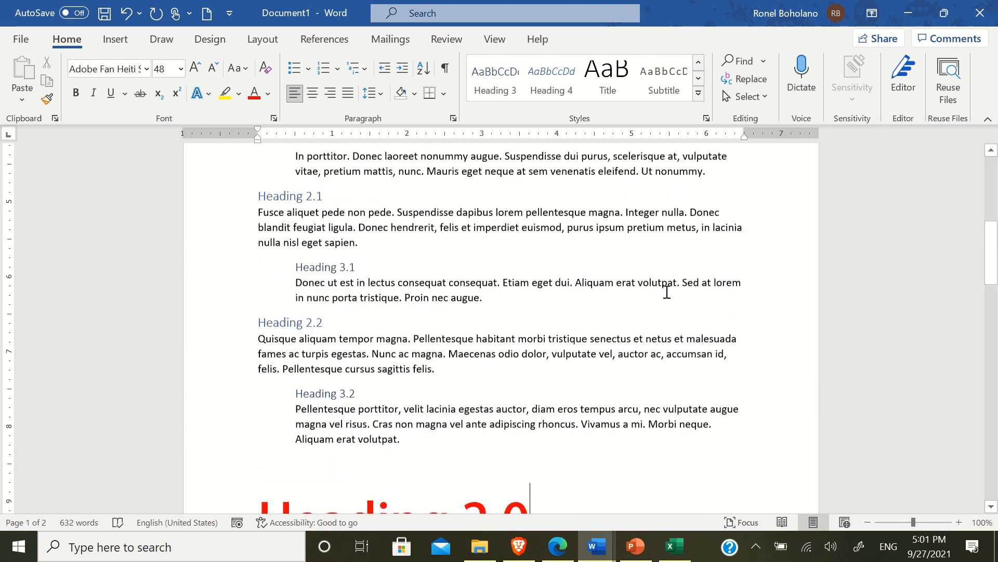
{"action": "scroll", "coordinate": [659, 295], "scroll_direction": "up", "scroll_amount": 10}
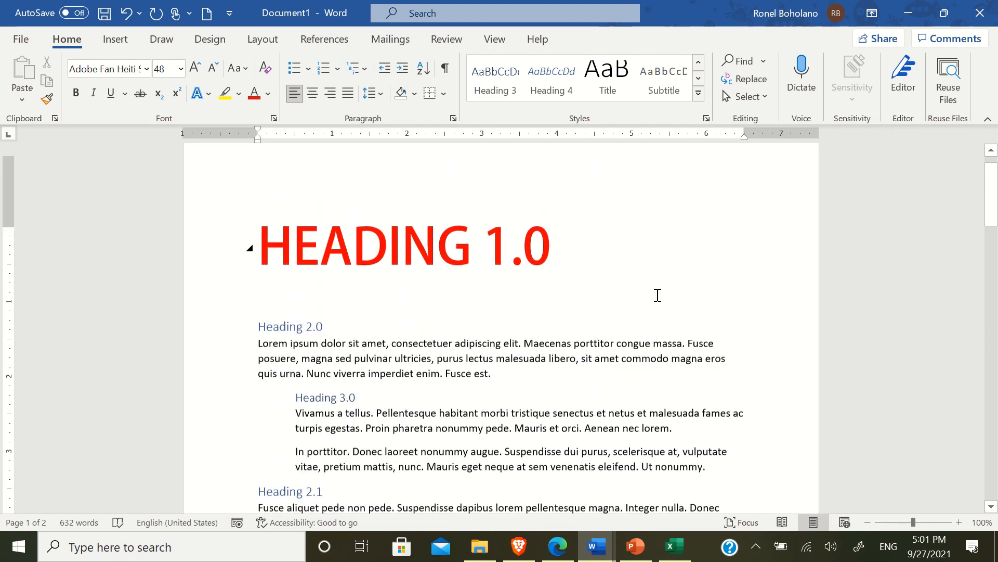
{"action": "scroll", "coordinate": [655, 291], "scroll_direction": "down", "scroll_amount": 2}
{"action": "scroll", "coordinate": [669, 282], "scroll_direction": "down", "scroll_amount": 1}
{"action": "left_click", "coordinate": [296, 208]}
{"action": "scroll", "coordinate": [366, 232], "scroll_direction": "up", "scroll_amount": 3}
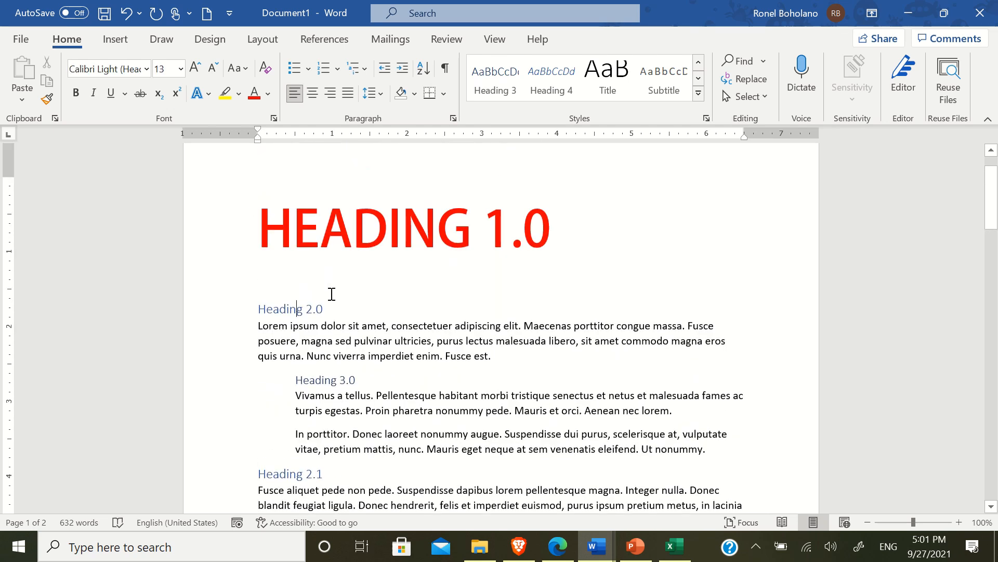
{"action": "scroll", "coordinate": [281, 309], "scroll_direction": "down", "scroll_amount": 7}
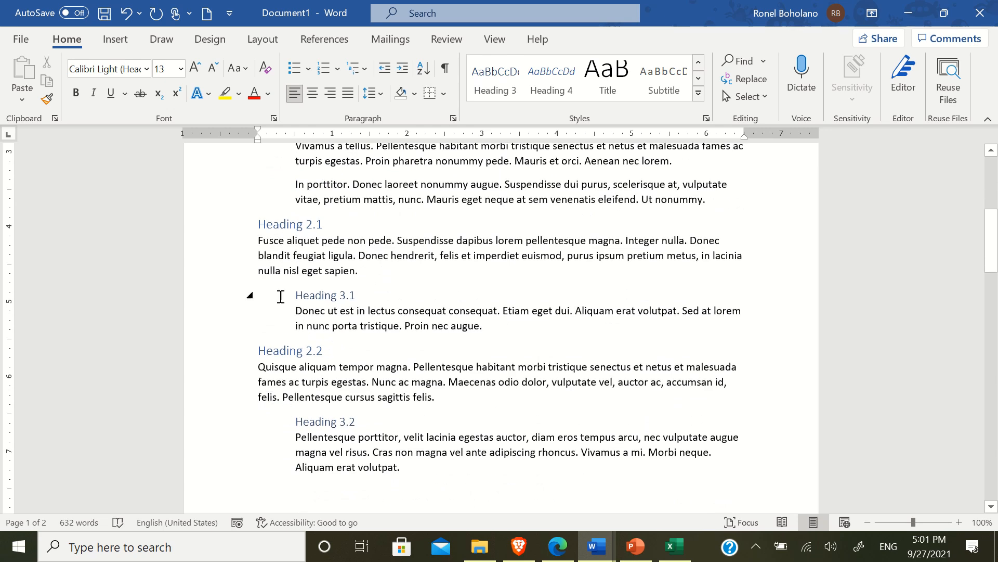
{"action": "scroll", "coordinate": [336, 296], "scroll_direction": "up", "scroll_amount": 8}
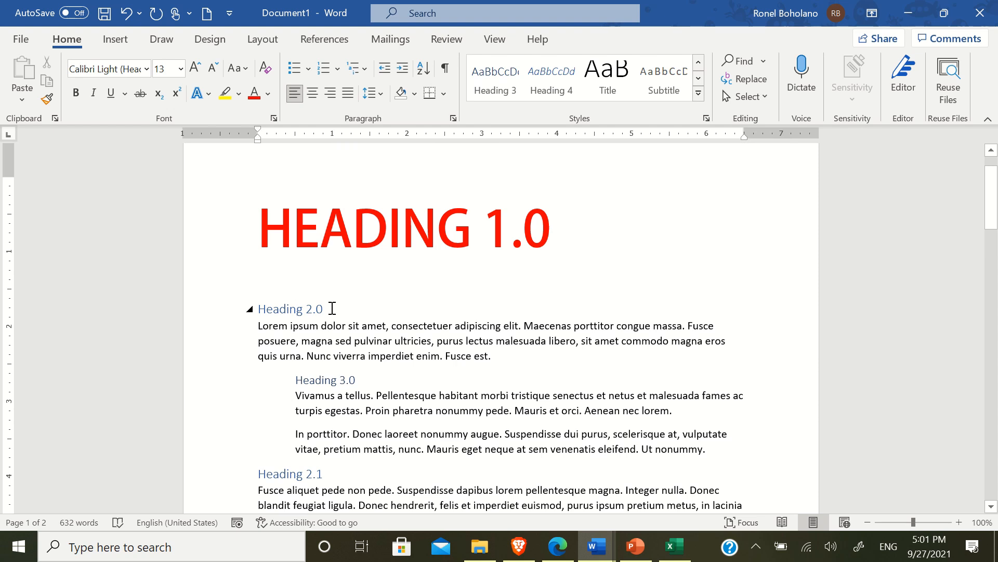
Format the "Heading 2.0" below HEADING 1.0 with font size 24, bold, italic and the Book Antiqua font
{"action": "triple_click", "coordinate": [286, 310]}
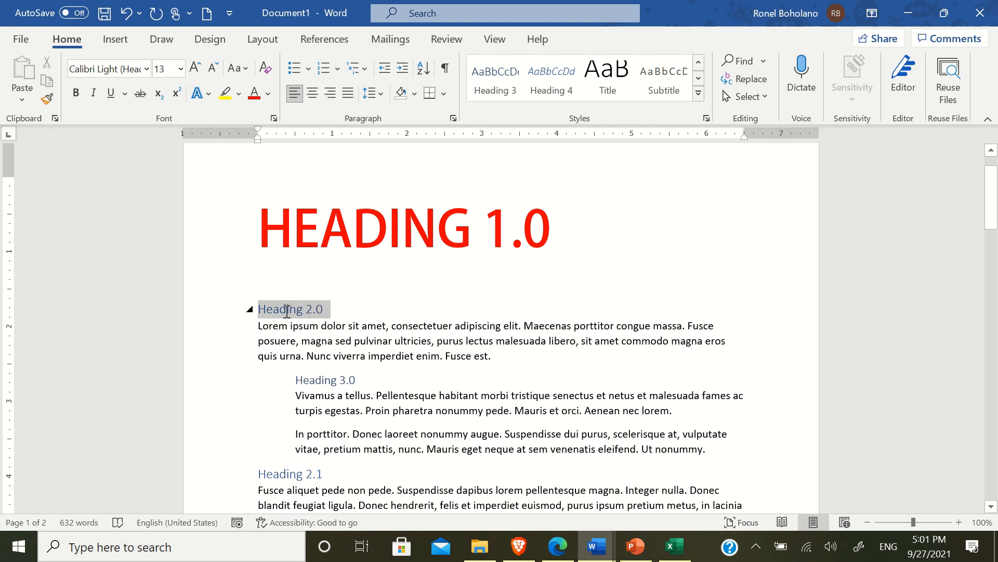
{"action": "left_click", "coordinate": [180, 74]}
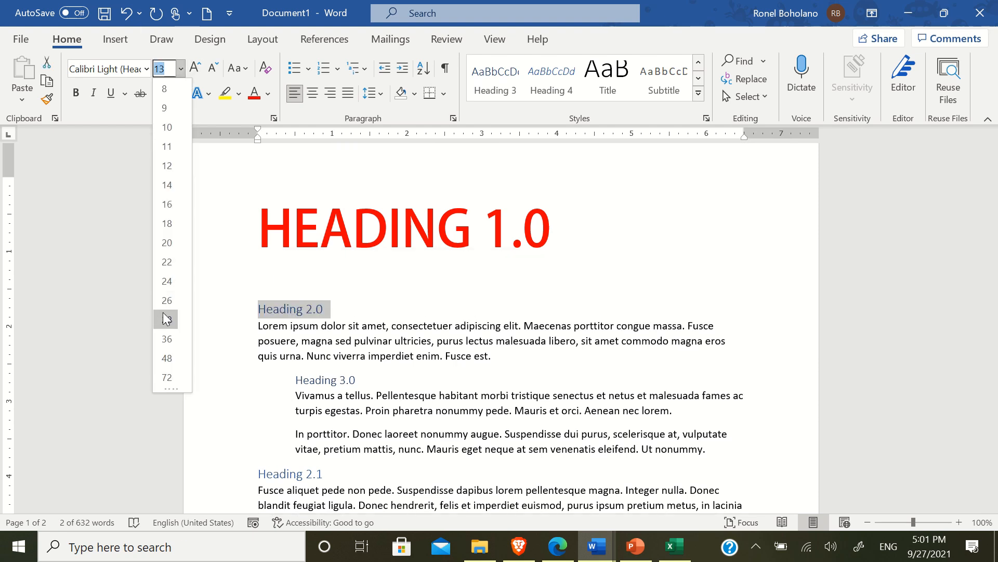
{"action": "left_click", "coordinate": [167, 281]}
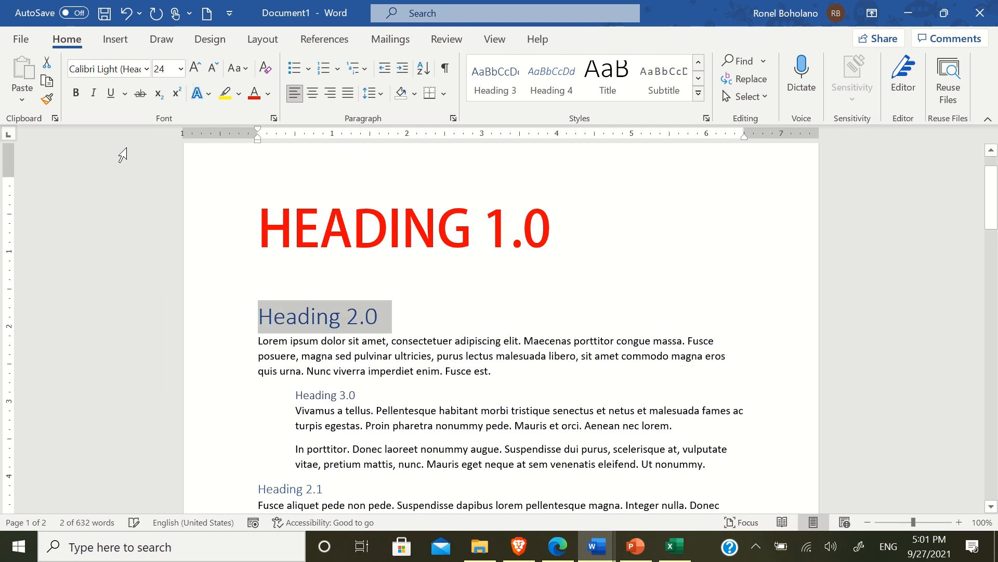
{"action": "left_click", "coordinate": [76, 95]}
{"action": "left_click", "coordinate": [87, 93]}
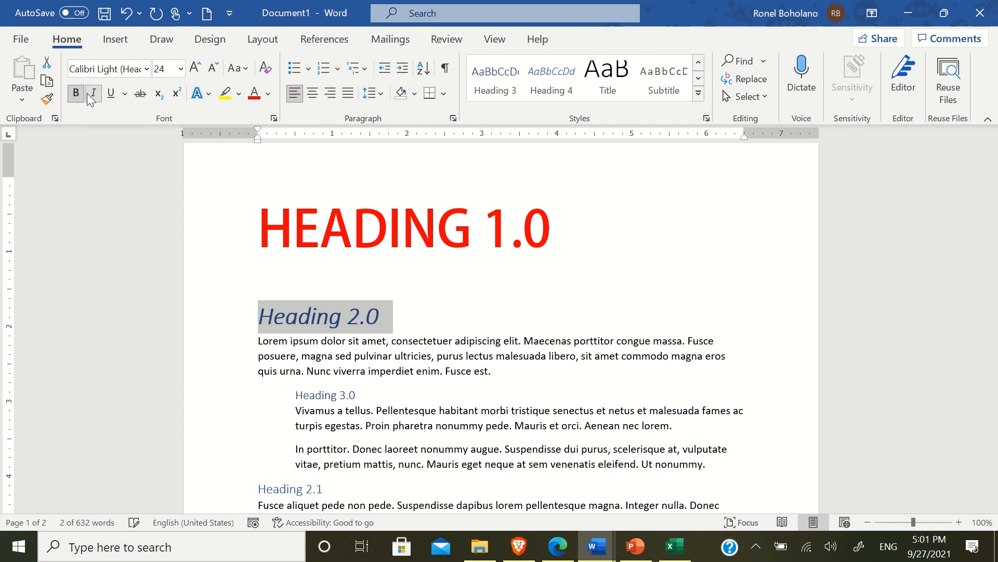
{"action": "left_click", "coordinate": [147, 68]}
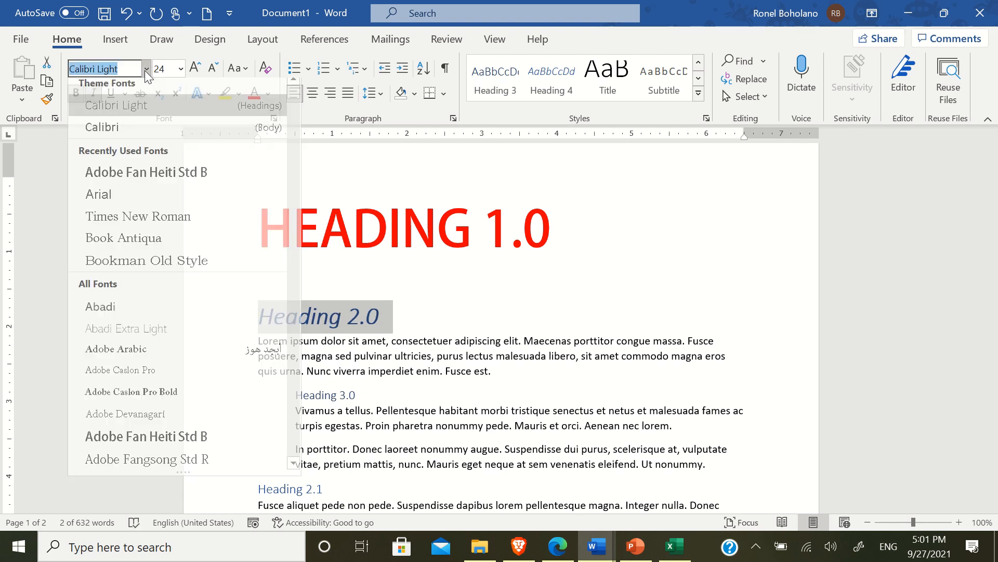
{"action": "left_click", "coordinate": [149, 245]}
{"action": "left_click", "coordinate": [327, 371]}
Check the formatting of "Heading 2.0" and set "Heading 2.1" to font size 24
{"action": "scroll", "coordinate": [326, 359], "scroll_direction": "down", "scroll_amount": 3}
{"action": "triple_click", "coordinate": [326, 389]}
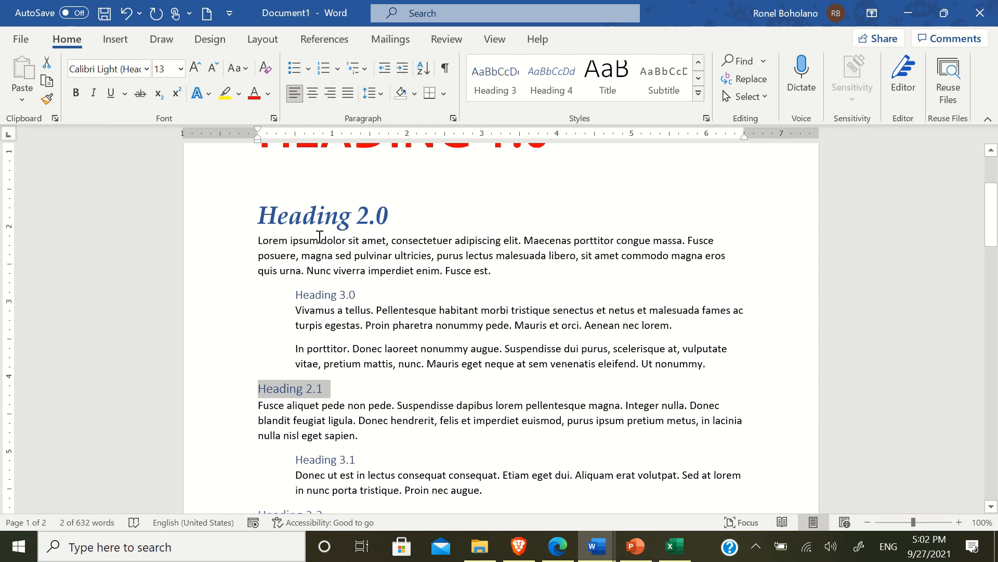
{"action": "left_click", "coordinate": [324, 215]}
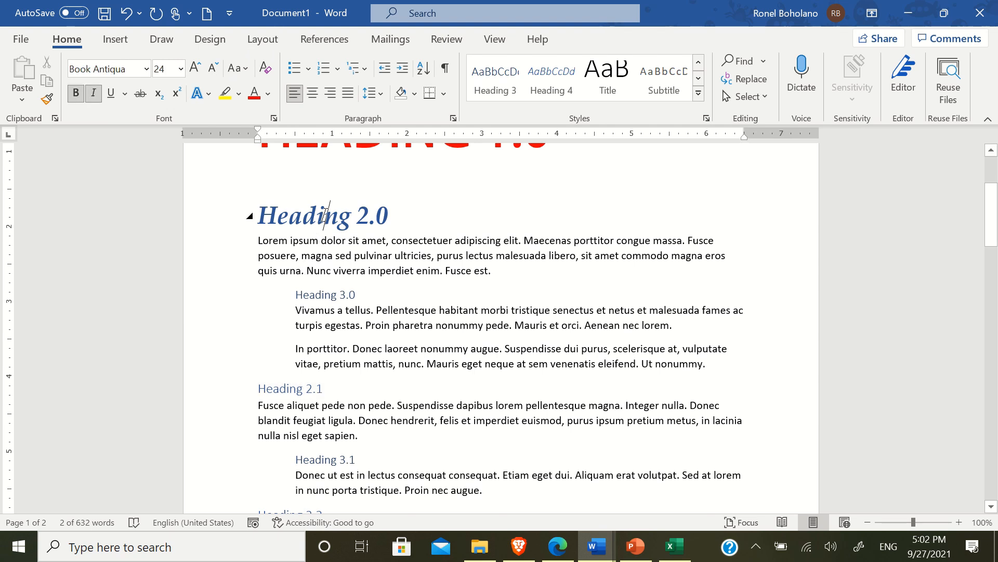
{"action": "left_click", "coordinate": [332, 391]}
{"action": "triple_click", "coordinate": [315, 390]}
{"action": "left_click", "coordinate": [180, 69]}
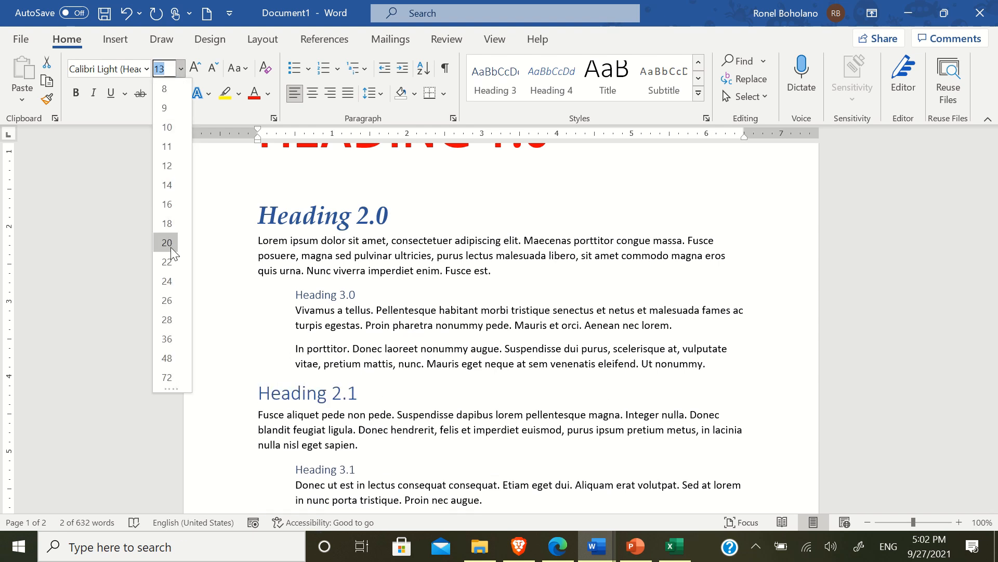
{"action": "left_click", "coordinate": [172, 280]}
Make "Heading 2.1" bold and italic in Book Antiqua, matching the "Heading 2.0" above it
{"action": "left_click", "coordinate": [352, 213]}
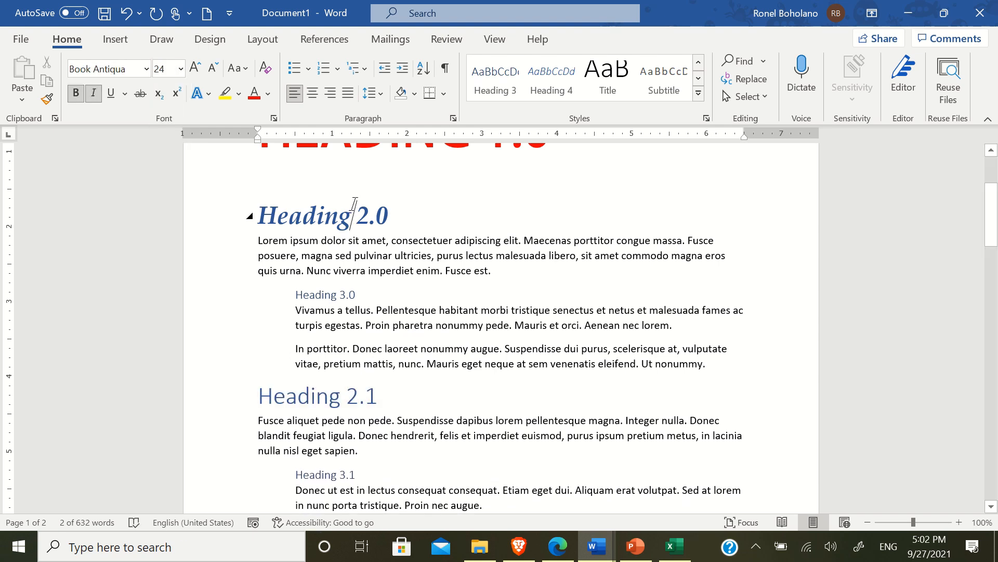
{"action": "left_click", "coordinate": [332, 403]}
{"action": "triple_click", "coordinate": [332, 403]}
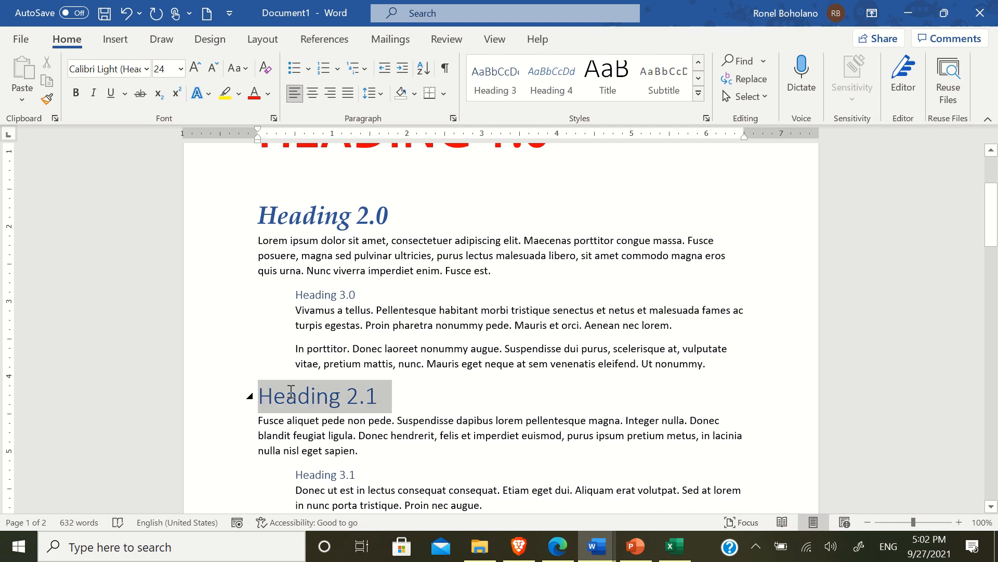
{"action": "left_click", "coordinate": [78, 94]}
{"action": "left_click", "coordinate": [92, 94]}
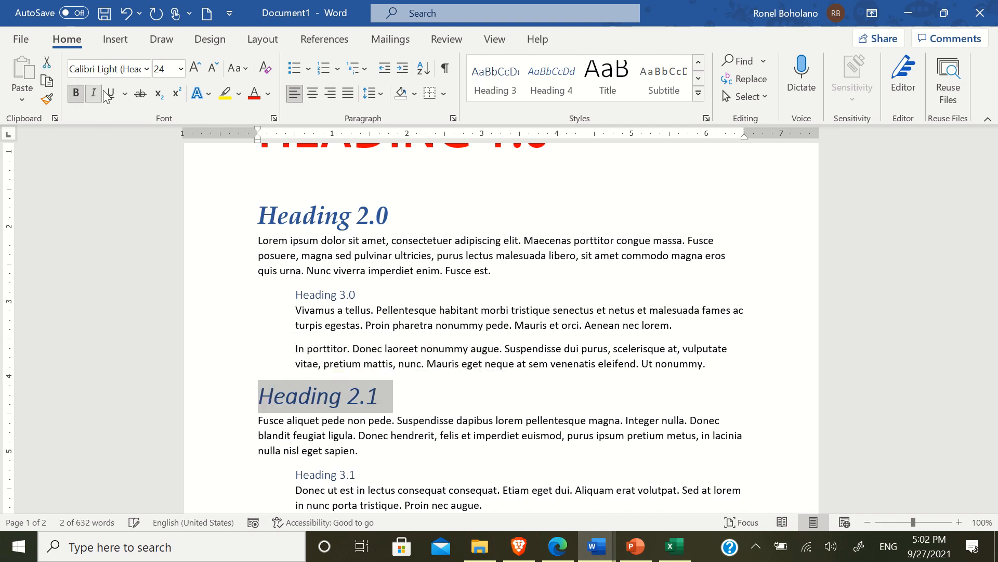
{"action": "left_click", "coordinate": [130, 71]}
{"action": "left_click", "coordinate": [147, 69]}
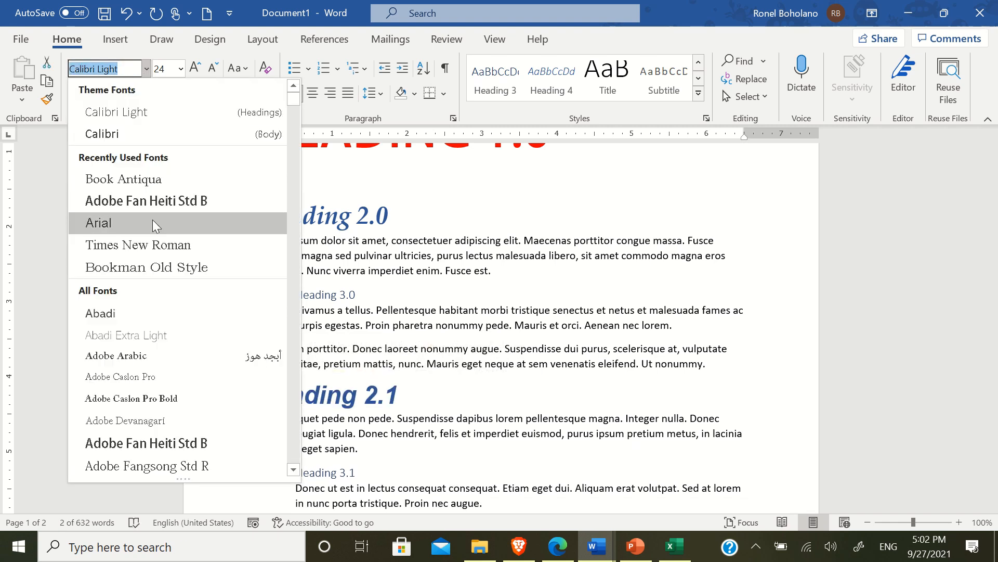
{"action": "left_click", "coordinate": [154, 179]}
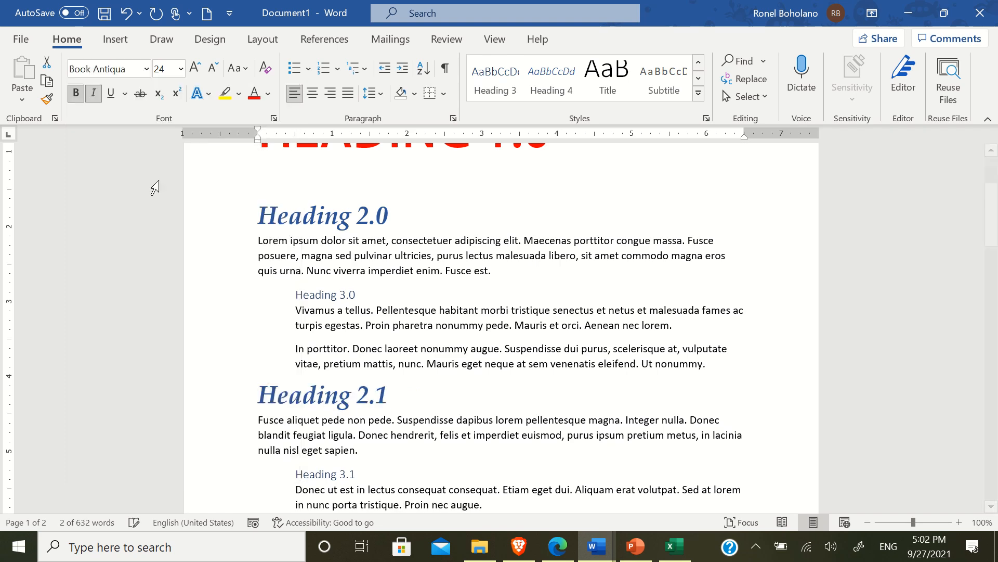
{"action": "left_click", "coordinate": [454, 345]}
Undo all manual font formatting on the headings, back to the original HEADING 1.0 title
{"action": "scroll", "coordinate": [468, 333], "scroll_direction": "down", "scroll_amount": 3}
{"action": "scroll", "coordinate": [472, 323], "scroll_direction": "down", "scroll_amount": 7}
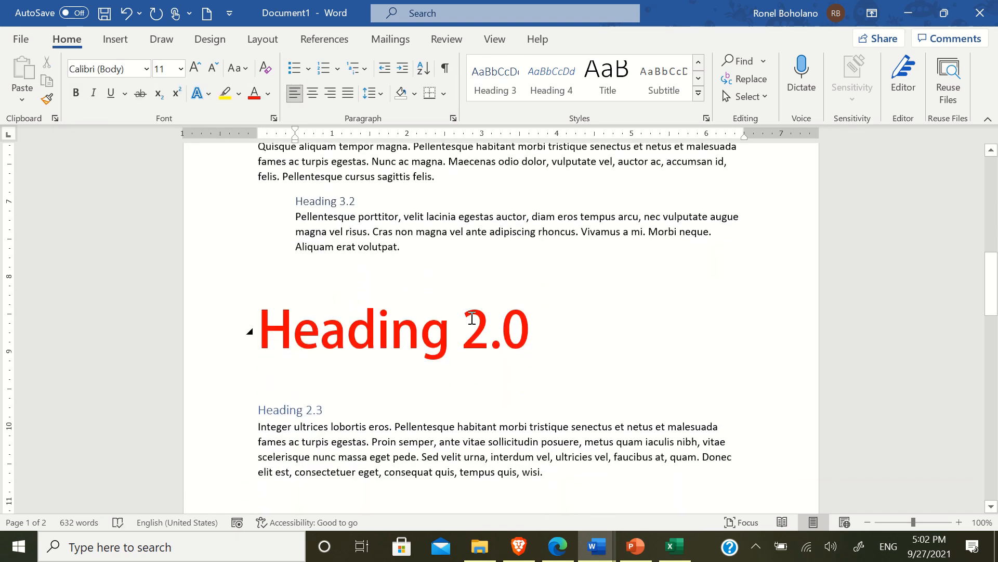
{"action": "scroll", "coordinate": [471, 313], "scroll_direction": "down", "scroll_amount": 3}
{"action": "scroll", "coordinate": [471, 314], "scroll_direction": "up", "scroll_amount": 9}
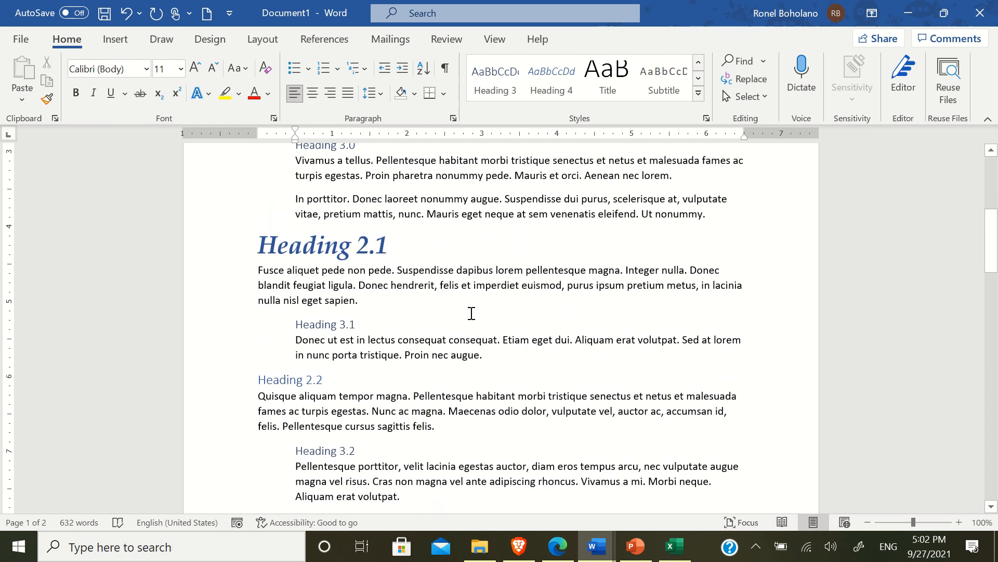
{"action": "key", "text": "ctrl+z"}
{"action": "key", "text": "ctrl+z"}
{"action": "key", "text": "ctrl+z"}
{"action": "key", "text": "ctrl+z"}
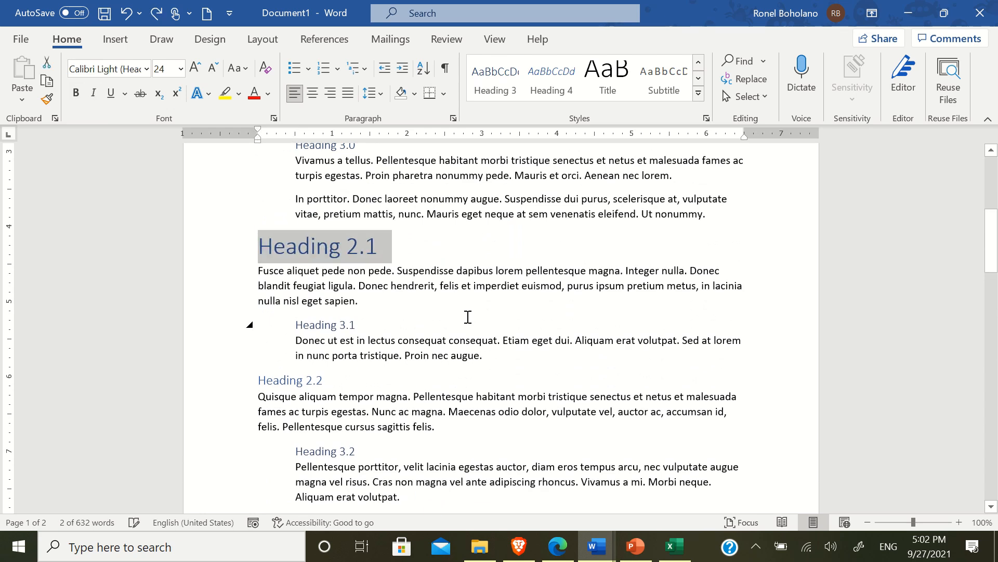
{"action": "key", "text": "ctrl+z"}
{"action": "key", "text": "ctrl+z"}
{"action": "key", "text": "ctrl+z"}
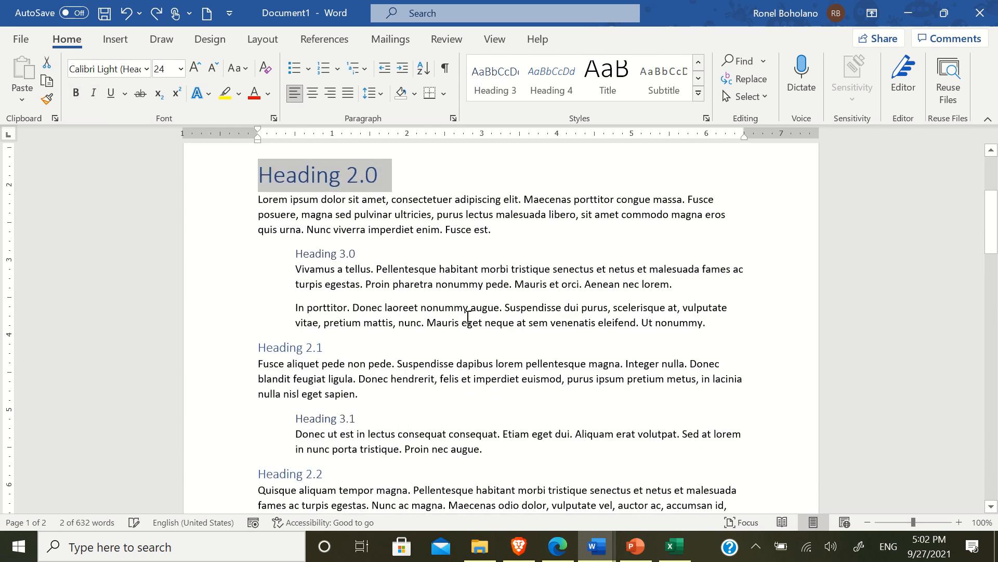
{"action": "key", "text": "ctrl+z"}
{"action": "key", "text": "ctrl+z"}
{"action": "key", "text": "ctrl+z"}
{"action": "key", "text": "ctrl+z"}
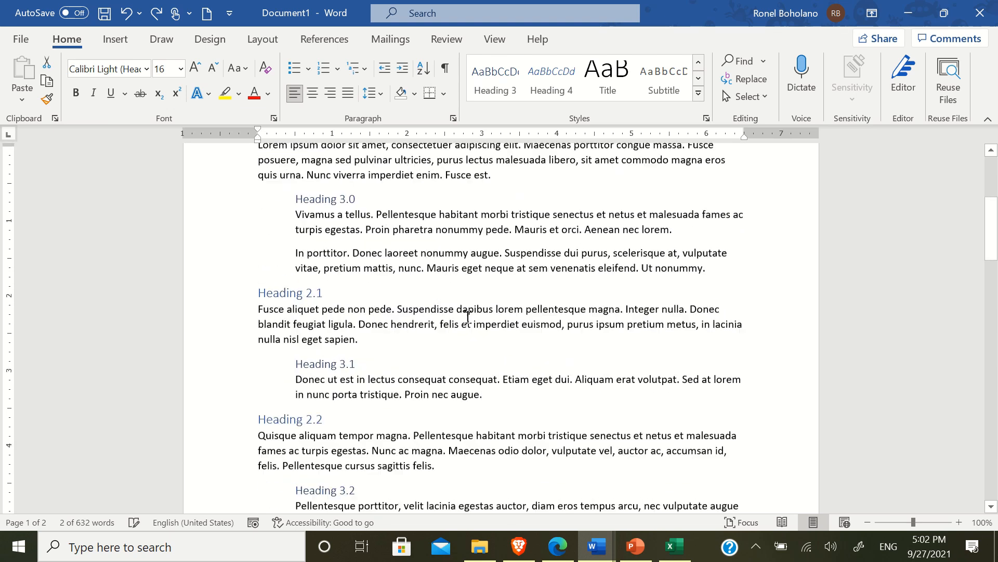
{"action": "key", "text": "ctrl+z"}
{"action": "key", "text": "ctrl+z"}
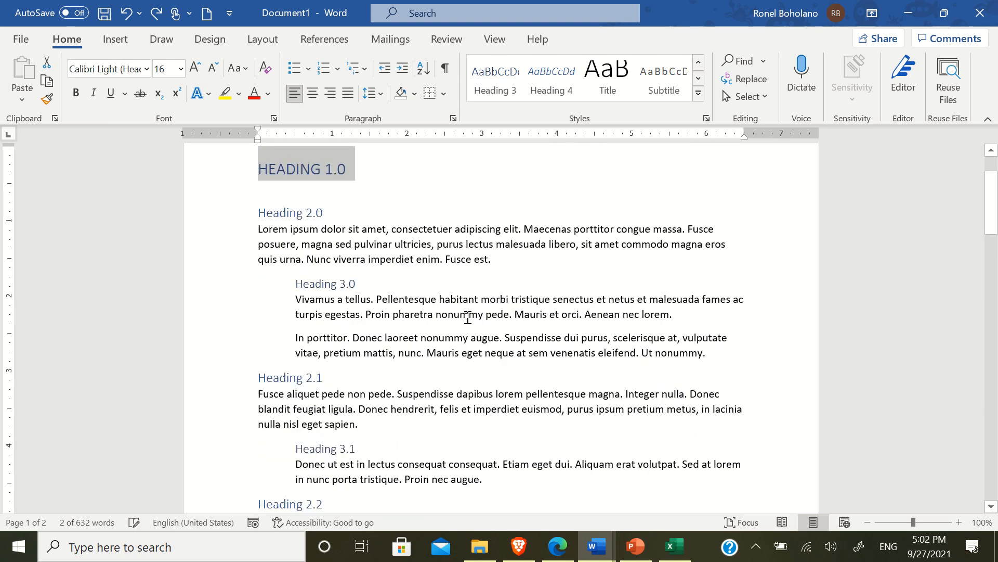
{"action": "left_click", "coordinate": [427, 258]}
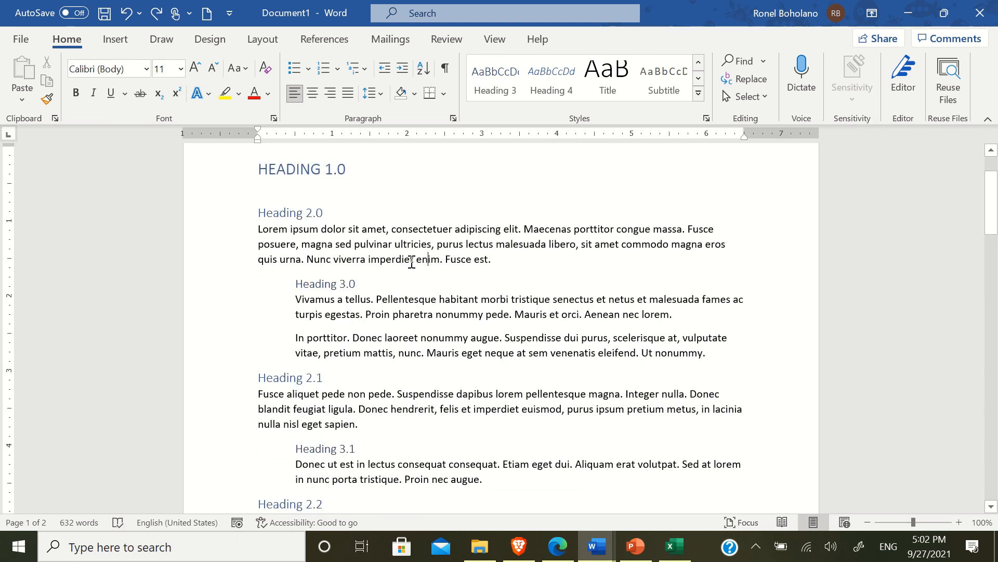
Check which style is applied to the HEADING 1.0 title at the start of the document
{"action": "scroll", "coordinate": [368, 236], "scroll_direction": "up", "scroll_amount": 3}
{"action": "left_click", "coordinate": [344, 249]}
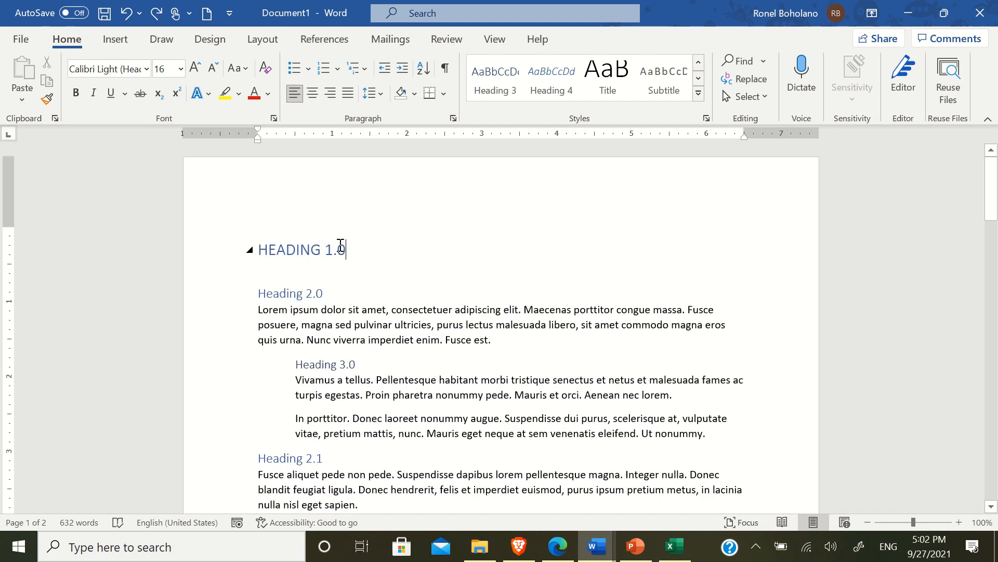
{"action": "left_click", "coordinate": [699, 63]}
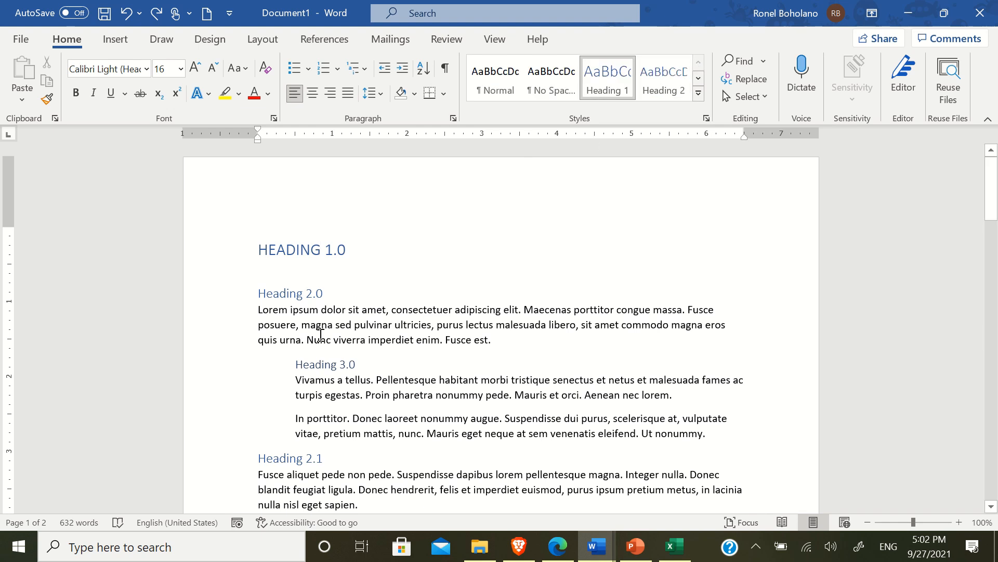
{"action": "left_click_drag", "start_coordinate": [352, 250], "coordinate": [274, 250]}
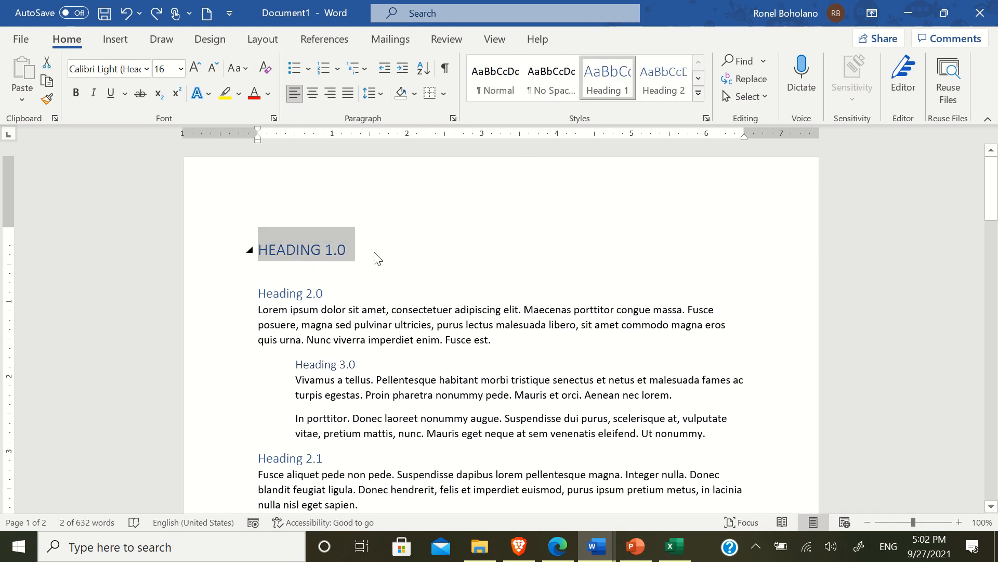
{"action": "left_click", "coordinate": [378, 258]}
{"action": "left_click_drag", "start_coordinate": [356, 250], "coordinate": [278, 253]}
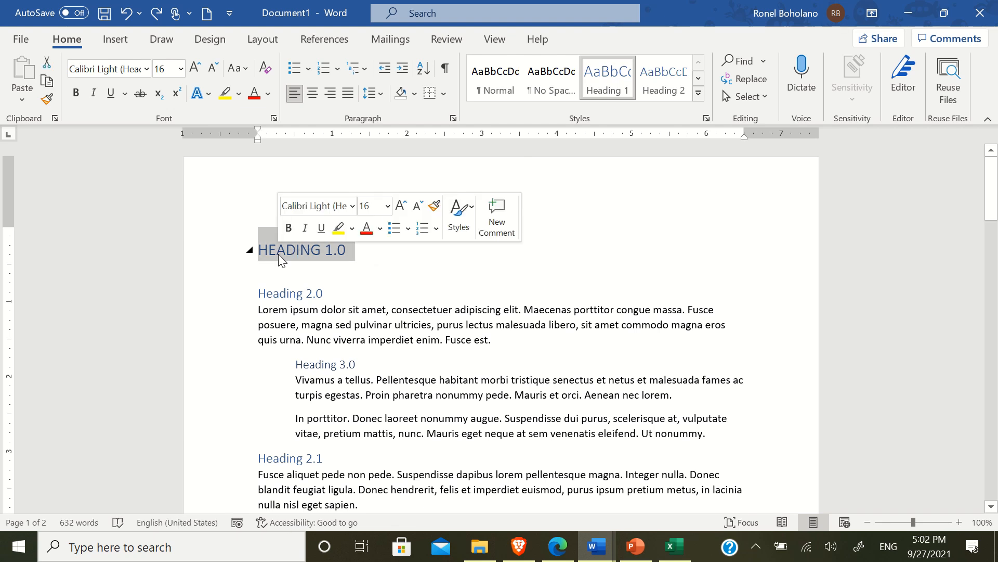
{"action": "left_click", "coordinate": [374, 260]}
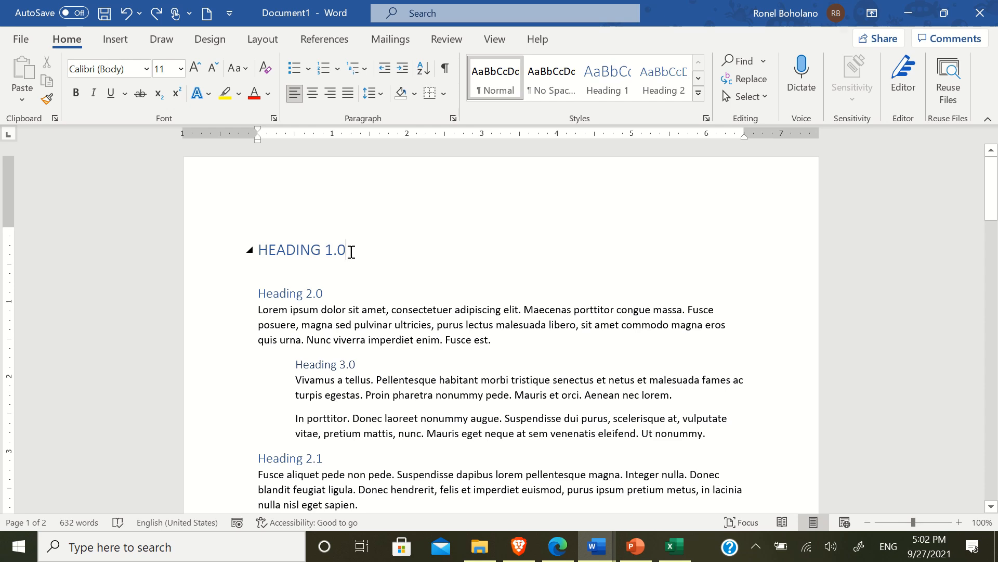
{"action": "left_click_drag", "start_coordinate": [371, 245], "coordinate": [290, 248]}
{"action": "left_click", "coordinate": [379, 267]}
Renumber the second main heading, the "Heading 2.0" directly above Heading 2.3, as 1.2
{"action": "scroll", "coordinate": [379, 345], "scroll_direction": "down", "scroll_amount": 15}
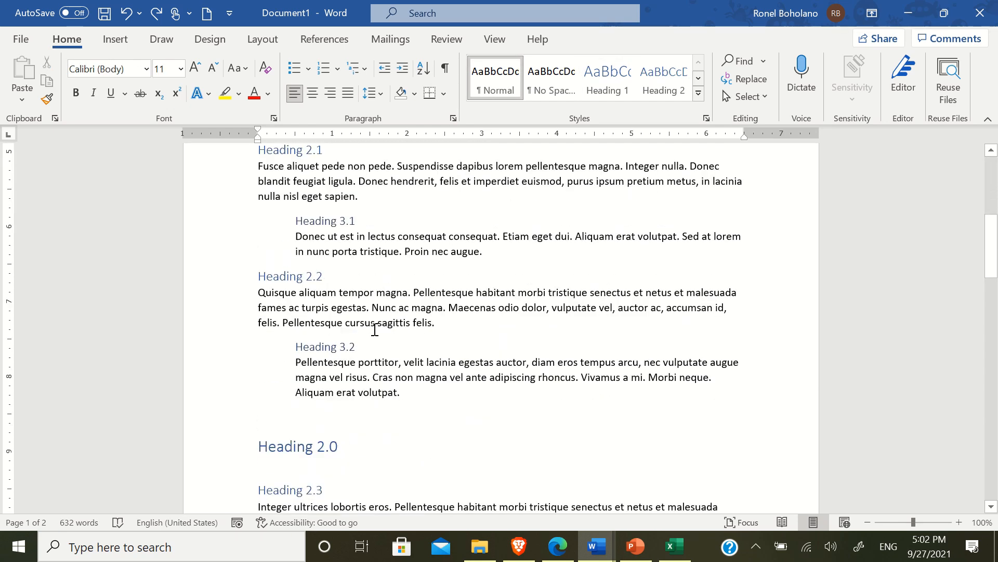
{"action": "scroll", "coordinate": [354, 355], "scroll_direction": "up", "scroll_amount": 6}
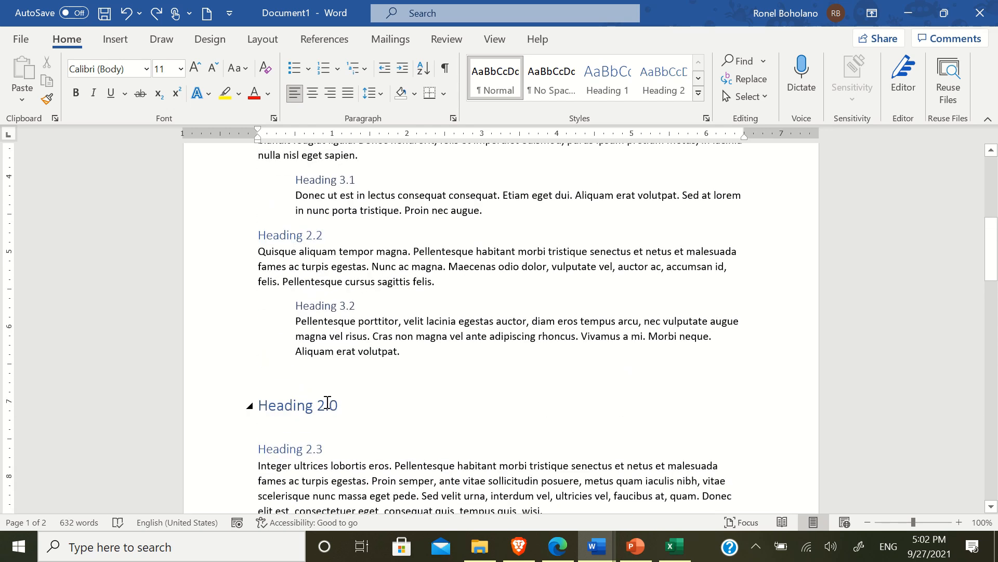
{"action": "scroll", "coordinate": [328, 400], "scroll_direction": "up", "scroll_amount": 7}
{"action": "scroll", "coordinate": [330, 404], "scroll_direction": "down", "scroll_amount": 6}
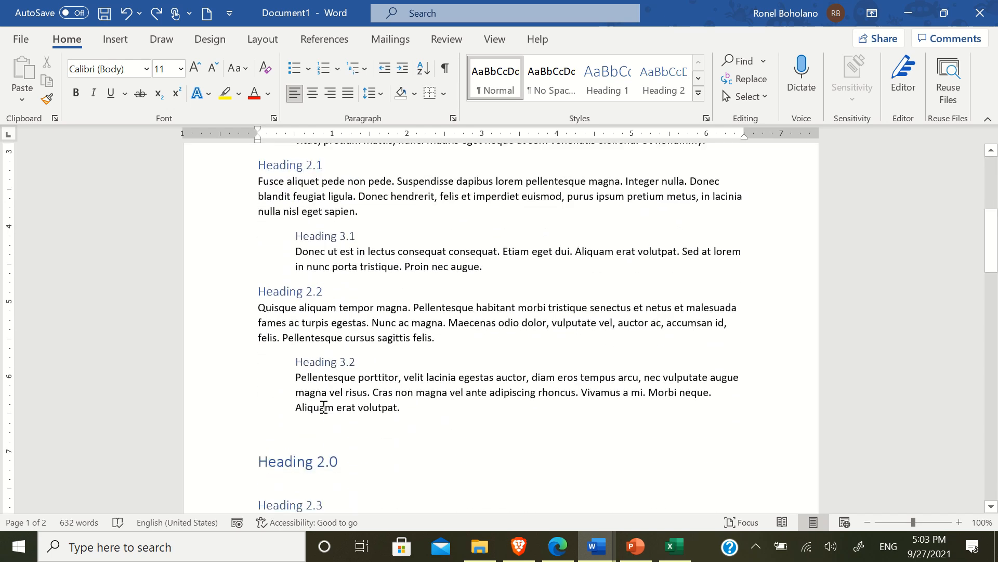
{"action": "key", "text": "BackSpace"}
{"action": "type", "text": "1"}
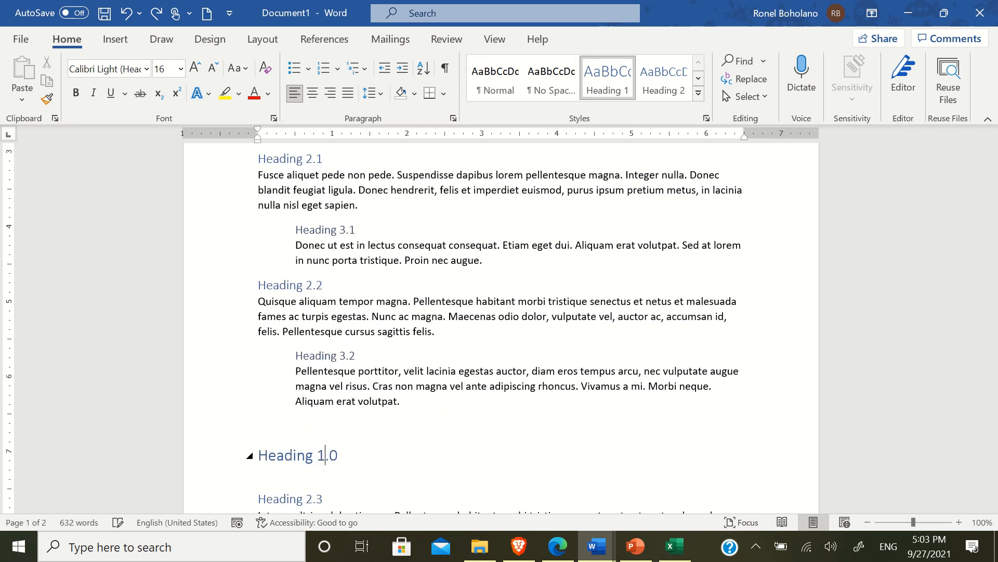
{"action": "key", "text": "Delete"}
{"action": "type", "text": "2"}
Insert "Heading 1.3" in the Heading 1 style above the "Vestibulum quis dolor" paragraph on page 2
{"action": "scroll", "coordinate": [273, 360], "scroll_direction": "down", "scroll_amount": 12}
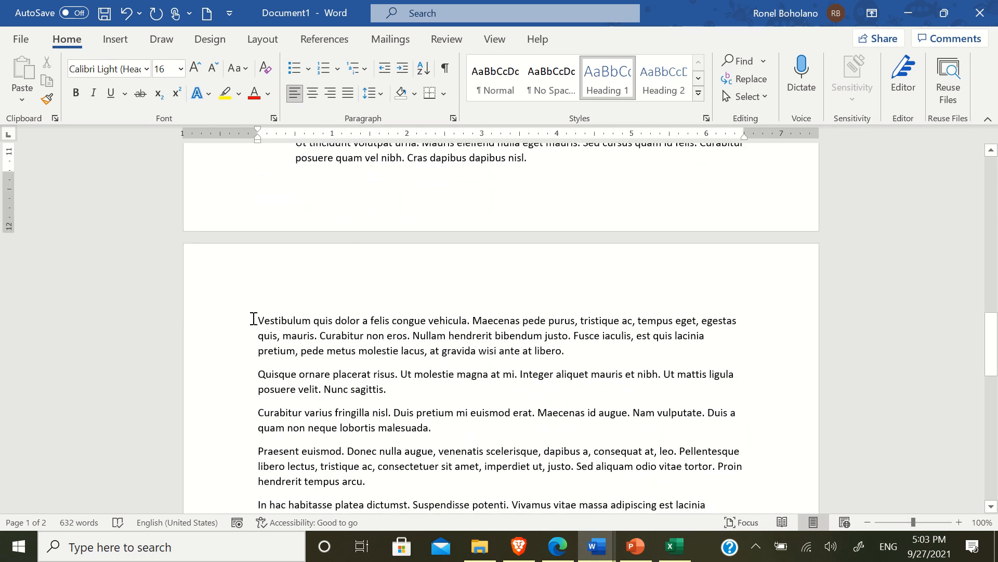
{"action": "left_click", "coordinate": [252, 318]}
{"action": "key", "text": "Return"}
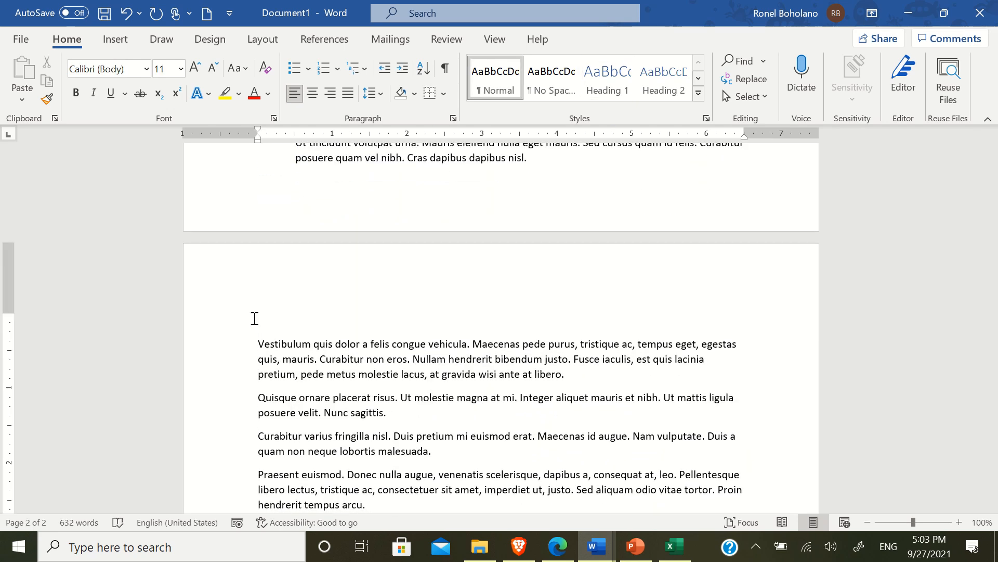
{"action": "left_click", "coordinate": [607, 79]}
{"action": "type", "text": "Heading 1.3"}
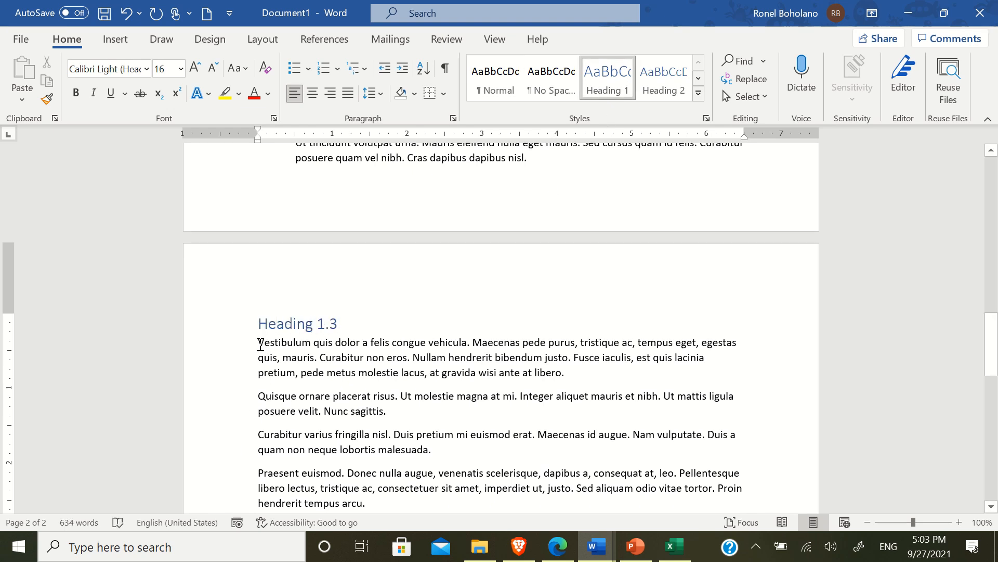
Add "Heading 2.5" in the Heading 2 style on a new line below Heading 1.3
{"action": "key", "text": "Return"}
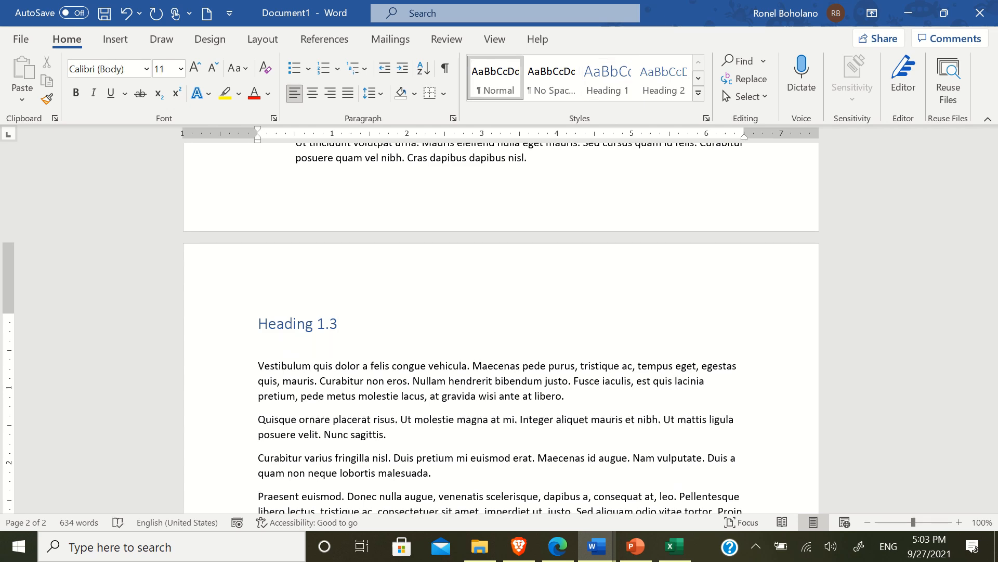
{"action": "scroll", "coordinate": [321, 389], "scroll_direction": "up", "scroll_amount": 5}
{"action": "scroll", "coordinate": [321, 387], "scroll_direction": "up", "scroll_amount": 2}
{"action": "scroll", "coordinate": [321, 388], "scroll_direction": "down", "scroll_amount": 3}
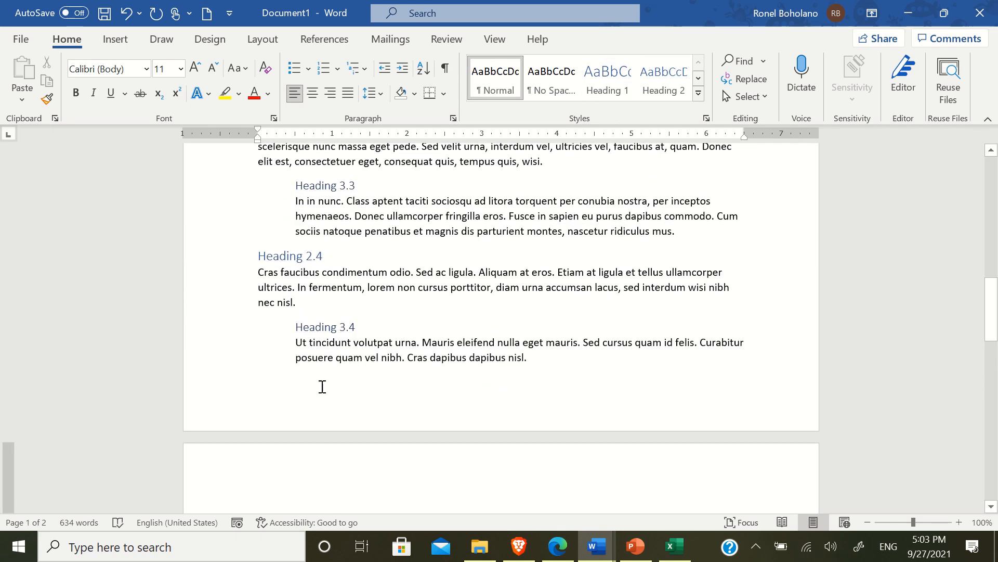
{"action": "left_click", "coordinate": [319, 208]}
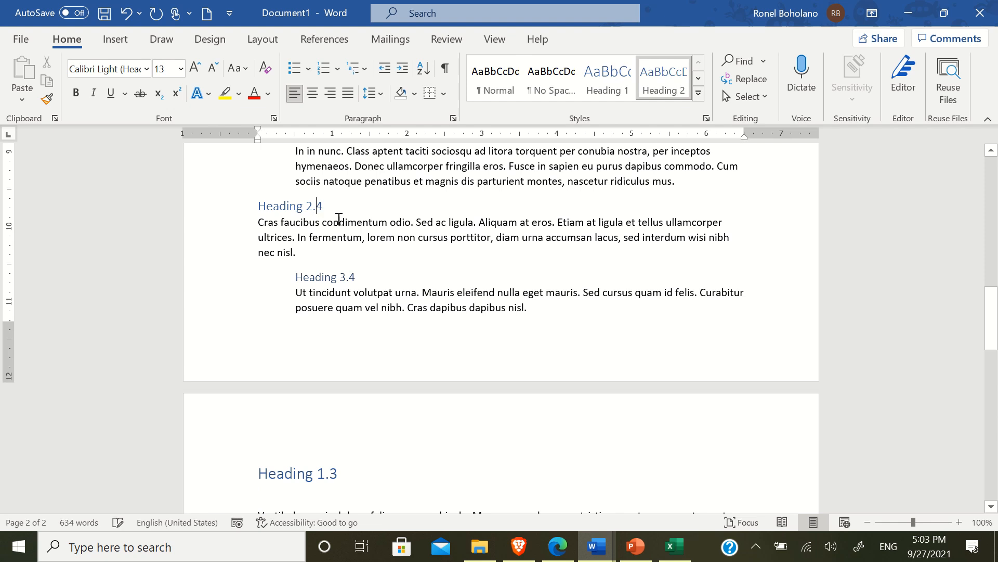
{"action": "scroll", "coordinate": [337, 272], "scroll_direction": "down", "scroll_amount": 5}
{"action": "left_click", "coordinate": [293, 245]}
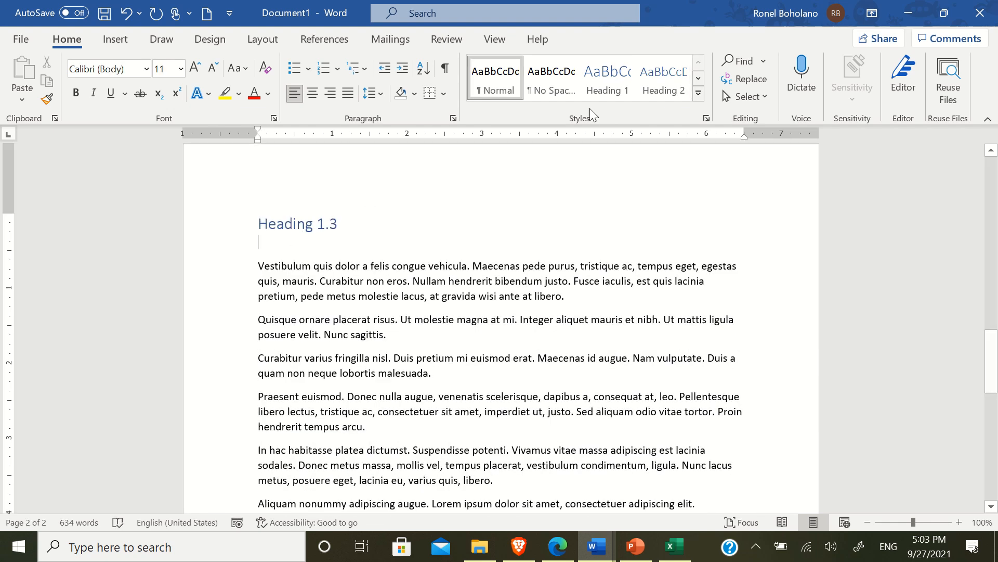
{"action": "left_click", "coordinate": [664, 78]}
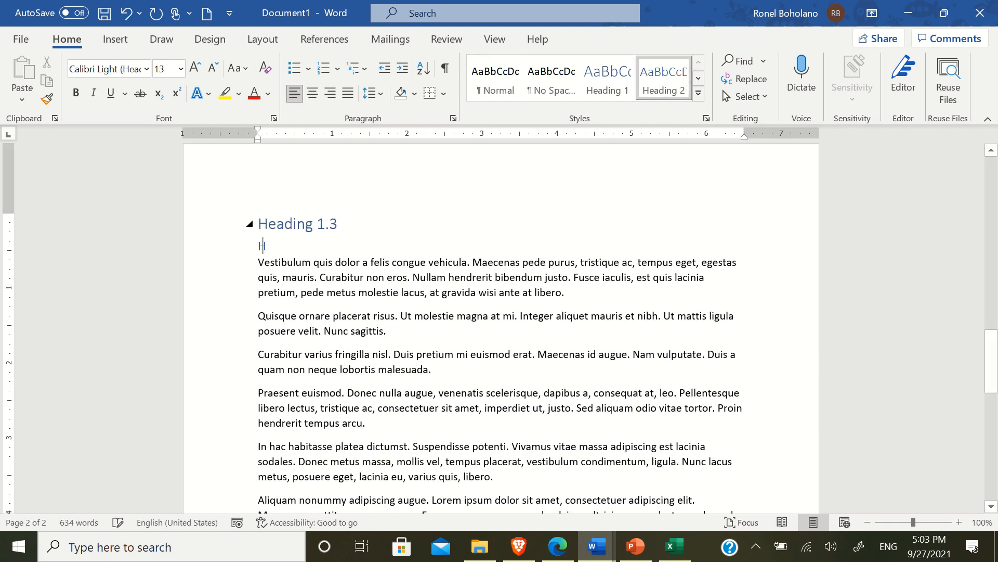
{"action": "type", "text": "Heading 2.5"}
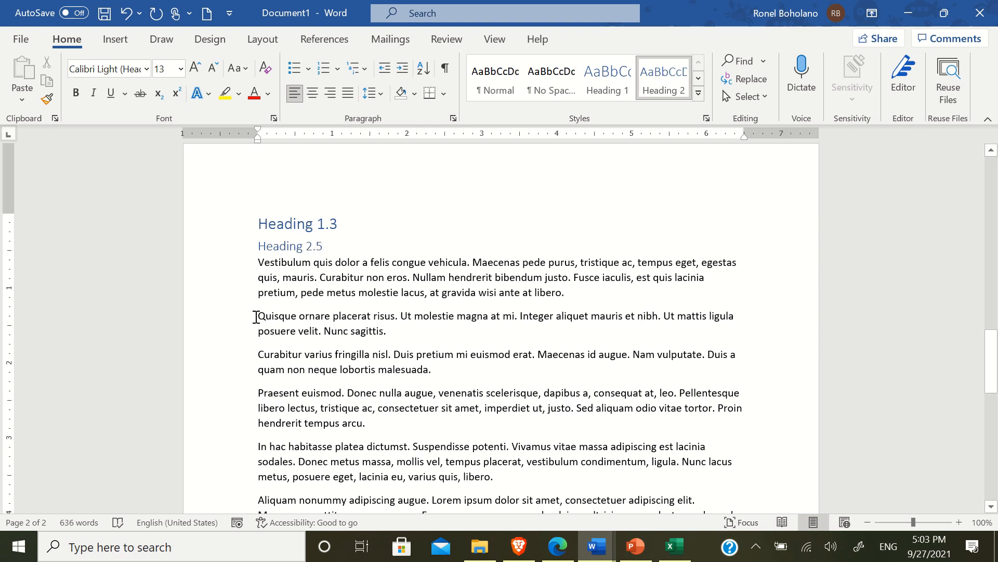
Insert "Heading 3.5" in the Heading 3 style above the "Quisque ornare placerat risus" paragraph
{"action": "left_click", "coordinate": [256, 317]}
{"action": "key", "text": "Return"}
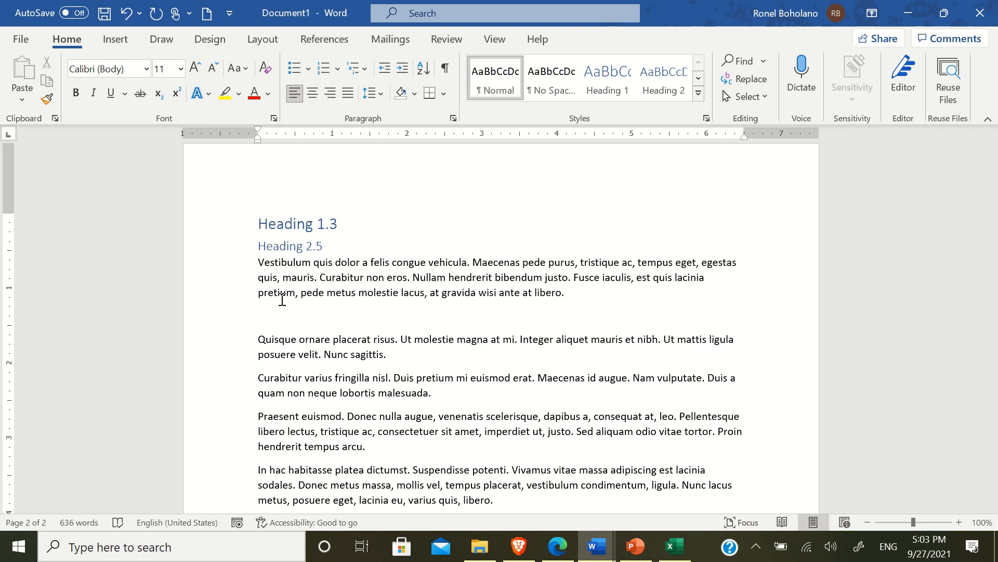
{"action": "left_click", "coordinate": [698, 93]}
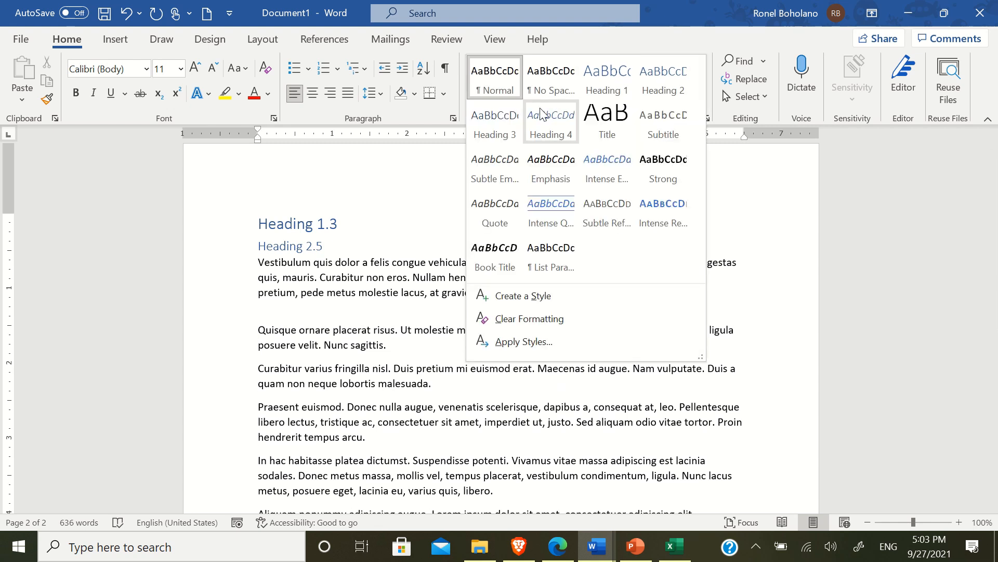
{"action": "left_click", "coordinate": [502, 127]}
{"action": "type", "text": "Heading 3."}
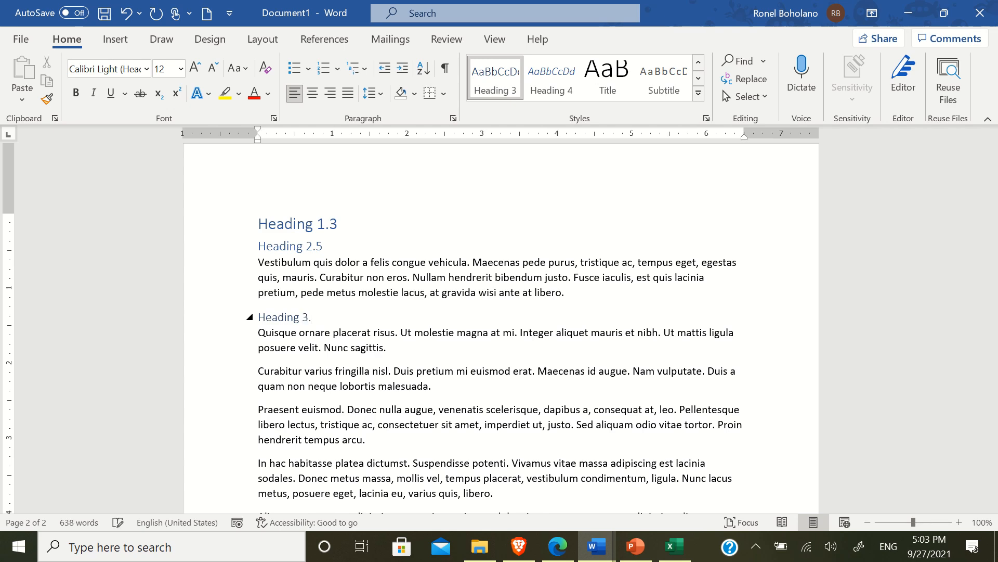
{"action": "scroll", "coordinate": [305, 303], "scroll_direction": "up", "scroll_amount": 6}
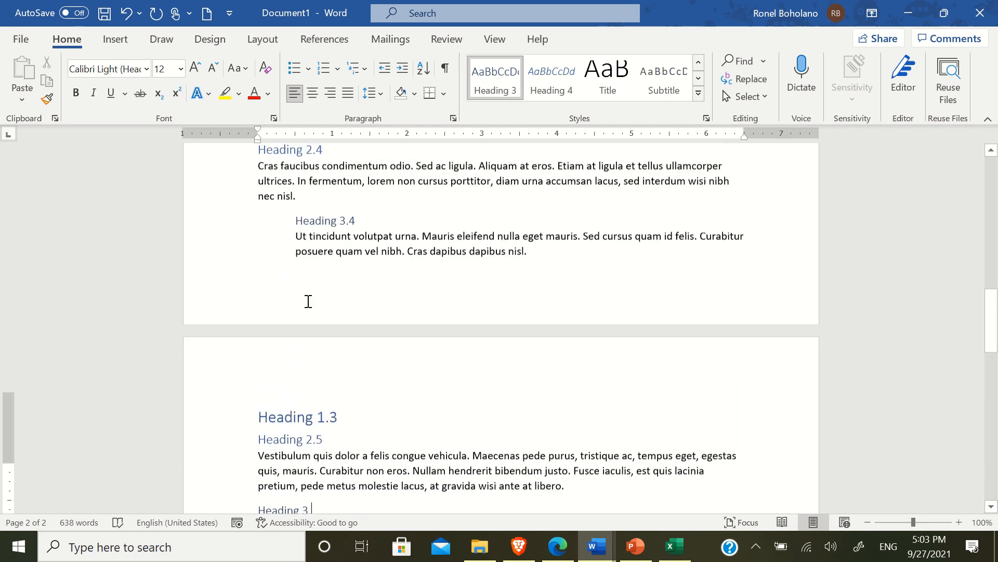
{"action": "scroll", "coordinate": [350, 328], "scroll_direction": "down", "scroll_amount": 3}
{"action": "type", "text": "ng 3.5"}
{"action": "scroll", "coordinate": [344, 397], "scroll_direction": "down", "scroll_amount": 1}
Indent Heading 3.5 and the paragraph below it by one level, matching the other third-level sections
{"action": "left_click", "coordinate": [260, 417]}
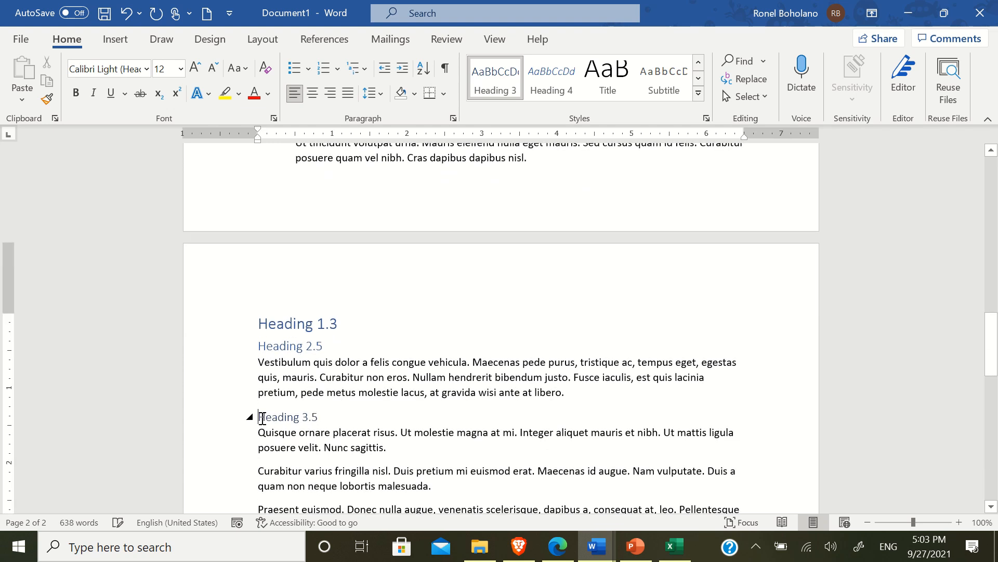
{"action": "key", "text": "Tab"}
{"action": "left_click", "coordinate": [254, 435]}
{"action": "key", "text": "Tab"}
{"action": "left_click", "coordinate": [253, 446]}
{"action": "key", "text": "Tab"}
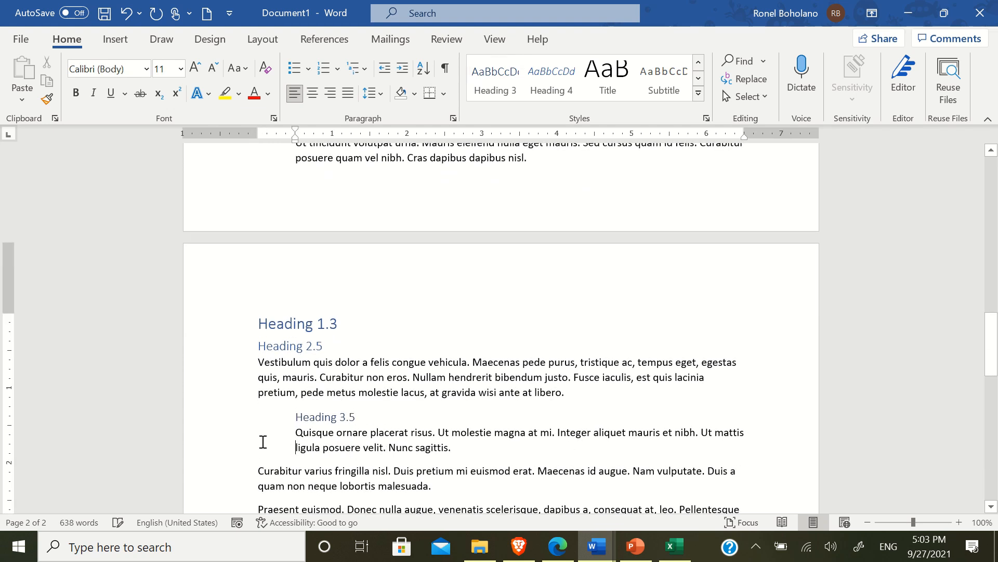
Open the Heading 1 style for modification and set its font colour to standard red
{"action": "scroll", "coordinate": [346, 412], "scroll_direction": "up", "scroll_amount": 1}
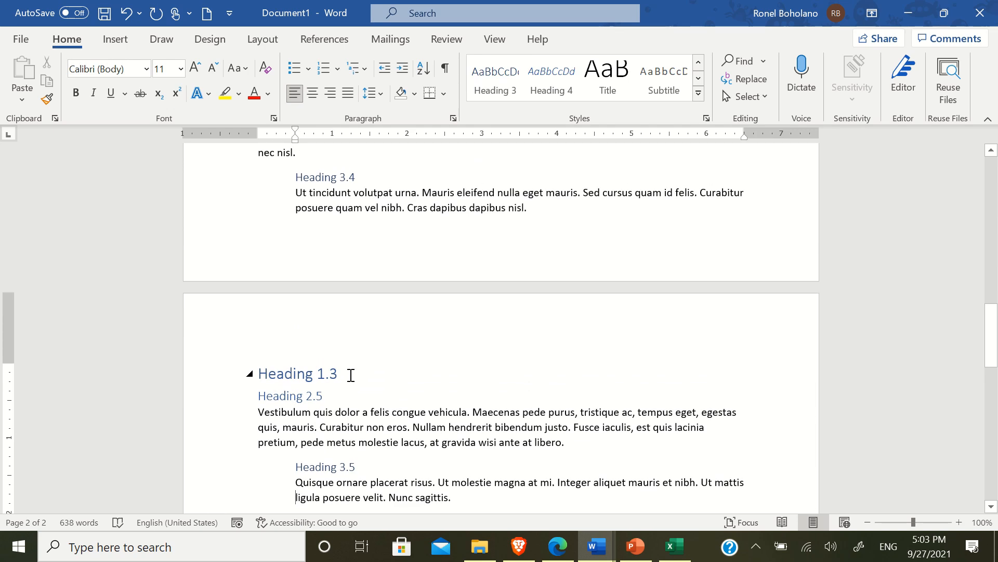
{"action": "scroll", "coordinate": [350, 377], "scroll_direction": "up", "scroll_amount": 5}
{"action": "scroll", "coordinate": [350, 375], "scroll_direction": "up", "scroll_amount": 12}
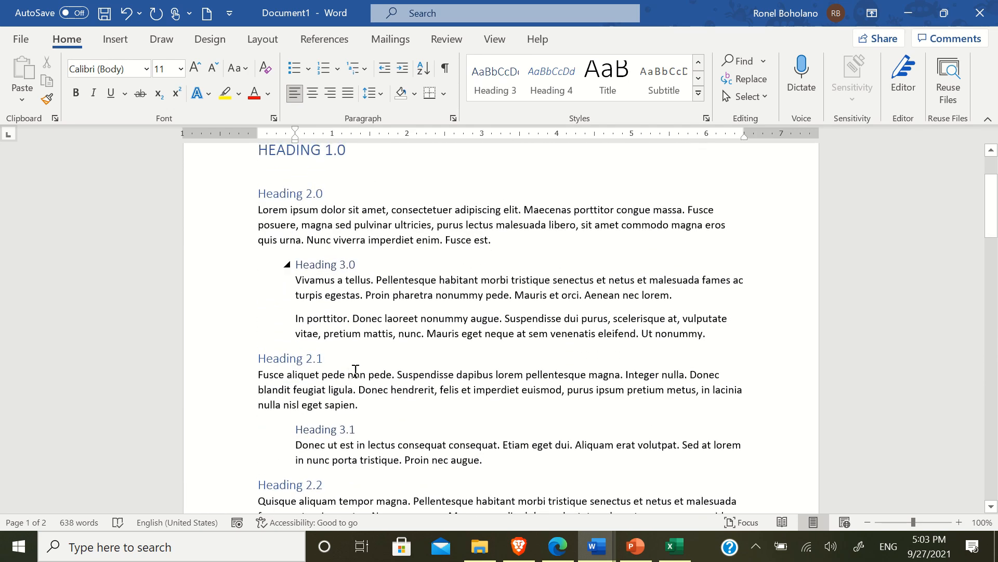
{"action": "left_click", "coordinate": [354, 250]}
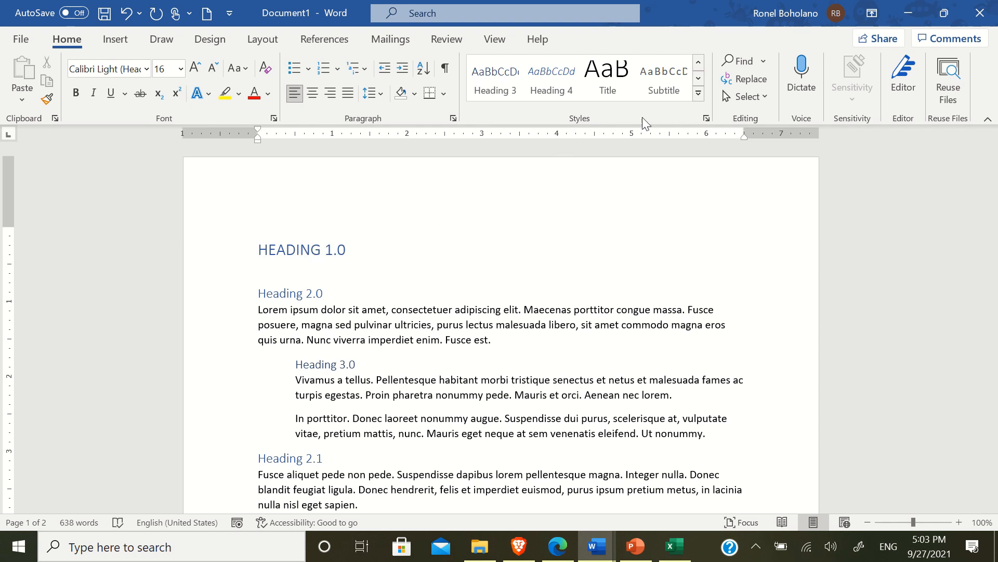
{"action": "left_click", "coordinate": [700, 63]}
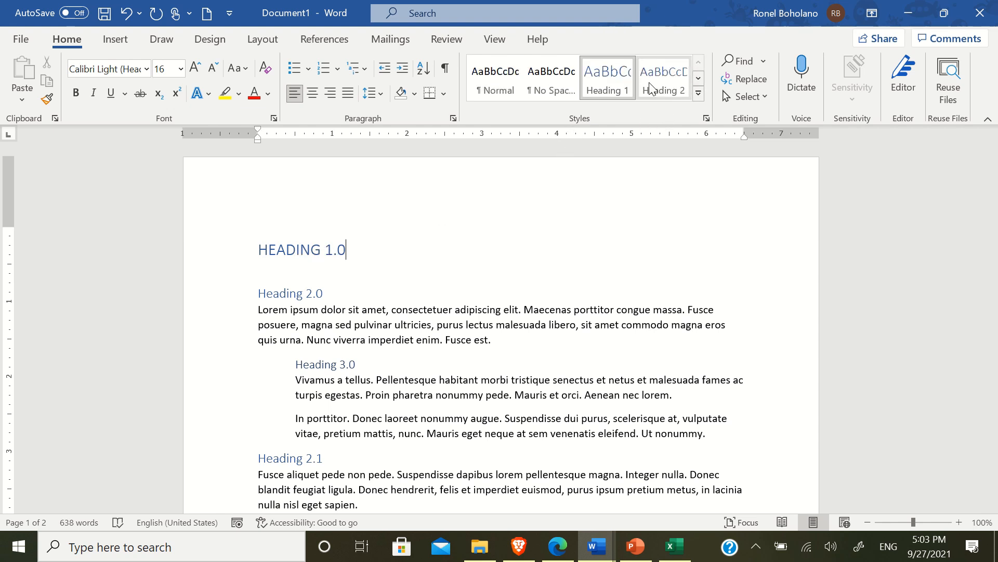
{"action": "right_click", "coordinate": [605, 84]}
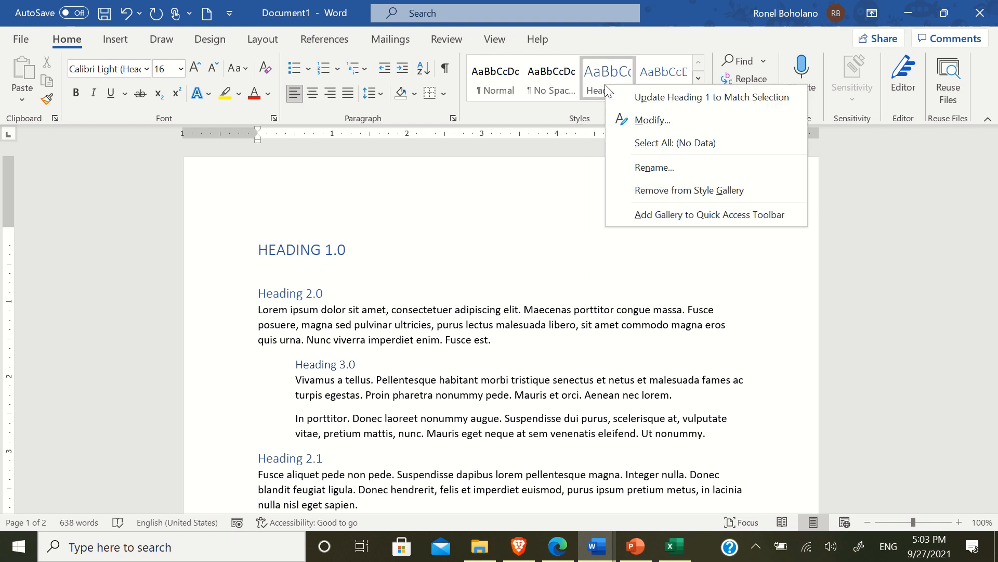
{"action": "left_click", "coordinate": [646, 120]}
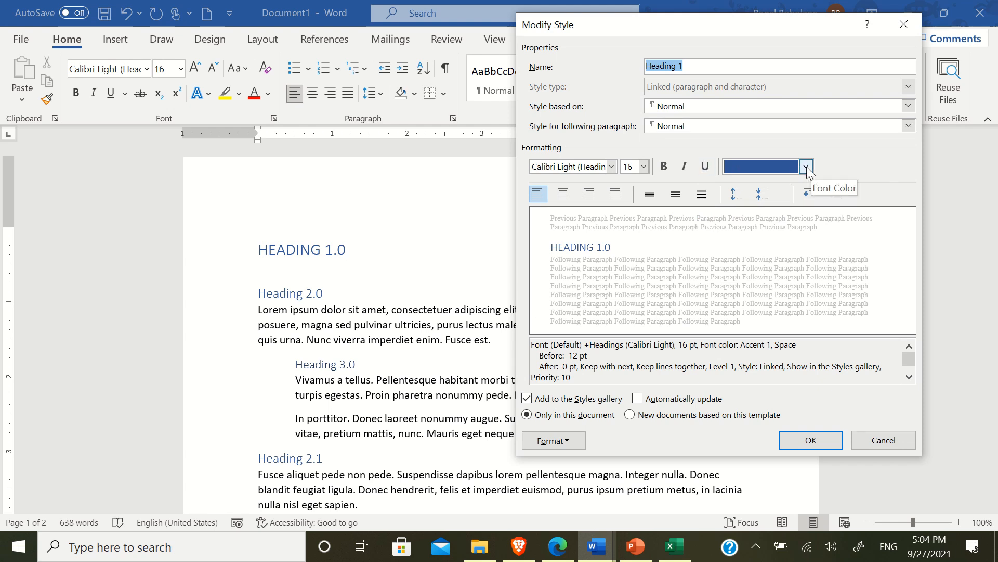
{"action": "left_click", "coordinate": [807, 167]}
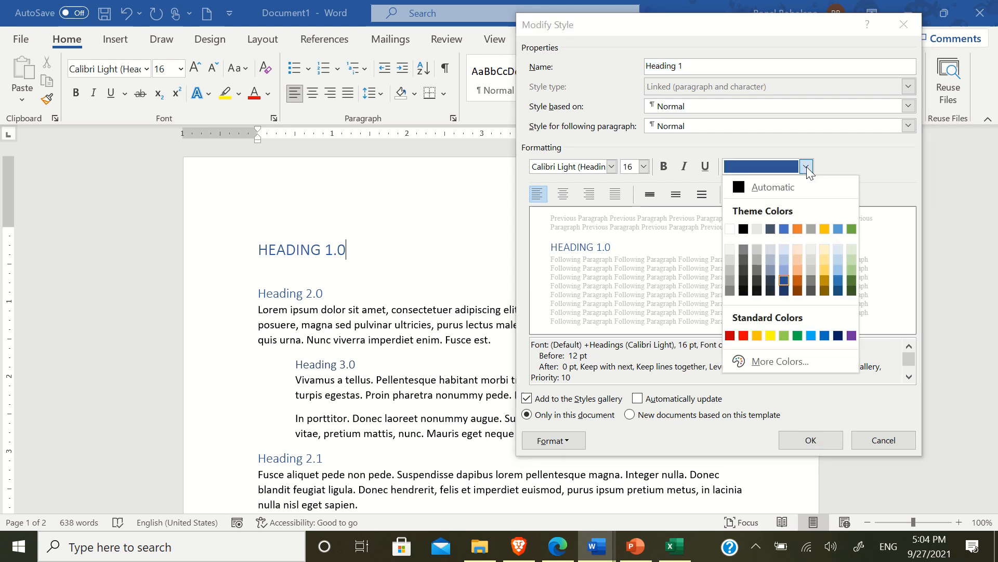
{"action": "left_click", "coordinate": [738, 326]}
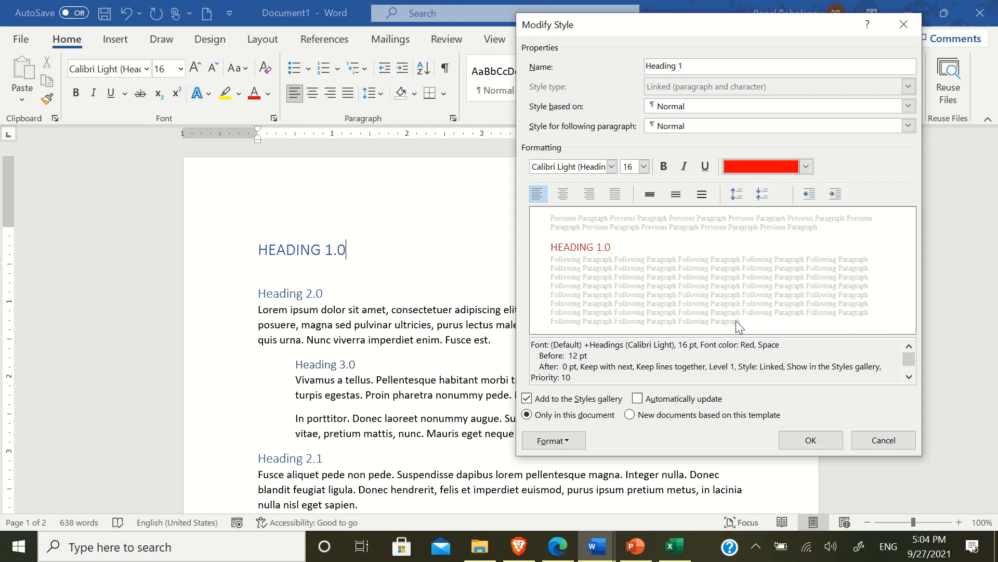
Set the Heading 1 style to 28 pt bold Adobe Fan Heiti Std B and apply the style changes
{"action": "left_click", "coordinate": [644, 167]}
{"action": "left_click", "coordinate": [641, 301]}
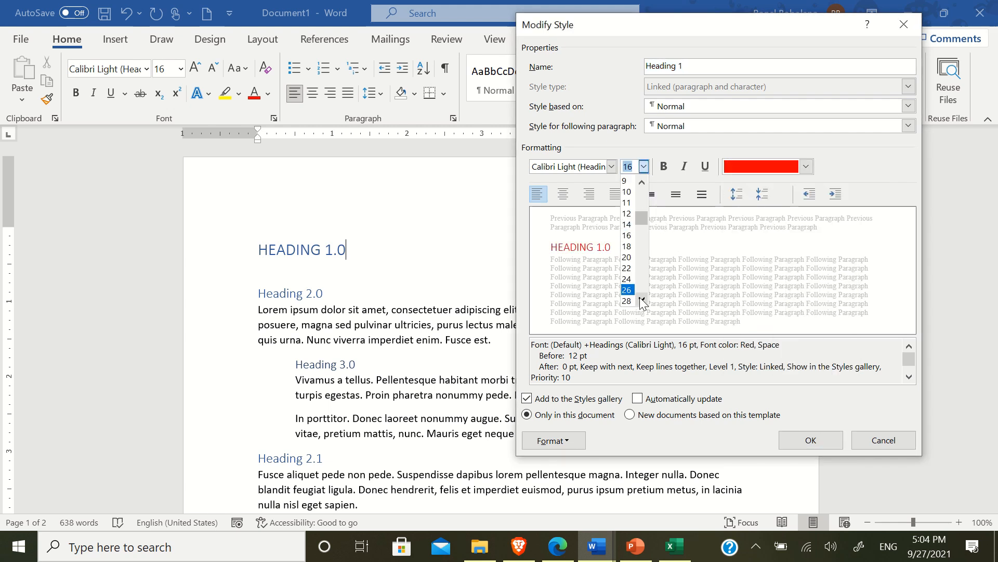
{"action": "left_click", "coordinate": [628, 301]}
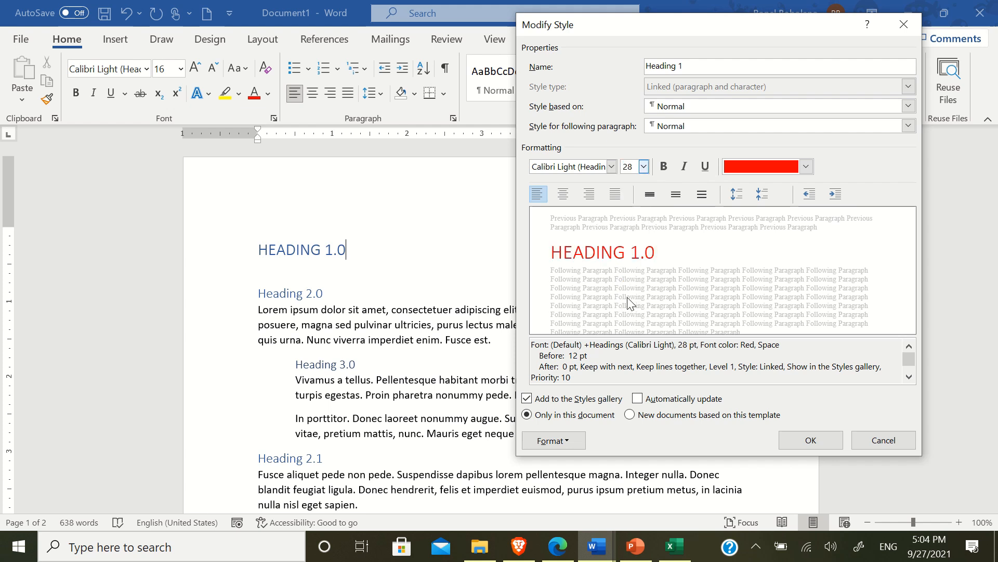
{"action": "left_click", "coordinate": [612, 168]}
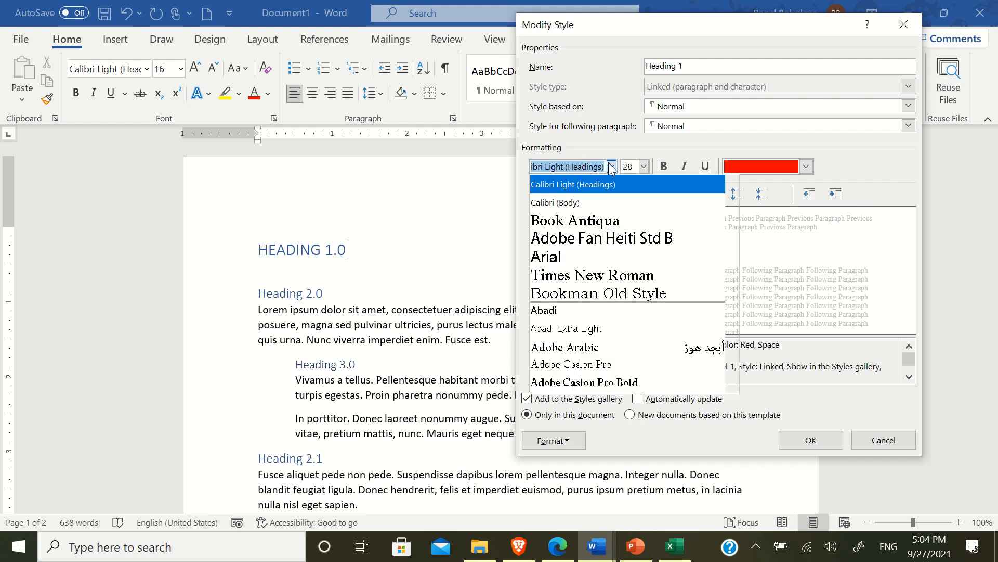
{"action": "left_click", "coordinate": [613, 249]}
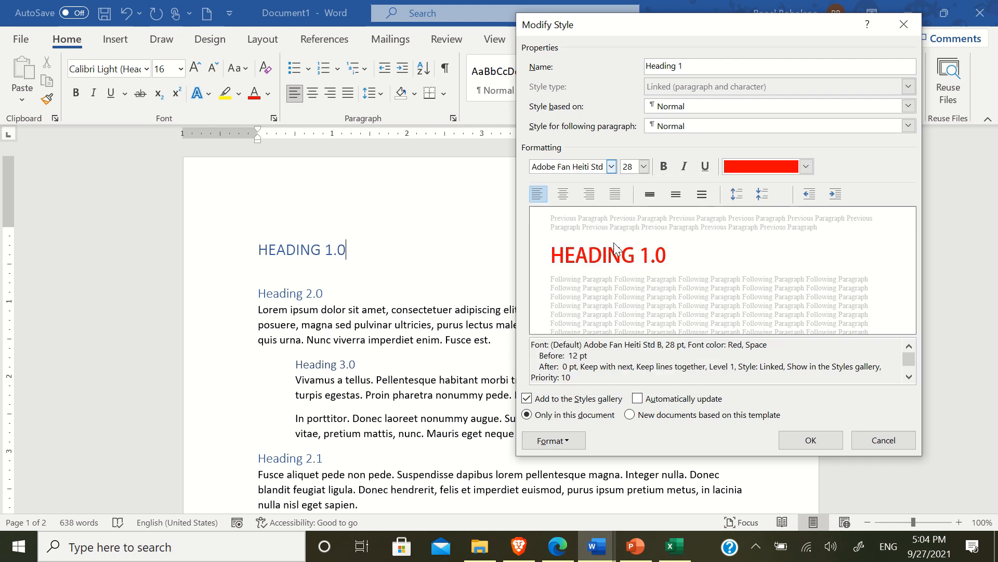
{"action": "left_click", "coordinate": [664, 166]}
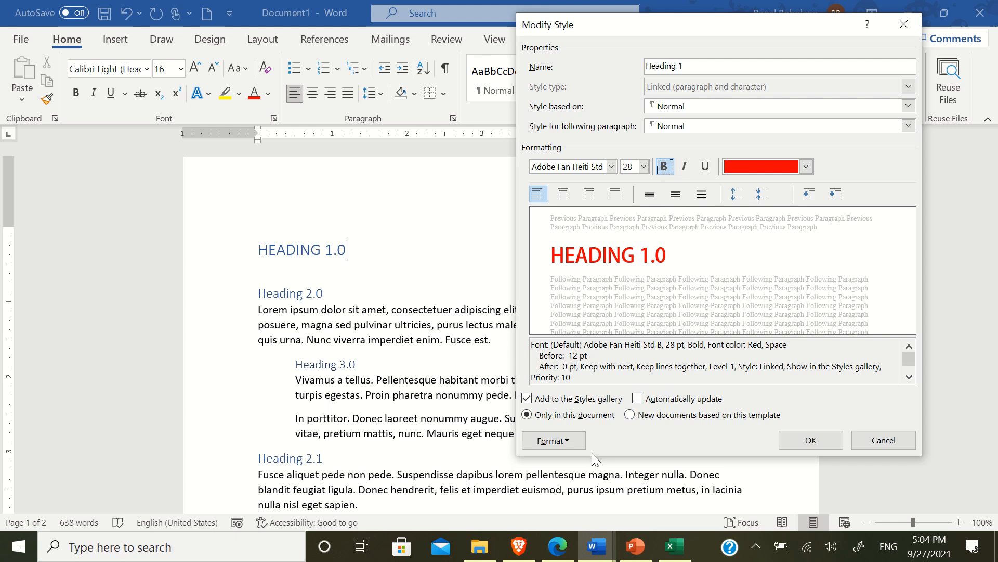
{"action": "left_click", "coordinate": [811, 440]}
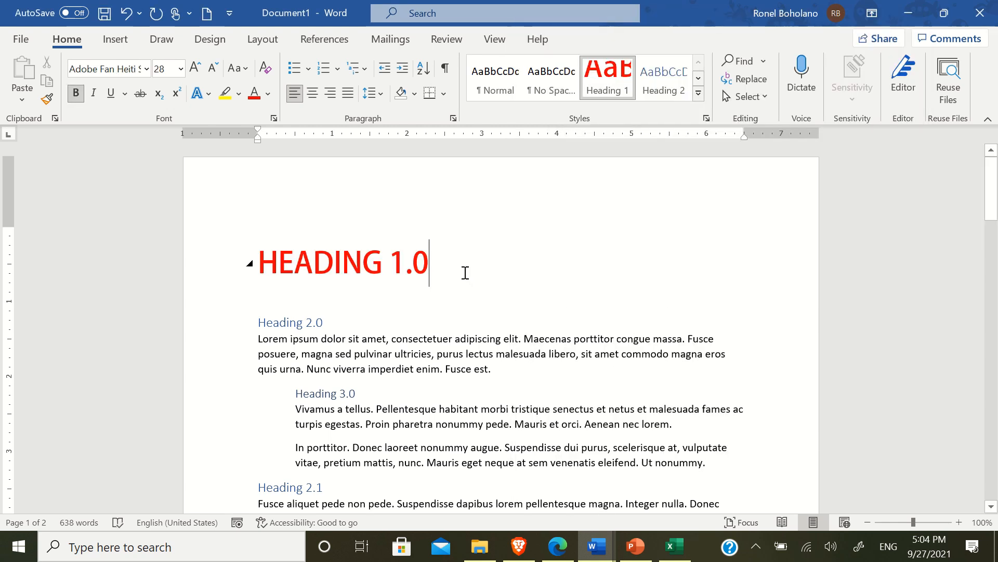
Look through the document to check the formatting of all first-level headings
{"action": "scroll", "coordinate": [468, 265], "scroll_direction": "down", "scroll_amount": 5}
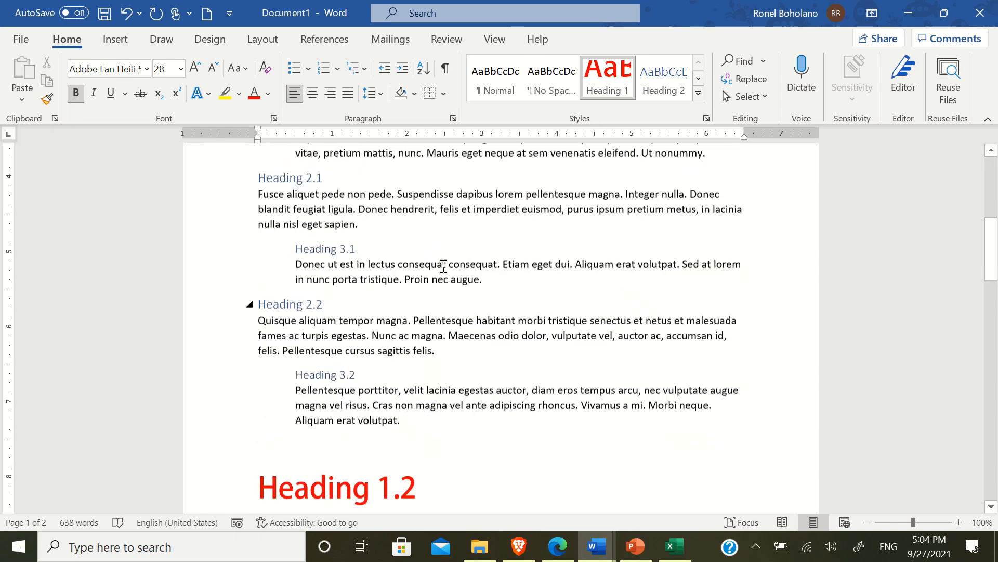
{"action": "scroll", "coordinate": [443, 267], "scroll_direction": "down", "scroll_amount": 7}
{"action": "scroll", "coordinate": [364, 250], "scroll_direction": "down", "scroll_amount": 8}
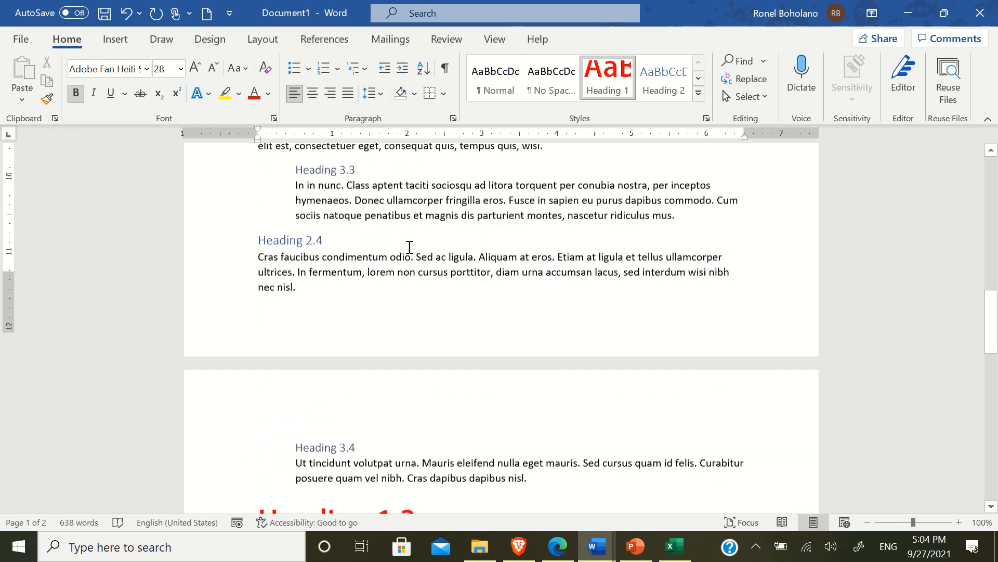
{"action": "scroll", "coordinate": [402, 298], "scroll_direction": "down", "scroll_amount": 1}
{"action": "scroll", "coordinate": [403, 293], "scroll_direction": "up", "scroll_amount": 2}
{"action": "scroll", "coordinate": [421, 298], "scroll_direction": "up", "scroll_amount": 17}
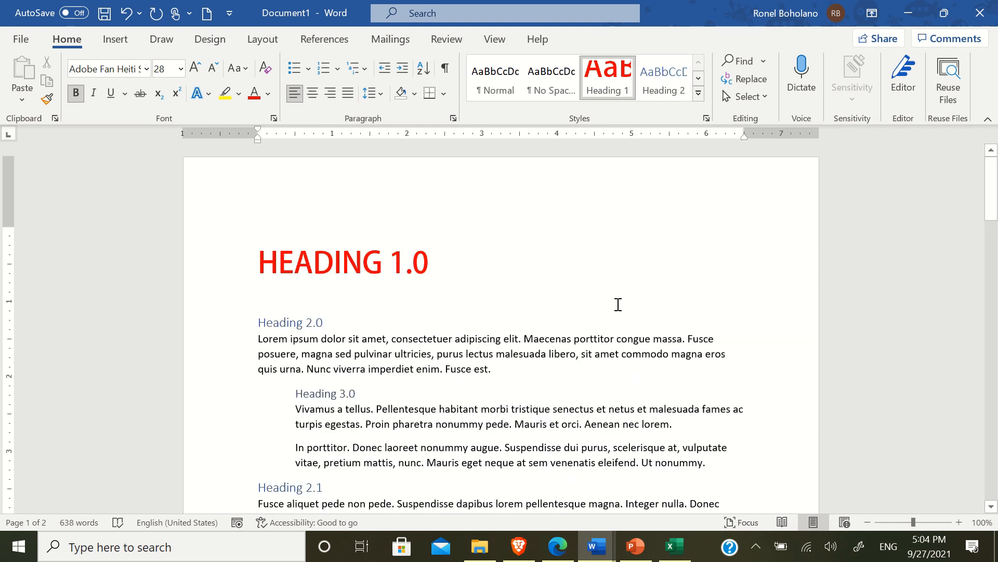
From the Heading 2.0 line, open the Heading 2 style for modification and make it bold and italic
{"action": "left_click", "coordinate": [448, 323]}
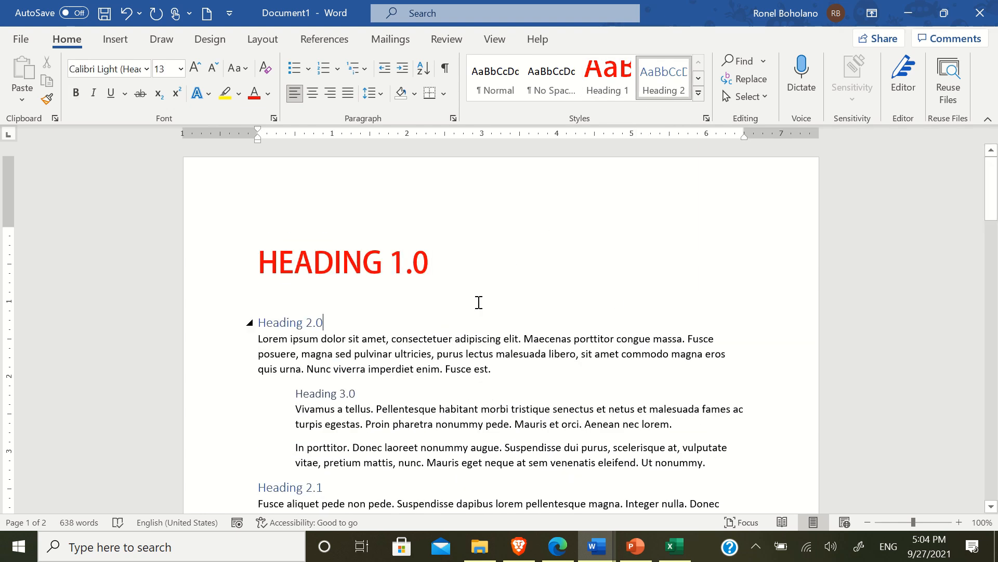
{"action": "right_click", "coordinate": [664, 85]}
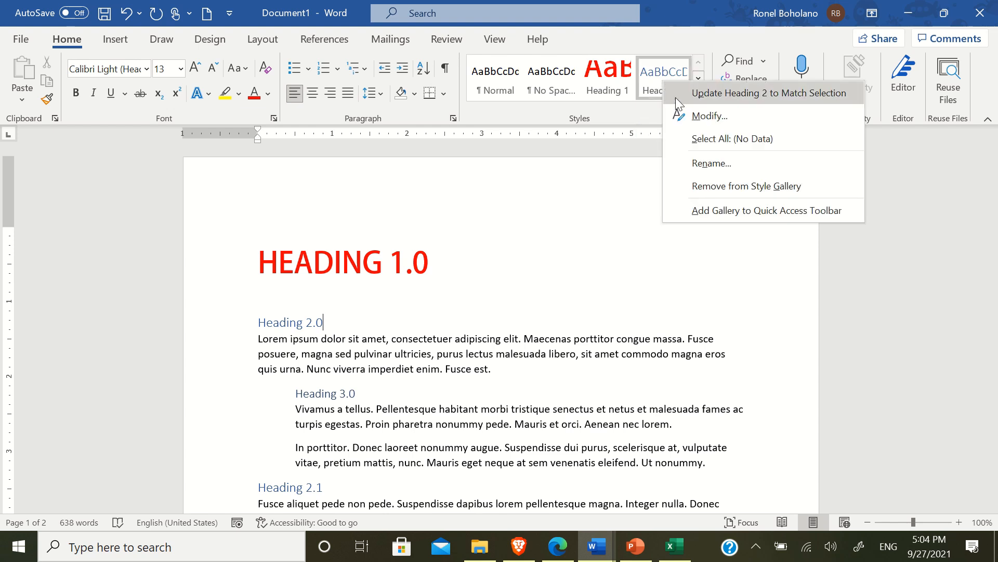
{"action": "left_click", "coordinate": [691, 120]}
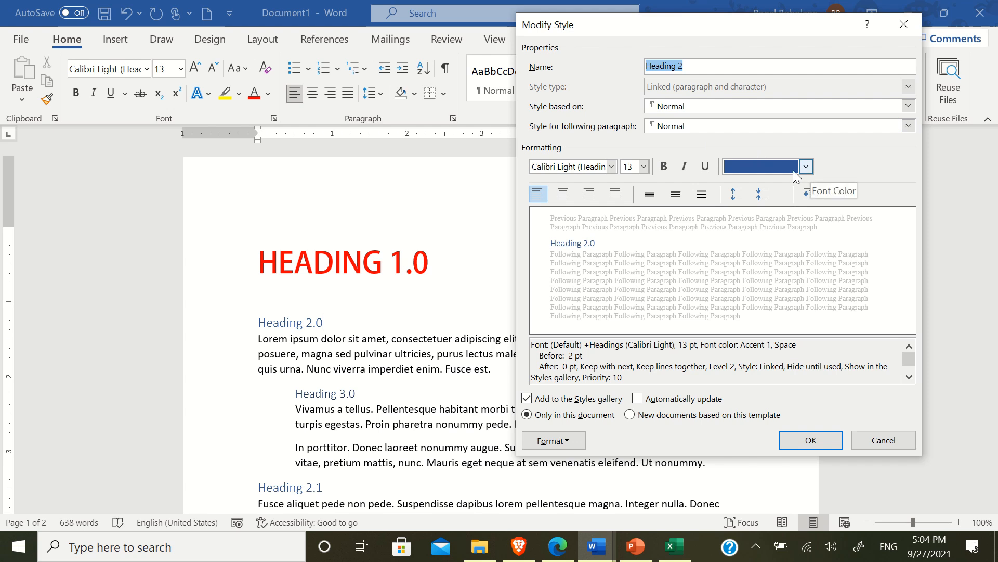
{"action": "left_click", "coordinate": [685, 167]}
{"action": "left_click", "coordinate": [665, 166]}
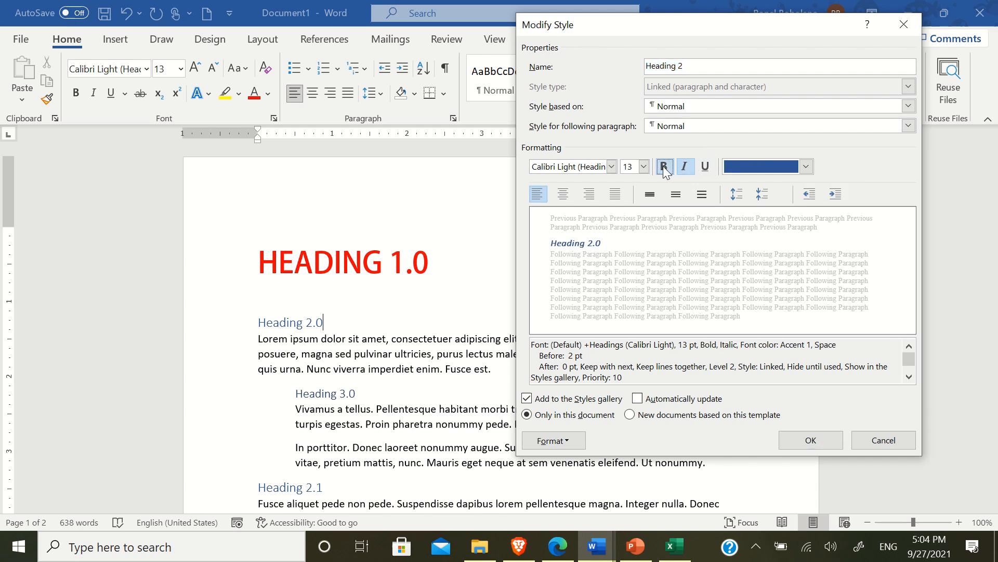
Set the Heading 2 style's font to Book Antiqua at 22 pt and apply the style changes
{"action": "left_click", "coordinate": [644, 166]}
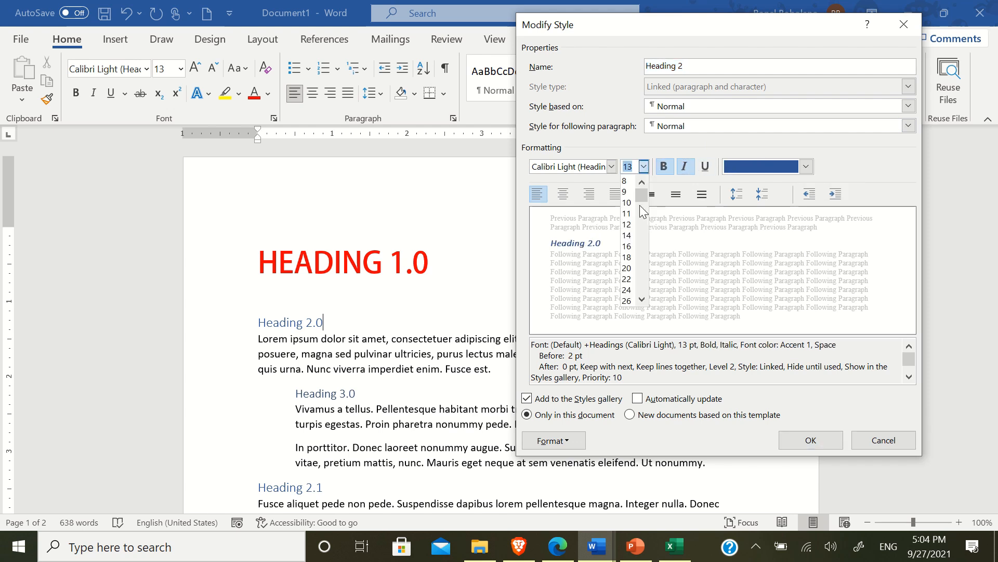
{"action": "left_click", "coordinate": [628, 280]}
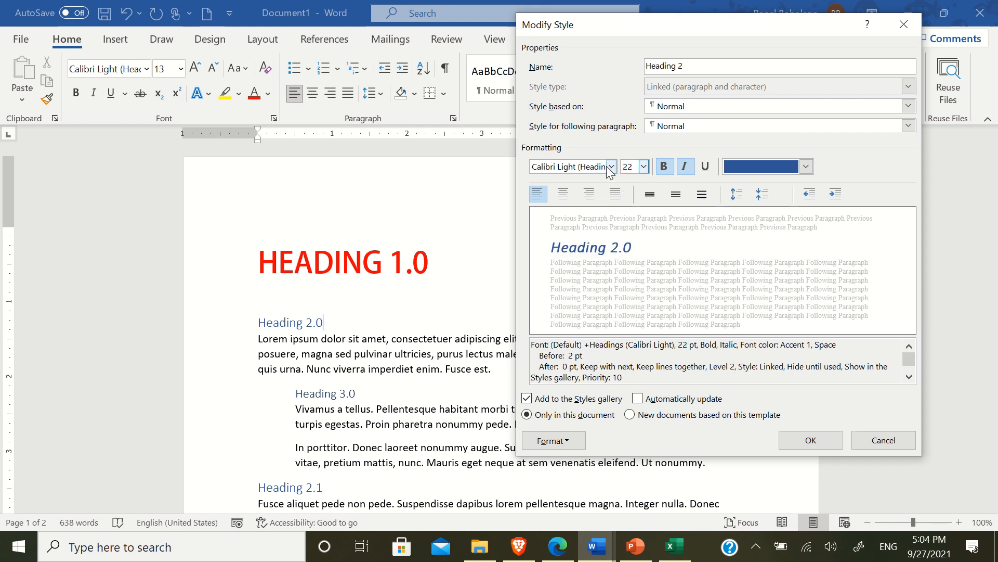
{"action": "left_click", "coordinate": [611, 166]}
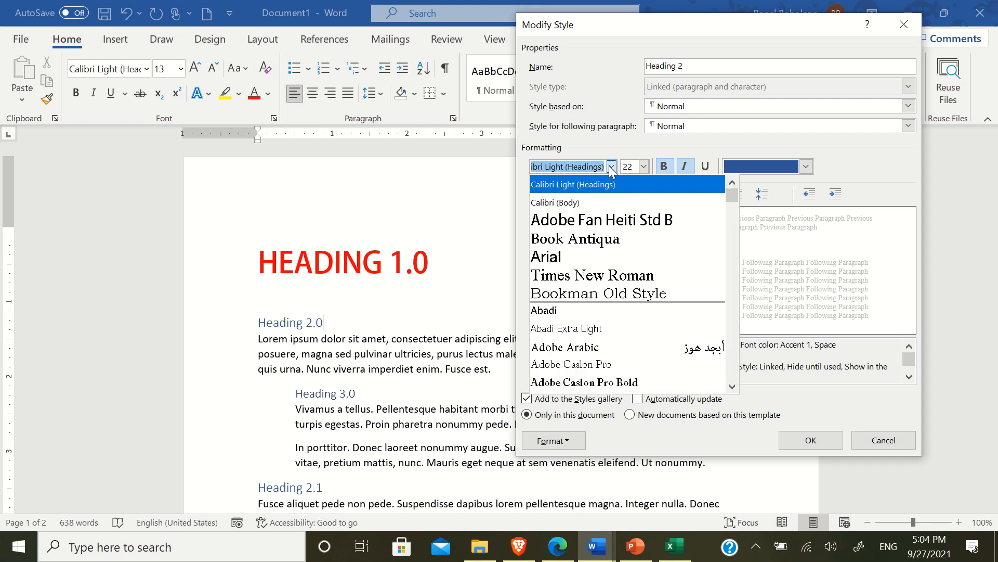
{"action": "left_click", "coordinate": [583, 246]}
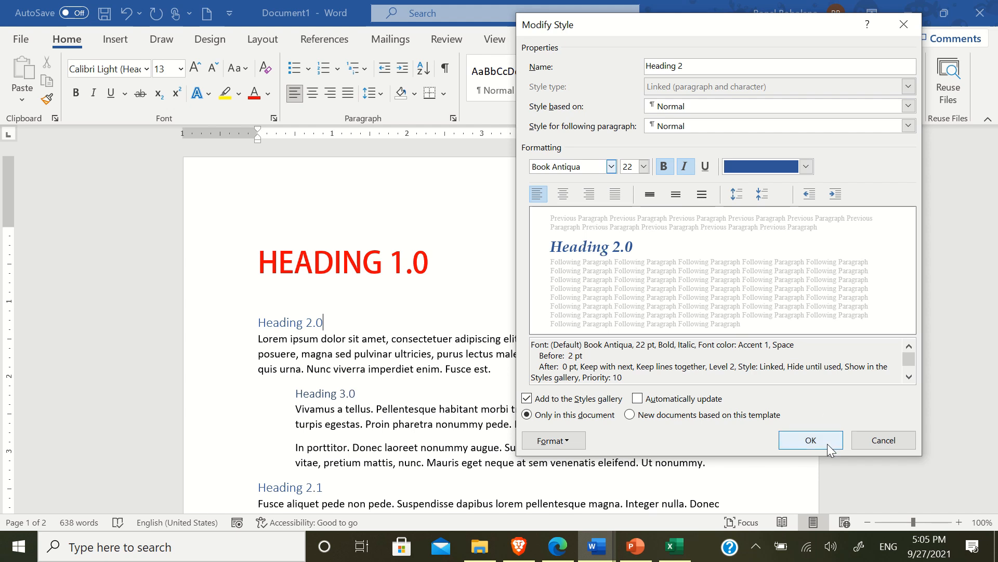
{"action": "left_click", "coordinate": [811, 439]}
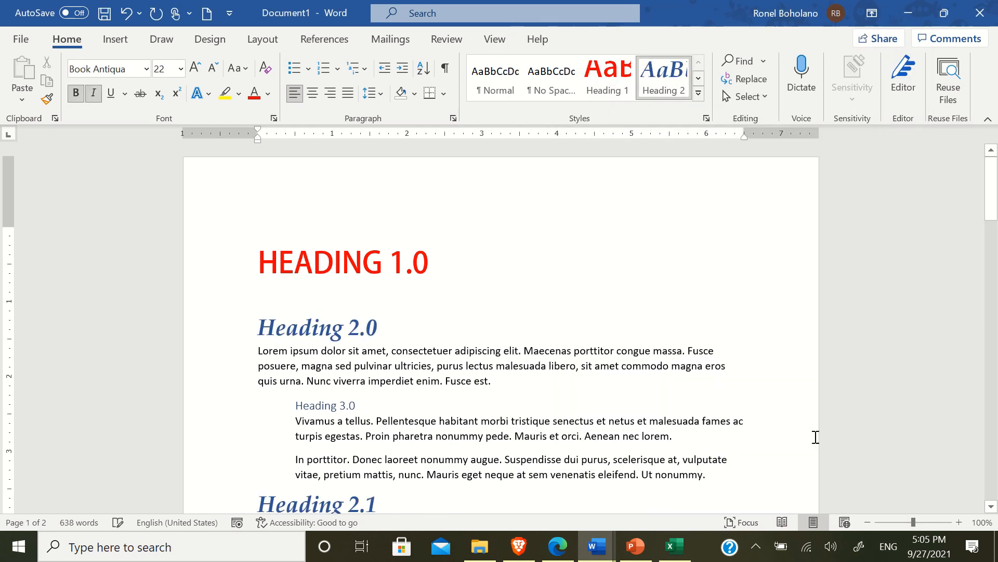
Look through both pages to check the formatting of all second-level headings
{"action": "scroll", "coordinate": [433, 266], "scroll_direction": "down", "scroll_amount": 3}
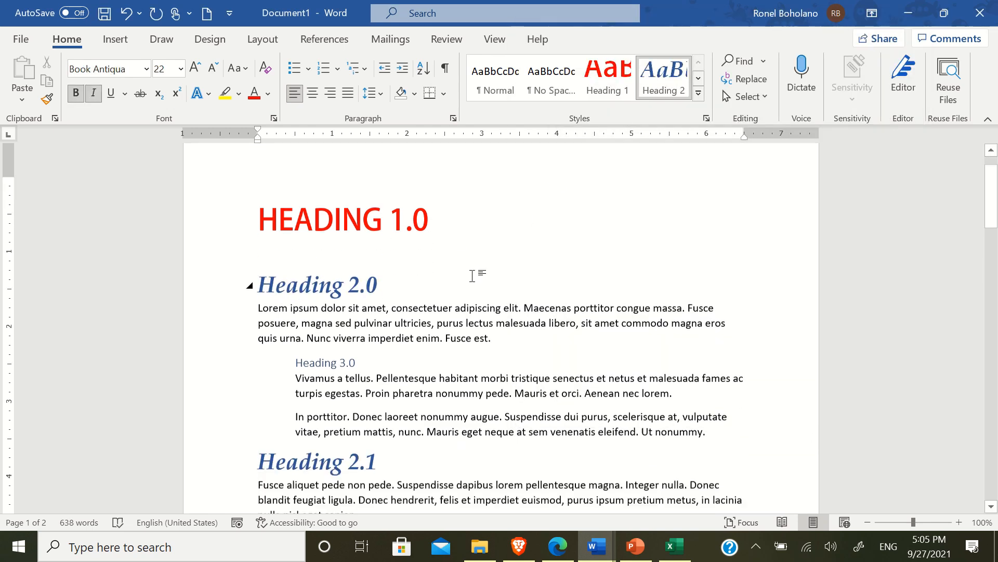
{"action": "scroll", "coordinate": [425, 262], "scroll_direction": "down", "scroll_amount": 2}
{"action": "scroll", "coordinate": [401, 292], "scroll_direction": "down", "scroll_amount": 4}
{"action": "scroll", "coordinate": [401, 293], "scroll_direction": "down", "scroll_amount": 20}
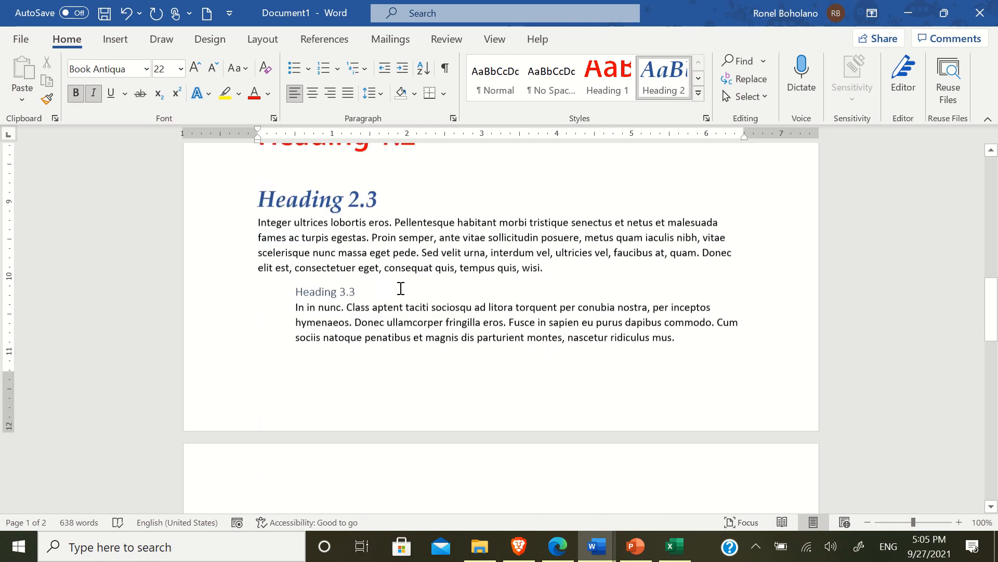
{"action": "scroll", "coordinate": [408, 305], "scroll_direction": "down", "scroll_amount": 11}
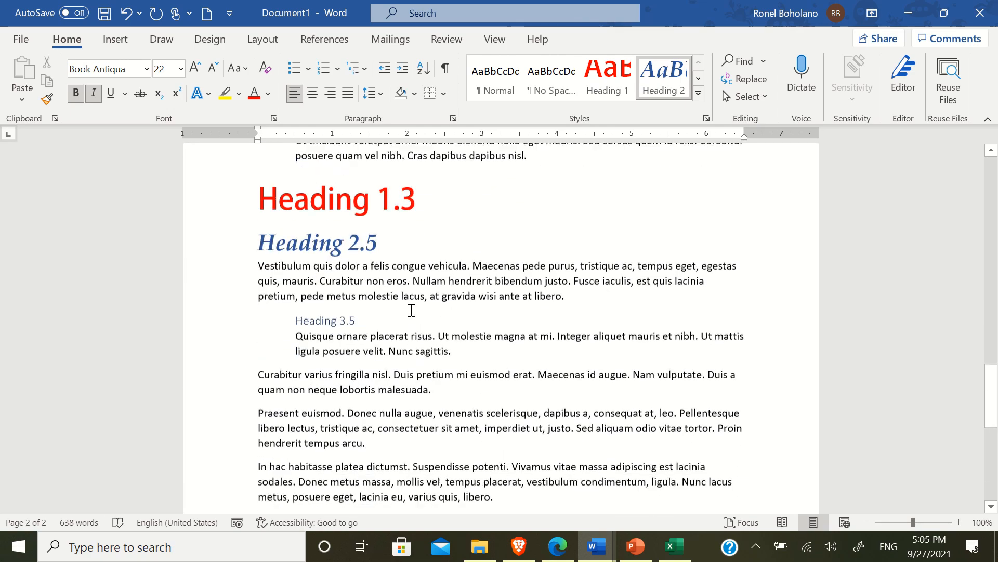
{"action": "scroll", "coordinate": [417, 300], "scroll_direction": "up", "scroll_amount": 6}
{"action": "scroll", "coordinate": [417, 300], "scroll_direction": "up", "scroll_amount": 18}
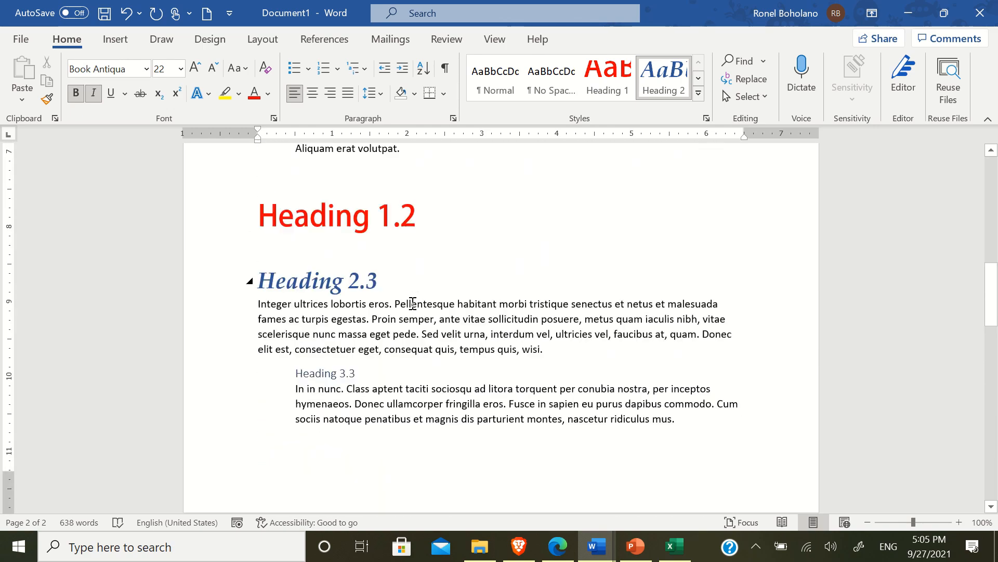
{"action": "scroll", "coordinate": [411, 302], "scroll_direction": "up", "scroll_amount": 11}
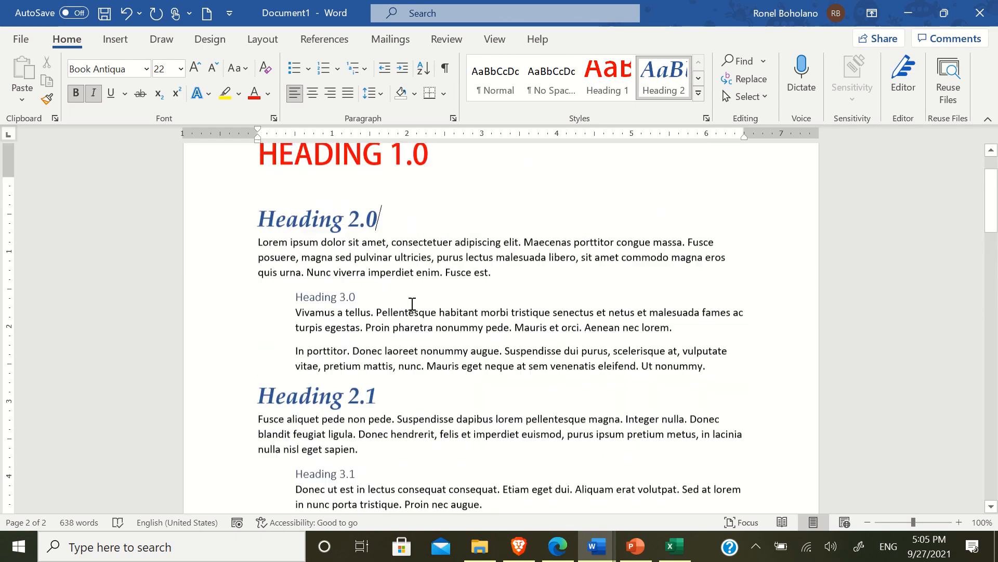
{"action": "scroll", "coordinate": [413, 304], "scroll_direction": "down", "scroll_amount": 3}
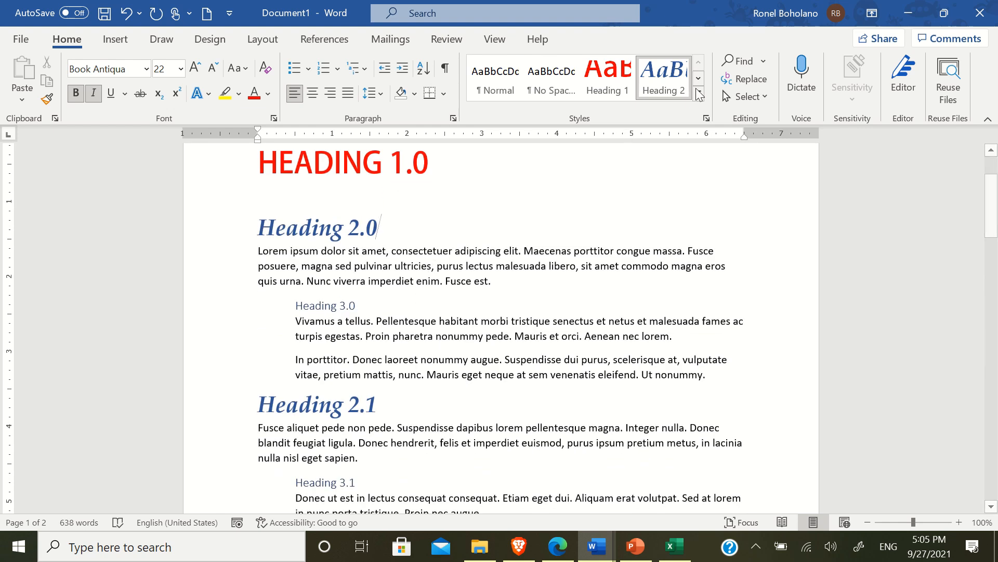
From the Heading 3.0 line, open the Heading 3 style for modification and make it bold at 16 pt
{"action": "left_click", "coordinate": [698, 96]}
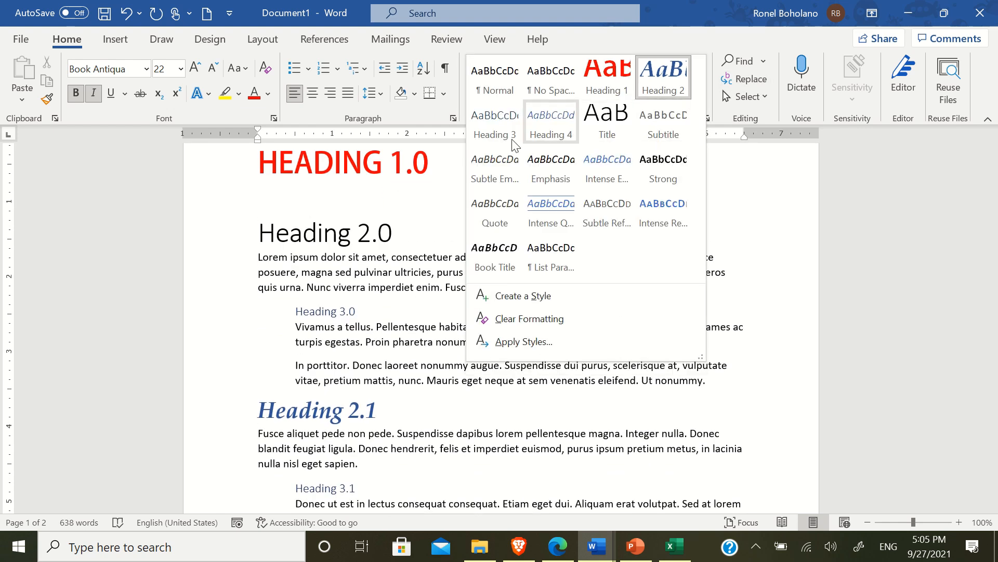
{"action": "left_click", "coordinate": [266, 329]}
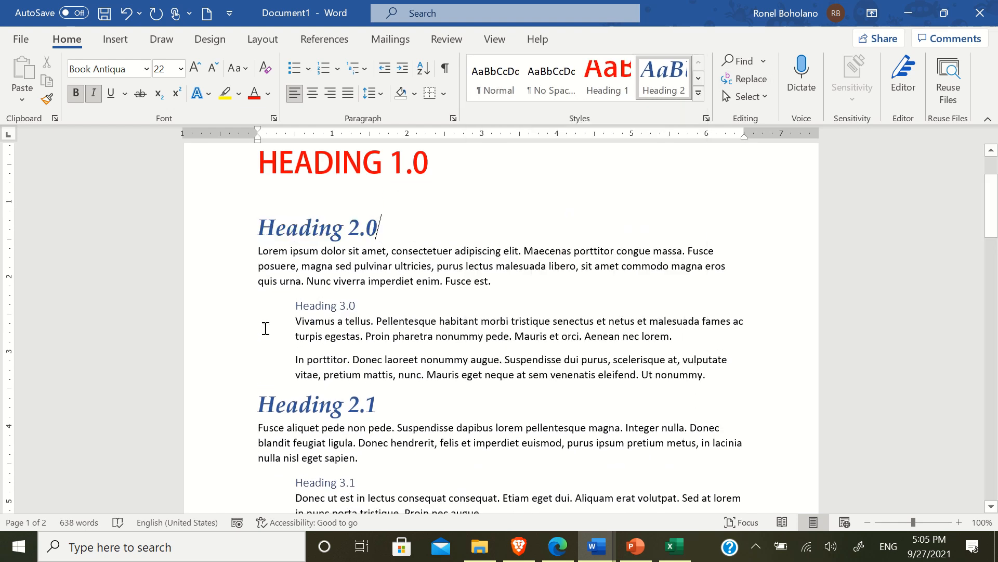
{"action": "left_click", "coordinate": [368, 302]}
{"action": "left_click", "coordinate": [698, 93]}
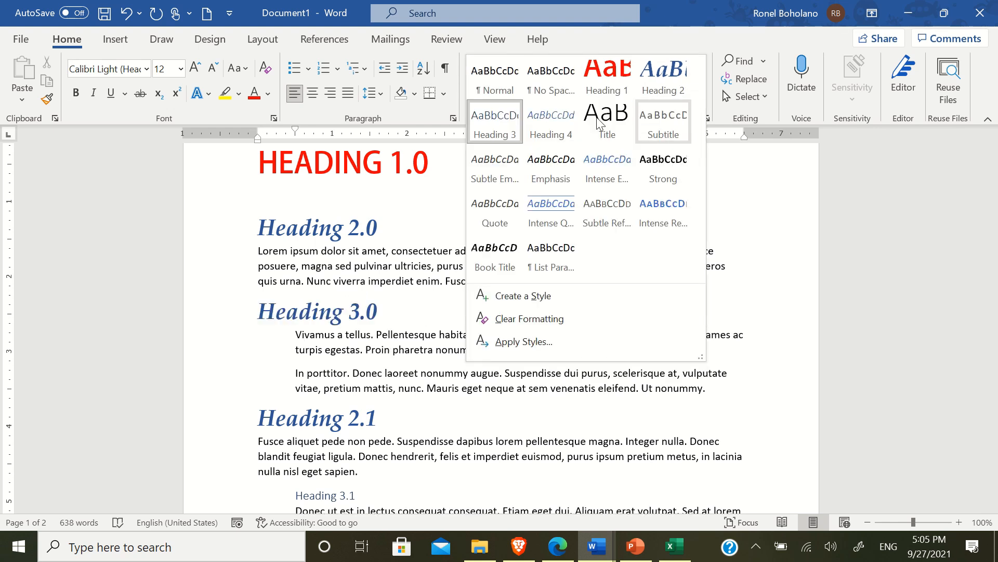
{"action": "right_click", "coordinate": [503, 133]}
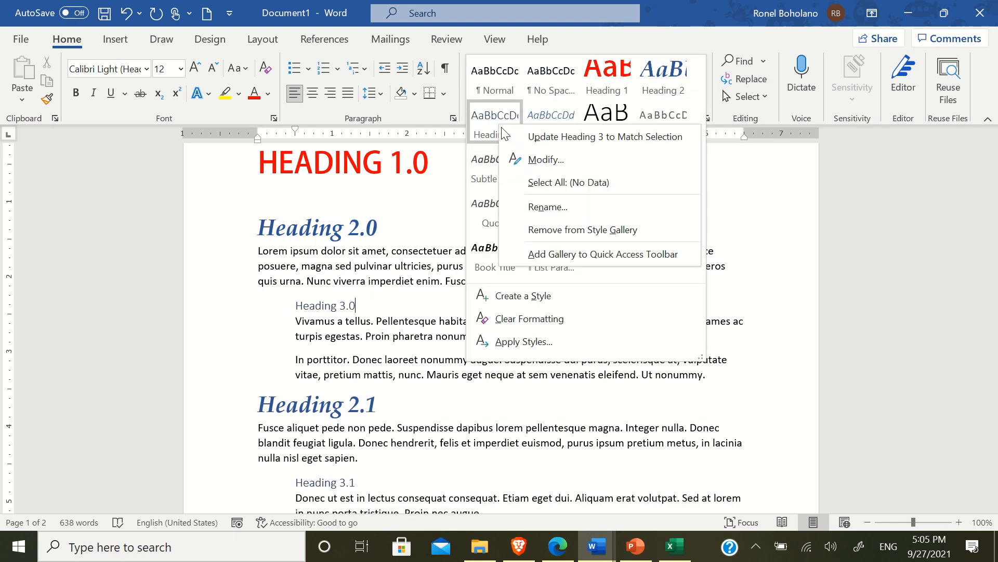
{"action": "left_click", "coordinate": [525, 154]}
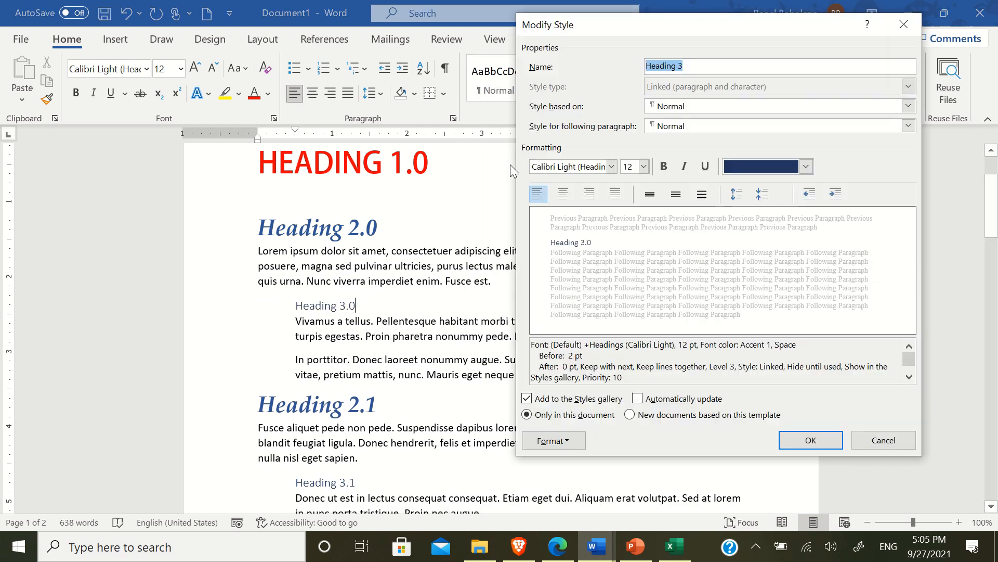
{"action": "left_click", "coordinate": [665, 167]}
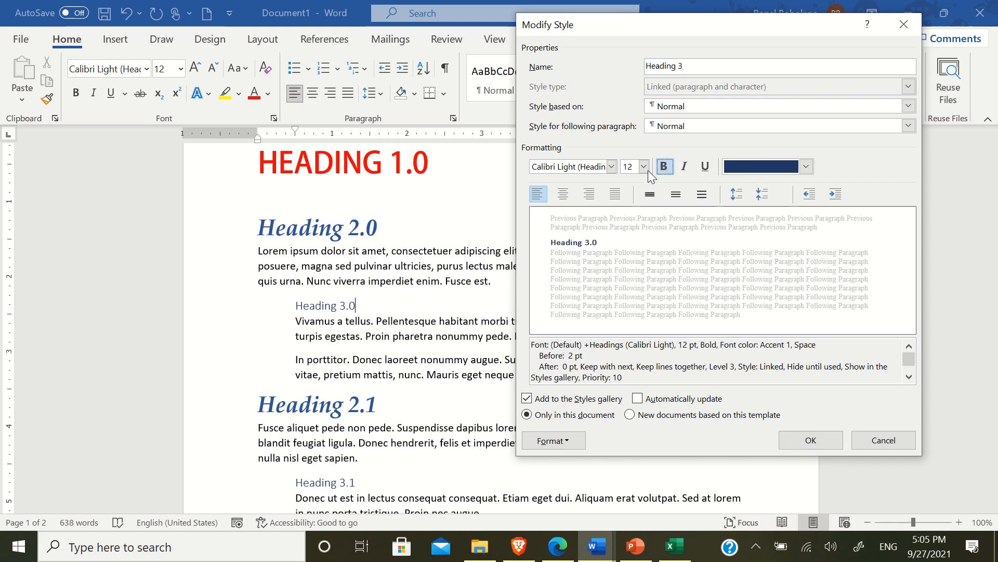
{"action": "left_click", "coordinate": [643, 169]}
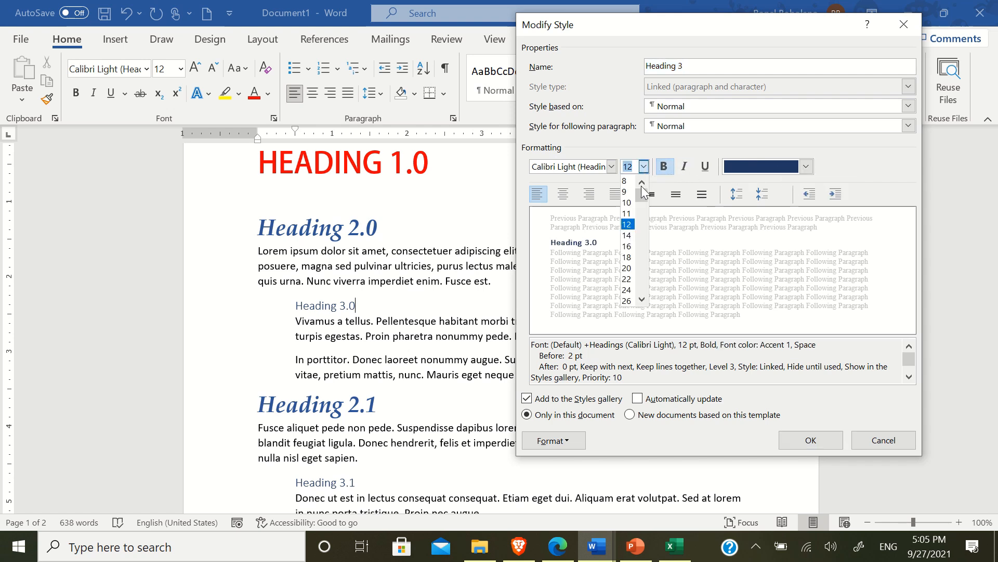
{"action": "left_click", "coordinate": [628, 247]}
Set the Heading 3 style's colour to standard green and its font to Bookman Old Style, and apply the changes
{"action": "left_click", "coordinate": [806, 166]}
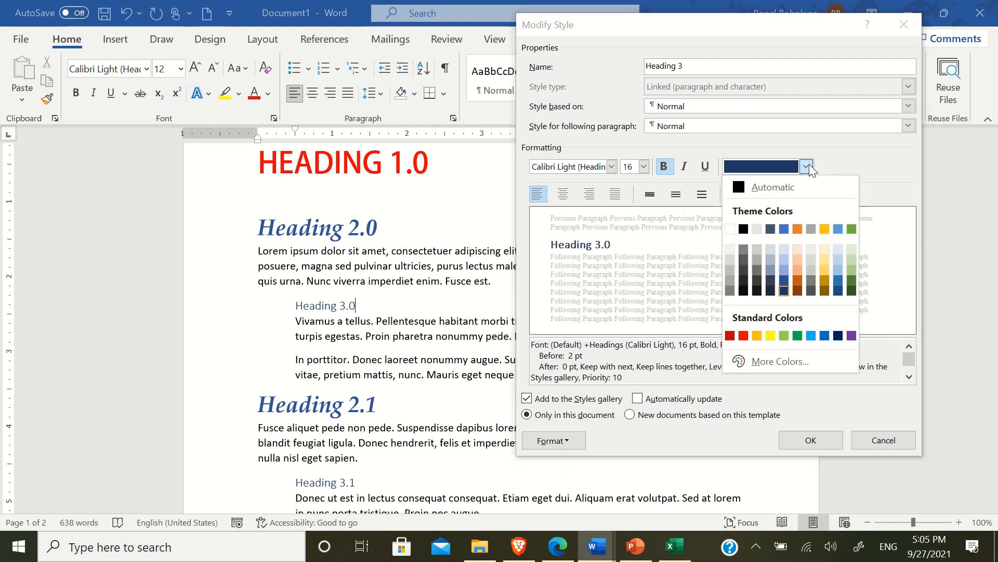
{"action": "left_click", "coordinate": [798, 336]}
{"action": "left_click", "coordinate": [614, 165]}
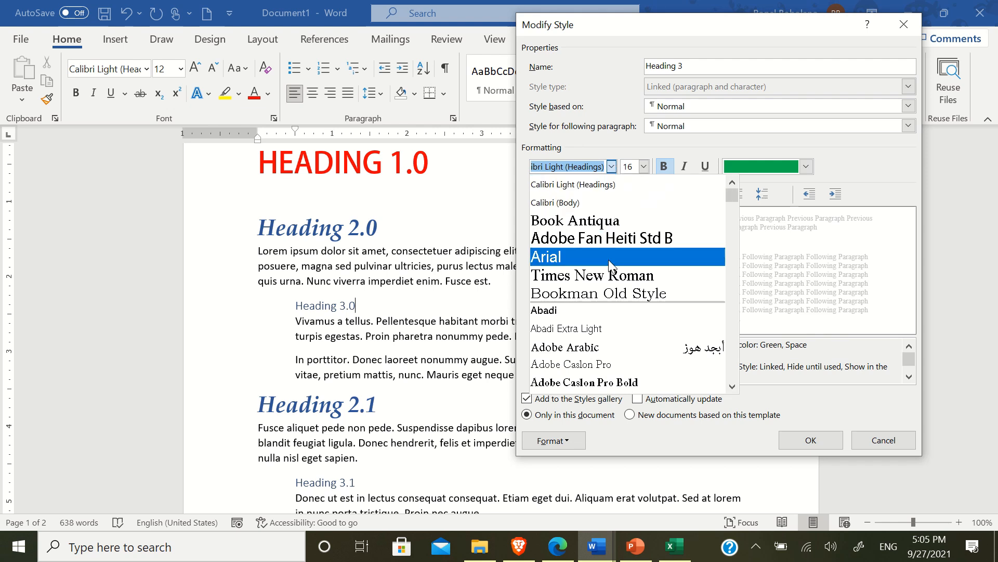
{"action": "left_click", "coordinate": [610, 295]}
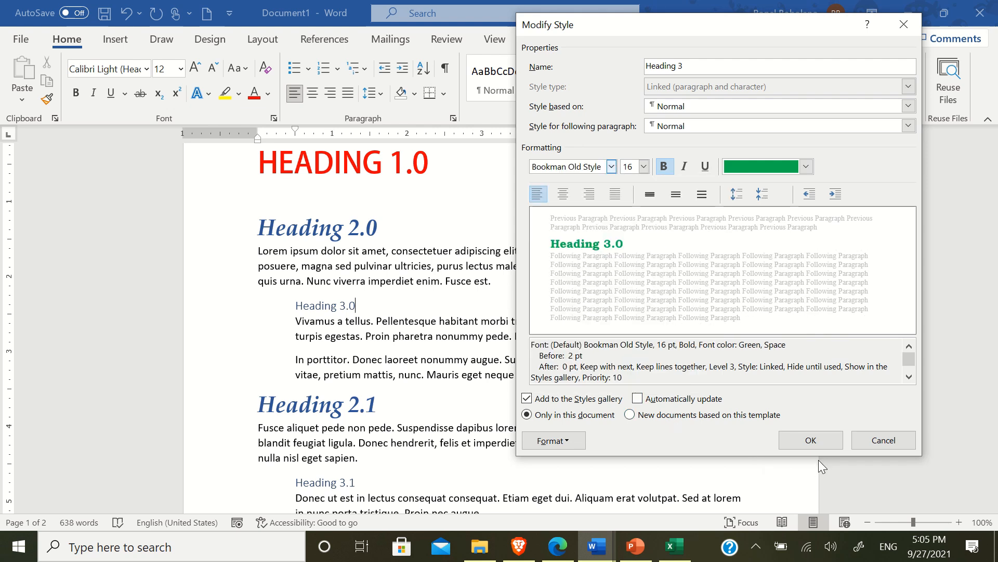
{"action": "left_click", "coordinate": [814, 442]}
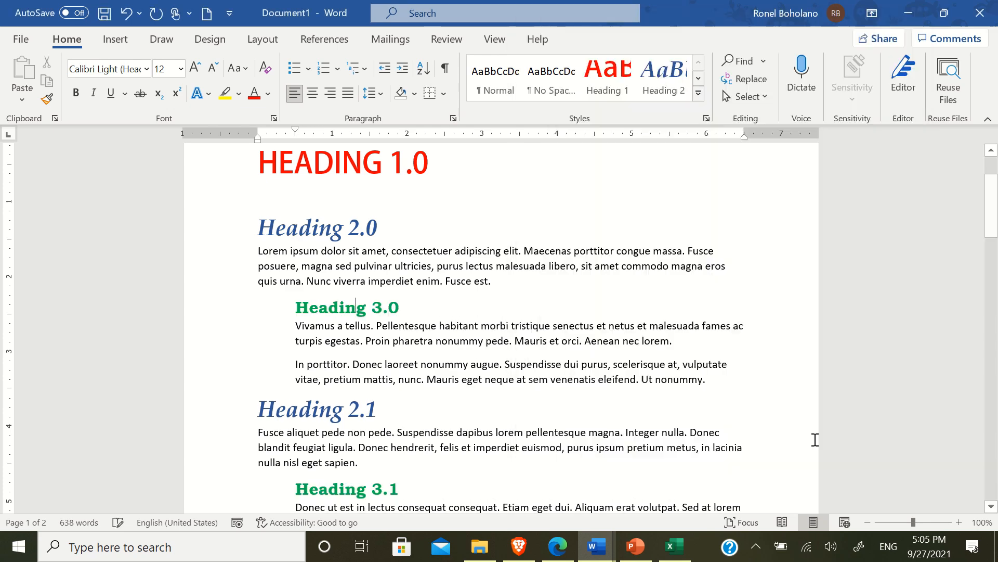
Look through both pages to check the formatting of all third-level headings
{"action": "left_click", "coordinate": [591, 341]}
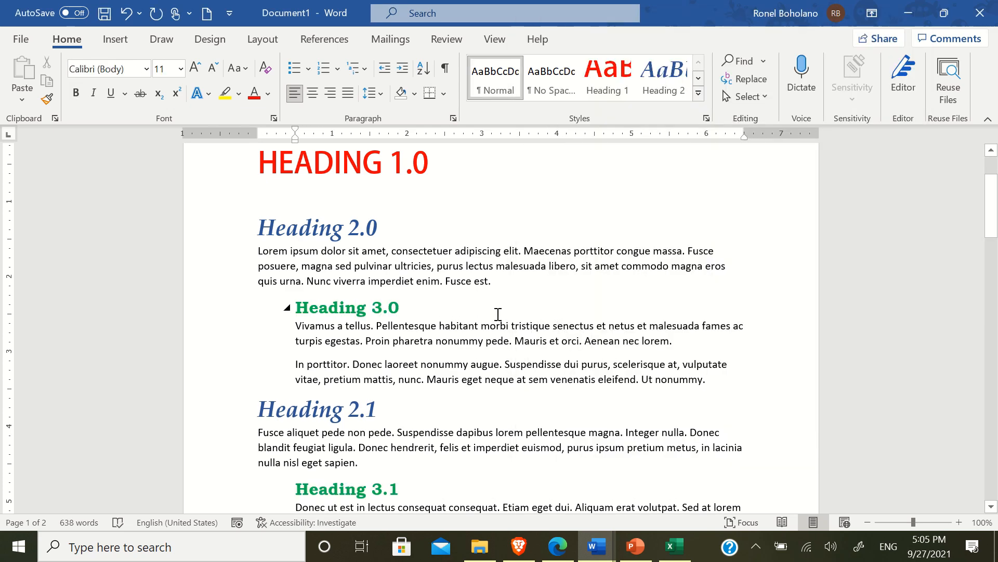
{"action": "scroll", "coordinate": [491, 315], "scroll_direction": "down", "scroll_amount": 6}
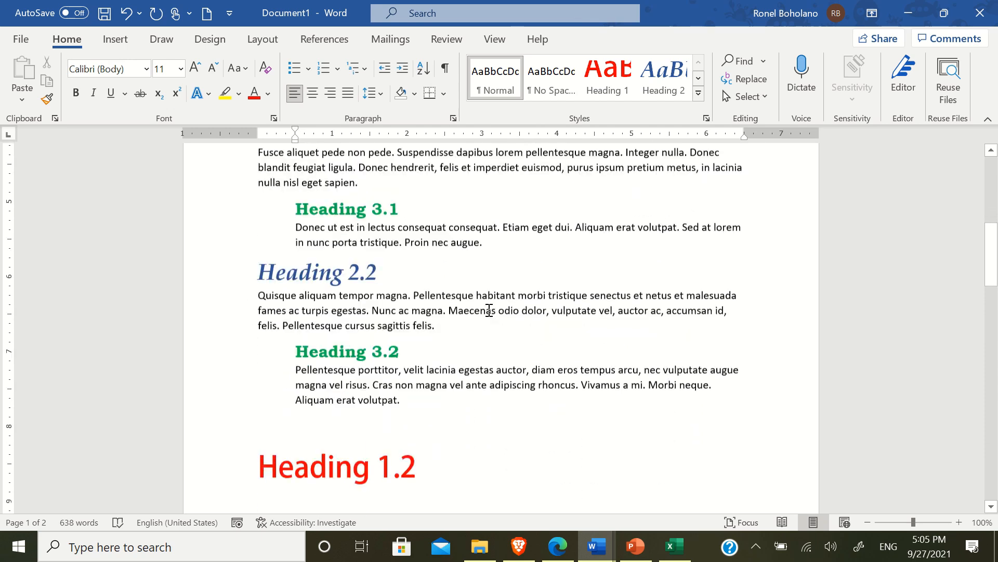
{"action": "scroll", "coordinate": [489, 310], "scroll_direction": "down", "scroll_amount": 5}
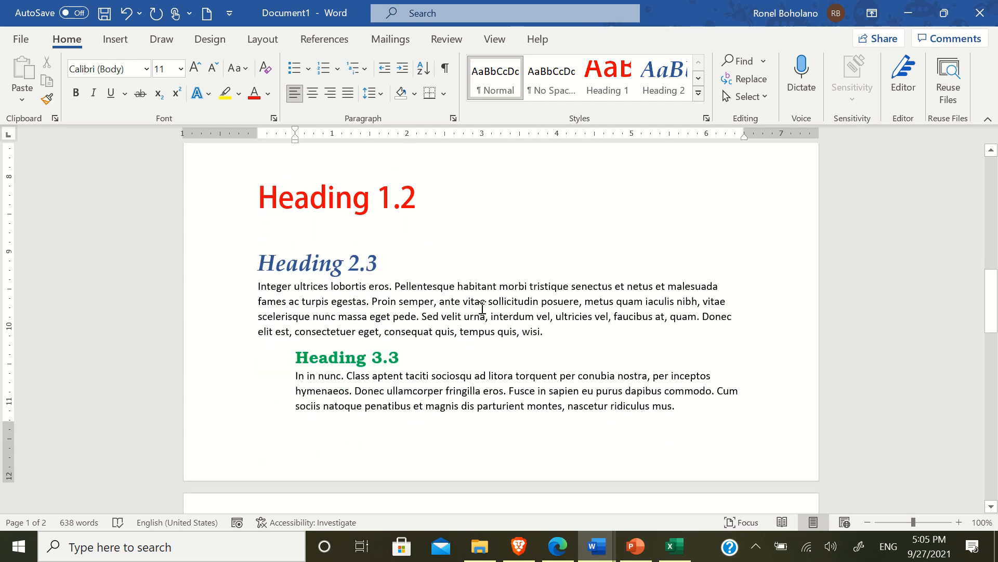
{"action": "scroll", "coordinate": [482, 307], "scroll_direction": "down", "scroll_amount": 9}
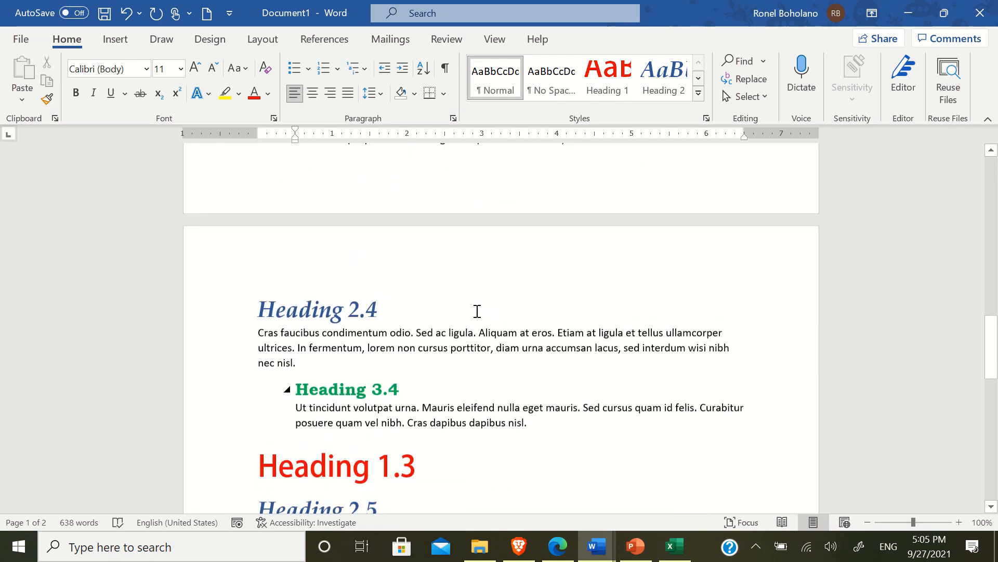
{"action": "scroll", "coordinate": [480, 307], "scroll_direction": "down", "scroll_amount": 9}
{"action": "scroll", "coordinate": [479, 306], "scroll_direction": "up", "scroll_amount": 6}
{"action": "scroll", "coordinate": [479, 305], "scroll_direction": "up", "scroll_amount": 20}
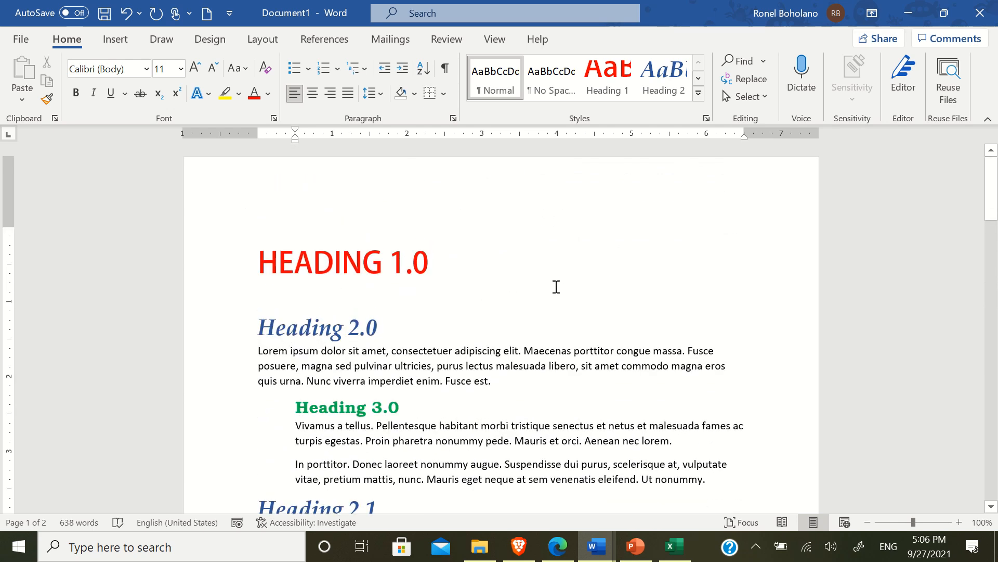
Show the Navigation pane and use its headings list to jump to Heading 2.0, Heading 3.0 and the document's last headings
{"action": "left_click", "coordinate": [495, 40]}
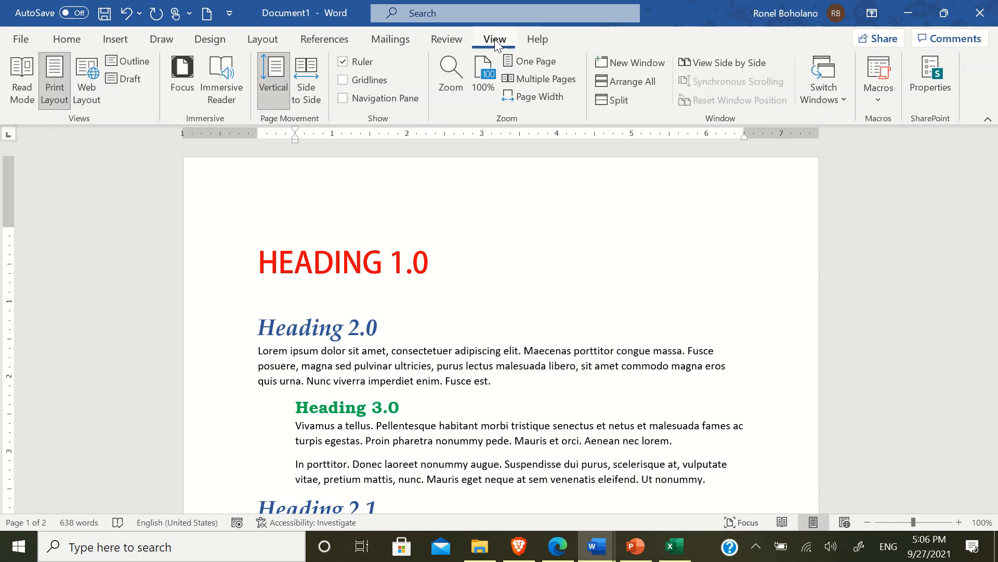
{"action": "left_click", "coordinate": [342, 99]}
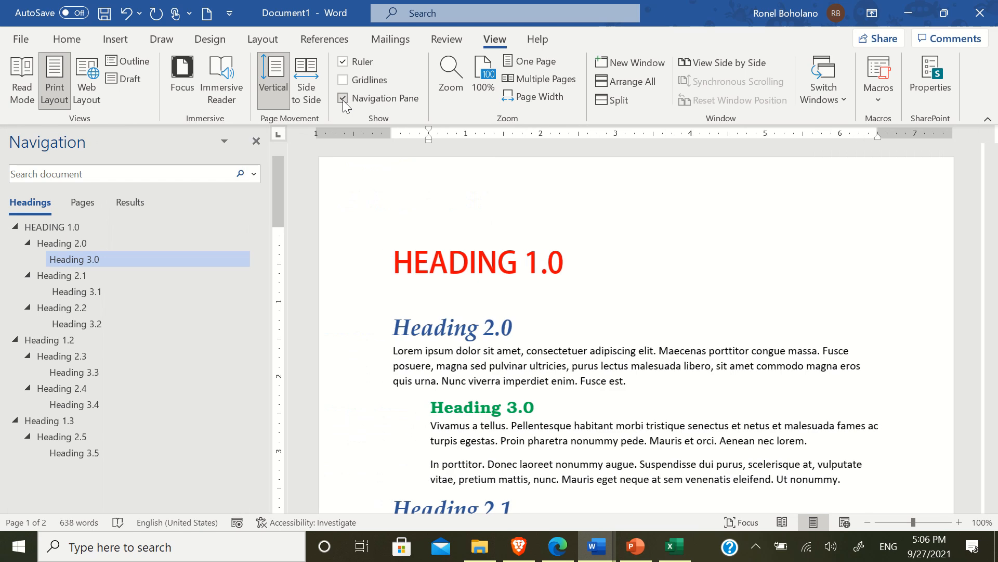
{"action": "left_click", "coordinate": [70, 227]}
{"action": "left_click", "coordinate": [64, 245]}
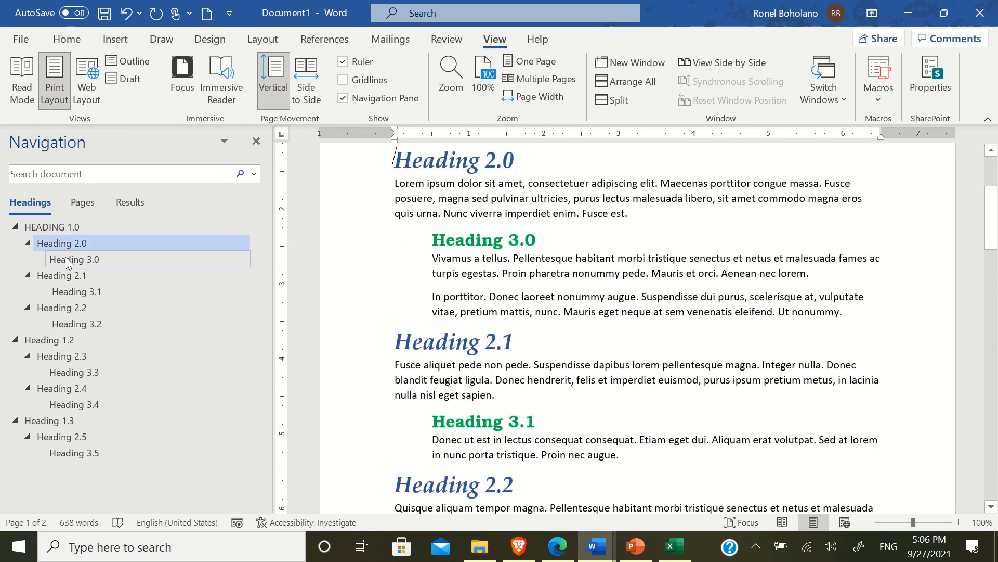
{"action": "left_click", "coordinate": [67, 259]}
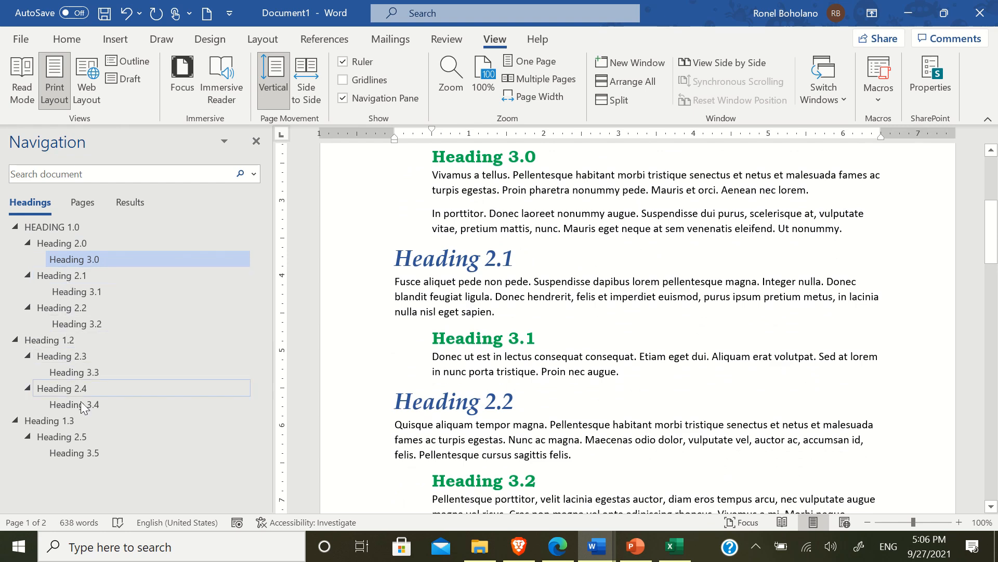
{"action": "left_click", "coordinate": [75, 437]}
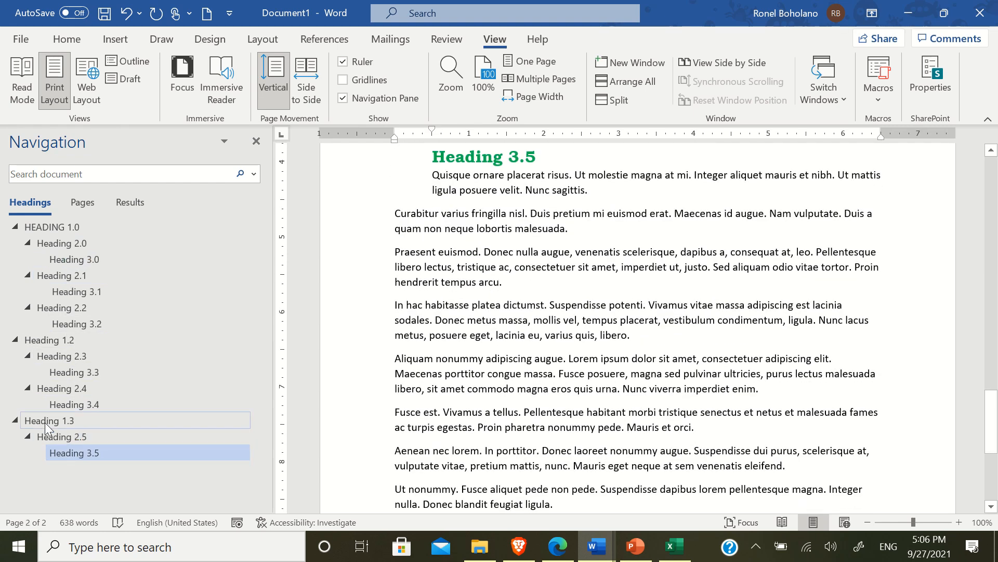
Jump upward through the listed headings from Heading 2.4 to Heading 2.0, and close the Navigation pane
{"action": "left_click", "coordinate": [63, 388]}
{"action": "left_click", "coordinate": [67, 371]}
{"action": "left_click", "coordinate": [66, 357]}
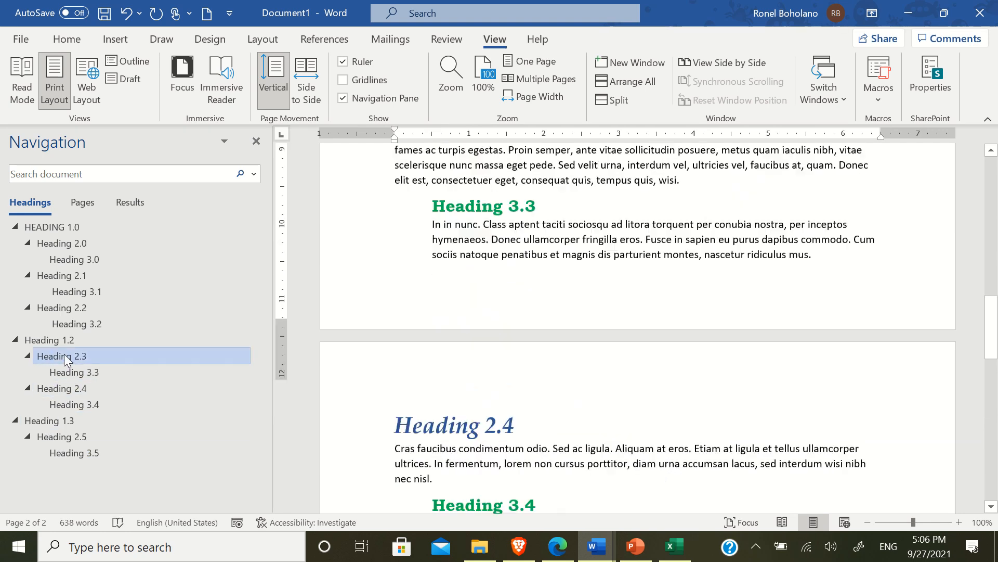
{"action": "left_click", "coordinate": [64, 323]}
{"action": "left_click", "coordinate": [76, 306]}
{"action": "left_click", "coordinate": [85, 291]}
{"action": "left_click", "coordinate": [61, 273]}
{"action": "left_click", "coordinate": [64, 253]}
{"action": "left_click", "coordinate": [61, 243]}
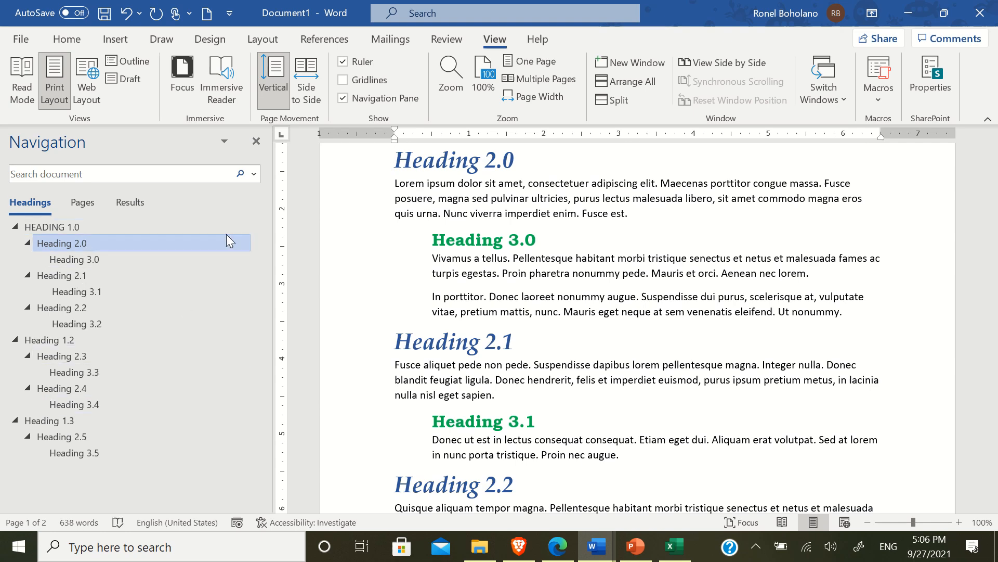
{"action": "left_click", "coordinate": [256, 141]}
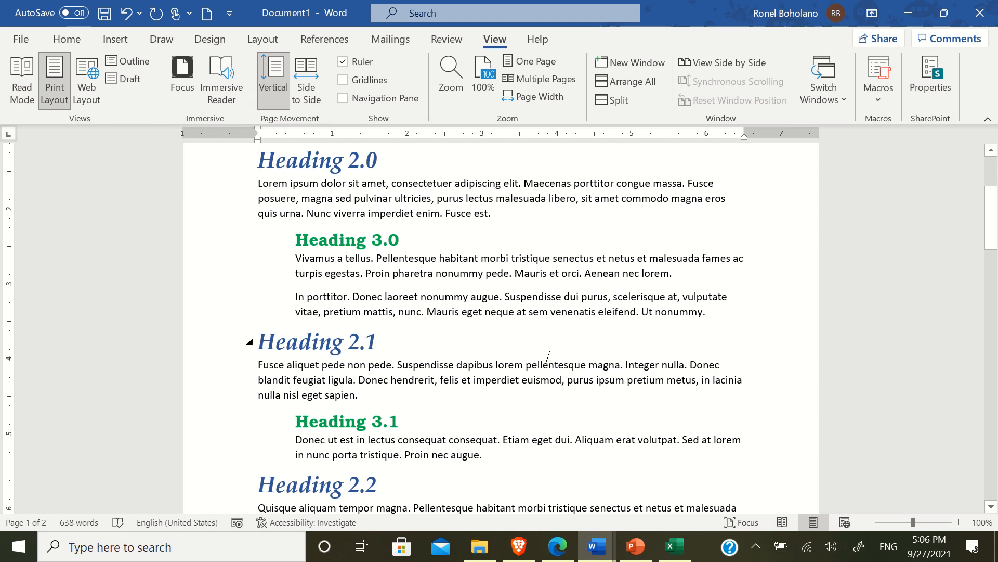
{"action": "scroll", "coordinate": [527, 340], "scroll_direction": "up", "scroll_amount": 4}
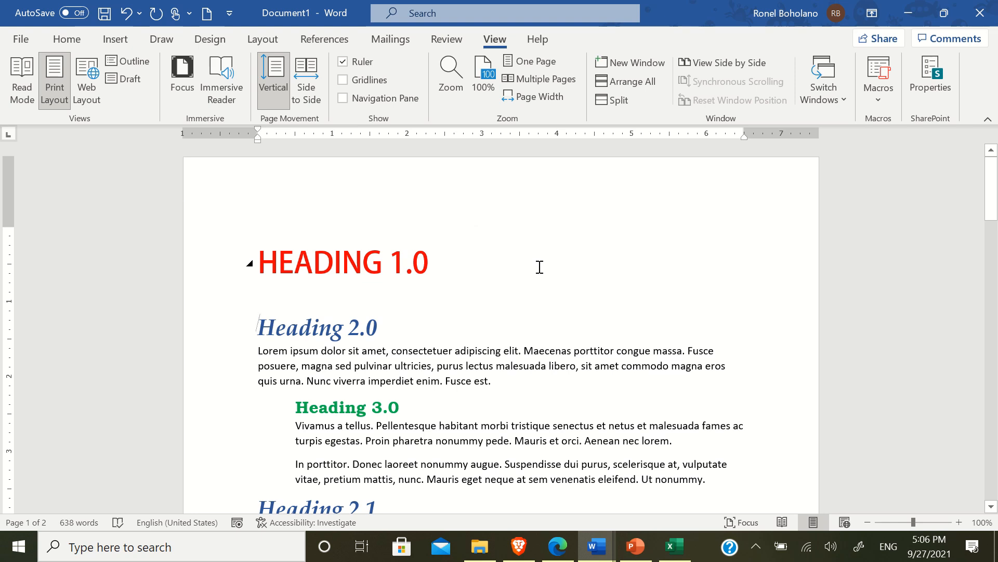
Reopen the Navigation pane and jump among the headings from Heading 3.2 down to Heading 1.3 and back to Heading 2.3
{"action": "mouse_move", "coordinate": [443, 10]}
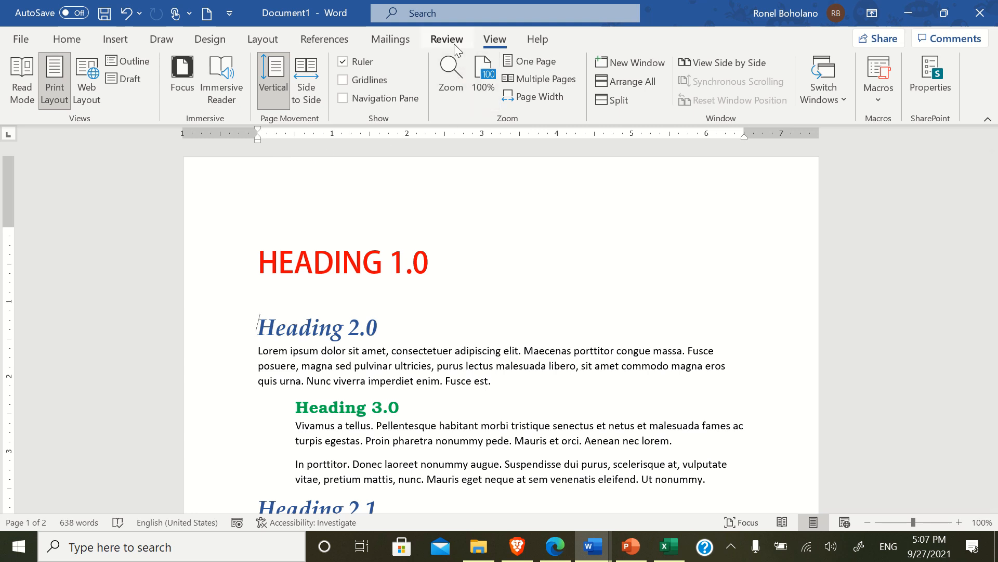
{"action": "left_click", "coordinate": [343, 99]}
{"action": "left_click", "coordinate": [70, 325]}
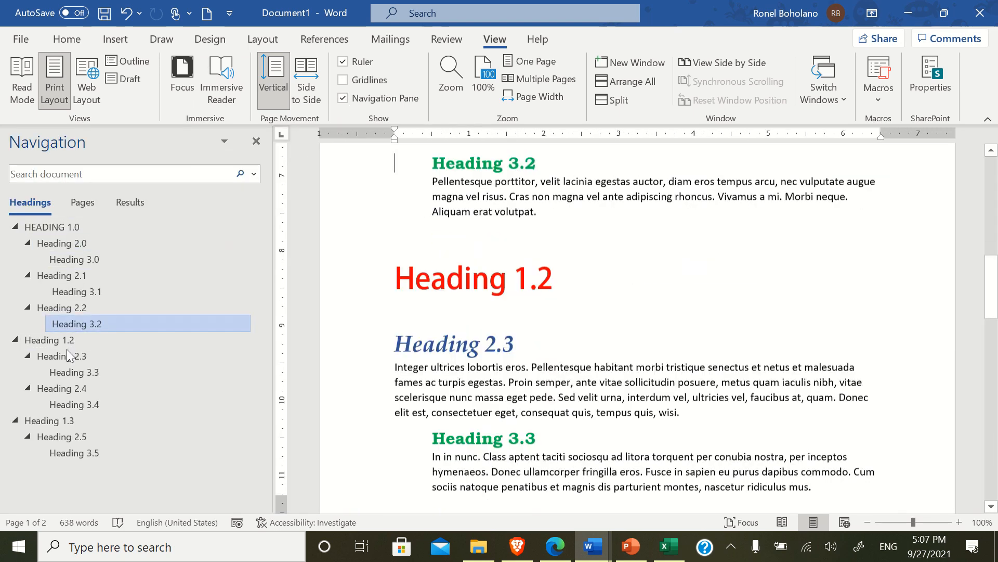
{"action": "left_click", "coordinate": [71, 372]}
{"action": "left_click", "coordinate": [68, 446]}
{"action": "left_click", "coordinate": [65, 439]}
{"action": "left_click", "coordinate": [67, 421]}
{"action": "left_click", "coordinate": [80, 354]}
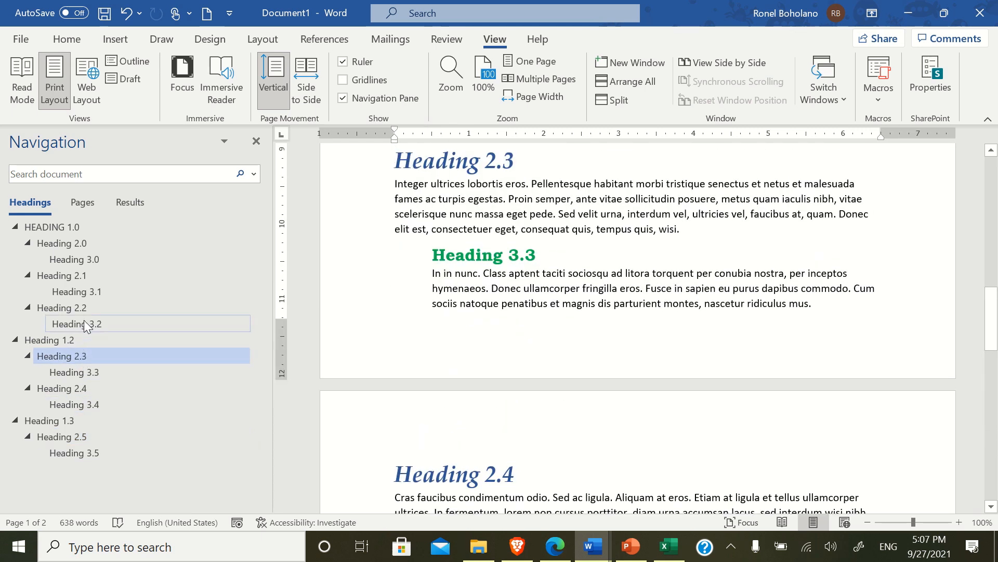
Jump to Heading 3.2, Heading 3.1, Heading 3.0 and Heading 2.0, and close the Navigation pane
{"action": "left_click", "coordinate": [85, 325]}
{"action": "left_click", "coordinate": [78, 291]}
{"action": "left_click", "coordinate": [78, 259]}
{"action": "left_click", "coordinate": [77, 243]}
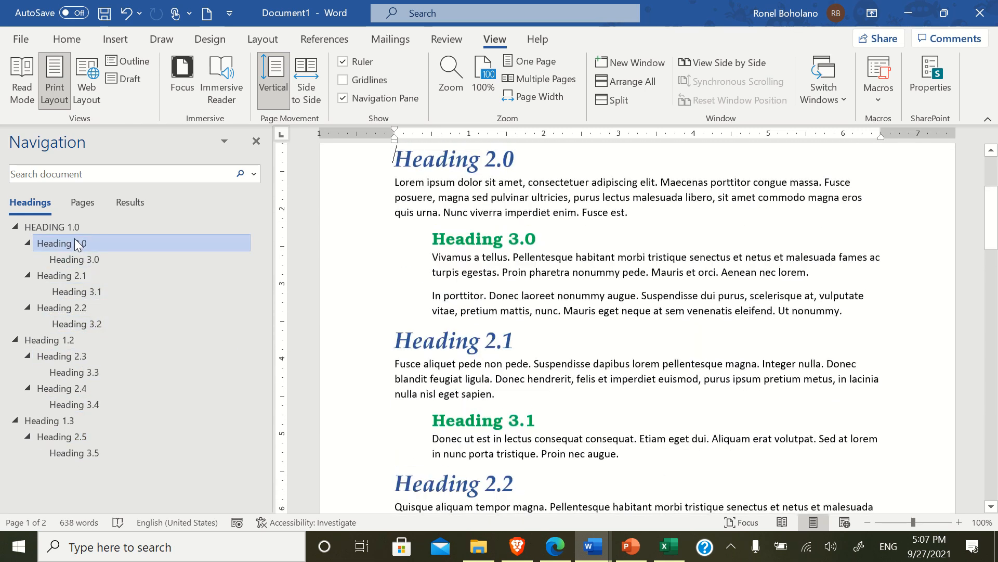
{"action": "left_click", "coordinate": [256, 140]}
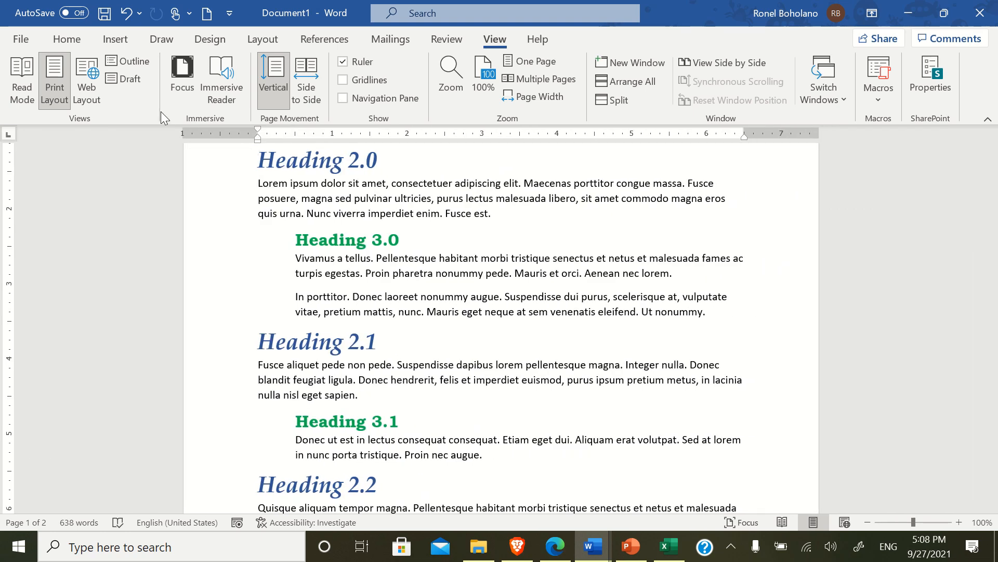
{"action": "scroll", "coordinate": [382, 268], "scroll_direction": "up", "scroll_amount": 3}
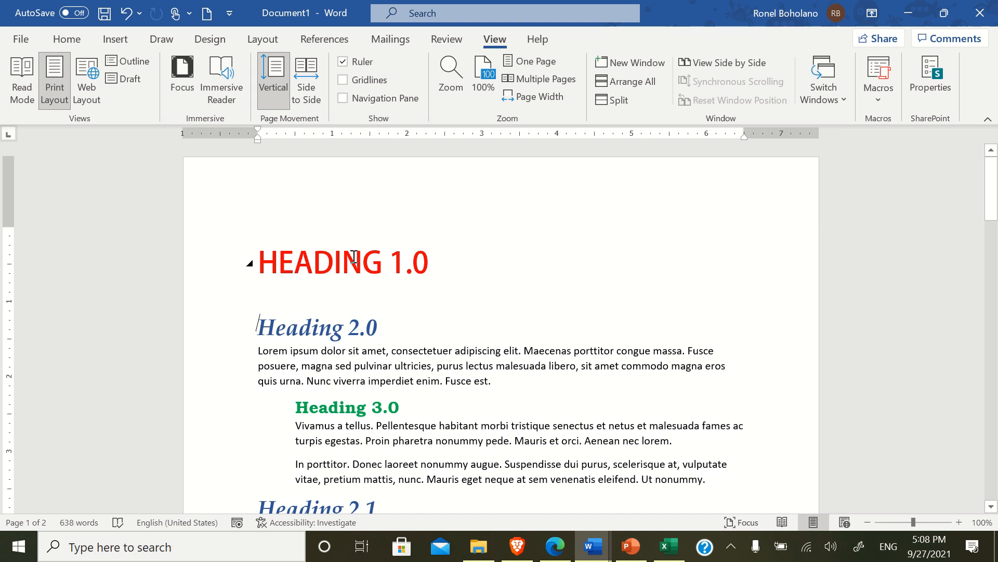
{"action": "key", "text": "Up"}
{"action": "key", "text": "Return"}
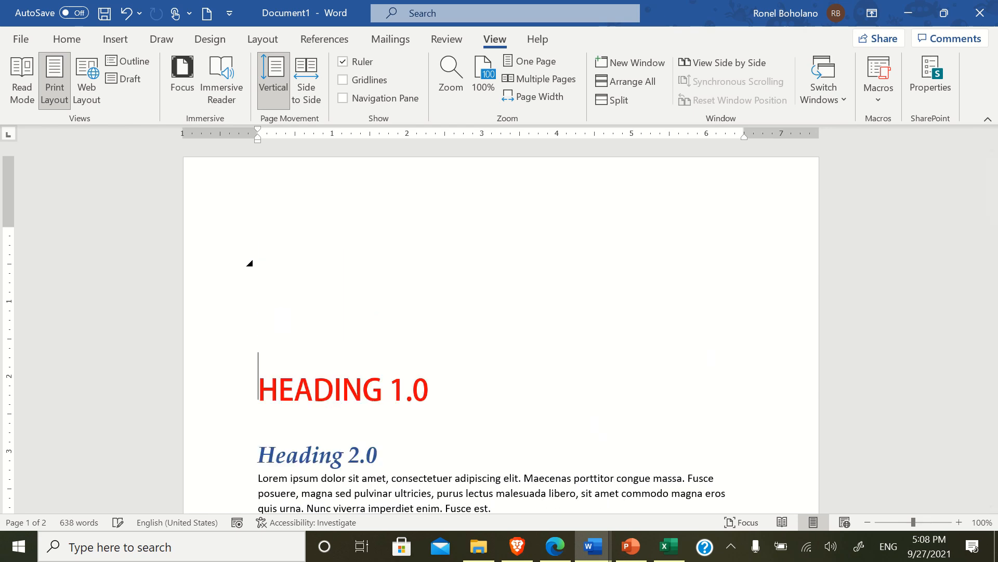
{"action": "key", "text": "Return"}
{"action": "key", "text": "Return"}
{"action": "key", "text": "Return"}
{"action": "key", "text": "Return"}
{"action": "key", "text": "Return"}
{"action": "key", "text": "Return"}
{"action": "key", "text": "Return"}
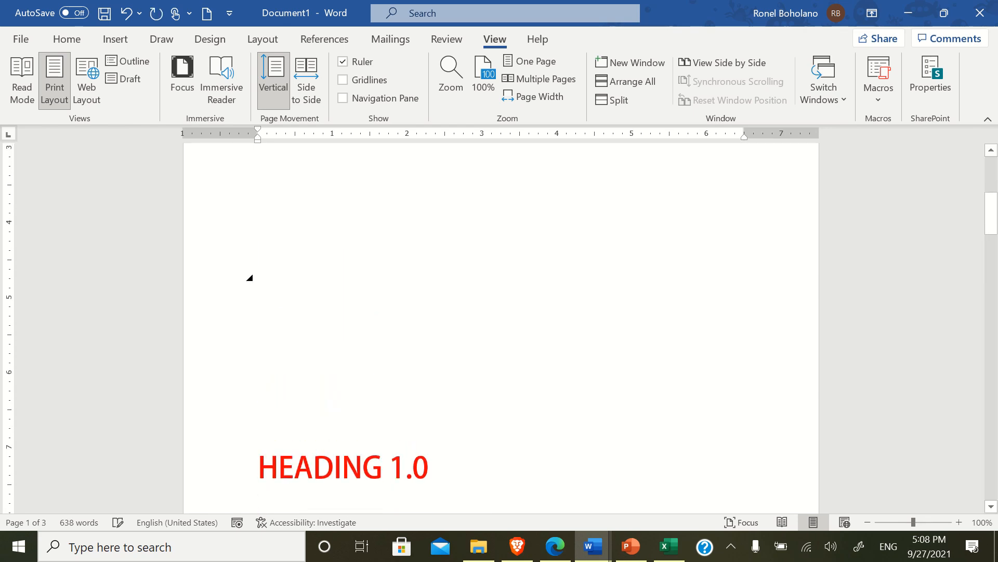
{"action": "key", "text": "ctrl+z"}
{"action": "scroll", "coordinate": [310, 222], "scroll_direction": "up", "scroll_amount": 5}
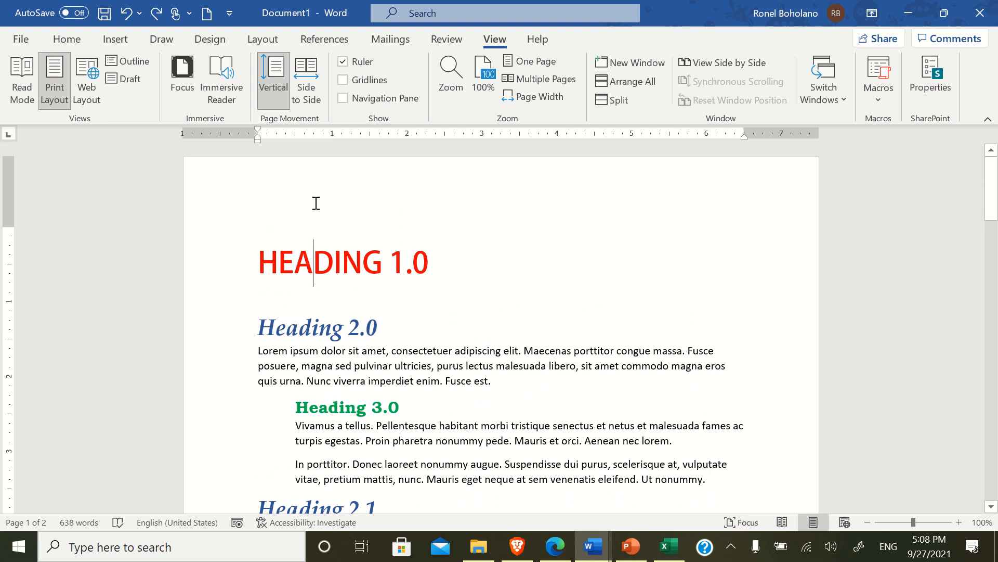
Insert an empty paragraph above HEADING 1.0 and apply the Normal style to it
{"action": "key", "text": "Return"}
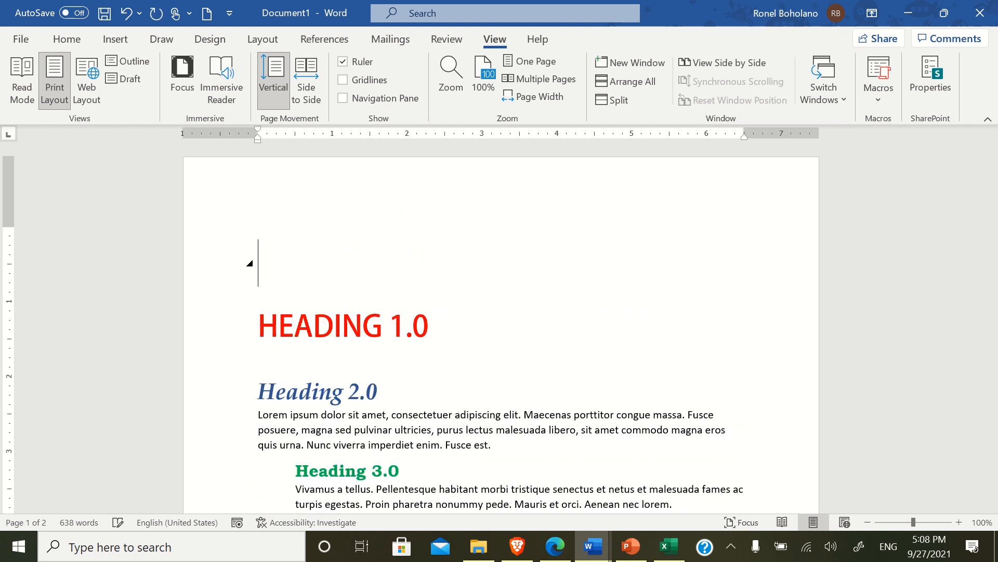
{"action": "left_click", "coordinate": [67, 40]}
{"action": "left_click", "coordinate": [491, 86]}
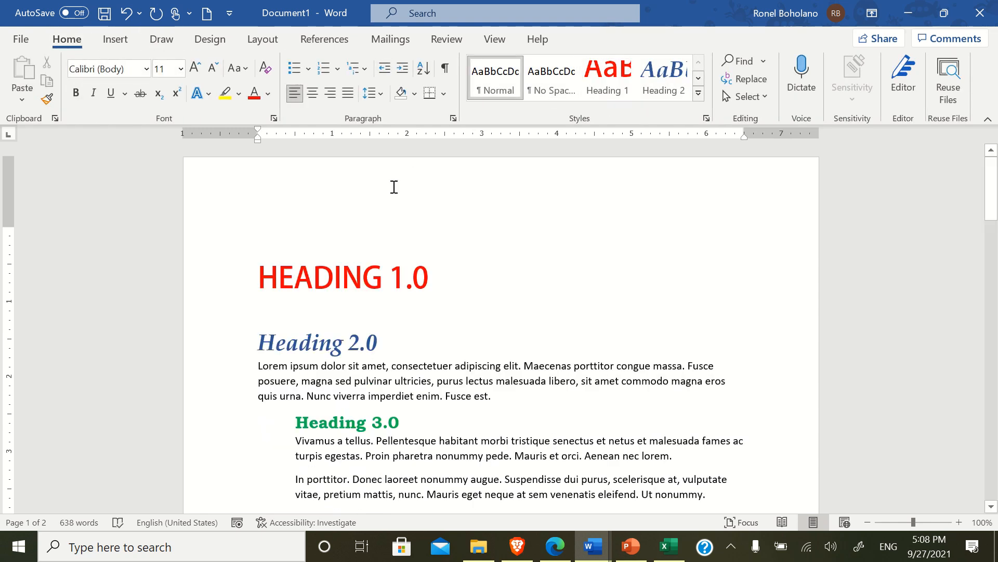
Add empty Normal-style paragraphs above HEADING 1.0 until it moves onto the next page
{"action": "key", "text": "Return"}
{"action": "key", "text": "Return"}
{"action": "key", "text": "Return"}
{"action": "key", "text": "Return"}
{"action": "key", "text": "Return"}
{"action": "key", "text": "Return"}
{"action": "key", "text": "Return"}
{"action": "key", "text": "Return"}
{"action": "key", "text": "Return"}
{"action": "key", "text": "Return"}
{"action": "key", "text": "Return"}
{"action": "key", "text": "Return"}
{"action": "key", "text": "Return"}
{"action": "key", "text": "Return"}
{"action": "key", "text": "Return"}
{"action": "key", "text": "Return"}
{"action": "key", "text": "Return"}
{"action": "key", "text": "Return"}
{"action": "key", "text": "Return"}
{"action": "key", "text": "Return"}
{"action": "key", "text": "Return"}
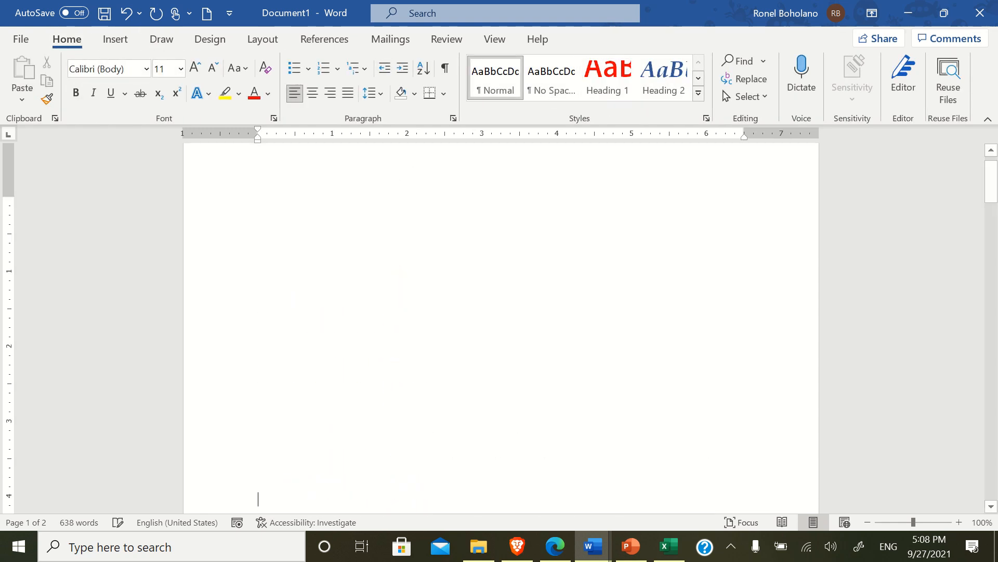
{"action": "scroll", "coordinate": [414, 214], "scroll_direction": "down", "scroll_amount": 4}
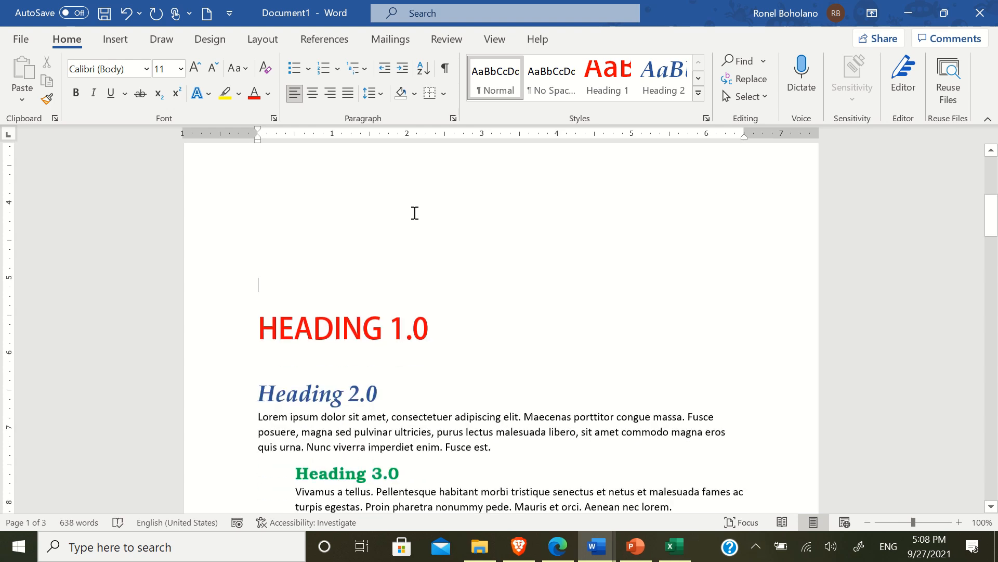
{"action": "key", "text": "Return"}
{"action": "key", "text": "Return"}
{"action": "key", "text": "Return"}
{"action": "key", "text": "Return"}
{"action": "key", "text": "Return"}
{"action": "key", "text": "Return"}
{"action": "key", "text": "Return"}
{"action": "key", "text": "Return"}
{"action": "key", "text": "Return"}
{"action": "key", "text": "Return"}
{"action": "key", "text": "Return"}
{"action": "key", "text": "Return"}
{"action": "key", "text": "Return"}
{"action": "key", "text": "Return"}
{"action": "key", "text": "Return"}
{"action": "key", "text": "Return"}
{"action": "key", "text": "Return"}
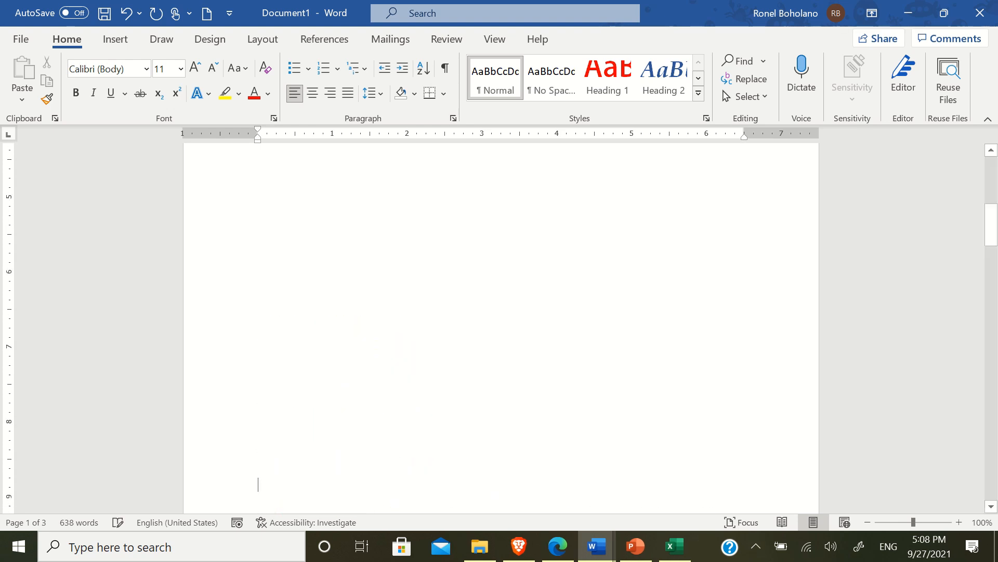
{"action": "scroll", "coordinate": [393, 256], "scroll_direction": "down", "scroll_amount": 3}
{"action": "scroll", "coordinate": [394, 256], "scroll_direction": "down", "scroll_amount": 3}
{"action": "key", "text": "Return"}
{"action": "key", "text": "Return"}
{"action": "key", "text": "Return"}
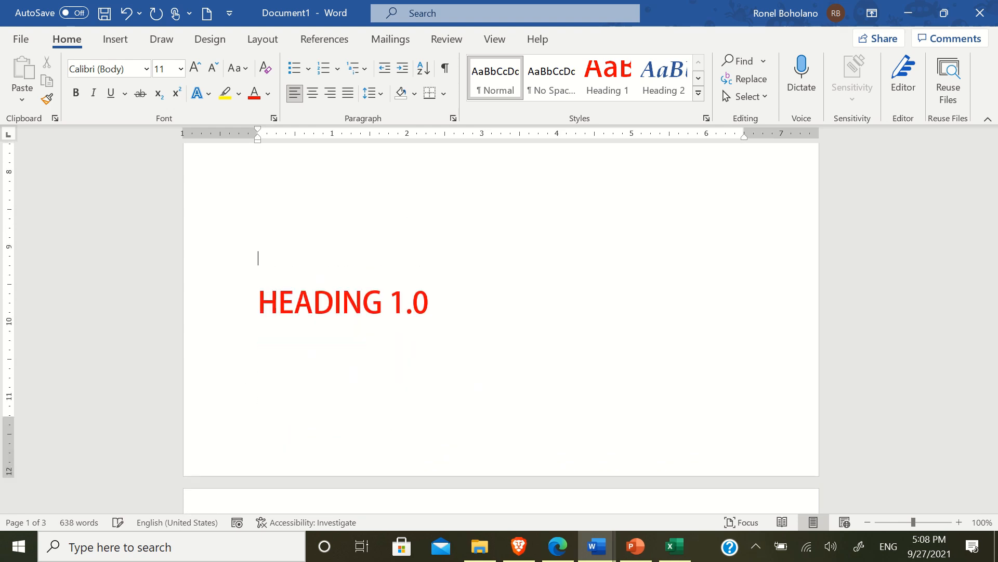
{"action": "key", "text": "Return"}
{"action": "key", "text": "Return"}
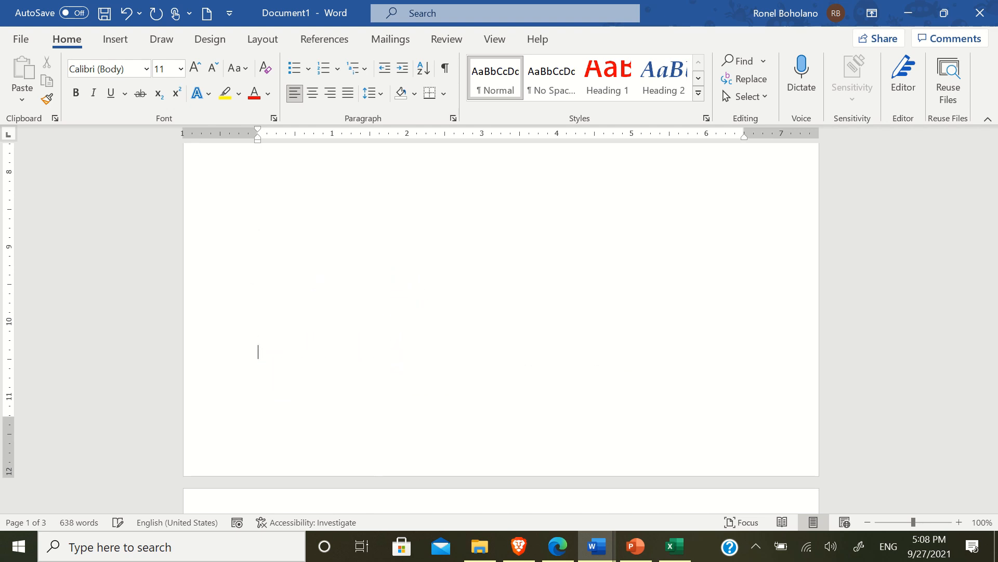
Enter the title "Table of contents" at the start of the blank first page
{"action": "scroll", "coordinate": [393, 255], "scroll_direction": "up", "scroll_amount": 10}
{"action": "scroll", "coordinate": [393, 254], "scroll_direction": "up", "scroll_amount": 2}
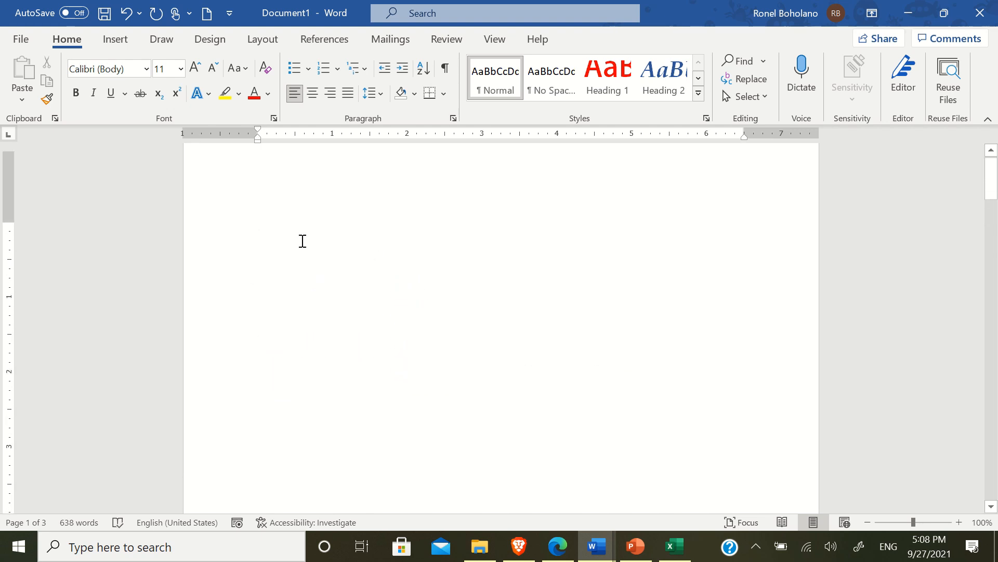
{"action": "left_click", "coordinate": [273, 223]}
{"action": "type", "text": "Tabl"}
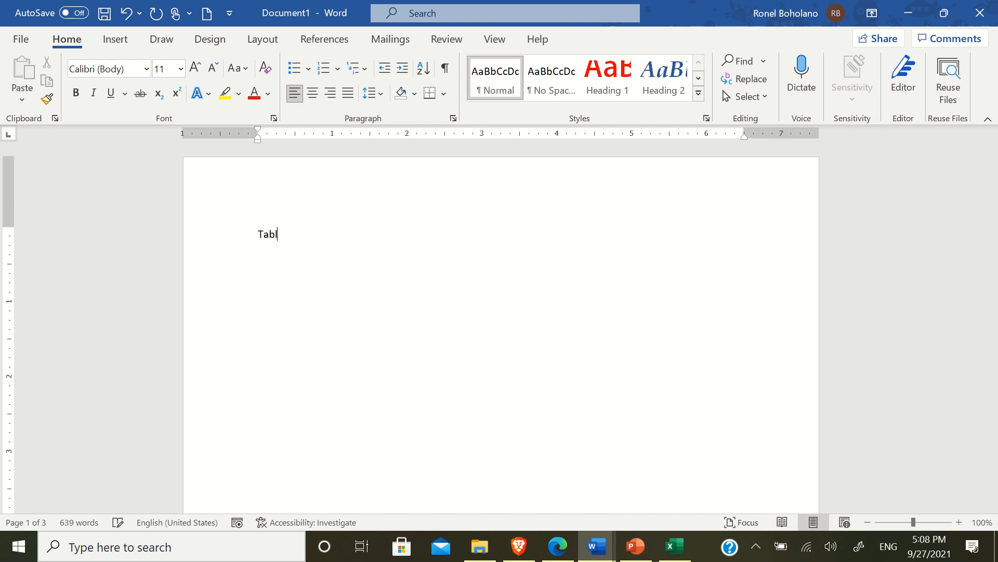
{"action": "type", "text": "e od Conte"}
{"action": "key", "text": "BackSpace"}
{"action": "key", "text": "BackSpace"}
{"action": "key", "text": "BackSpace"}
{"action": "type", "text": "f contents  H"}
Write manual contents entries for Heading 1.0, indented Heading 2.0 and further indented Heading 3.0, each with a dashed leader and page number 1
{"action": "type", "text": "eading 1.0"}
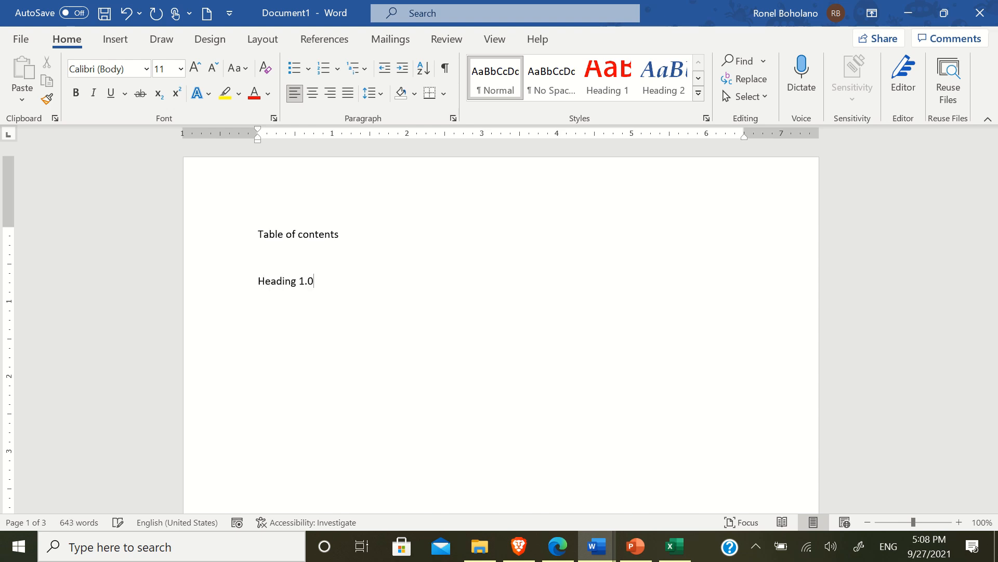
{"action": "type", "text": "  -----------------------------------------------------------------"}
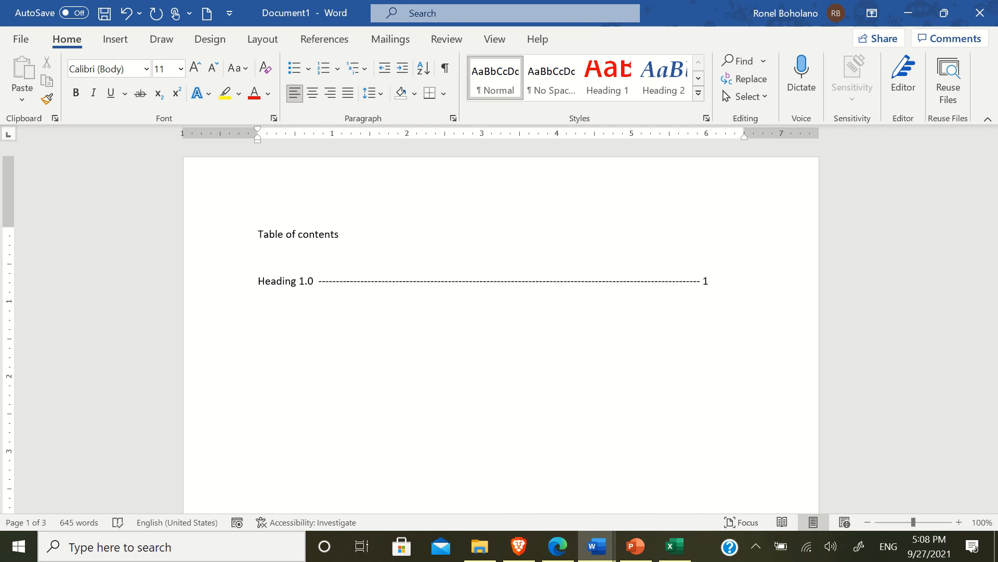
{"action": "type", "text": "Heading 2.0"}
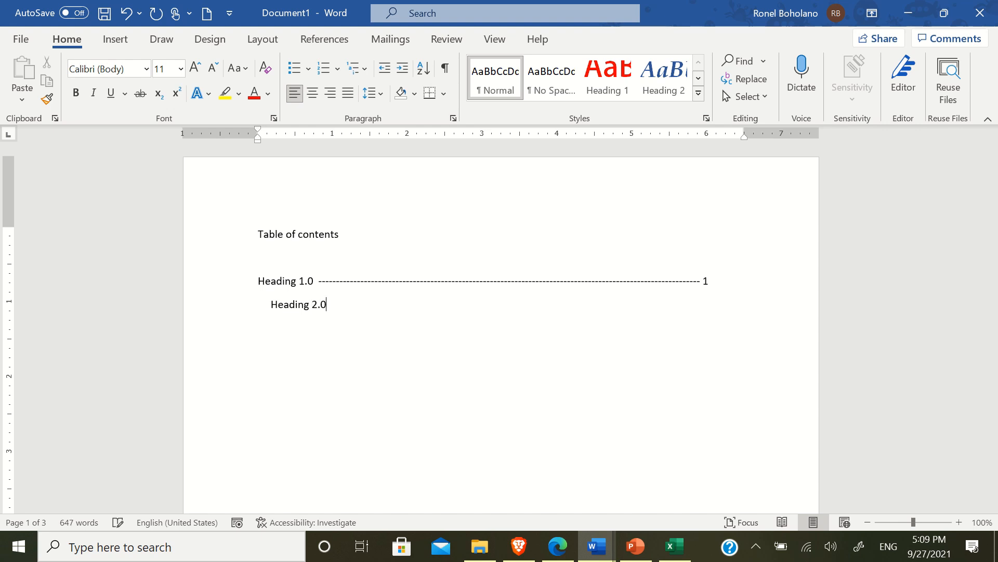
{"action": "type", "text": " -------------------------------------------------------------------------------------------------------------- 1"}
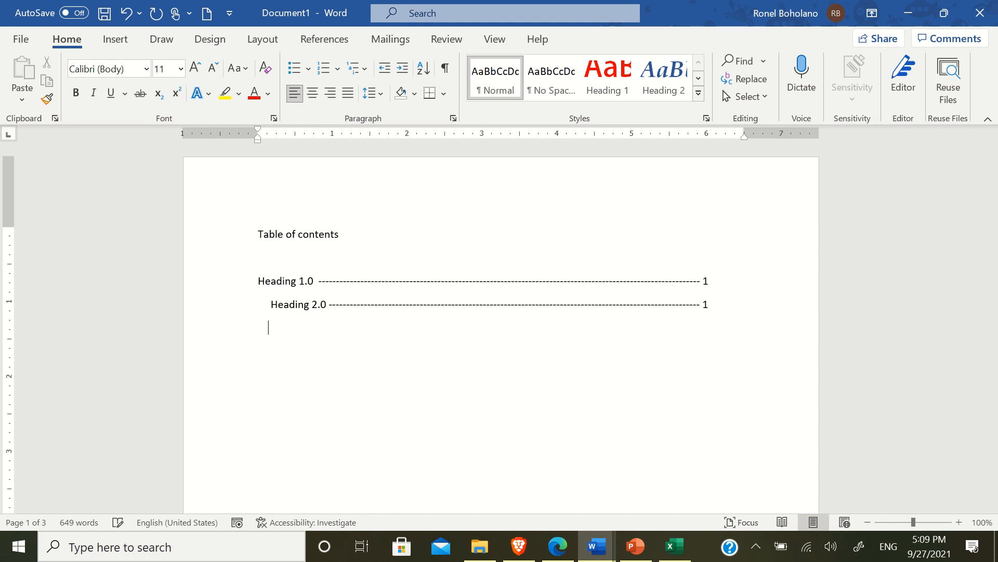
{"action": "type", "text": "Heading 3.0 ----------------------------------------------------------"}
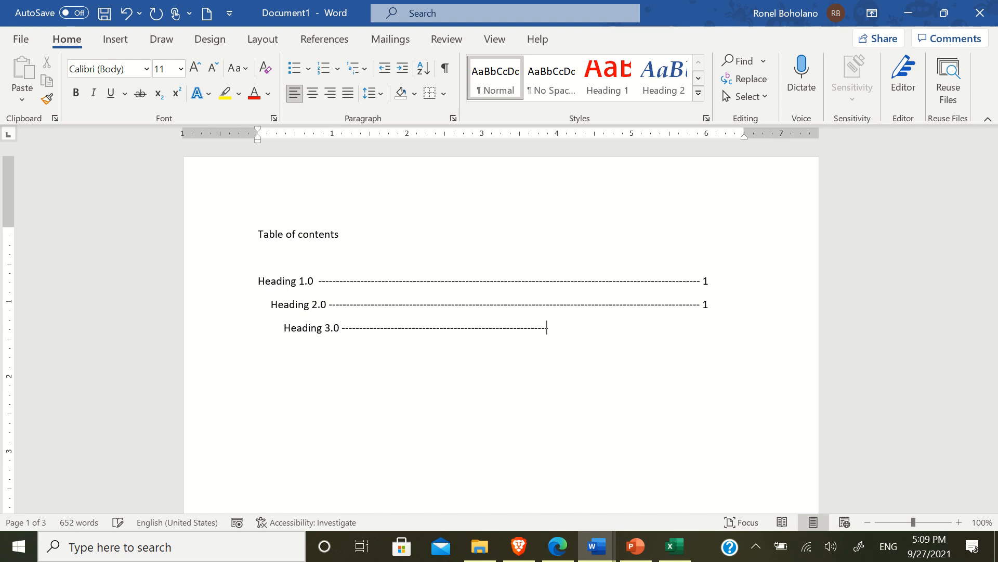
{"action": "type", "text": "-------------------------------------------- 1"}
Delete the manually written table of contents with its title, and add an empty paragraph above HEADING 1.0
{"action": "scroll", "coordinate": [450, 272], "scroll_direction": "down", "scroll_amount": 15}
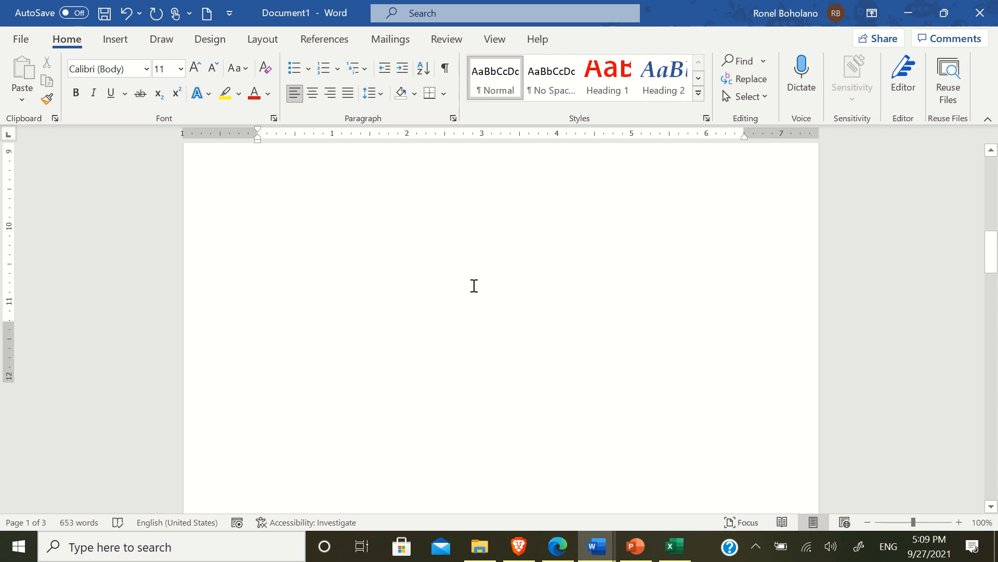
{"action": "scroll", "coordinate": [474, 280], "scroll_direction": "down", "scroll_amount": 3}
{"action": "scroll", "coordinate": [472, 279], "scroll_direction": "up", "scroll_amount": 15}
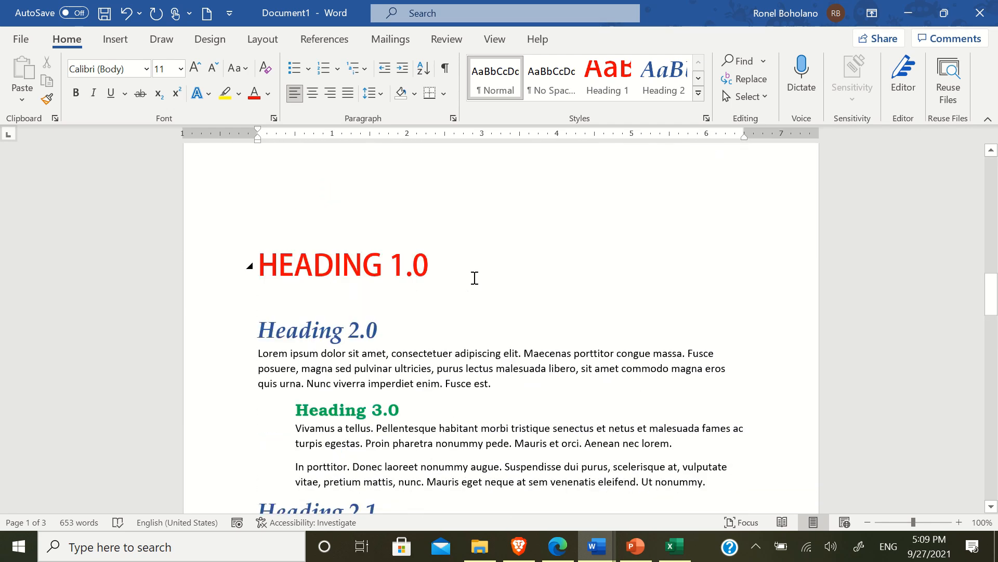
{"action": "scroll", "coordinate": [458, 286], "scroll_direction": "up", "scroll_amount": 10}
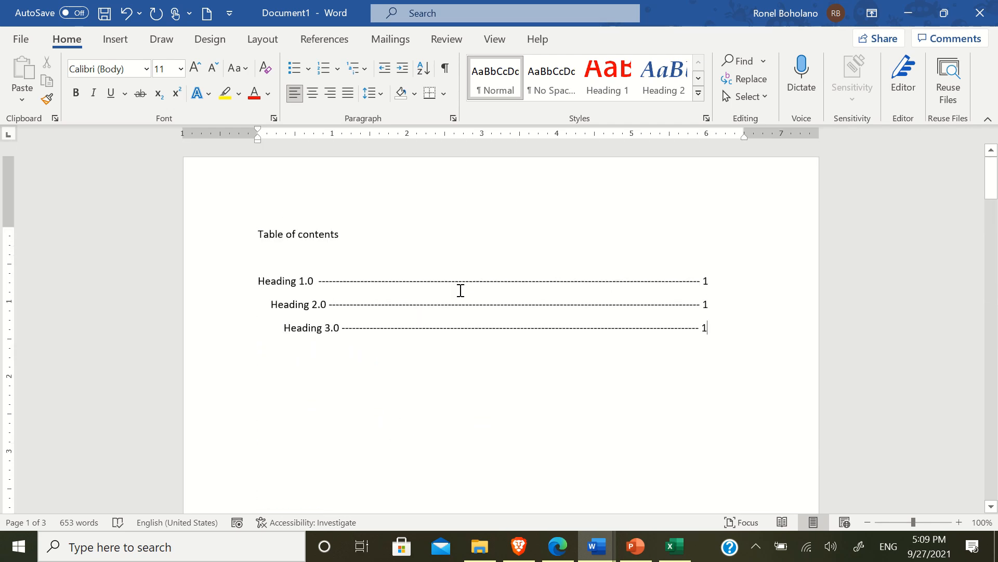
{"action": "left_click_drag", "start_coordinate": [721, 352], "coordinate": [235, 238]}
{"action": "key", "text": "Delete"}
{"action": "scroll", "coordinate": [303, 292], "scroll_direction": "down", "scroll_amount": 12}
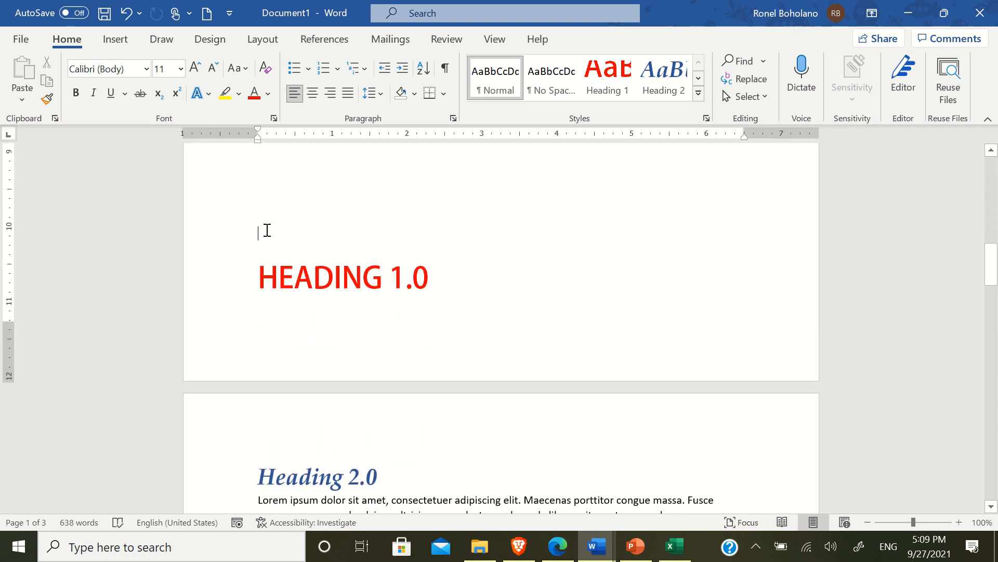
{"action": "key", "text": "Return"}
Look through the document from the blank first page to the headings and body text that follow
{"action": "scroll", "coordinate": [441, 293], "scroll_direction": "down", "scroll_amount": 5}
{"action": "scroll", "coordinate": [435, 328], "scroll_direction": "down", "scroll_amount": 12}
{"action": "scroll", "coordinate": [341, 388], "scroll_direction": "up", "scroll_amount": 15}
{"action": "scroll", "coordinate": [324, 352], "scroll_direction": "up", "scroll_amount": 4}
{"action": "scroll", "coordinate": [323, 350], "scroll_direction": "down", "scroll_amount": 12}
{"action": "scroll", "coordinate": [349, 356], "scroll_direction": "down", "scroll_amount": 2}
{"action": "scroll", "coordinate": [349, 356], "scroll_direction": "up", "scroll_amount": 14}
{"action": "scroll", "coordinate": [350, 356], "scroll_direction": "up", "scroll_amount": 8}
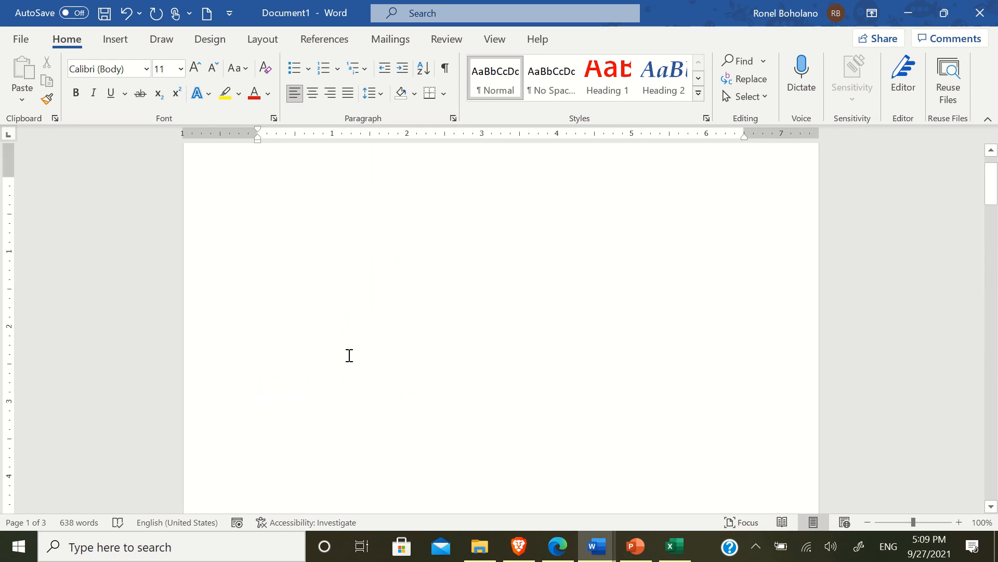
{"action": "scroll", "coordinate": [349, 355], "scroll_direction": "up", "scroll_amount": 1}
{"action": "left_click", "coordinate": [348, 238]}
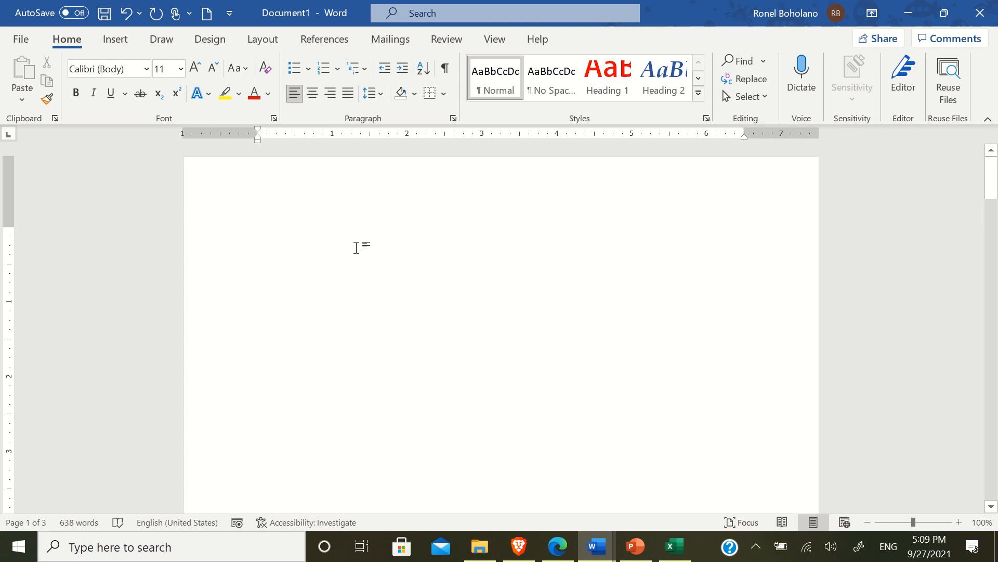
{"action": "scroll", "coordinate": [291, 265], "scroll_direction": "down", "scroll_amount": 10}
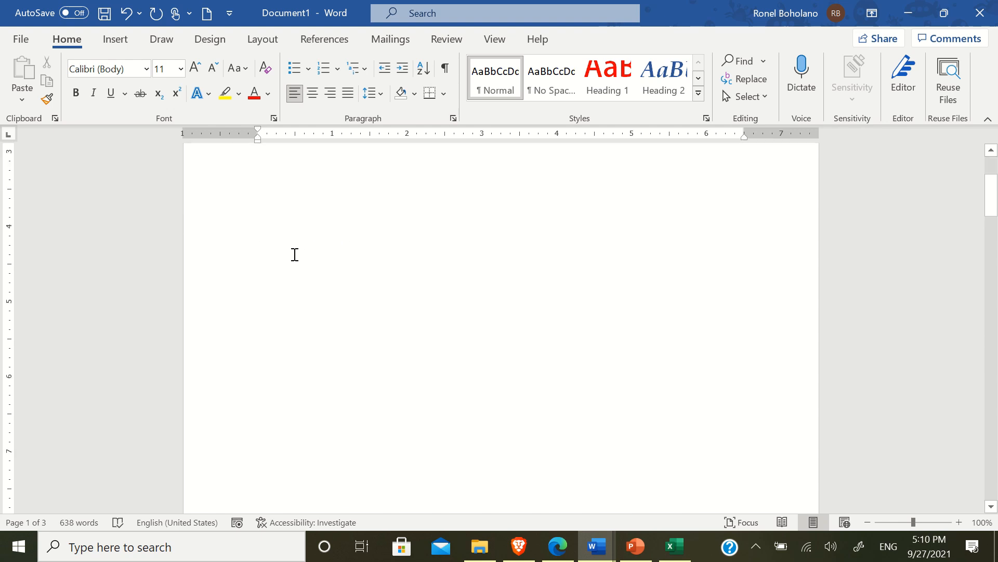
{"action": "scroll", "coordinate": [266, 300], "scroll_direction": "up", "scroll_amount": 8}
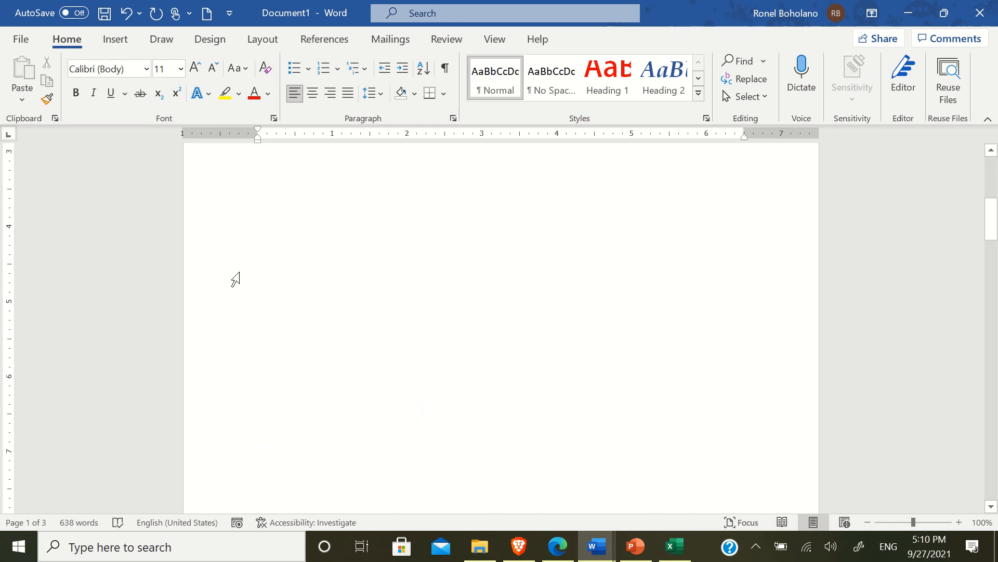
Delete all empty paragraphs above HEADING 1.0 so that it starts the first page
{"action": "left_click_drag", "start_coordinate": [260, 229], "coordinate": [368, 407]}
{"action": "key", "text": "Delete"}
{"action": "key", "text": "ctrl+Home"}
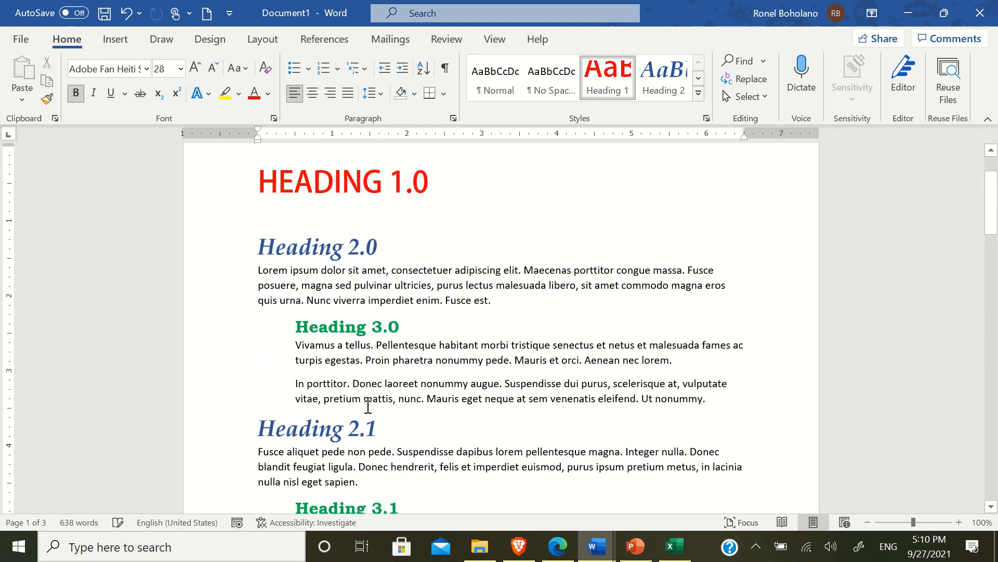
{"action": "scroll", "coordinate": [331, 360], "scroll_direction": "up", "scroll_amount": 1}
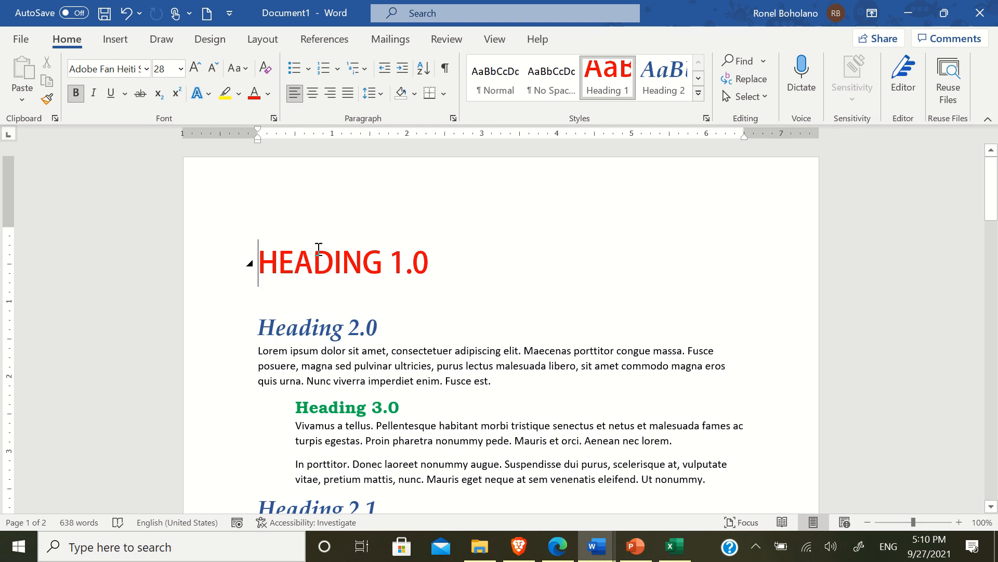
Insert the built-in Automatic Table 1 table of contents before HEADING 1.0
{"action": "left_click", "coordinate": [120, 43]}
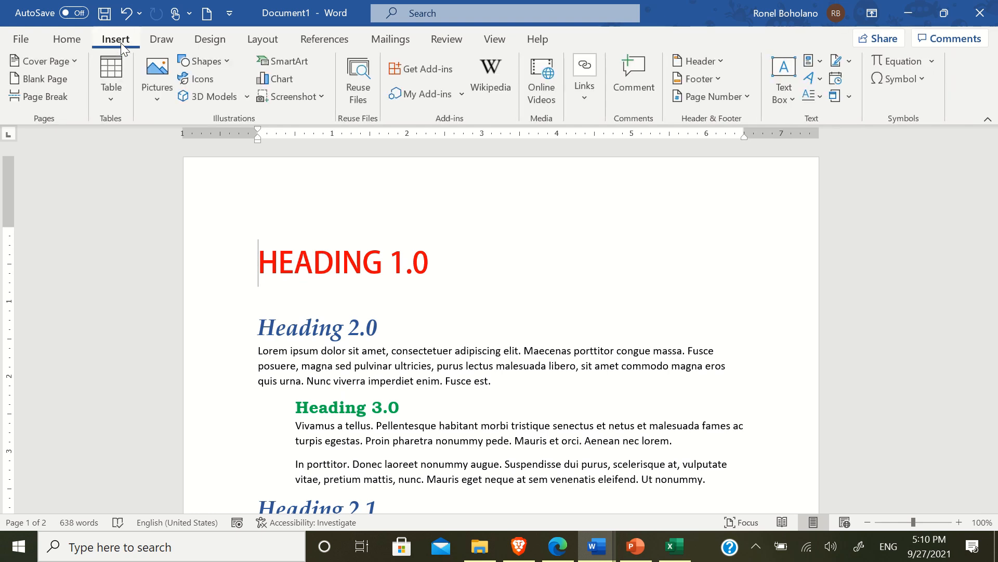
{"action": "left_click", "coordinate": [322, 42]}
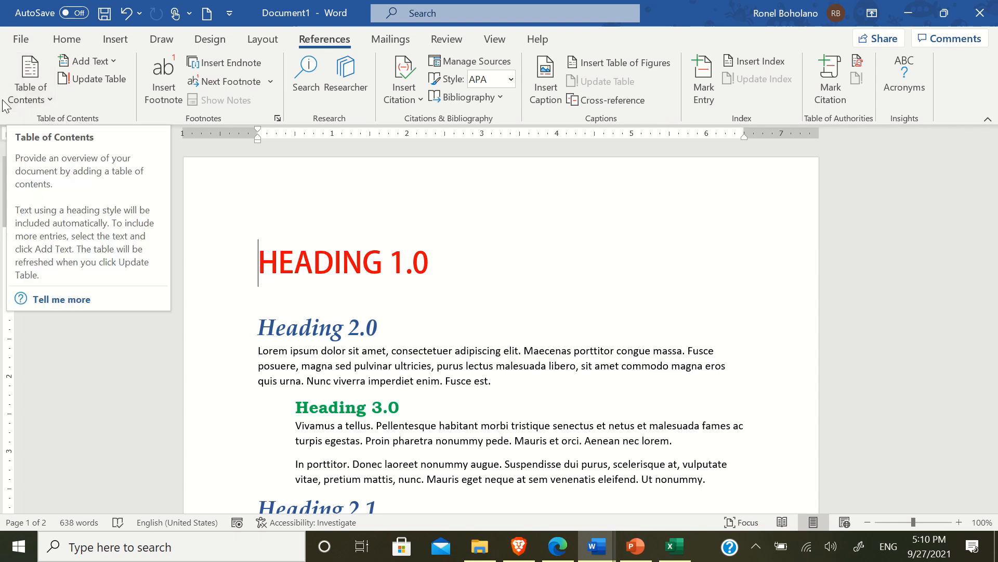
{"action": "left_click", "coordinate": [51, 99]}
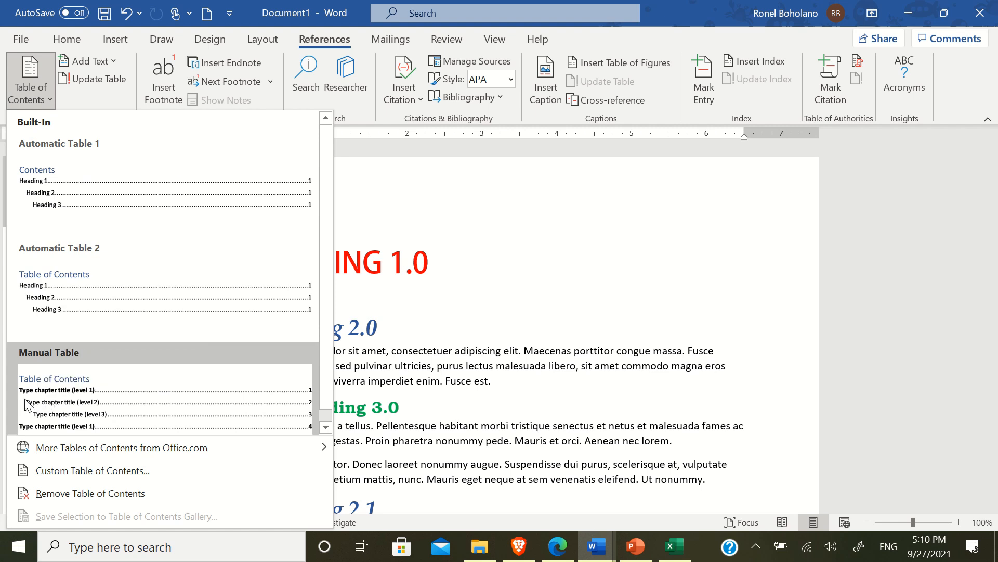
{"action": "scroll", "coordinate": [79, 377], "scroll_direction": "down", "scroll_amount": 1}
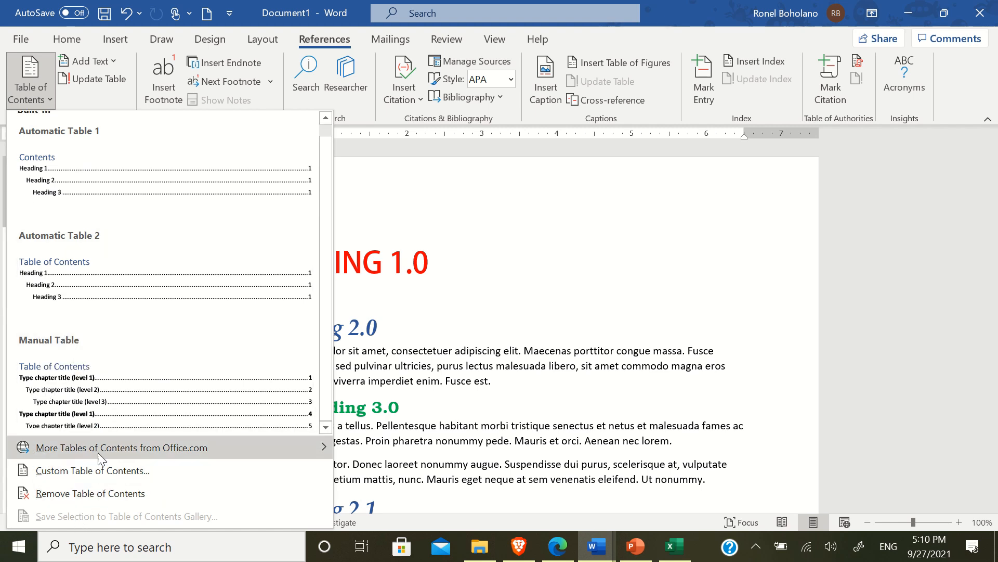
{"action": "mouse_move", "coordinate": [118, 445]}
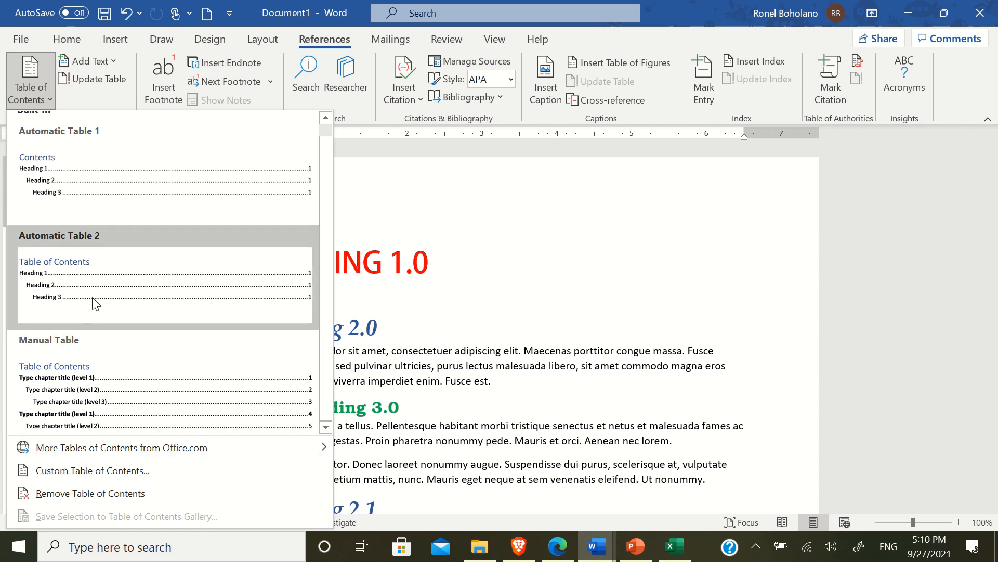
{"action": "left_click", "coordinate": [86, 200]}
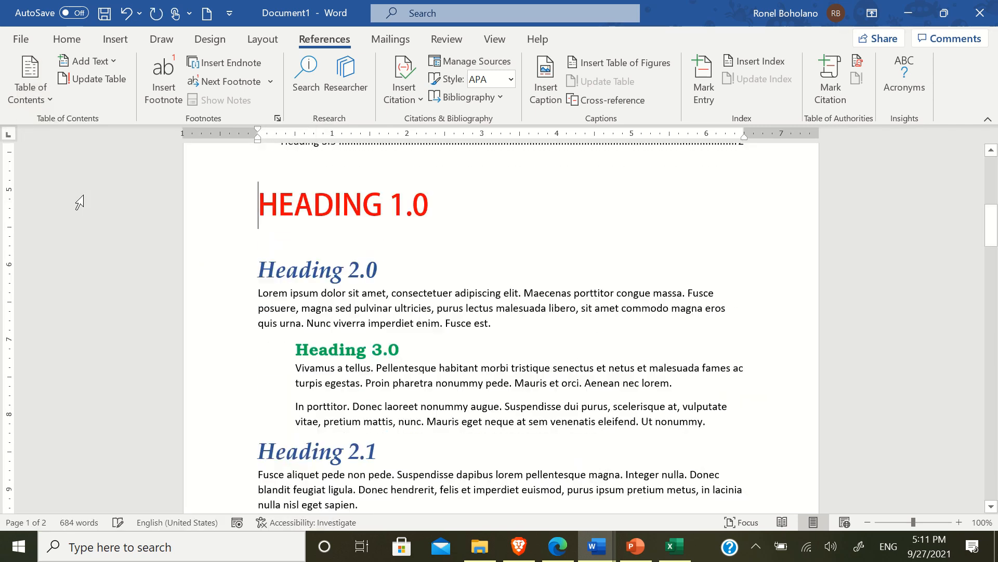
Review the entries and page numbers of the inserted contents table, and undo its insertion
{"action": "scroll", "coordinate": [141, 262], "scroll_direction": "up", "scroll_amount": 4}
{"action": "scroll", "coordinate": [142, 263], "scroll_direction": "up", "scroll_amount": 5}
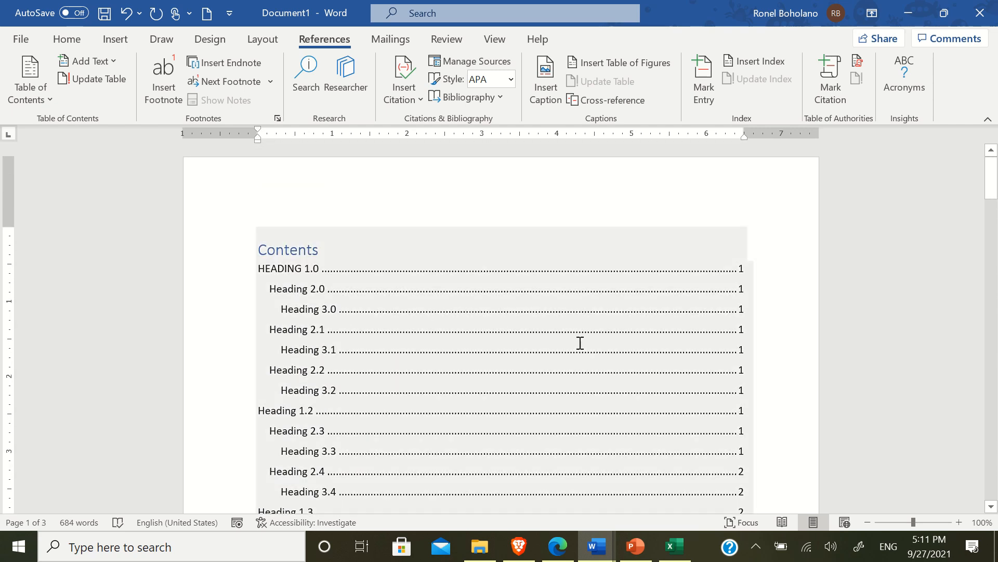
{"action": "scroll", "coordinate": [584, 342], "scroll_direction": "down", "scroll_amount": 5}
{"action": "scroll", "coordinate": [584, 342], "scroll_direction": "up", "scroll_amount": 4}
{"action": "scroll", "coordinate": [584, 343], "scroll_direction": "up", "scroll_amount": 1}
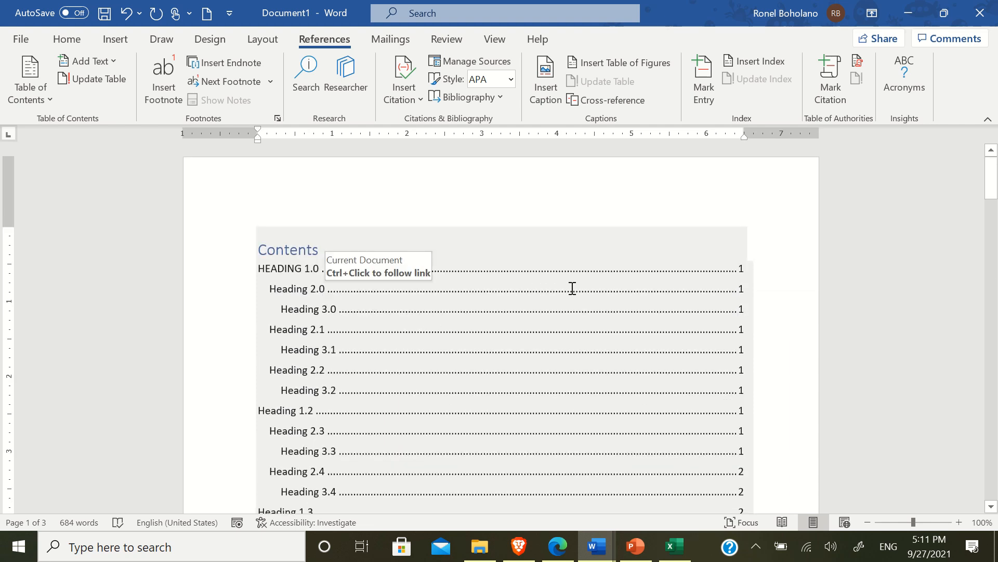
{"action": "key", "text": "ctrl+z"}
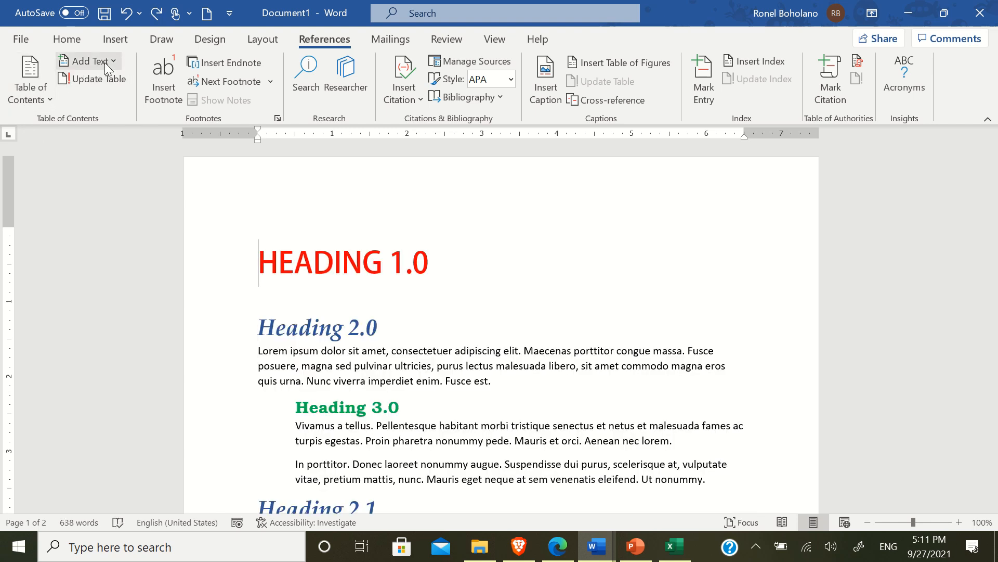
Try assigning HEADING 1.0 to contents Level 3 with Add Text, and undo the change
{"action": "left_click", "coordinate": [112, 62]}
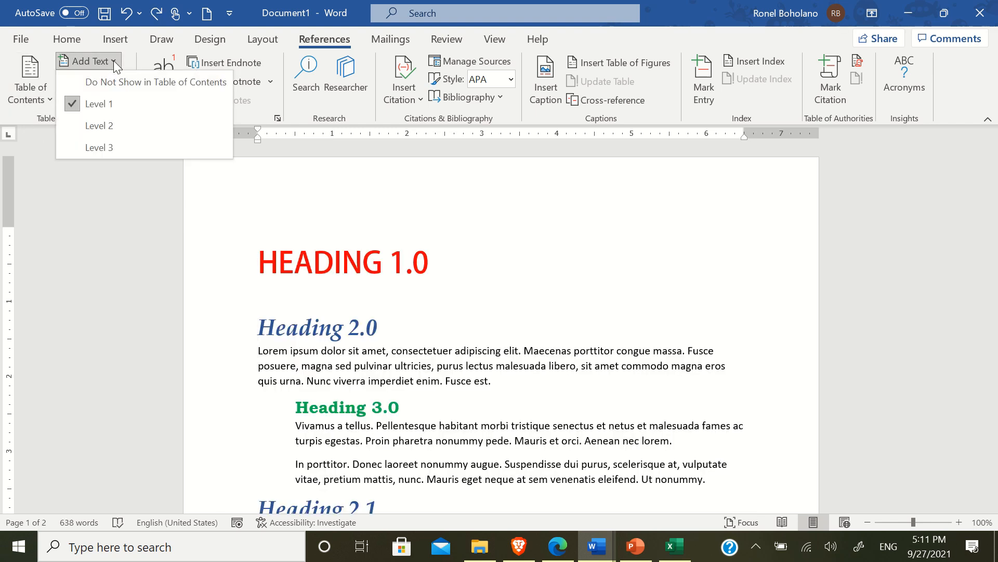
{"action": "left_click", "coordinate": [107, 144]}
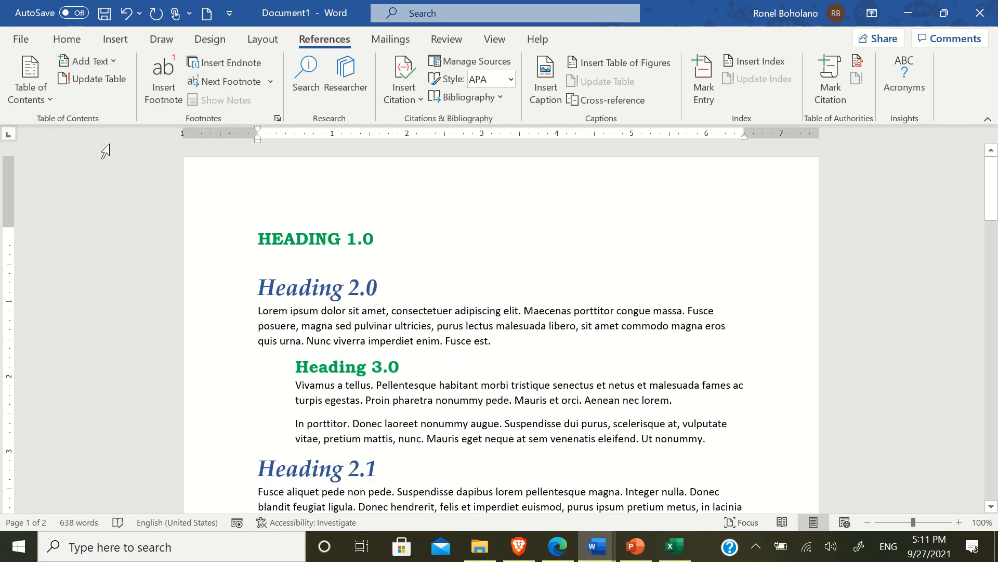
{"action": "key", "text": "ctrl+z"}
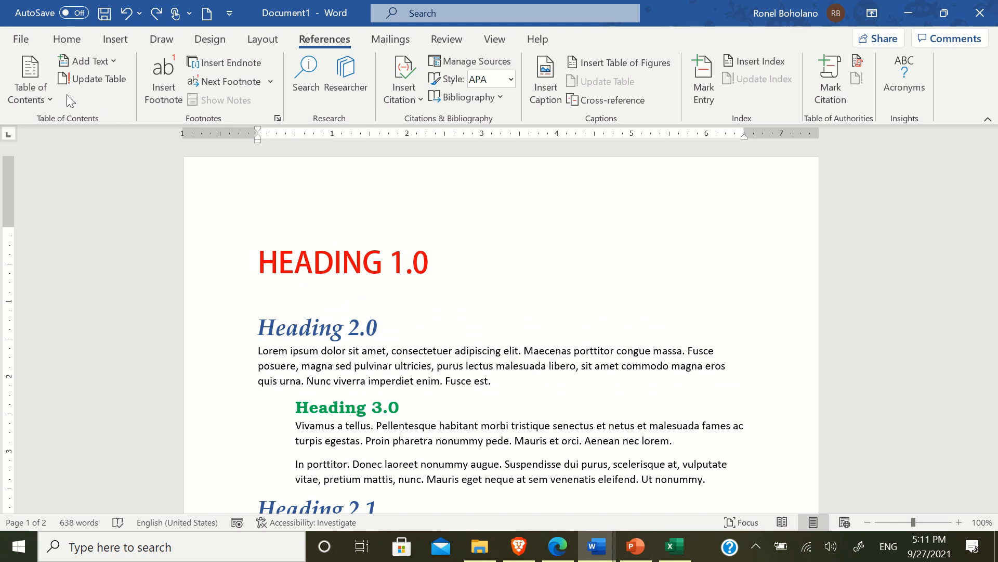
Open the gallery of built-in table of contents designs
{"action": "left_click", "coordinate": [30, 89]}
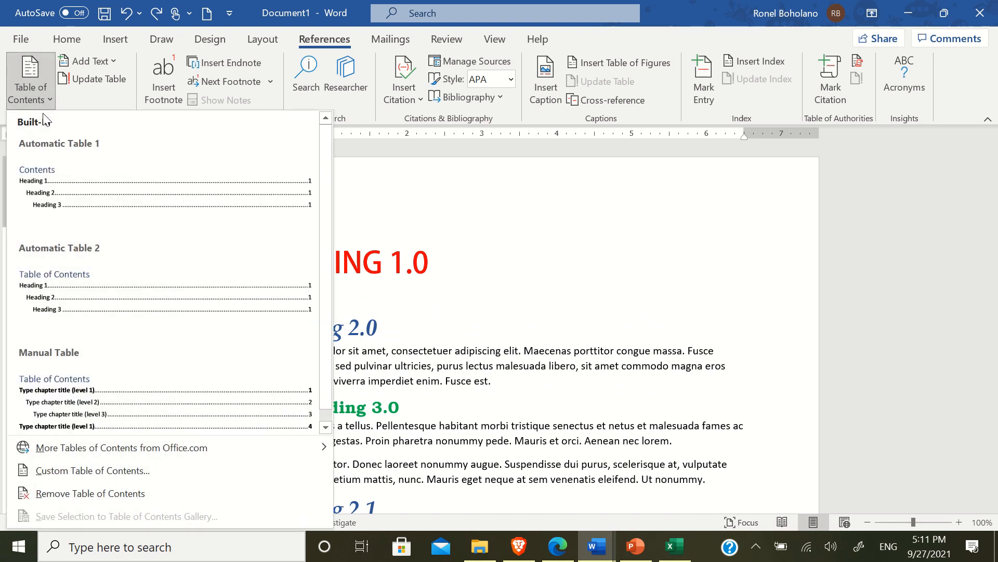
Insert an Automatic Table 2 table of contents at the start of the document, above HEADING 1.0
{"action": "left_click", "coordinate": [65, 296]}
{"action": "scroll", "coordinate": [279, 357], "scroll_direction": "up", "scroll_amount": 8}
{"action": "scroll", "coordinate": [289, 350], "scroll_direction": "up", "scroll_amount": 1}
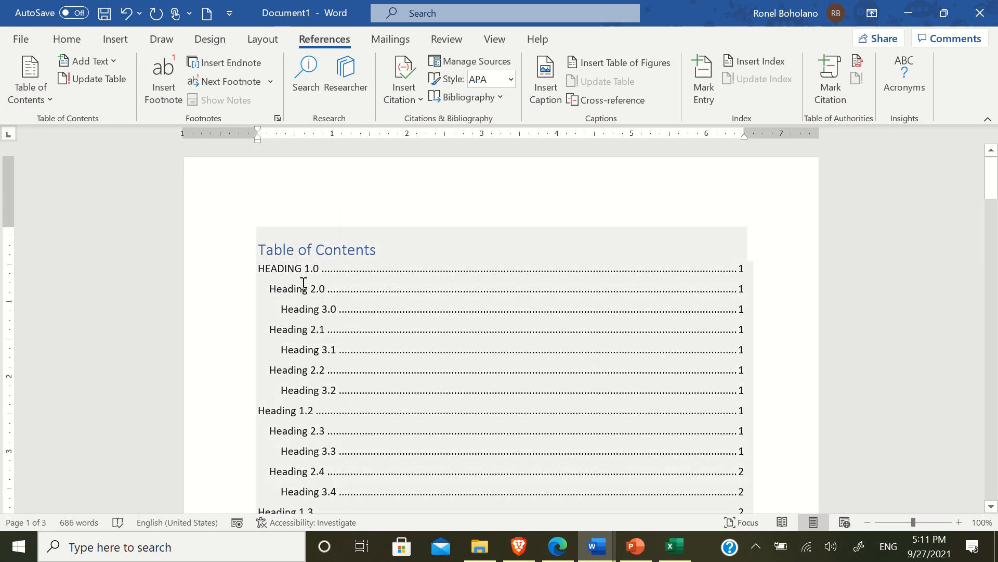
{"action": "left_click", "coordinate": [402, 250]}
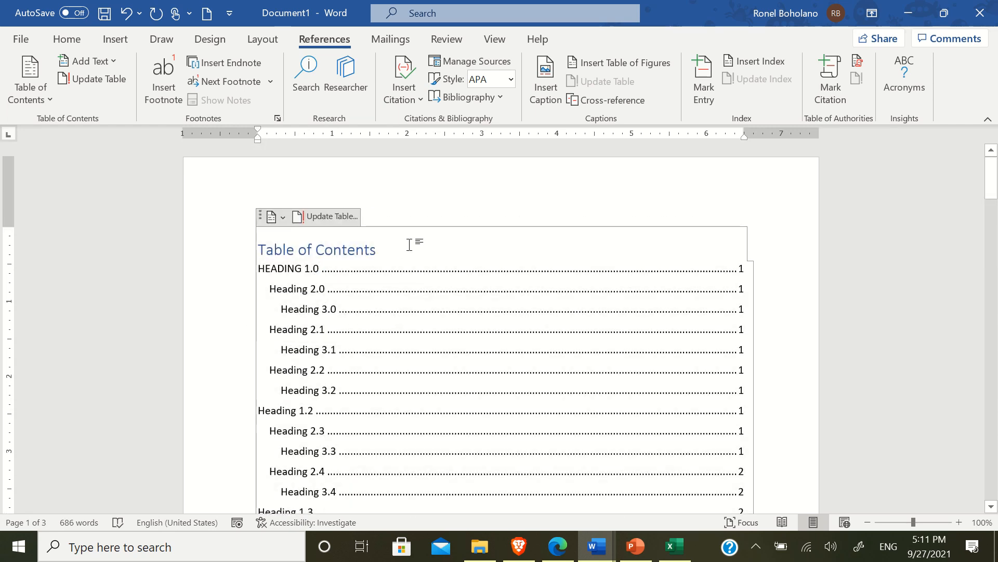
Update the entire table of contents so its entries and page numbers match the document
{"action": "scroll", "coordinate": [449, 286], "scroll_direction": "down", "scroll_amount": 3}
{"action": "scroll", "coordinate": [449, 286], "scroll_direction": "down", "scroll_amount": 20}
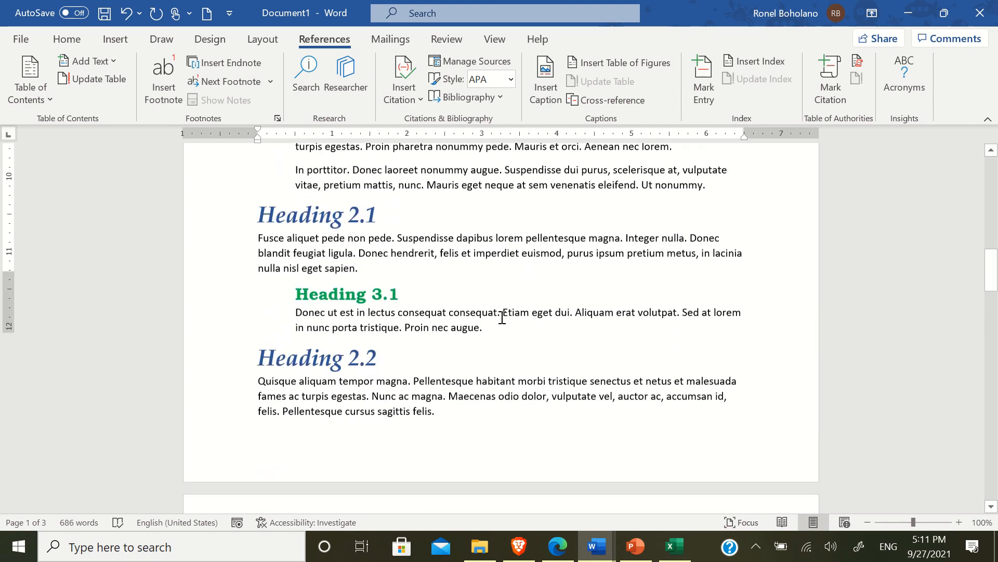
{"action": "scroll", "coordinate": [587, 374], "scroll_direction": "down", "scroll_amount": 20}
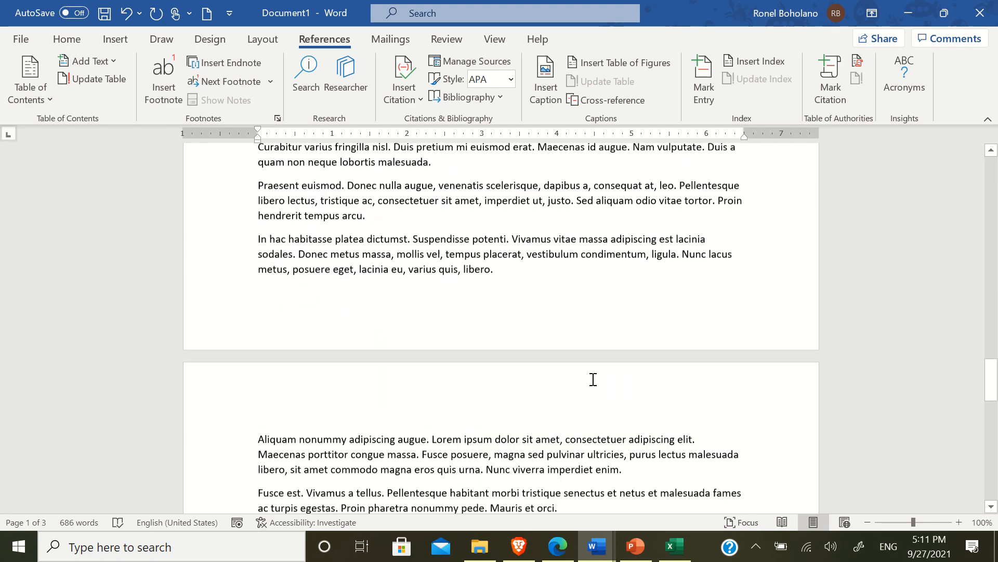
{"action": "scroll", "coordinate": [586, 364], "scroll_direction": "up", "scroll_amount": 12}
{"action": "scroll", "coordinate": [548, 330], "scroll_direction": "up", "scroll_amount": 20}
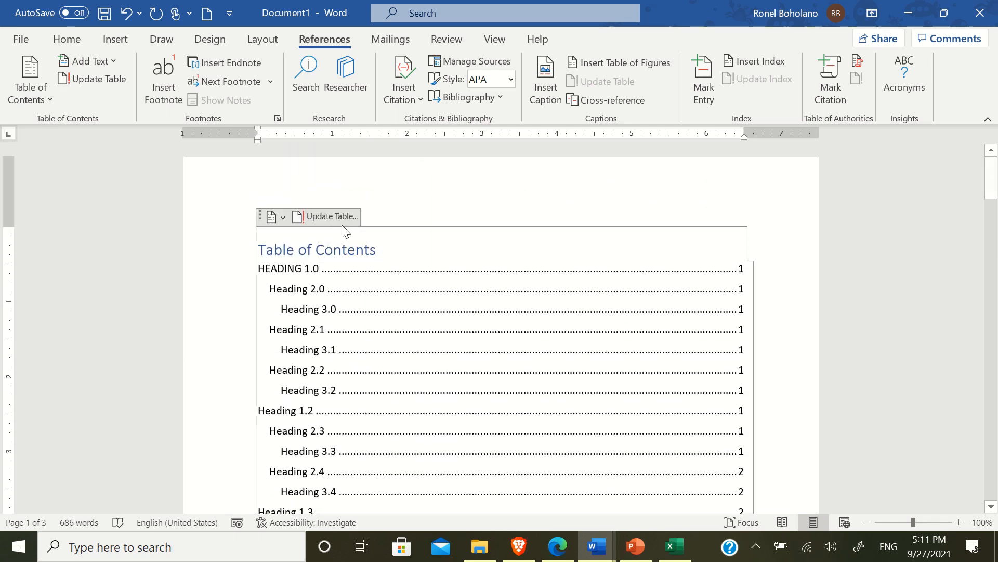
{"action": "left_click", "coordinate": [282, 218]}
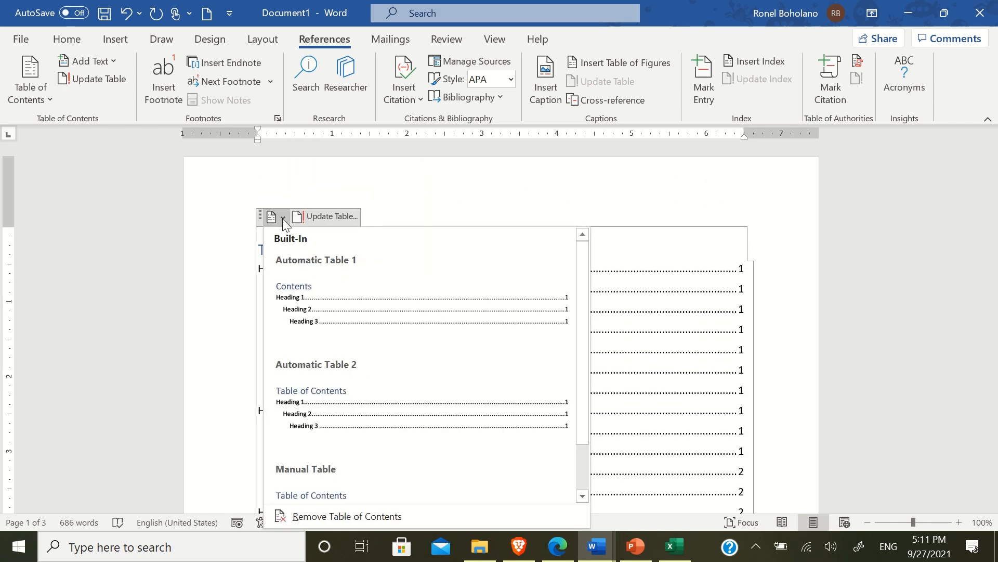
{"action": "left_click", "coordinate": [332, 216]}
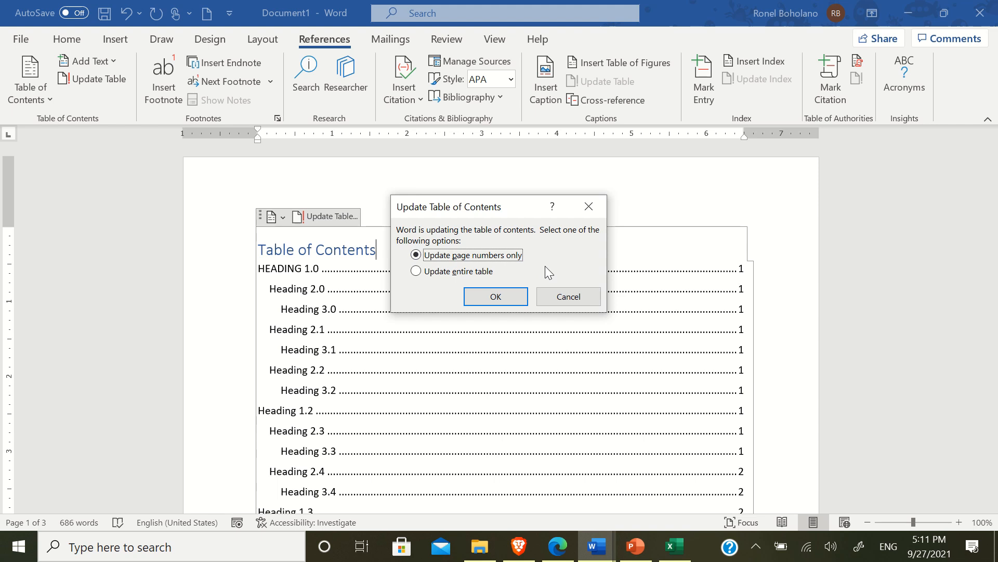
{"action": "left_click", "coordinate": [417, 273]}
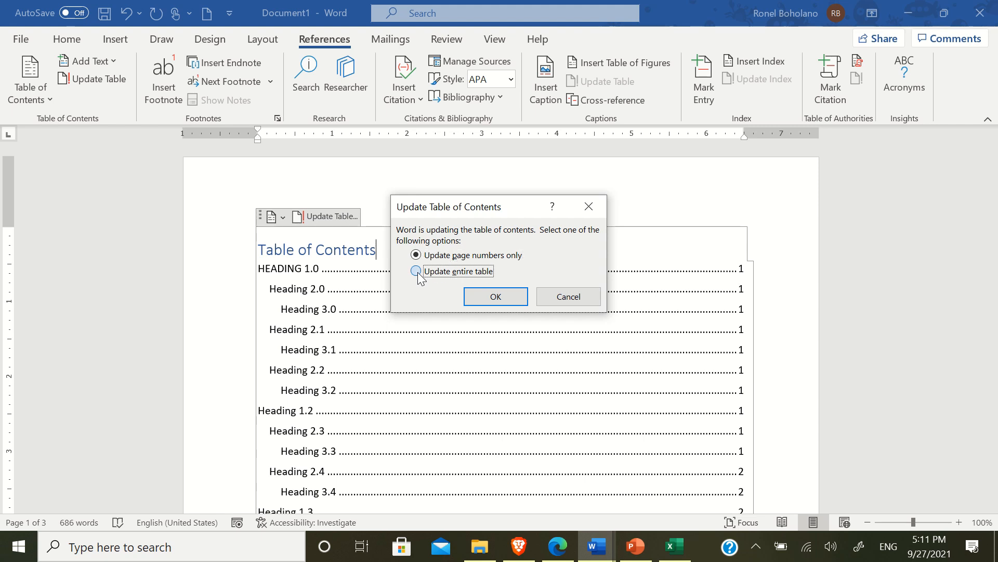
{"action": "left_click", "coordinate": [481, 298]}
{"action": "scroll", "coordinate": [485, 289], "scroll_direction": "down", "scroll_amount": 5}
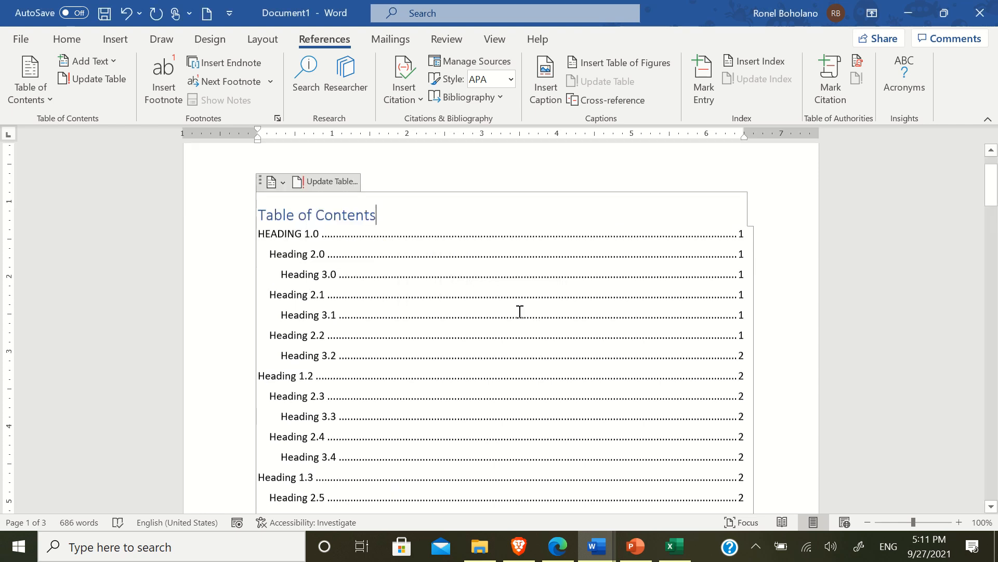
{"action": "scroll", "coordinate": [456, 253], "scroll_direction": "up", "scroll_amount": 3}
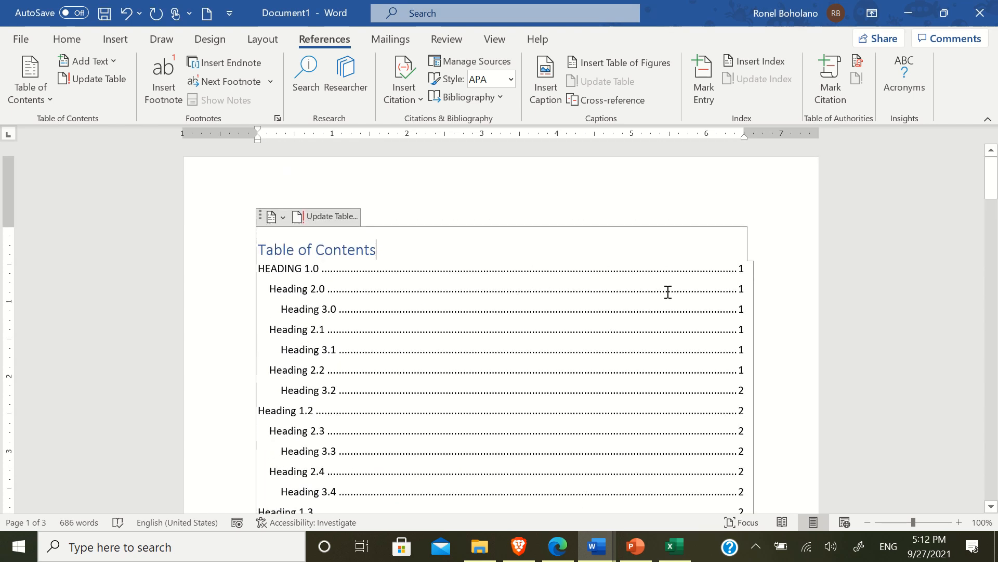
{"action": "scroll", "coordinate": [743, 318], "scroll_direction": "down", "scroll_amount": 4}
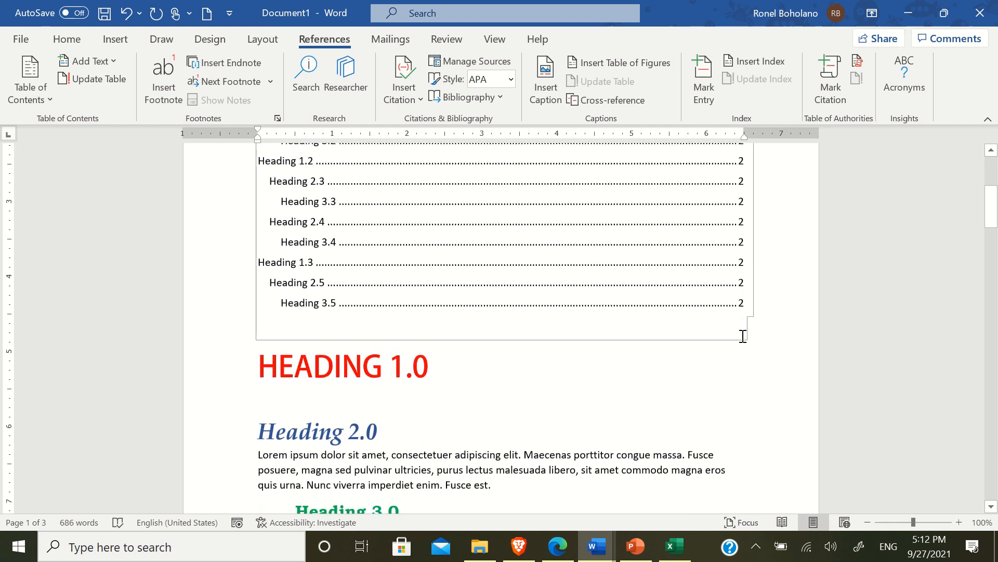
{"action": "scroll", "coordinate": [742, 327], "scroll_direction": "up", "scroll_amount": 5}
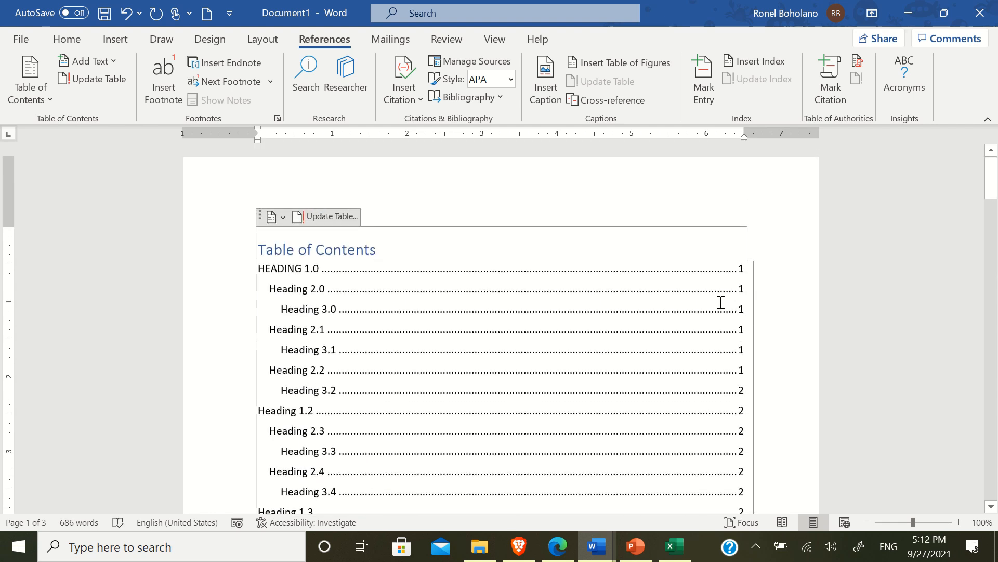
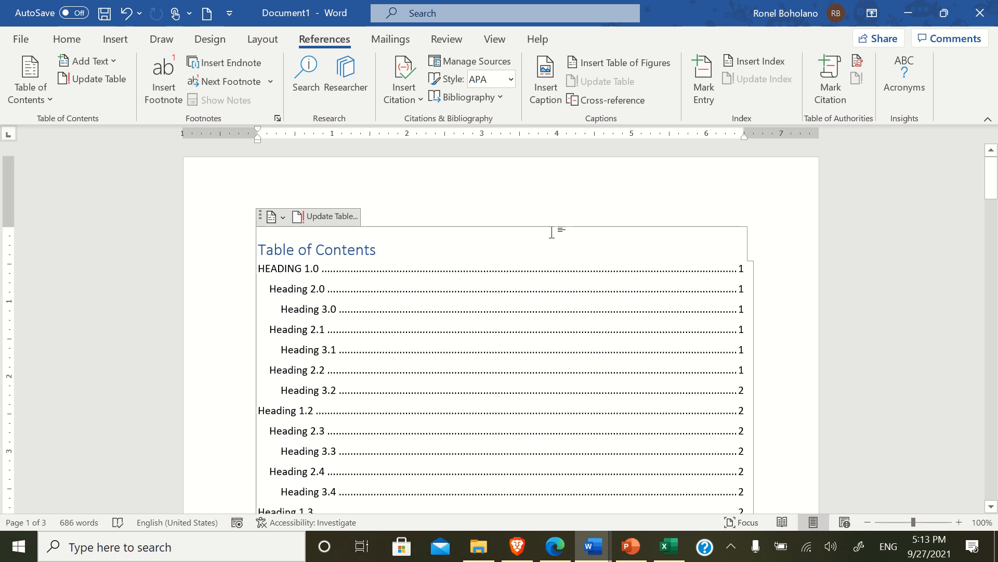
Insert the Insight 2 cover page from Office.com ahead of the table of contents
{"action": "mouse_move", "coordinate": [997, 190]}
{"action": "left_mouse_down"}
{"action": "mouse_move", "coordinate": [997, 319]}
{"action": "mouse_move", "coordinate": [997, 177]}
{"action": "left_mouse_up"}
{"action": "scroll", "coordinate": [585, 260], "scroll_direction": "down", "scroll_amount": 5}
{"action": "scroll", "coordinate": [473, 232], "scroll_direction": "up", "scroll_amount": 5}
{"action": "key", "text": "Home"}
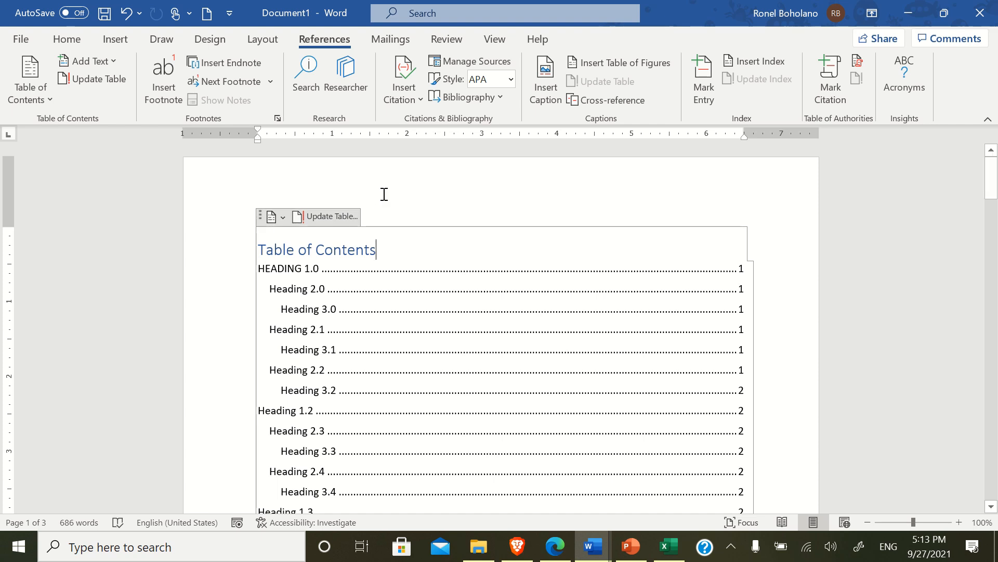
{"action": "left_click", "coordinate": [251, 219]}
{"action": "left_click", "coordinate": [250, 216]}
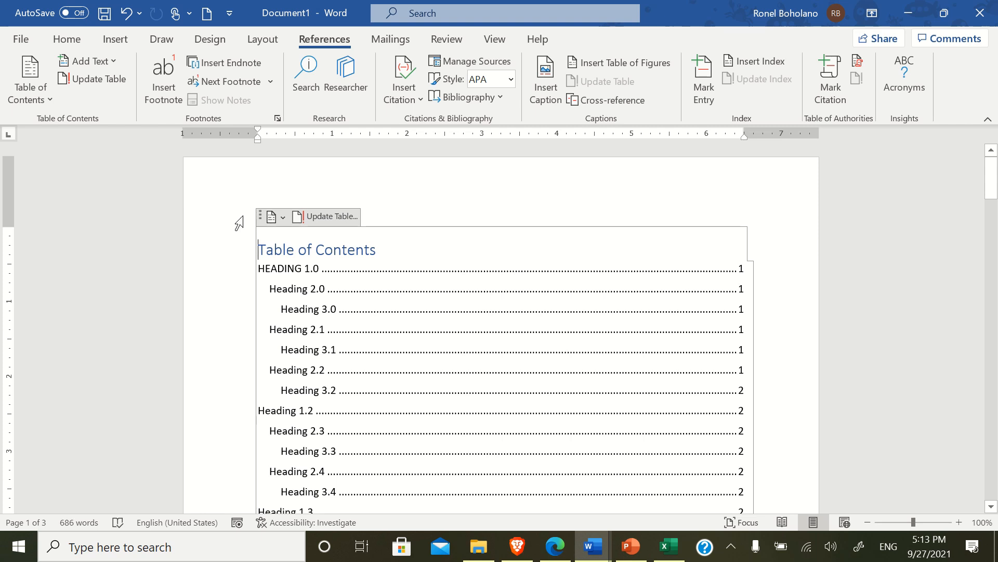
{"action": "left_click", "coordinate": [120, 40]}
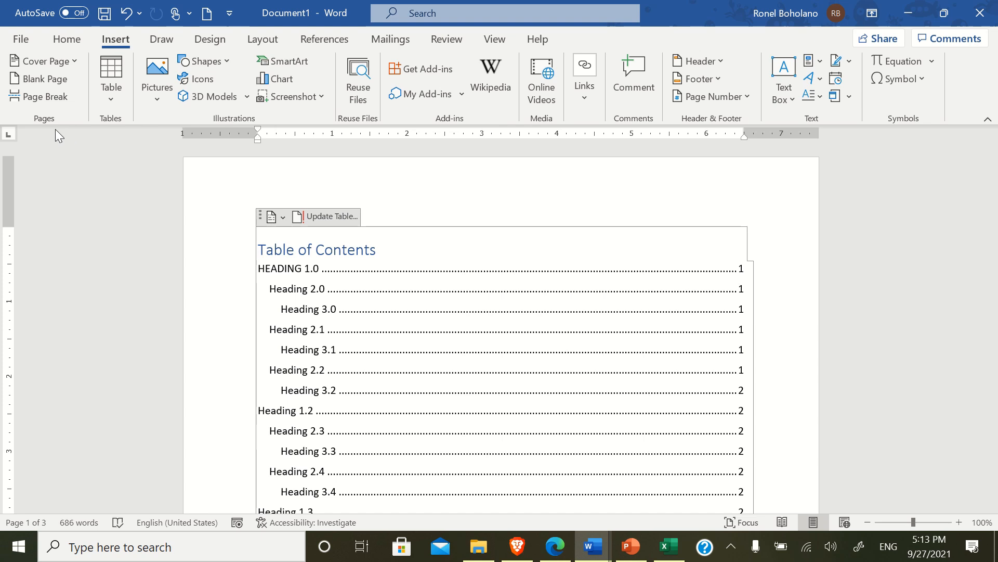
{"action": "left_click", "coordinate": [74, 61]}
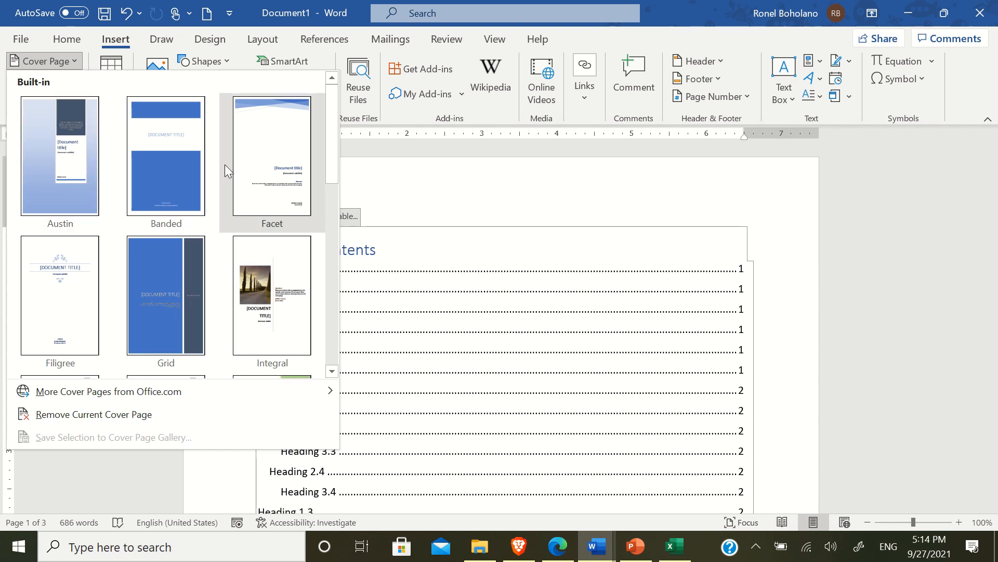
{"action": "scroll", "coordinate": [256, 279], "scroll_direction": "down", "scroll_amount": 5}
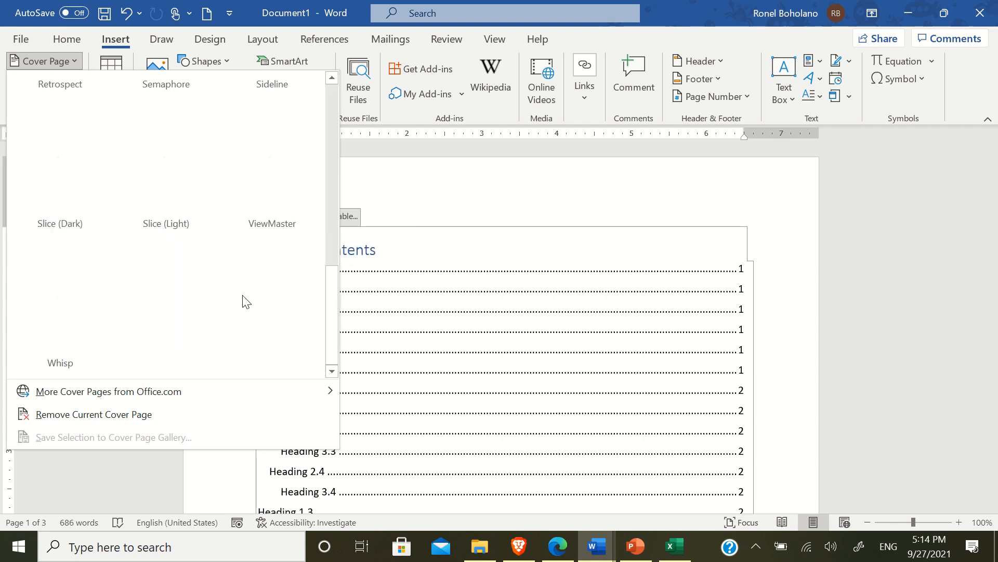
{"action": "scroll", "coordinate": [241, 279], "scroll_direction": "up", "scroll_amount": 5}
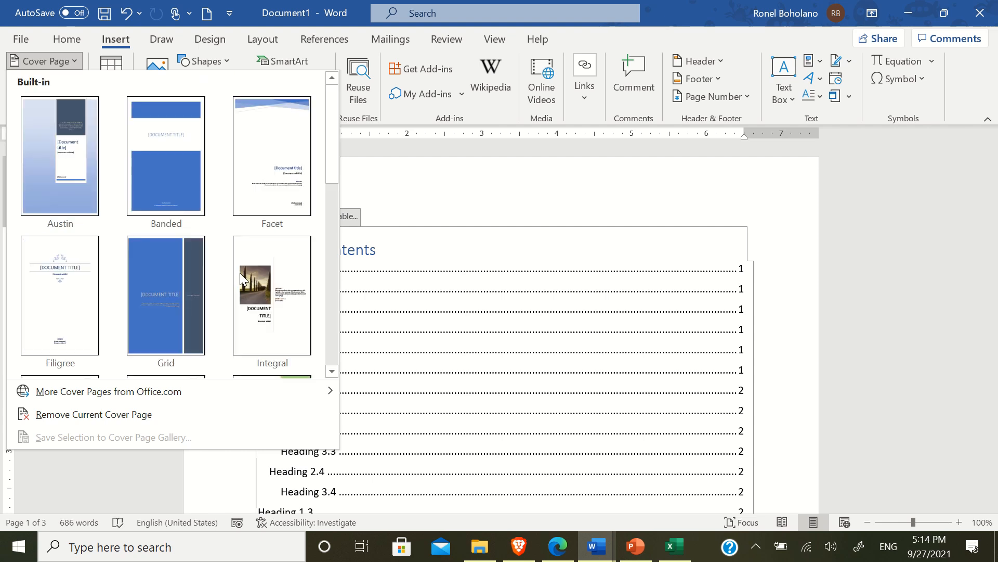
{"action": "scroll", "coordinate": [221, 280], "scroll_direction": "down", "scroll_amount": 5}
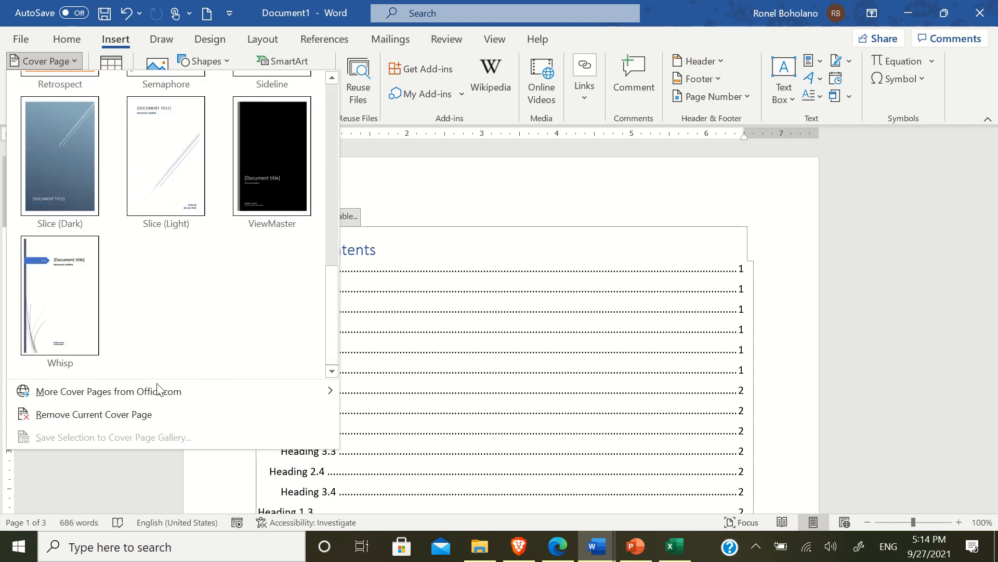
{"action": "mouse_move", "coordinate": [155, 391]}
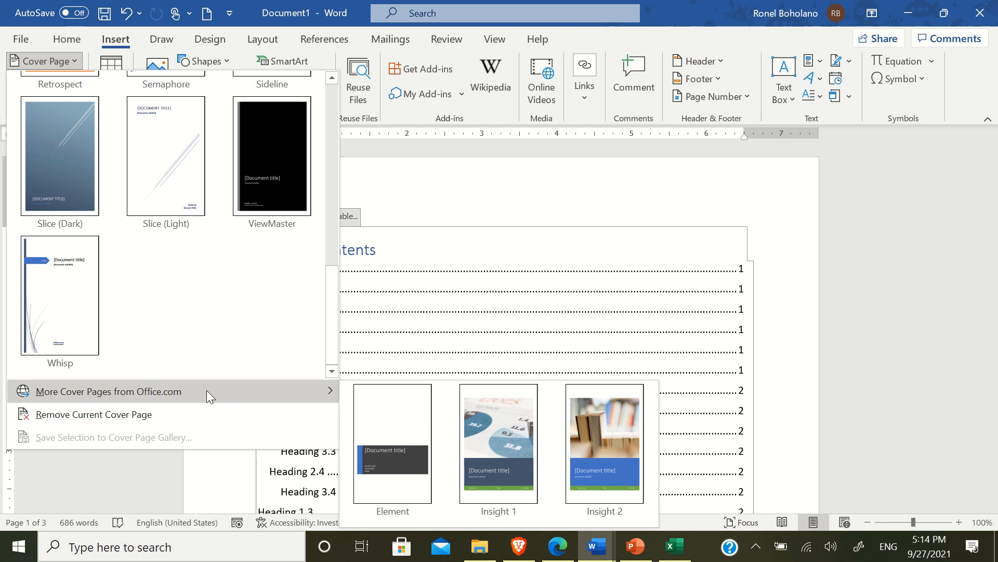
{"action": "left_click", "coordinate": [594, 466]}
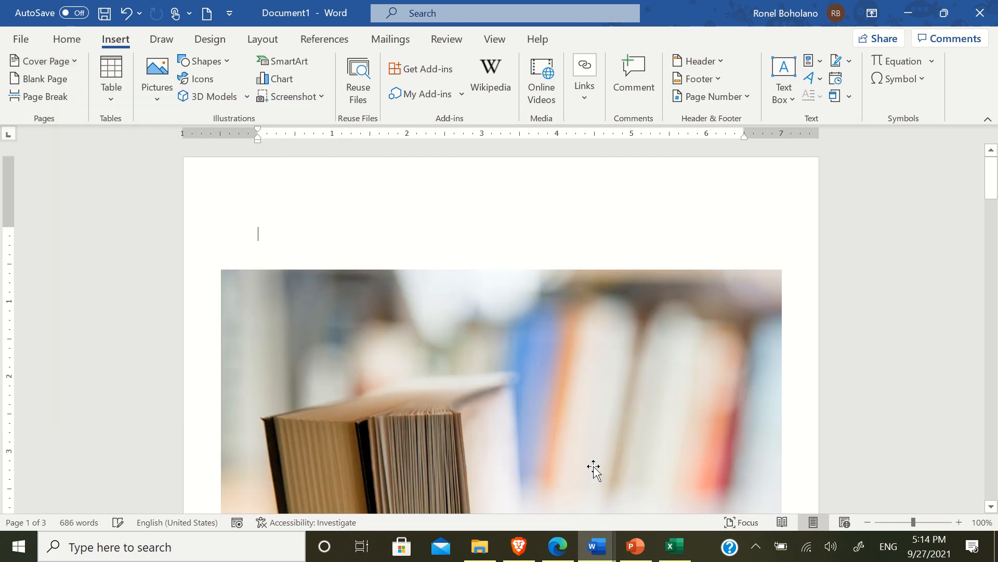
Review the cover page and fill in its title as "Document Title Sample"
{"action": "scroll", "coordinate": [554, 380], "scroll_direction": "down", "scroll_amount": 15}
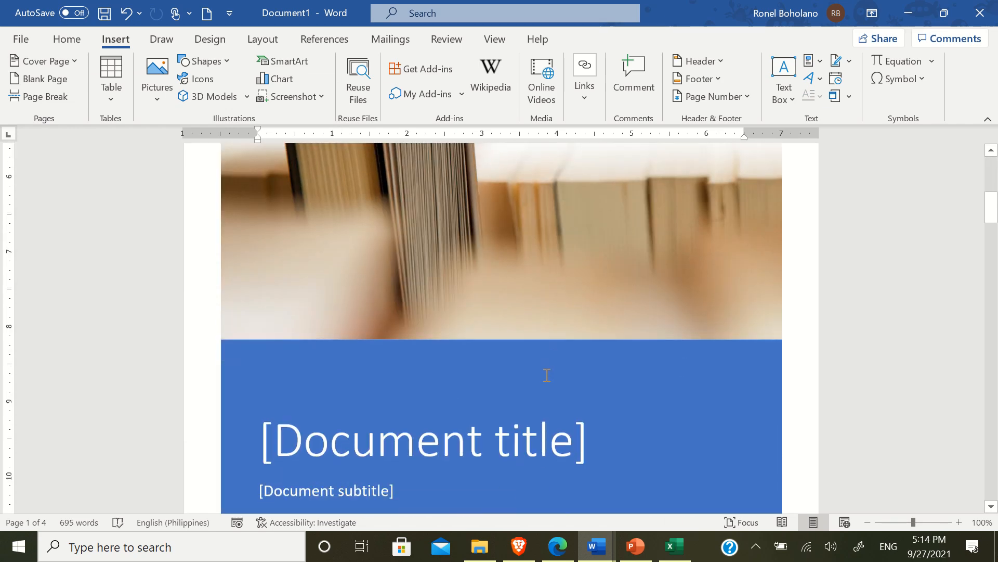
{"action": "scroll", "coordinate": [544, 377], "scroll_direction": "down", "scroll_amount": 3}
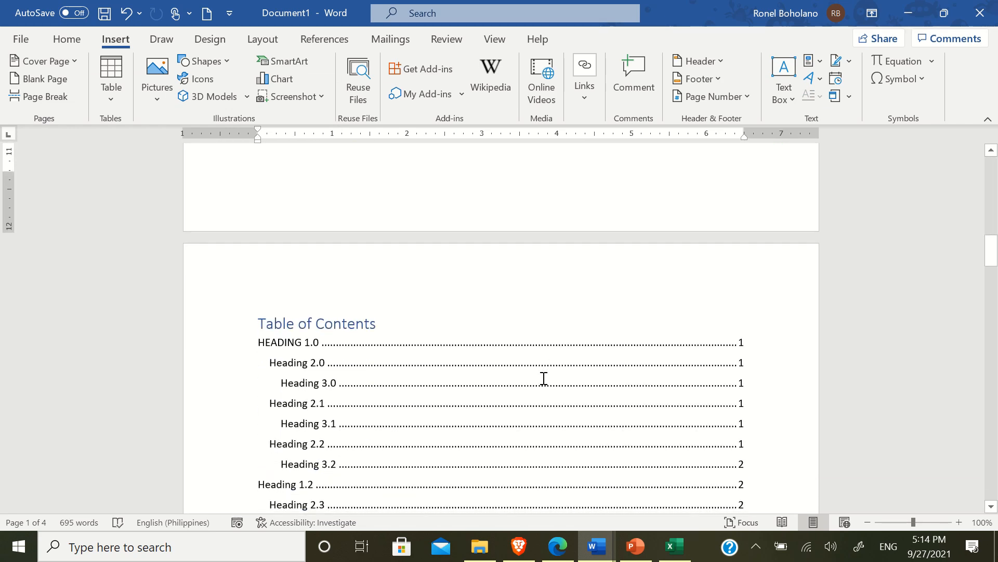
{"action": "left_click", "coordinate": [544, 378]}
{"action": "scroll", "coordinate": [550, 325], "scroll_direction": "up", "scroll_amount": 15}
{"action": "scroll", "coordinate": [551, 326], "scroll_direction": "up", "scroll_amount": 3}
{"action": "scroll", "coordinate": [549, 328], "scroll_direction": "down", "scroll_amount": 12}
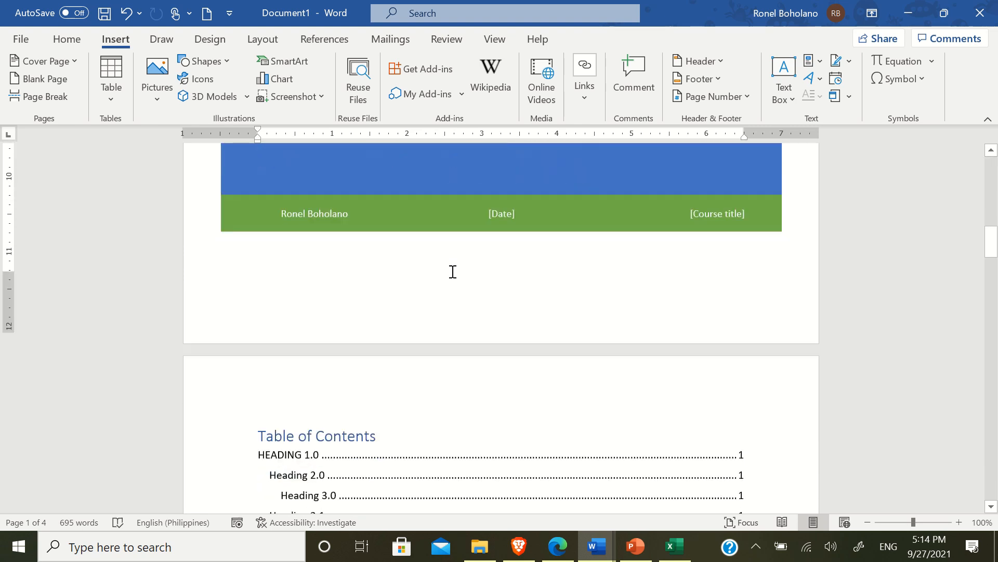
{"action": "scroll", "coordinate": [452, 272], "scroll_direction": "up", "scroll_amount": 4}
{"action": "left_click", "coordinate": [445, 258]}
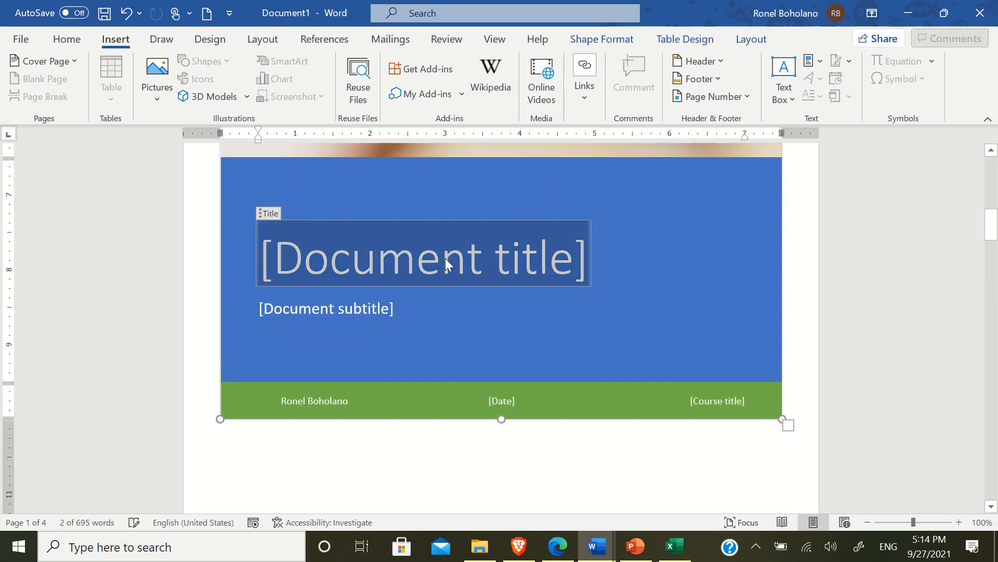
{"action": "type", "text": "Docu"}
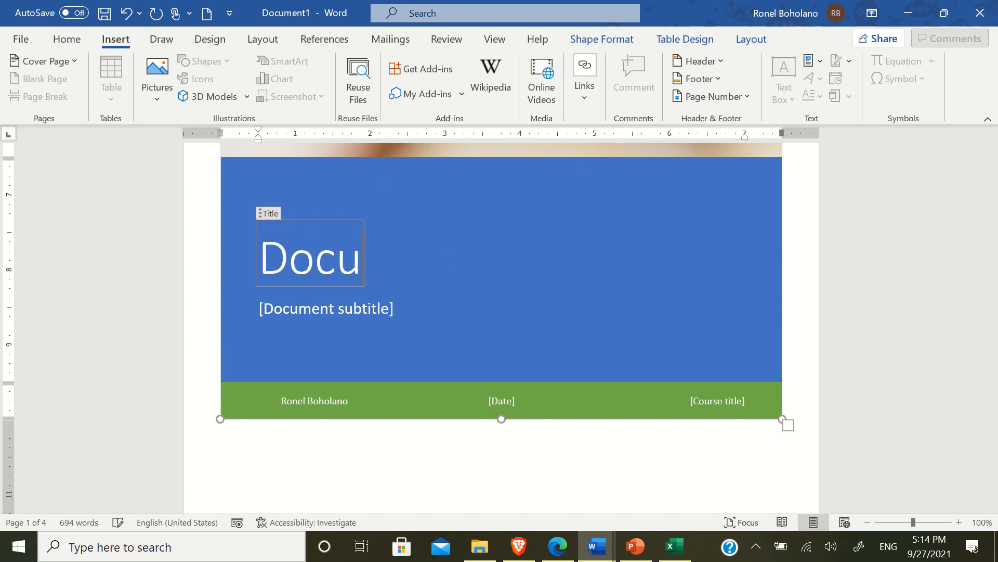
{"action": "type", "text": "ment Title Sample"}
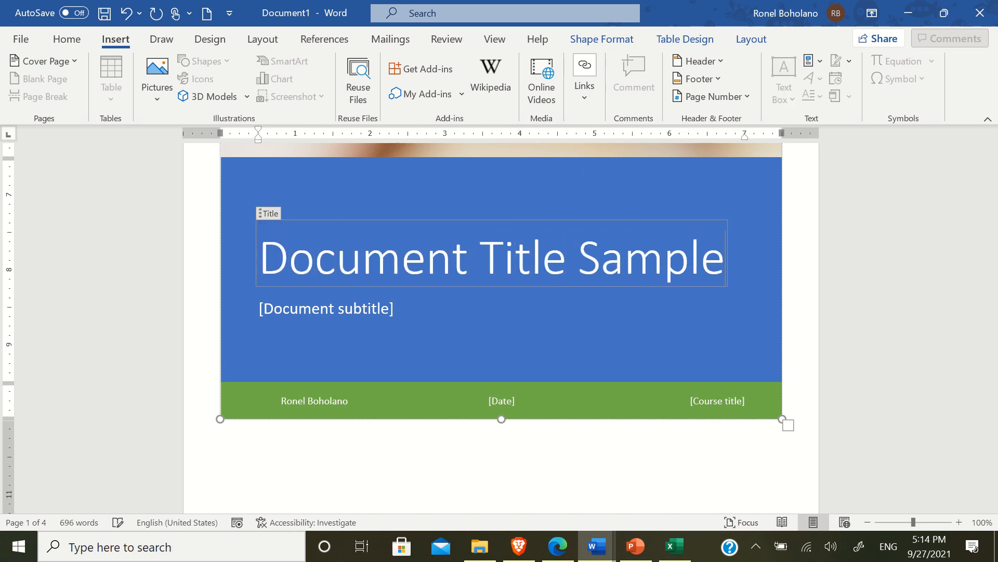
Fill in the cover page subtitle as "Document Caption / Short Abstract"
{"action": "left_click", "coordinate": [332, 309]}
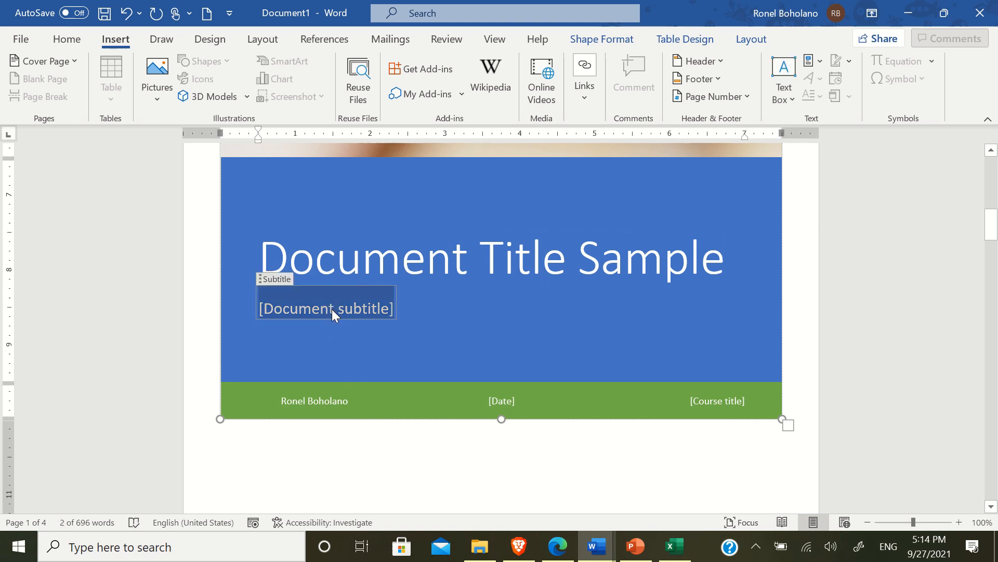
{"action": "type", "text": "Document Caption / Abstract"}
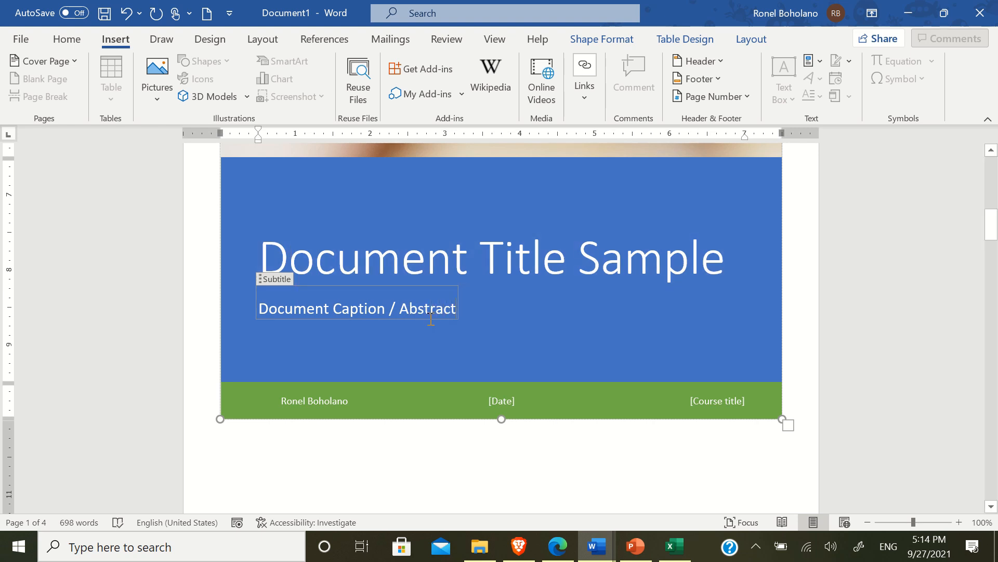
{"action": "left_click", "coordinate": [404, 308]}
{"action": "type", "text": "Short"}
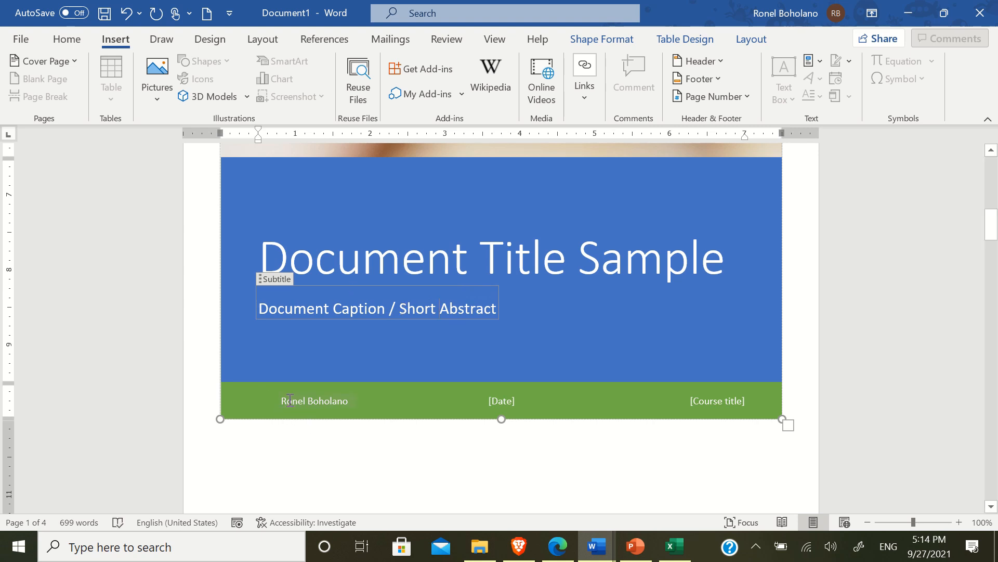
Set the cover page date to today, 9/27/21, and fill in the course title as "Sample Course Title"
{"action": "left_click", "coordinate": [507, 401]}
{"action": "left_click", "coordinate": [532, 400]}
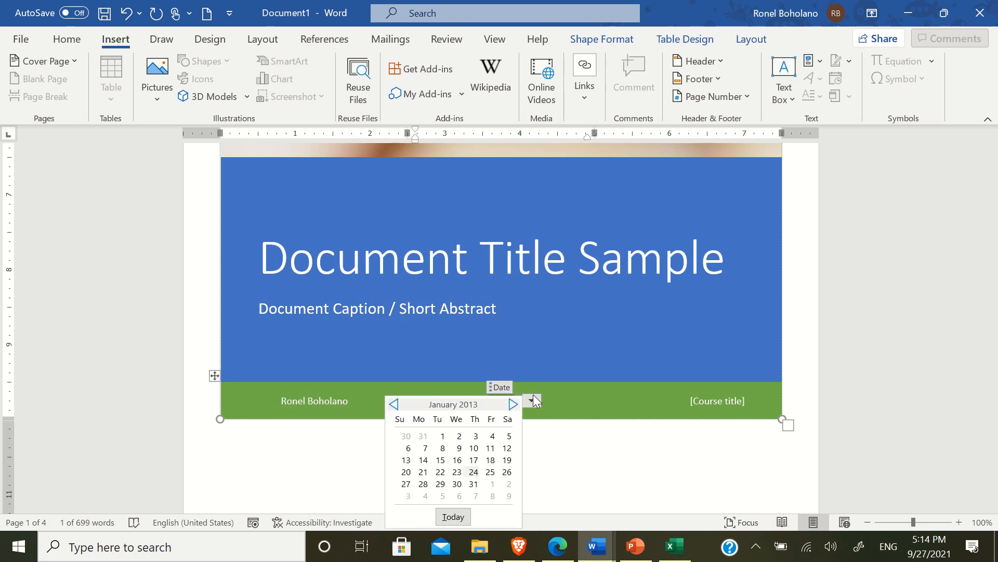
{"action": "left_click", "coordinate": [459, 518]}
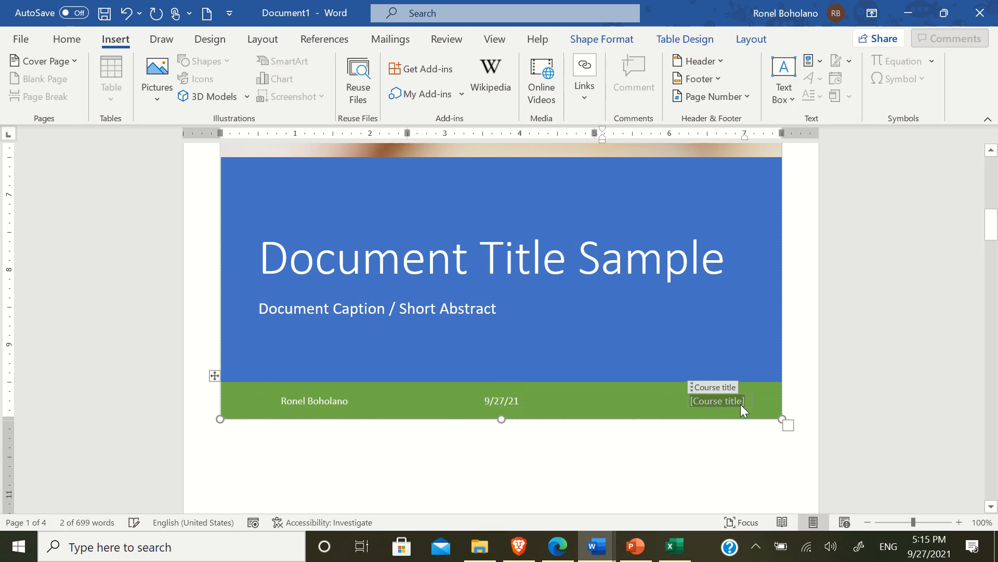
{"action": "type", "text": "Sampl"}
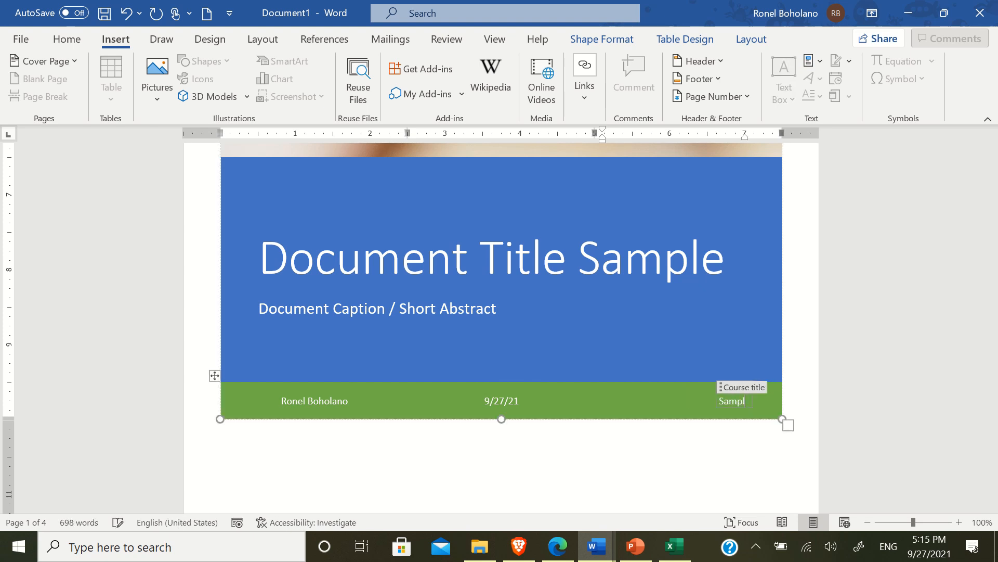
{"action": "type", "text": "e Course Title"}
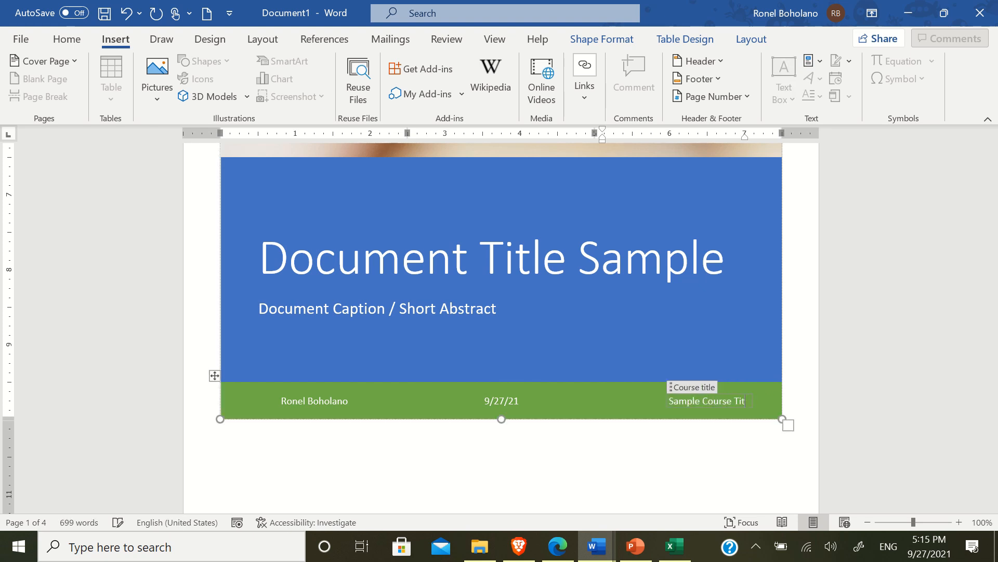
Examine the completed Insight 2 cover page, including its picture, title, subtitle, author, date and course title
{"action": "left_click", "coordinate": [857, 389]}
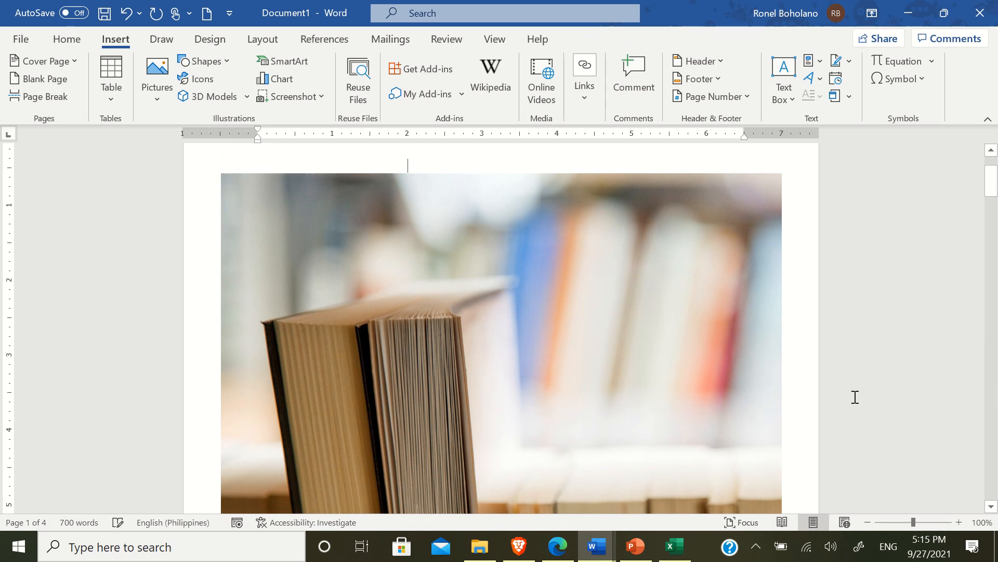
{"action": "scroll", "coordinate": [855, 395], "scroll_direction": "down", "scroll_amount": 8}
{"action": "scroll", "coordinate": [869, 381], "scroll_direction": "down", "scroll_amount": 10}
{"action": "scroll", "coordinate": [864, 354], "scroll_direction": "up", "scroll_amount": 7}
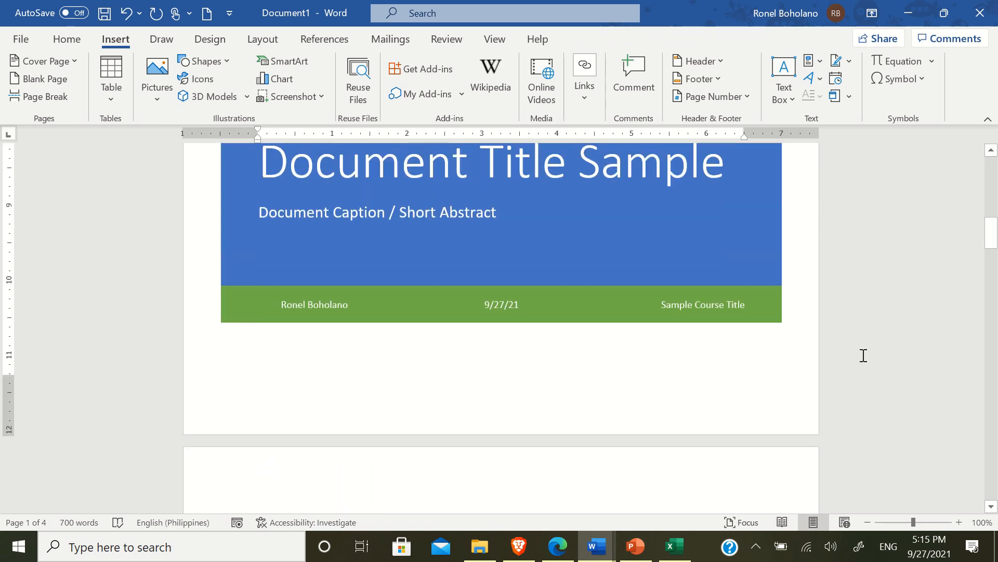
{"action": "scroll", "coordinate": [843, 361], "scroll_direction": "up", "scroll_amount": 15}
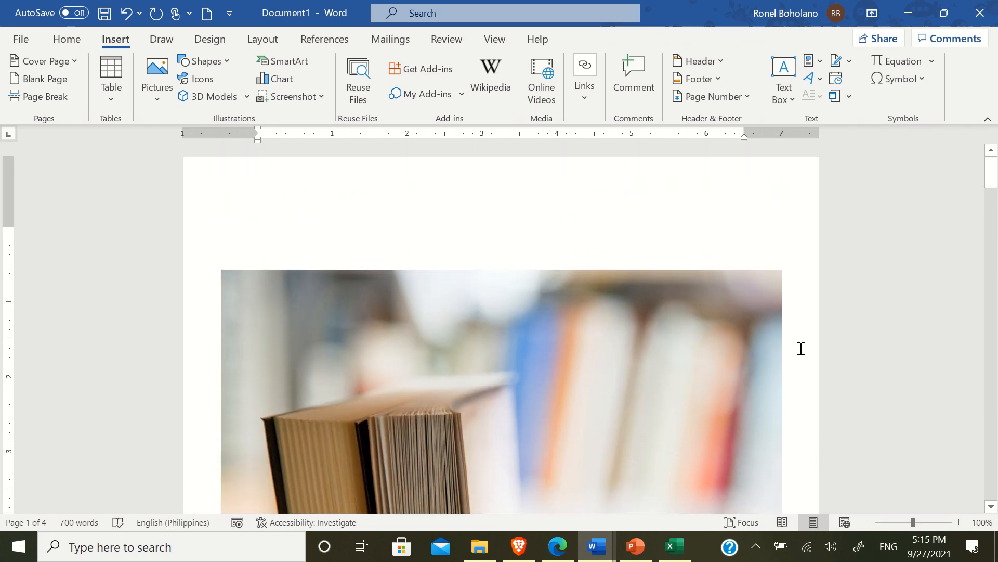
{"action": "scroll", "coordinate": [800, 348], "scroll_direction": "down", "scroll_amount": 5}
{"action": "scroll", "coordinate": [749, 338], "scroll_direction": "down", "scroll_amount": 10}
{"action": "scroll", "coordinate": [716, 327], "scroll_direction": "up", "scroll_amount": 6}
{"action": "scroll", "coordinate": [708, 316], "scroll_direction": "up", "scroll_amount": 10}
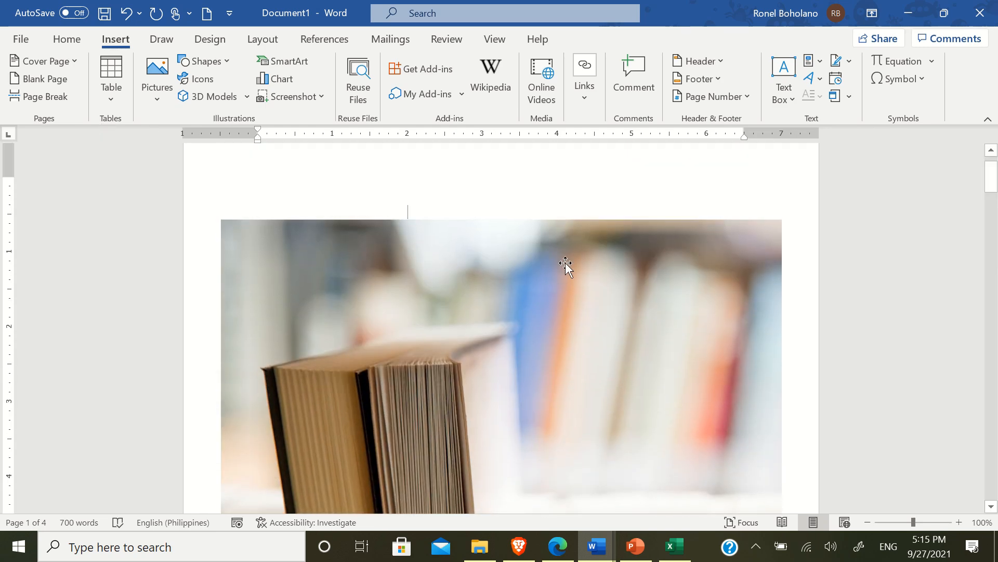
{"action": "left_click_drag", "start_coordinate": [991, 174], "coordinate": [997, 166]}
{"action": "left_click", "coordinate": [327, 333]}
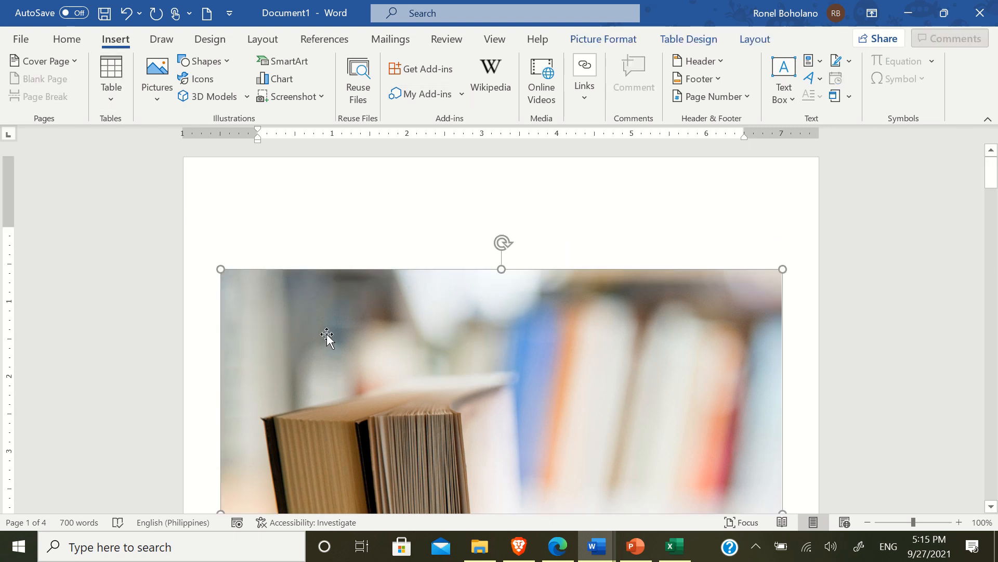
{"action": "left_click", "coordinate": [73, 61]}
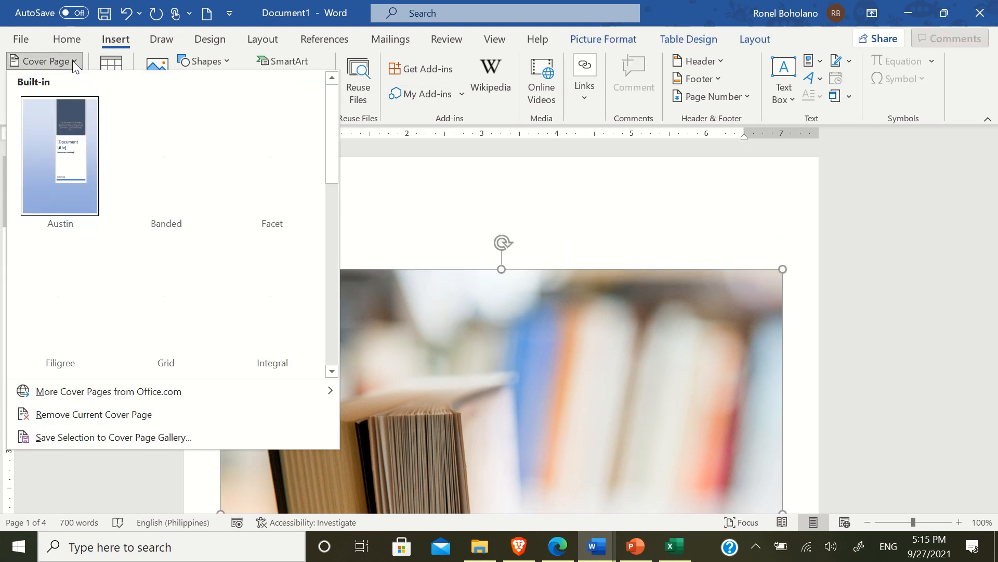
{"action": "left_click", "coordinate": [622, 383]}
{"action": "double_click", "coordinate": [622, 383]}
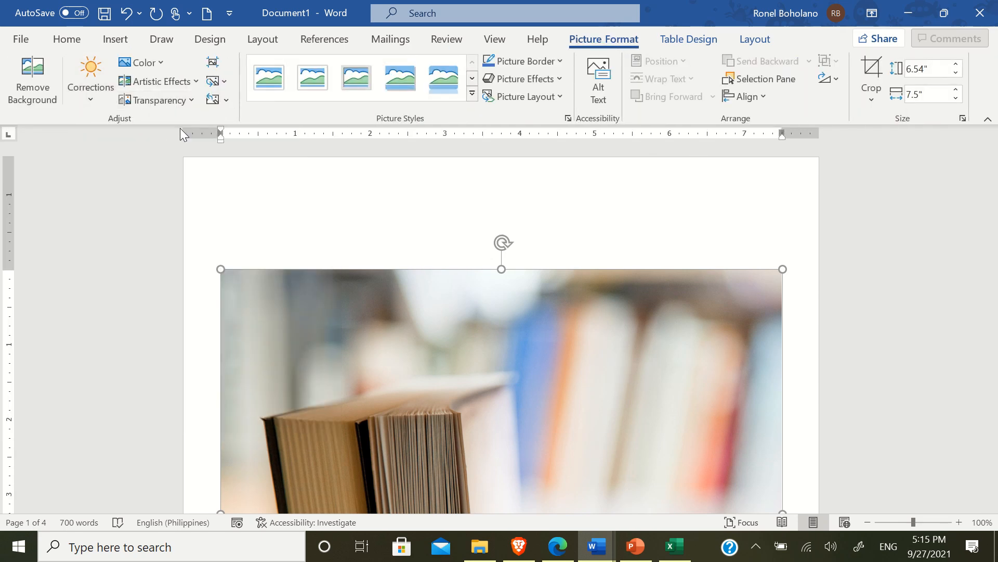
{"action": "scroll", "coordinate": [432, 247], "scroll_direction": "down", "scroll_amount": 8}
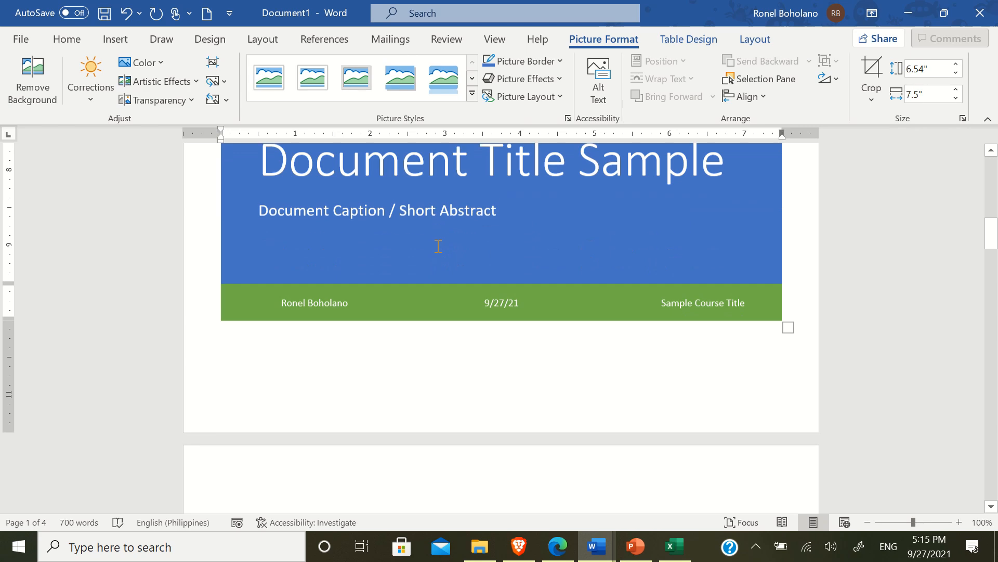
{"action": "scroll", "coordinate": [434, 244], "scroll_direction": "up", "scroll_amount": 8}
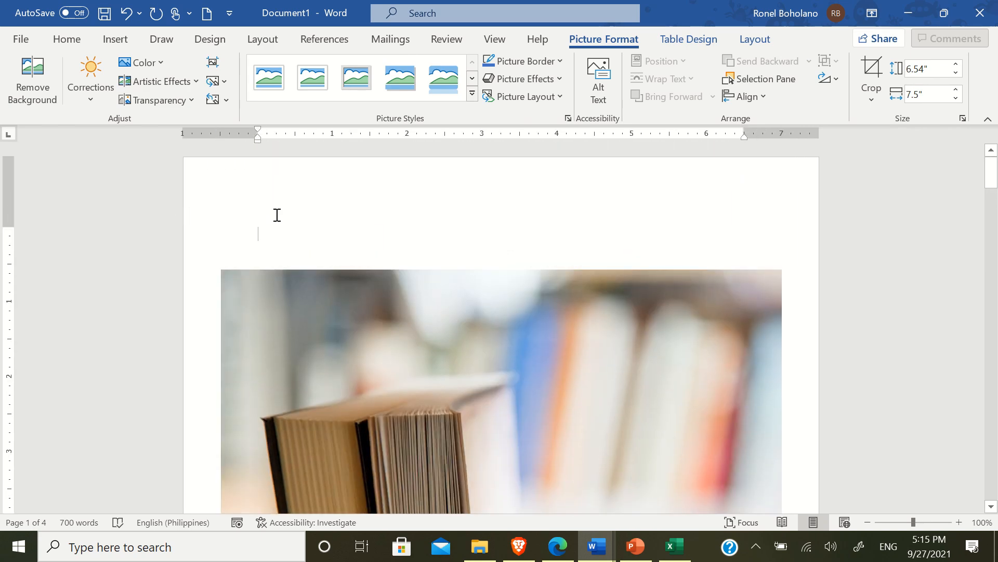
Replace the current cover page with the built-in Whisp design
{"action": "left_click", "coordinate": [277, 216]}
{"action": "left_click", "coordinate": [116, 39]}
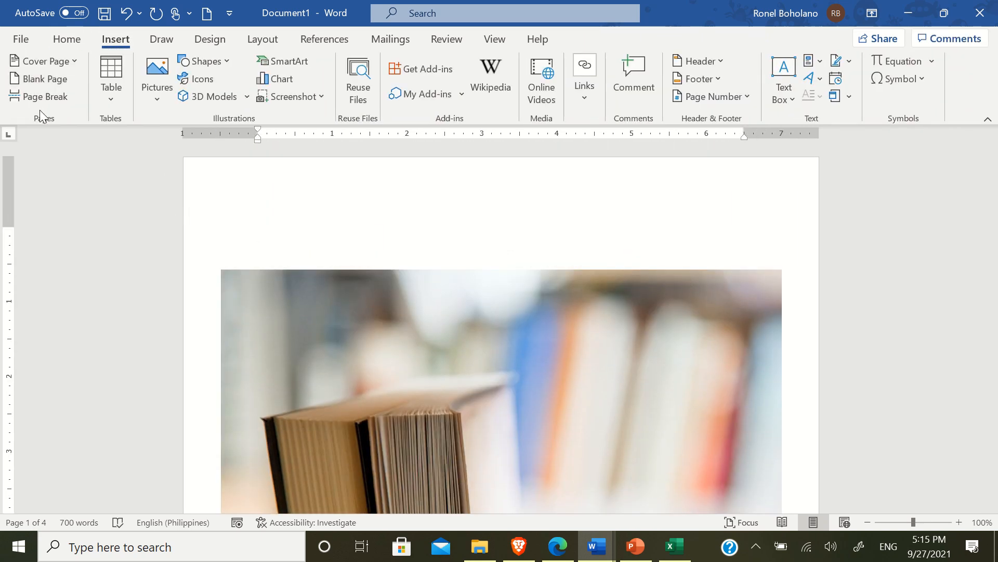
{"action": "left_click", "coordinate": [71, 60]}
{"action": "scroll", "coordinate": [220, 258], "scroll_direction": "down", "scroll_amount": 5}
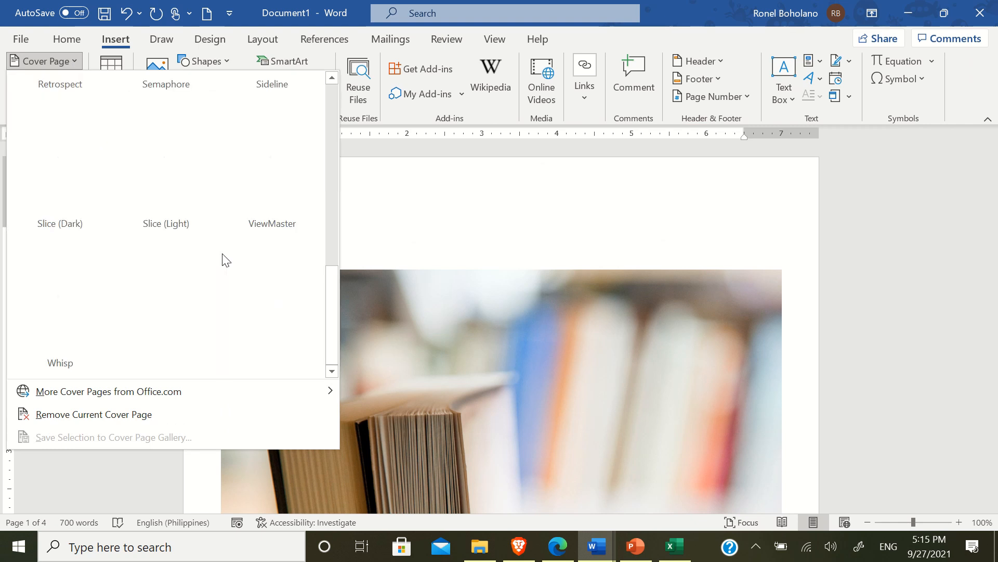
{"action": "scroll", "coordinate": [223, 247], "scroll_direction": "up", "scroll_amount": 5}
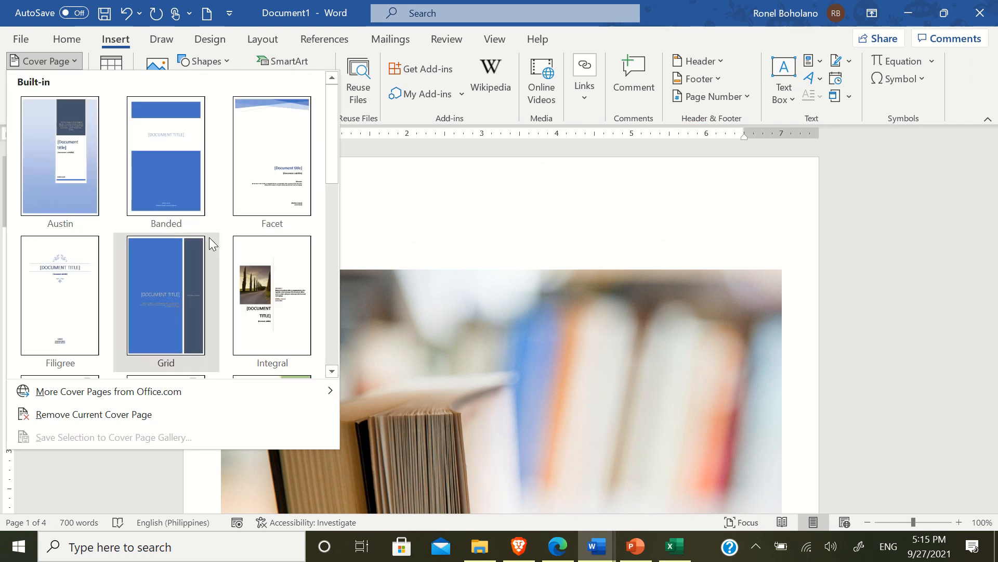
{"action": "scroll", "coordinate": [245, 269], "scroll_direction": "down", "scroll_amount": 5}
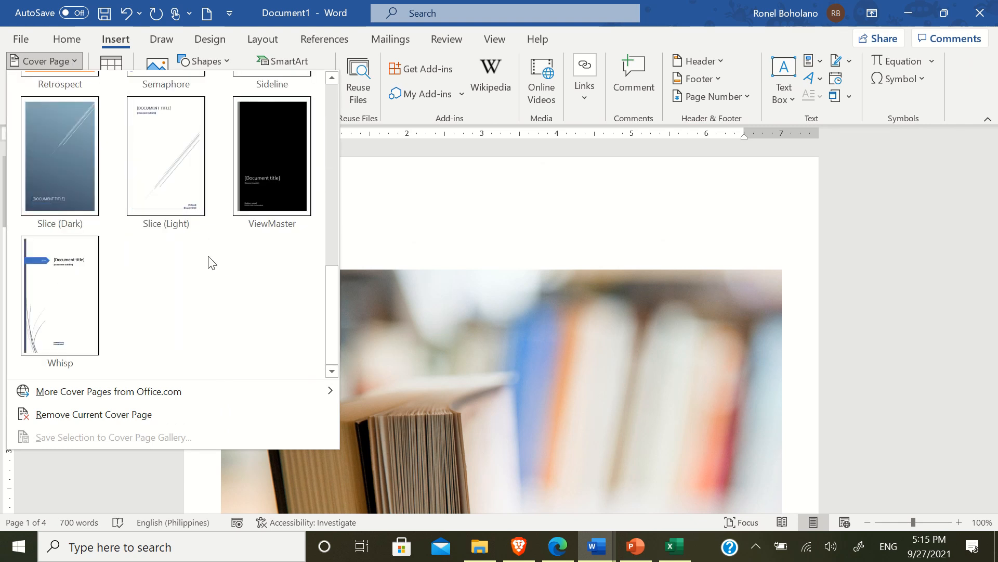
{"action": "left_click", "coordinate": [87, 305]}
Examine the Whisp cover page's layout, title, subtitle and date
{"action": "scroll", "coordinate": [478, 307], "scroll_direction": "down", "scroll_amount": 5}
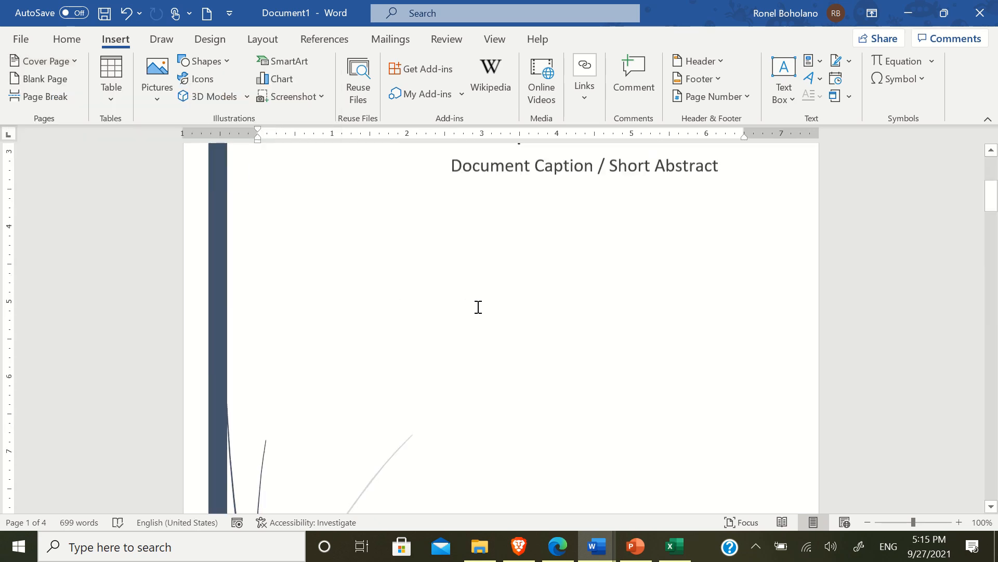
{"action": "scroll", "coordinate": [488, 299], "scroll_direction": "down", "scroll_amount": 10}
{"action": "scroll", "coordinate": [504, 294], "scroll_direction": "up", "scroll_amount": 6}
{"action": "scroll", "coordinate": [497, 292], "scroll_direction": "up", "scroll_amount": 10}
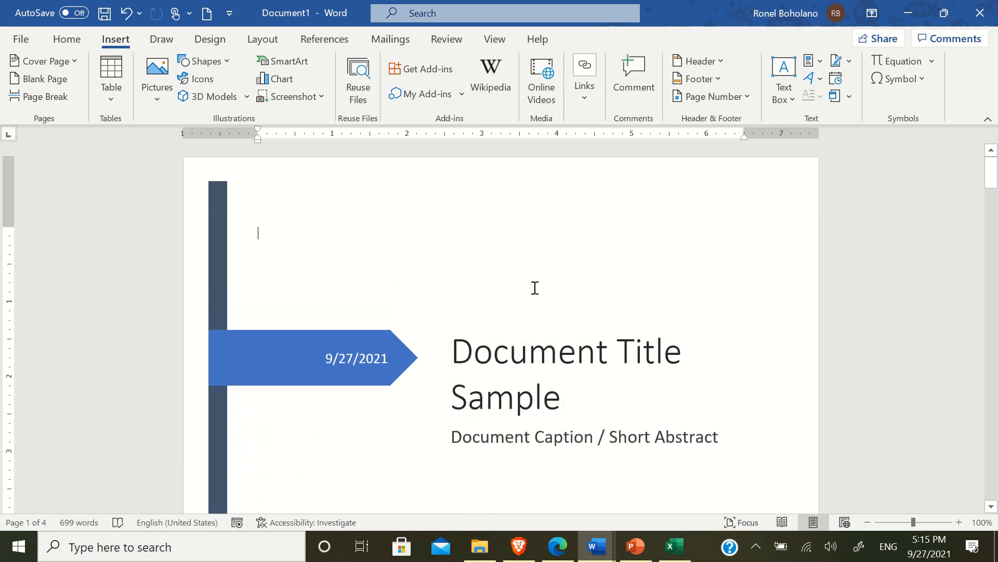
{"action": "scroll", "coordinate": [477, 275], "scroll_direction": "down", "scroll_amount": 9}
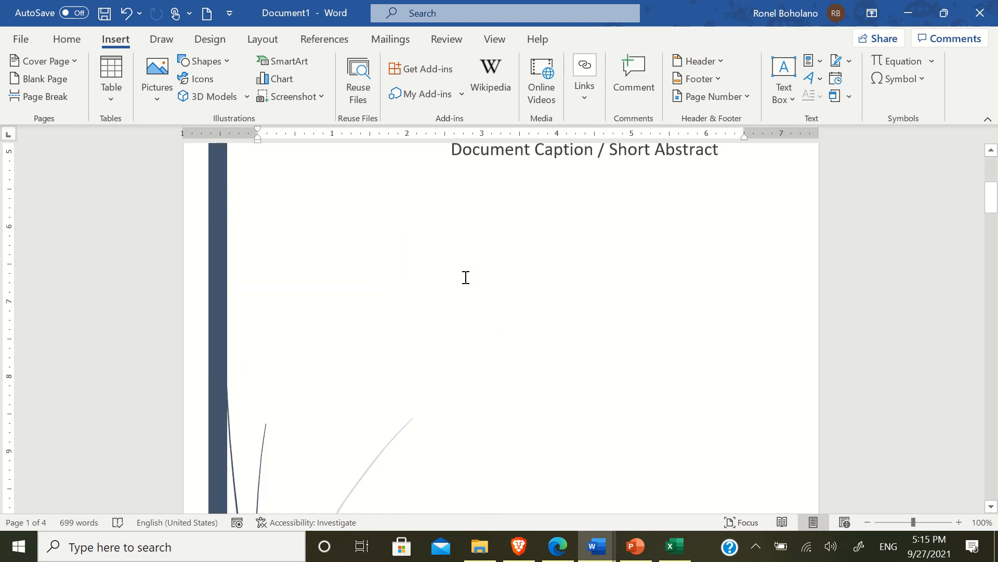
{"action": "scroll", "coordinate": [464, 270], "scroll_direction": "up", "scroll_amount": 10}
{"action": "scroll", "coordinate": [431, 273], "scroll_direction": "up", "scroll_amount": 2}
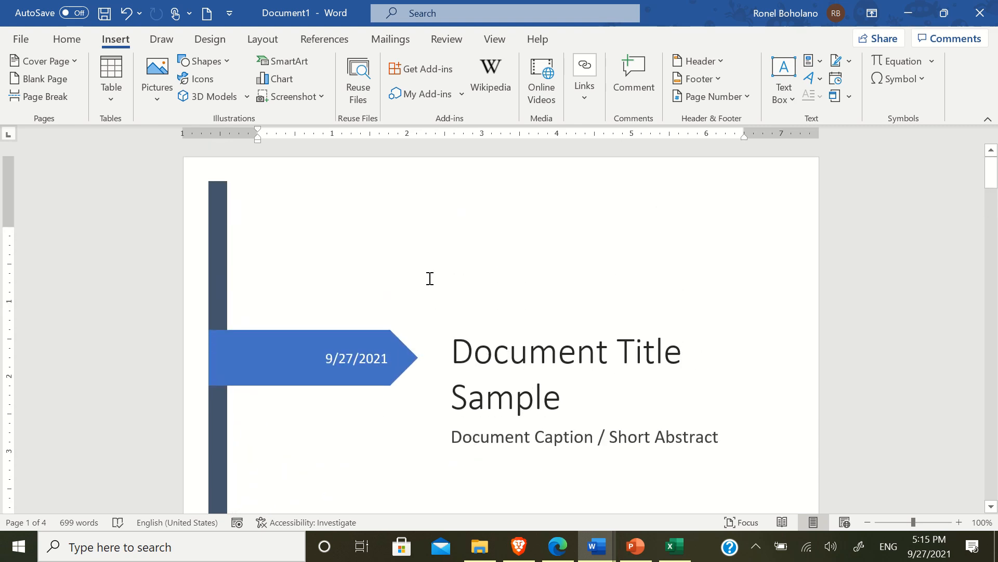
Swap the Whisp cover page for the built-in ViewMaster design and check its title, subtitle and author block
{"action": "left_click", "coordinate": [77, 61]}
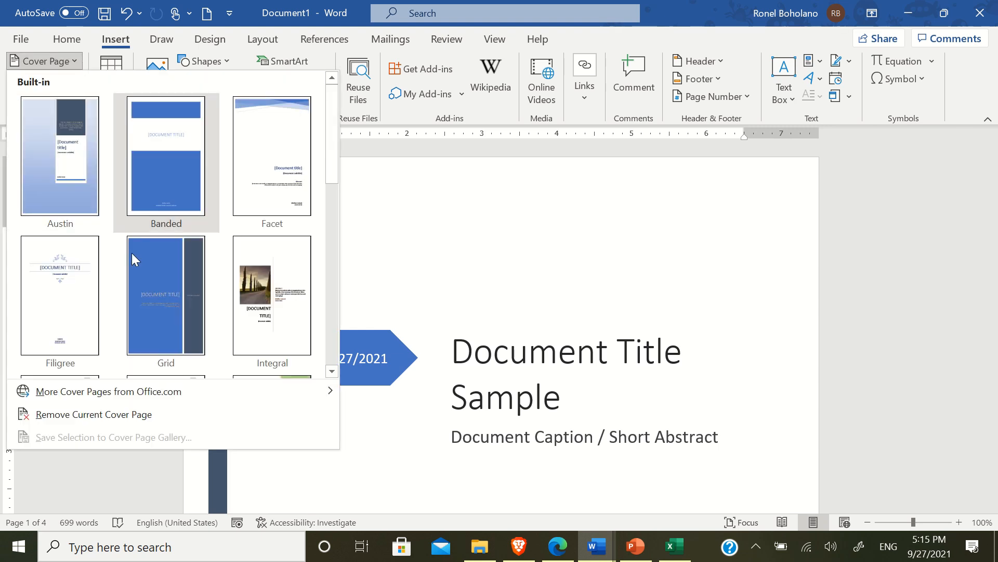
{"action": "scroll", "coordinate": [232, 254], "scroll_direction": "down", "scroll_amount": 5}
{"action": "left_click", "coordinate": [267, 198]}
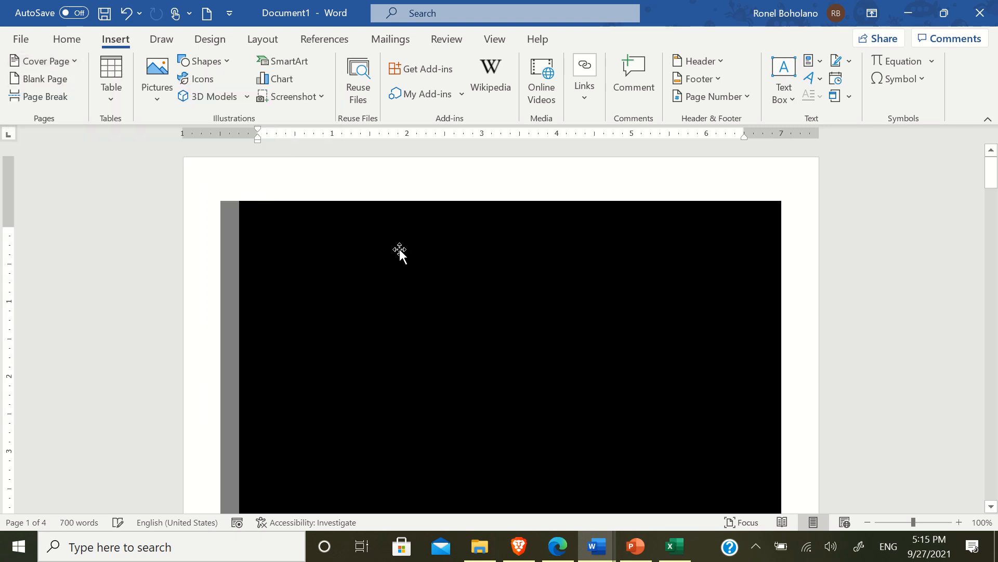
{"action": "scroll", "coordinate": [484, 292], "scroll_direction": "down", "scroll_amount": 6}
{"action": "scroll", "coordinate": [483, 289], "scroll_direction": "up", "scroll_amount": 11}
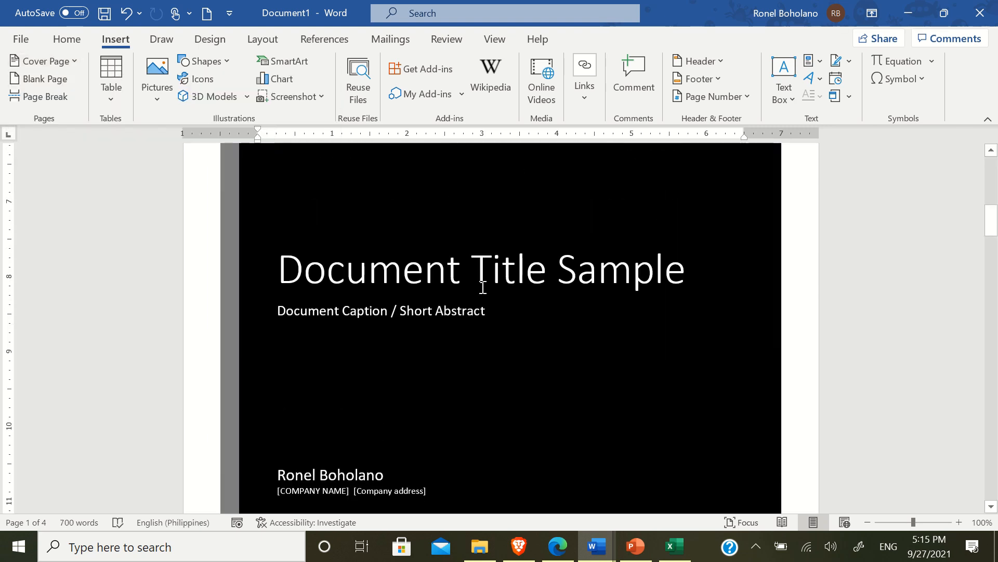
Swap the ViewMaster cover page for the built-in Banded design and check its title and company fields
{"action": "left_click", "coordinate": [65, 61]}
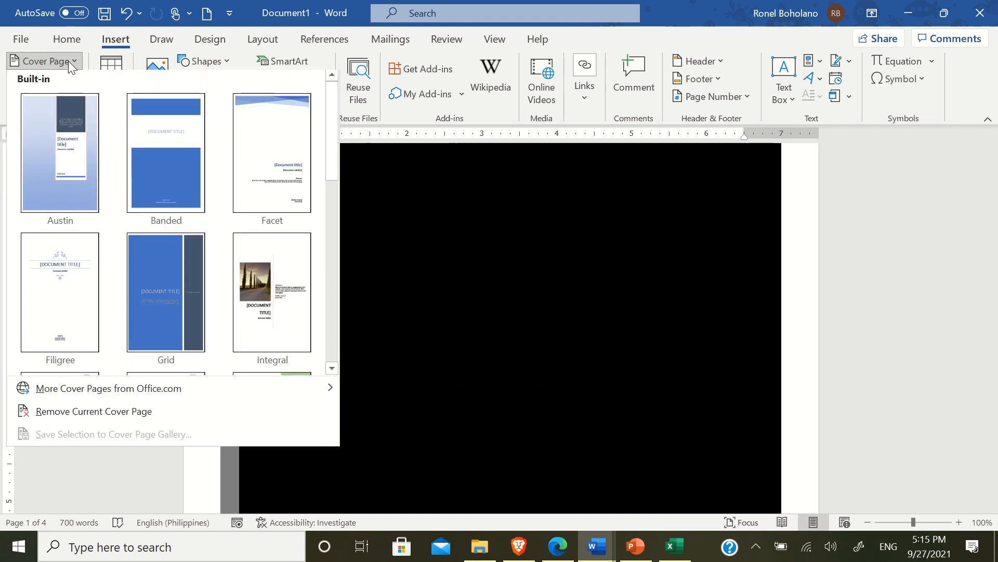
{"action": "left_click", "coordinate": [142, 177]}
{"action": "scroll", "coordinate": [352, 272], "scroll_direction": "up", "scroll_amount": 1}
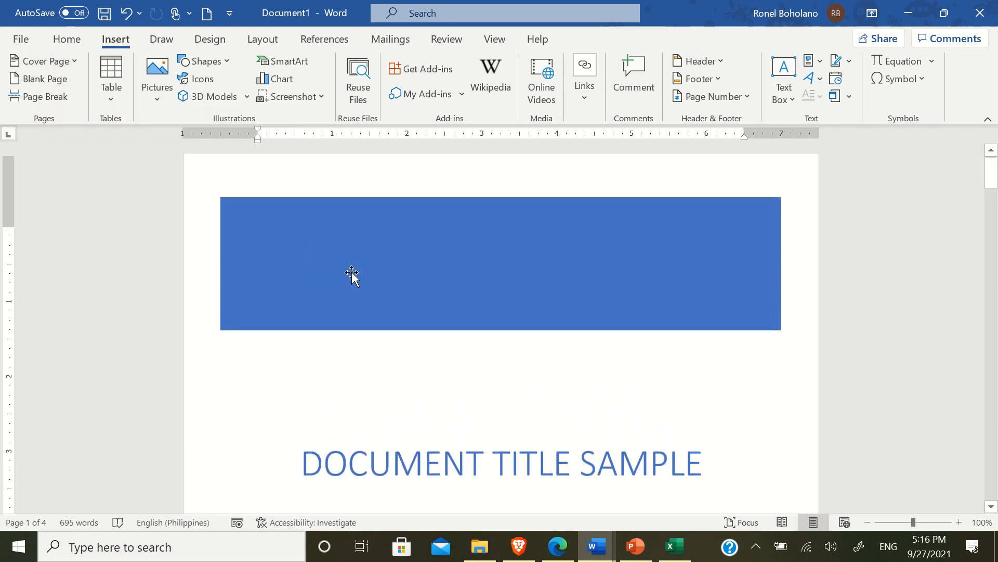
{"action": "scroll", "coordinate": [364, 268], "scroll_direction": "down", "scroll_amount": 6}
{"action": "scroll", "coordinate": [373, 262], "scroll_direction": "down", "scroll_amount": 10}
{"action": "scroll", "coordinate": [375, 263], "scroll_direction": "up", "scroll_amount": 8}
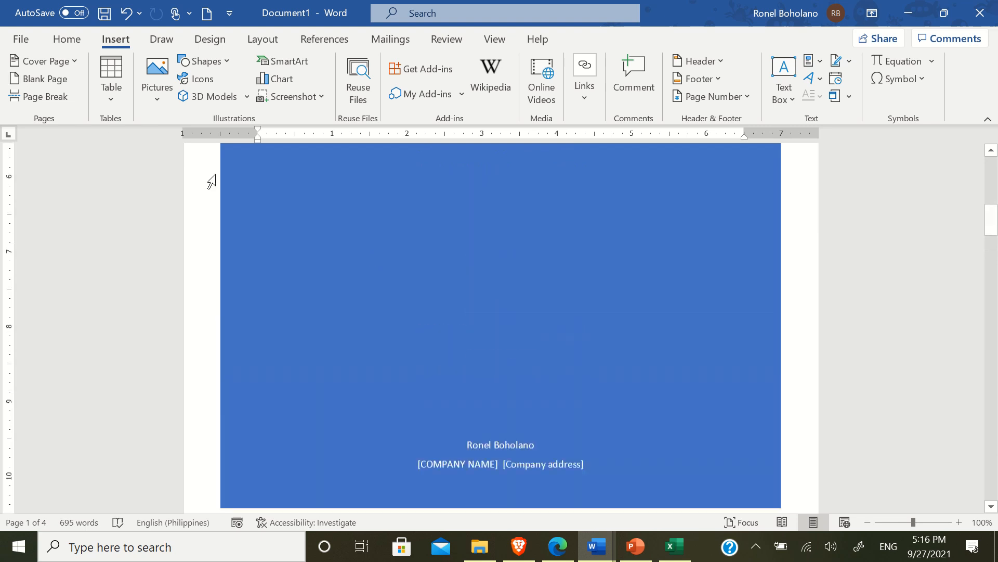
Replace the Banded cover page with a picture-based design from Office.com and check the page
{"action": "left_click", "coordinate": [73, 63]}
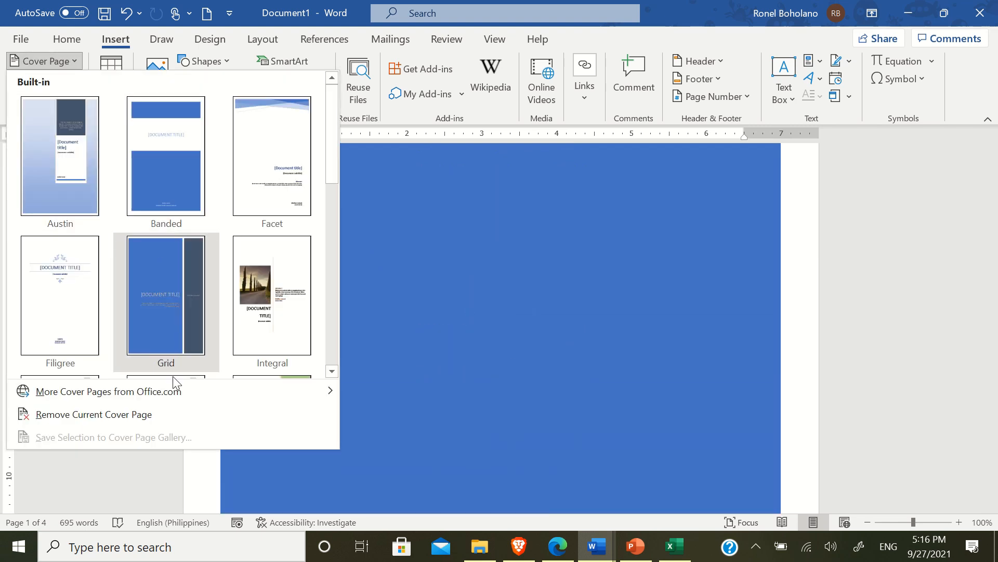
{"action": "mouse_move", "coordinate": [295, 393]}
{"action": "left_click", "coordinate": [497, 464]}
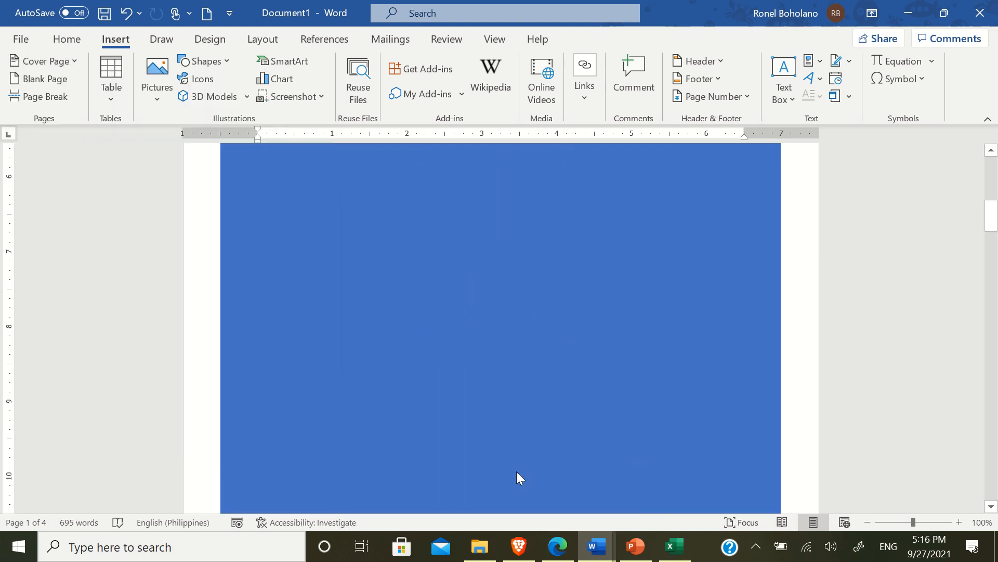
{"action": "scroll", "coordinate": [486, 390], "scroll_direction": "down", "scroll_amount": 6}
{"action": "scroll", "coordinate": [497, 374], "scroll_direction": "down", "scroll_amount": 6}
{"action": "scroll", "coordinate": [494, 372], "scroll_direction": "up", "scroll_amount": 7}
{"action": "scroll", "coordinate": [492, 376], "scroll_direction": "up", "scroll_amount": 9}
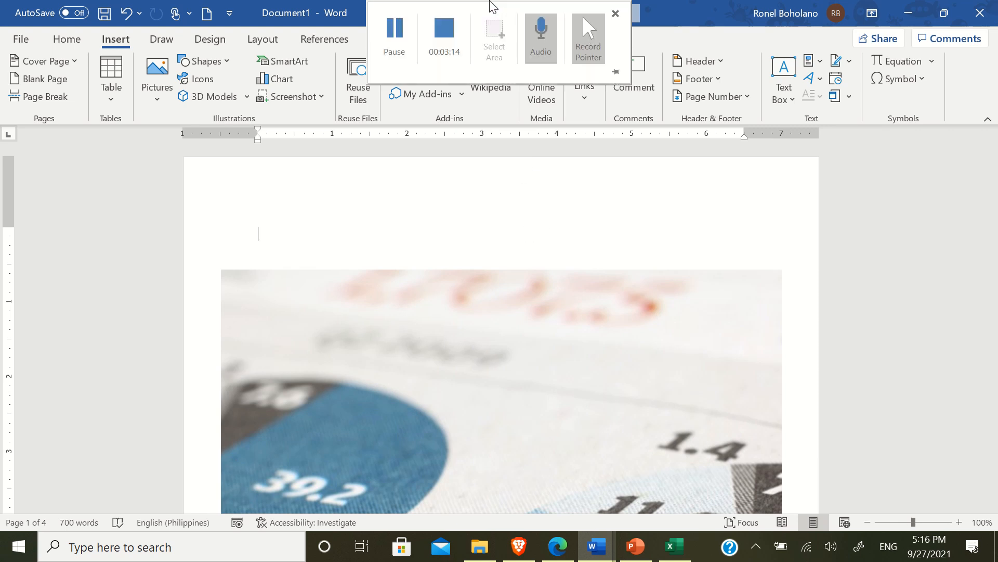
{"action": "left_click", "coordinate": [582, 16]}
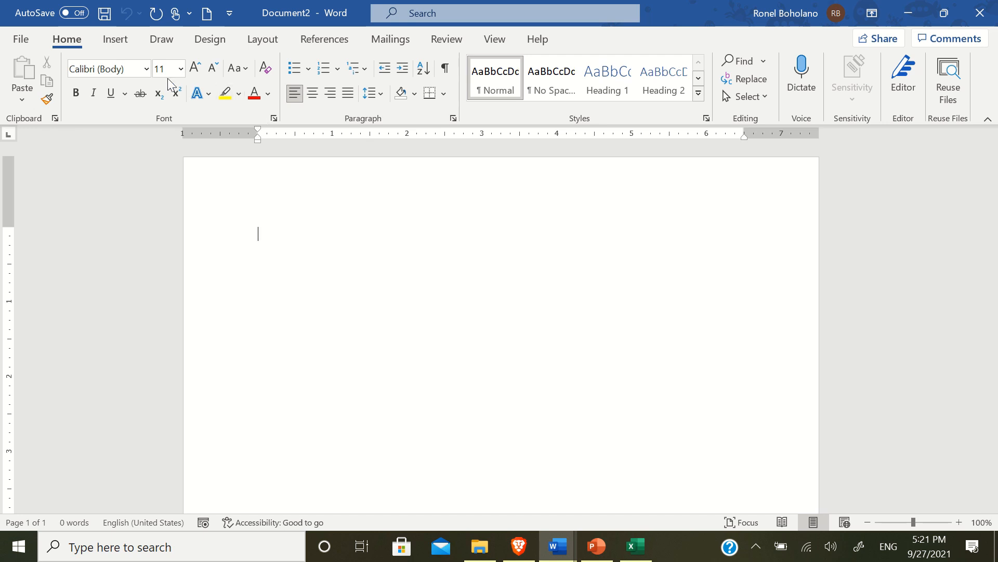
Look over the header, footer and page number options available for the blank document
{"action": "left_click", "coordinate": [125, 41]}
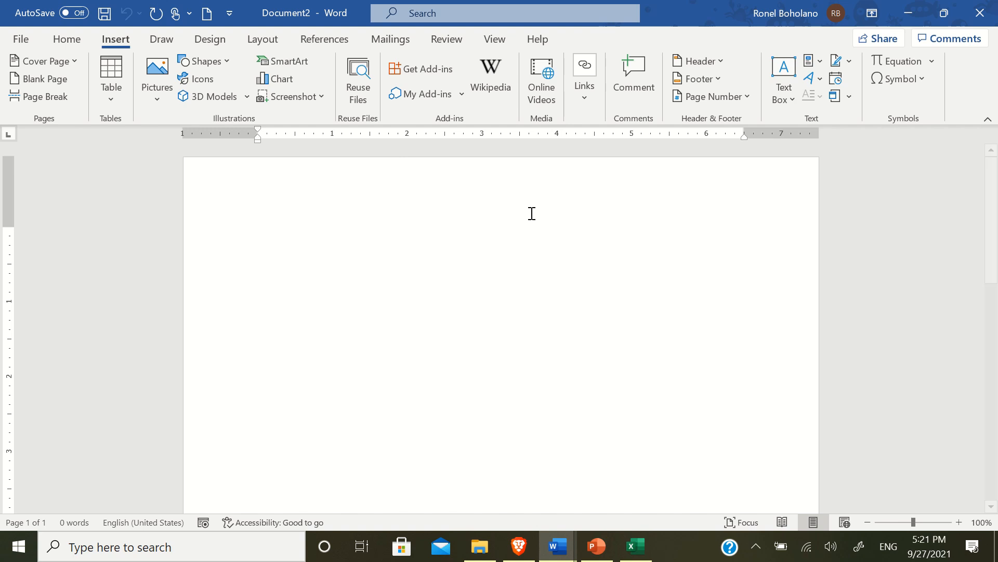
{"action": "left_click", "coordinate": [721, 62]}
{"action": "left_click", "coordinate": [722, 63]}
{"action": "left_click", "coordinate": [719, 76]}
{"action": "left_click", "coordinate": [719, 77]}
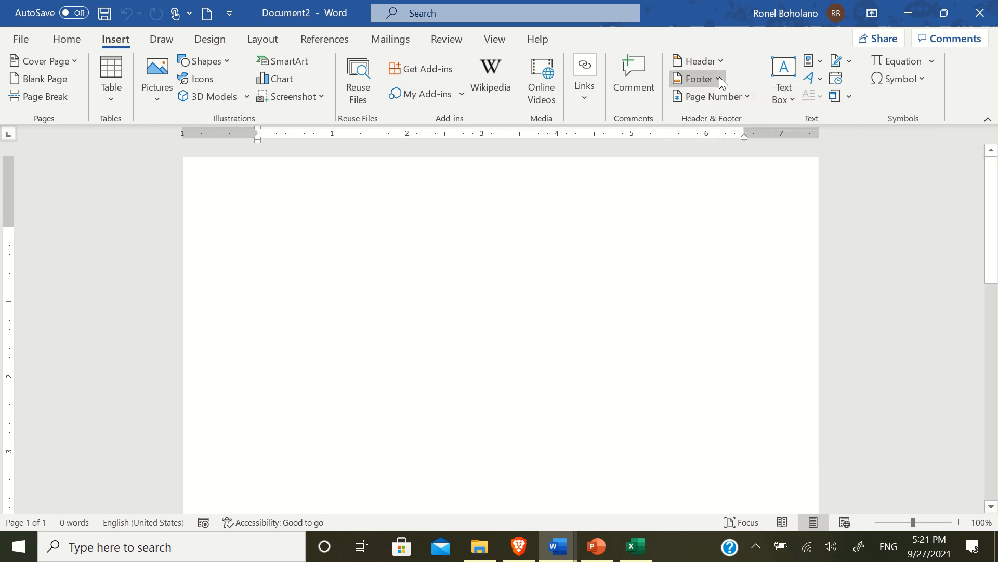
{"action": "left_click", "coordinate": [751, 97]}
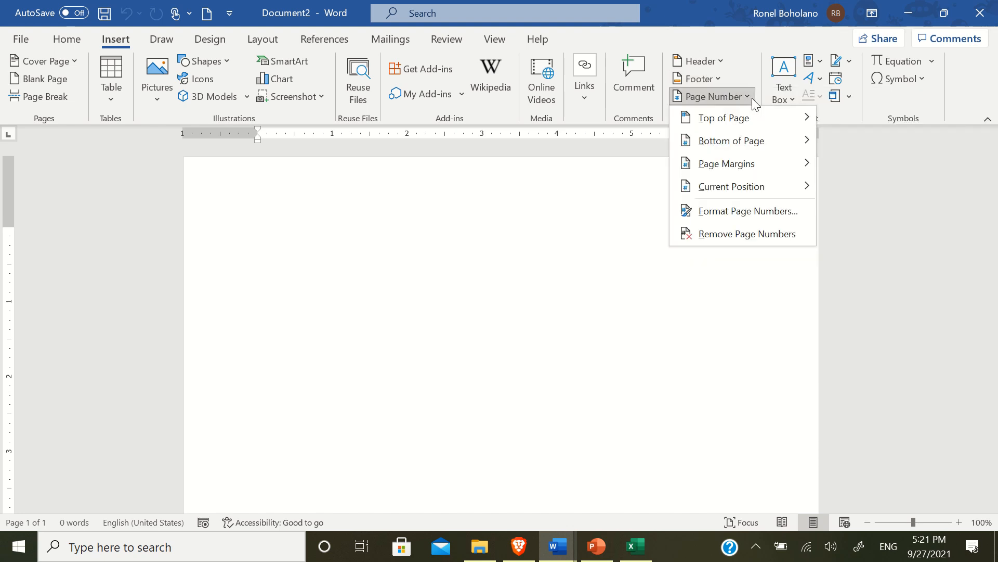
{"action": "left_click", "coordinate": [737, 44]}
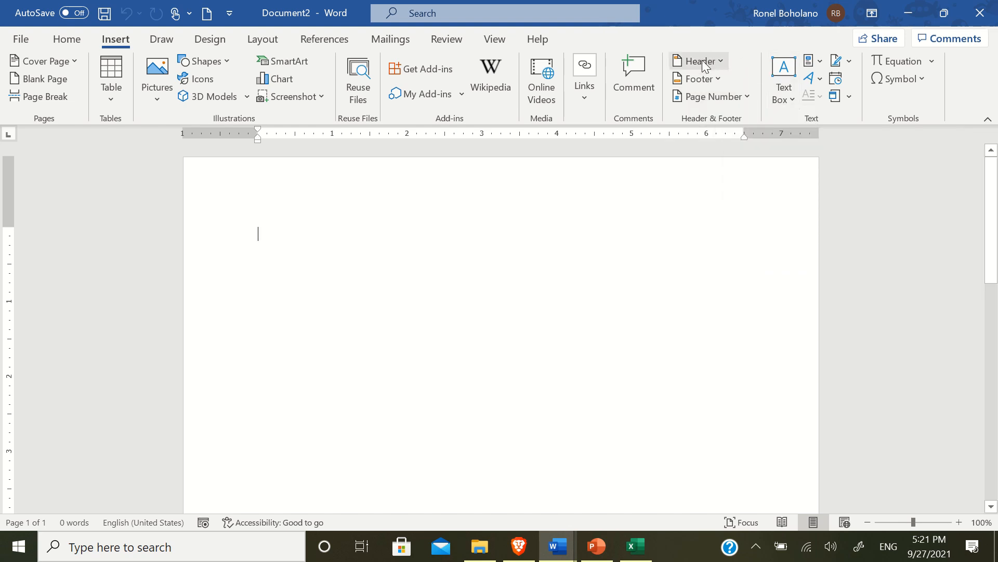
Browse the built-in header designs and insert the Blank header into the document
{"action": "left_click", "coordinate": [719, 62]}
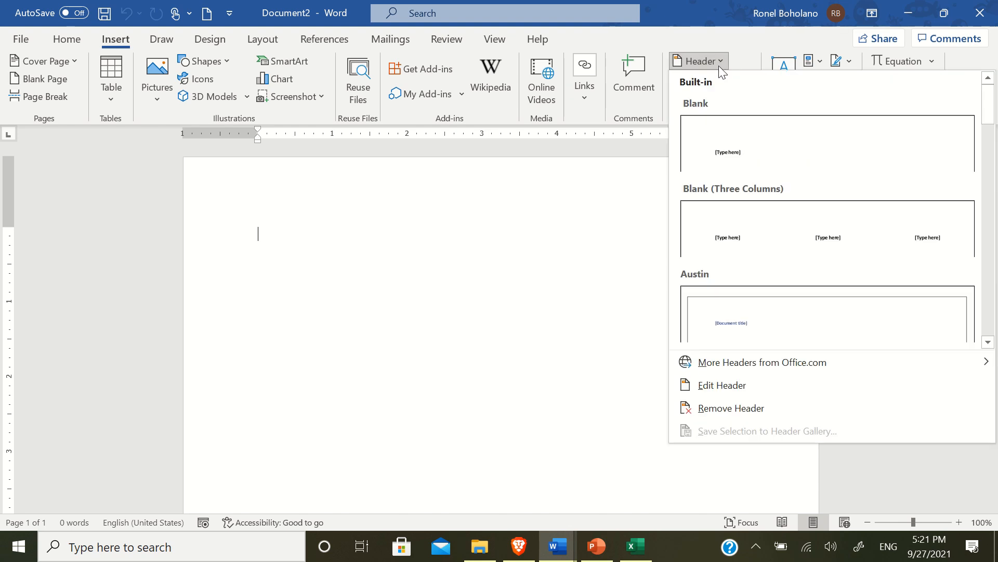
{"action": "scroll", "coordinate": [809, 208], "scroll_direction": "down", "scroll_amount": 5}
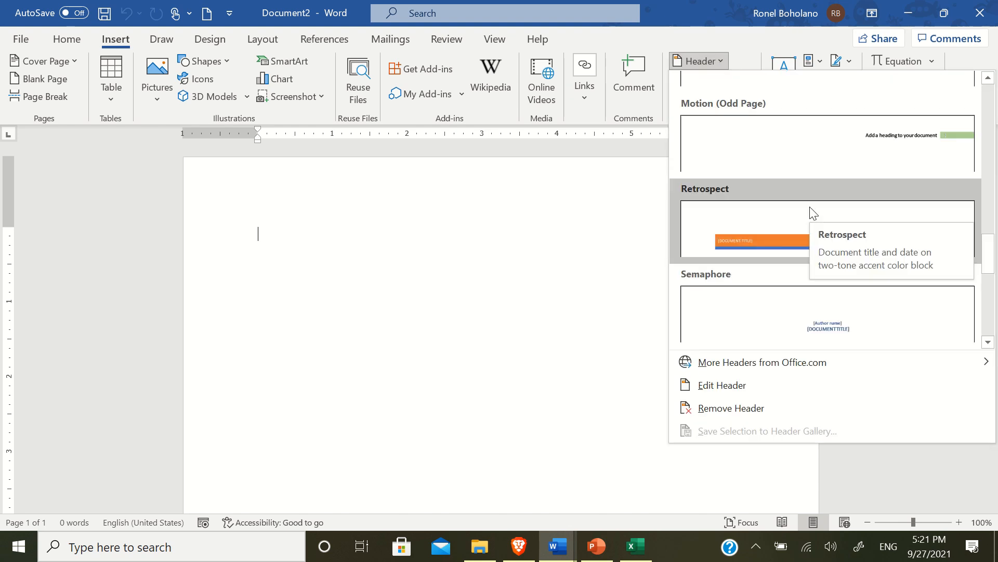
{"action": "scroll", "coordinate": [775, 242], "scroll_direction": "down", "scroll_amount": 3}
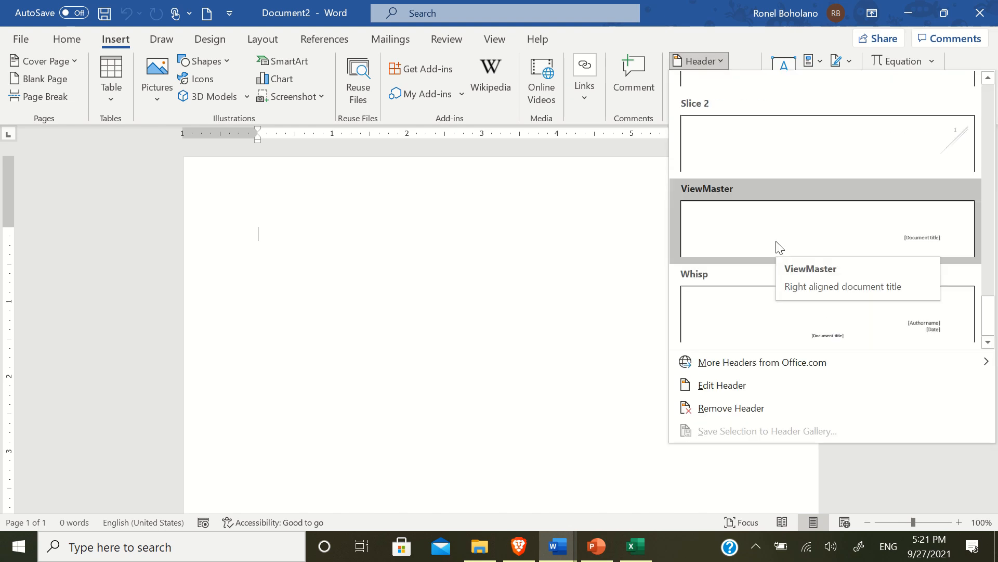
{"action": "scroll", "coordinate": [776, 244], "scroll_direction": "up", "scroll_amount": 10}
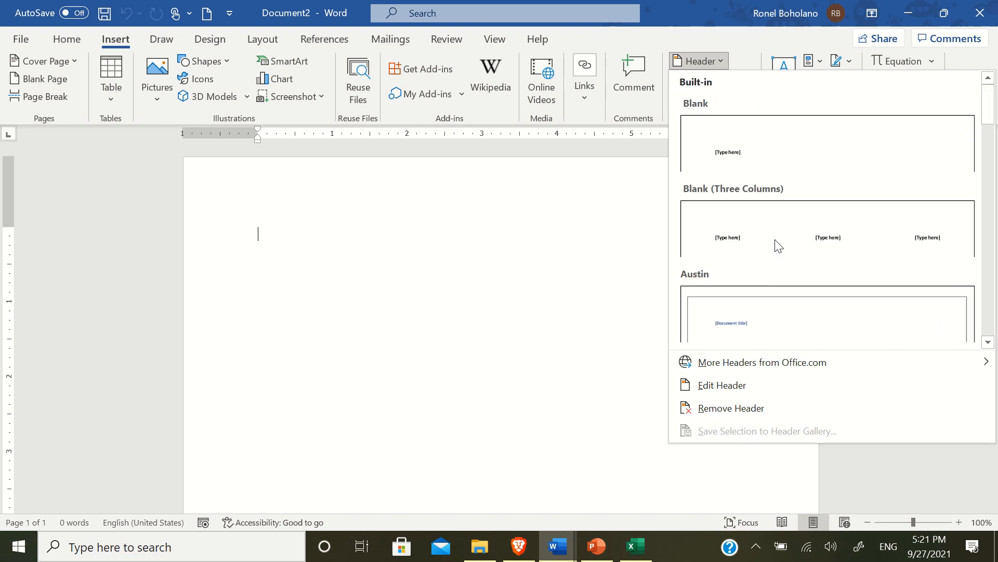
{"action": "left_click", "coordinate": [775, 163]}
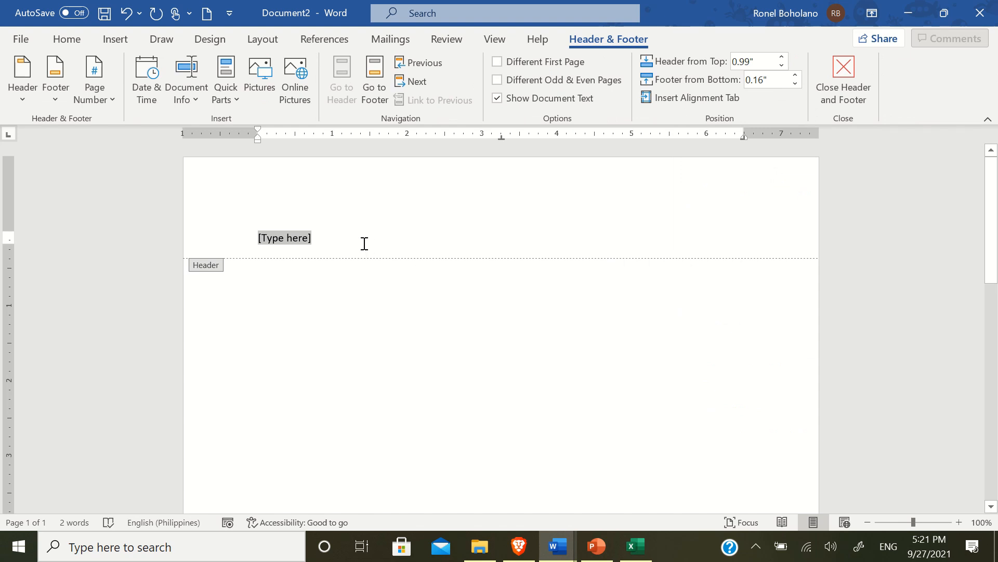
Replace the header's placeholder text with "Republic of the Philippines" and start a new line
{"action": "type", "text": "Reu"}
{"action": "key", "text": "BackSpace"}
{"action": "type", "text": "public of"}
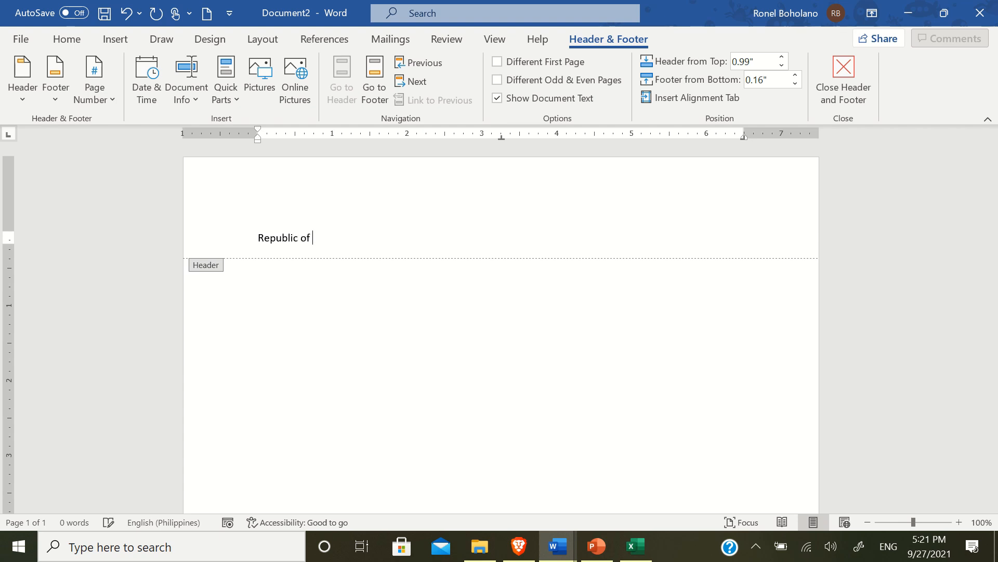
{"action": "type", "text": " the Philippines"}
{"action": "key", "text": "Return"}
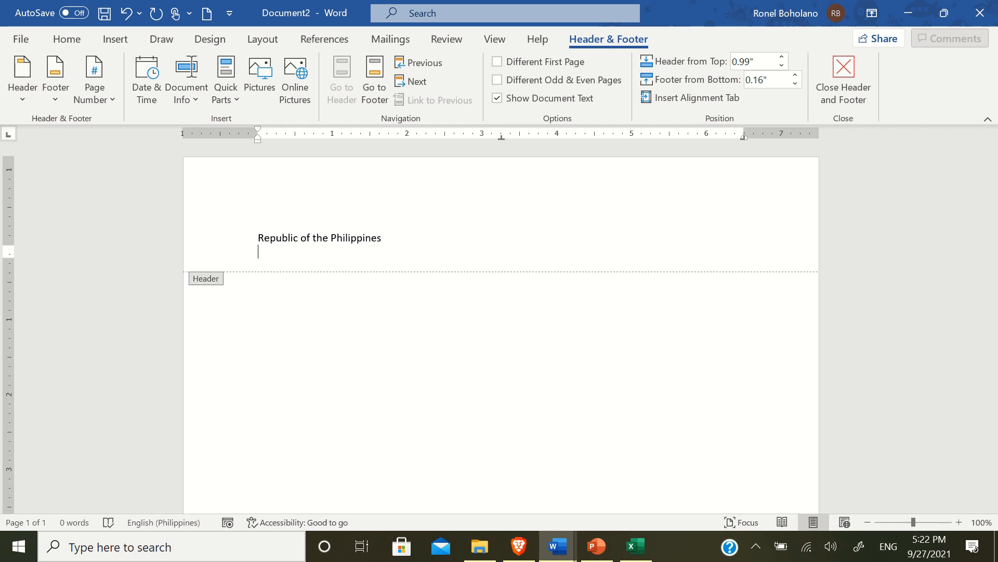
Enter "DEPARTMENT OF EDUCATION" in capitals as the second line of the header
{"action": "type", "text": "Departm"}
{"action": "key", "text": "BackSpace"}
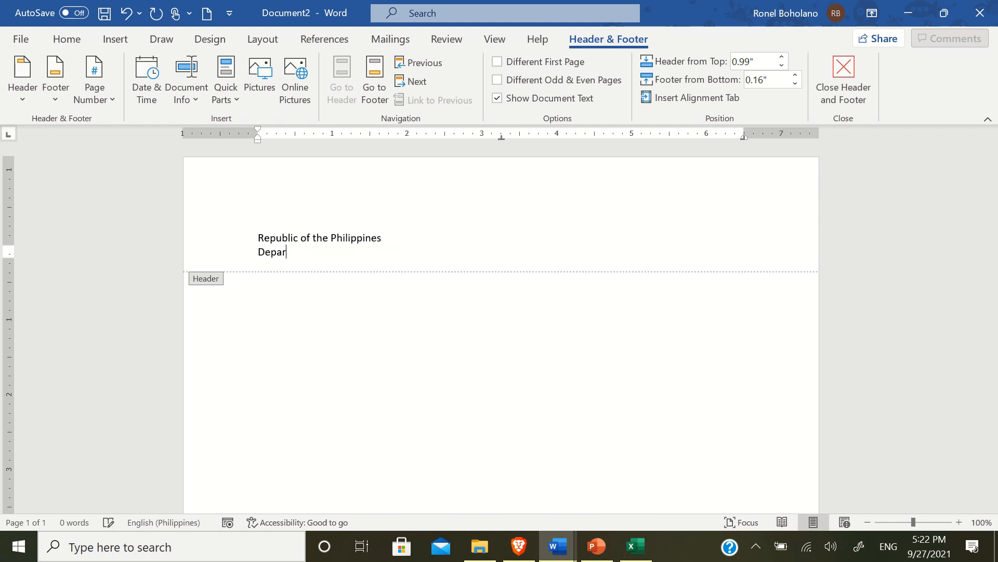
{"action": "type", "text": "tm"}
{"action": "key", "text": "BackSpace"}
{"action": "key", "text": "BackSpace"}
{"action": "key", "text": "BackSpace"}
{"action": "key", "text": "BackSpace"}
{"action": "key", "text": "BackSpace"}
{"action": "key", "text": "BackSpace"}
{"action": "key", "text": "BackSpace"}
{"action": "key", "text": "BackSpace"}
{"action": "type", "text": "EPARTMENT OF EDUCATION"}
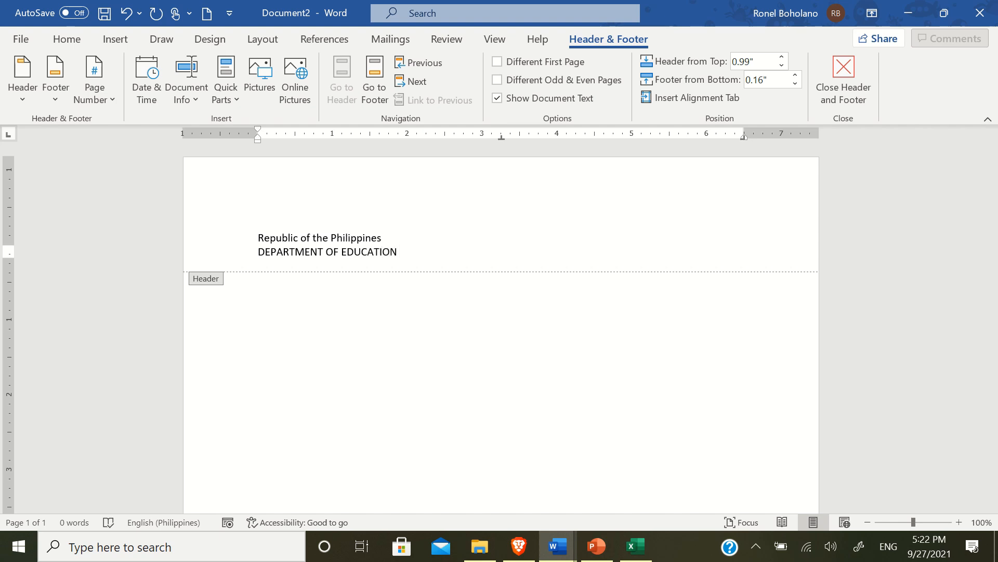
Add the header lines "Region VIII (Eastern Visayas)" and "DIVISION OF LEYTE", followed by an empty line
{"action": "key", "text": "Return"}
{"action": "type", "text": "DIVISION"}
{"action": "key", "text": "BackSpace"}
{"action": "key", "text": "BackSpace"}
{"action": "key", "text": "BackSpace"}
{"action": "key", "text": "BackSpace"}
{"action": "type", "text": "Region"}
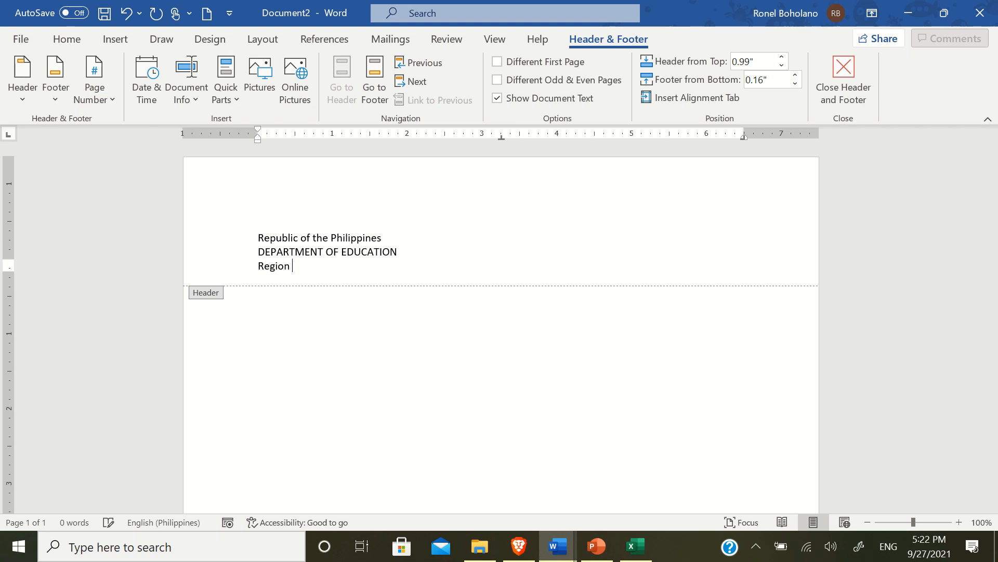
{"action": "type", "text": " VIII (Eastern Visayas)"}
{"action": "key", "text": "Return"}
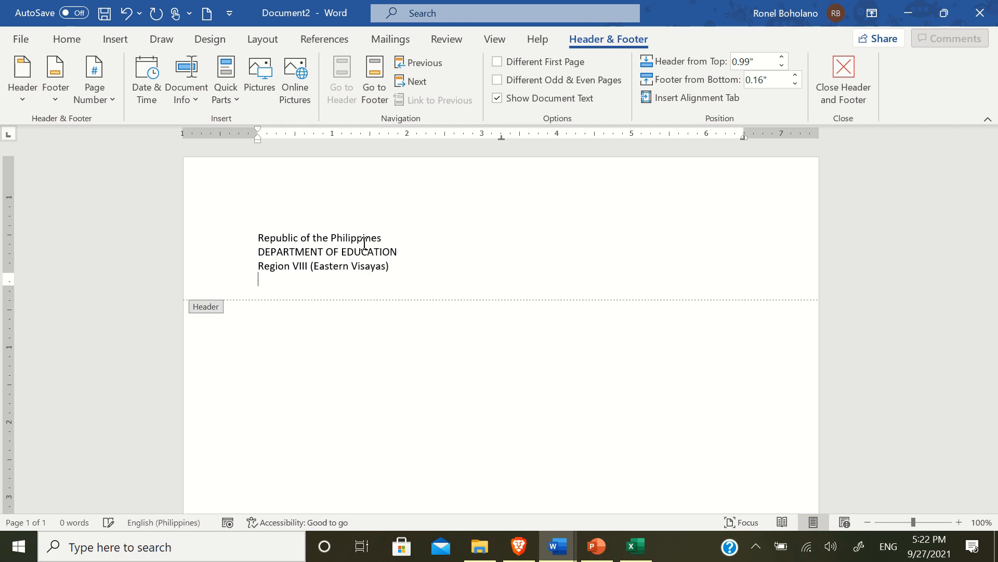
{"action": "type", "text": "DIVISION OF LEYTE"}
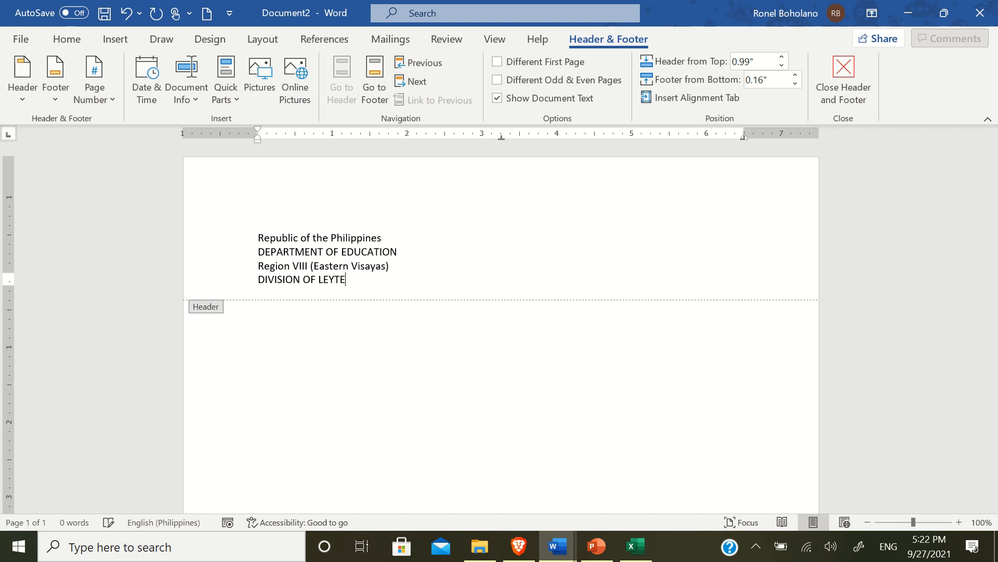
{"action": "key", "text": "Return"}
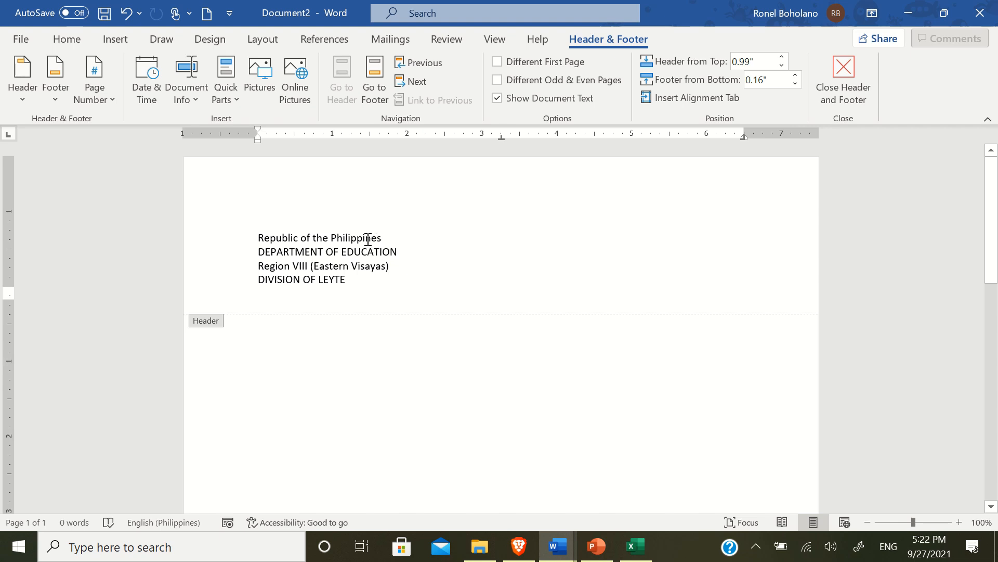
Insert the picture Division Logo 1.png from the Logo folder in Image Files below the header text
{"action": "left_click", "coordinate": [114, 40]}
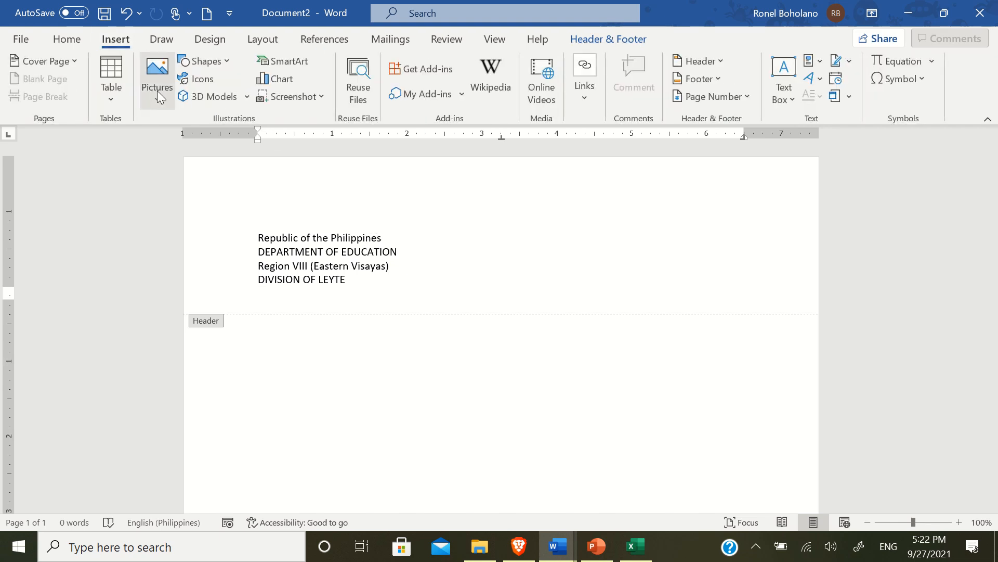
{"action": "left_click", "coordinate": [157, 92]}
{"action": "left_click", "coordinate": [177, 148]}
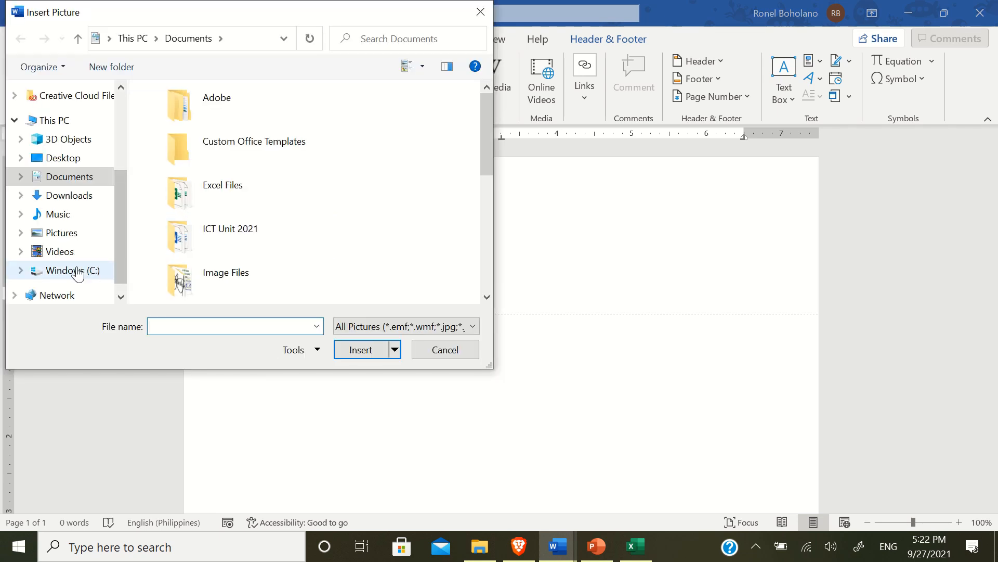
{"action": "double_click", "coordinate": [232, 263]}
{"action": "left_click", "coordinate": [233, 180]}
{"action": "double_click", "coordinate": [215, 227]}
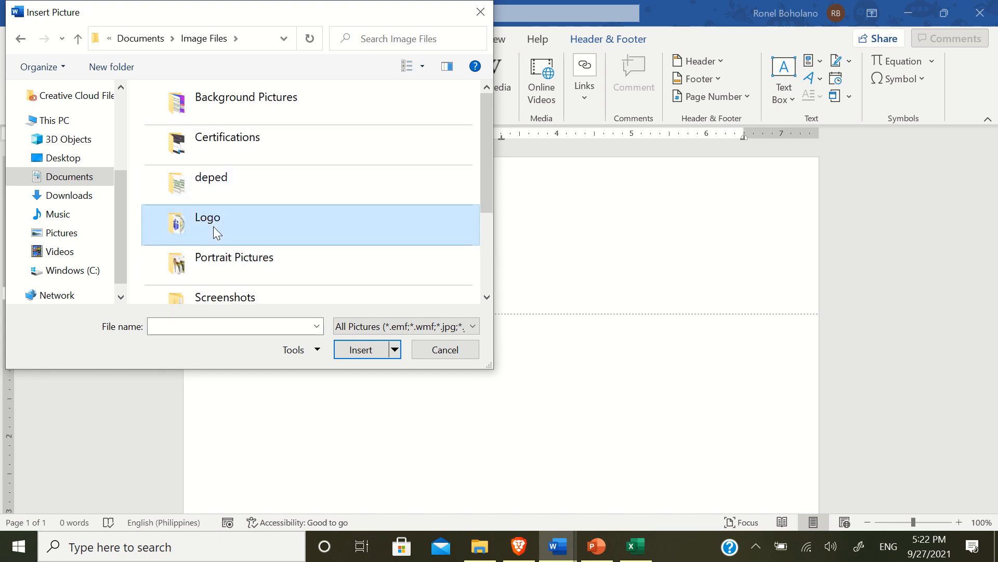
{"action": "scroll", "coordinate": [283, 220], "scroll_direction": "down", "scroll_amount": 2}
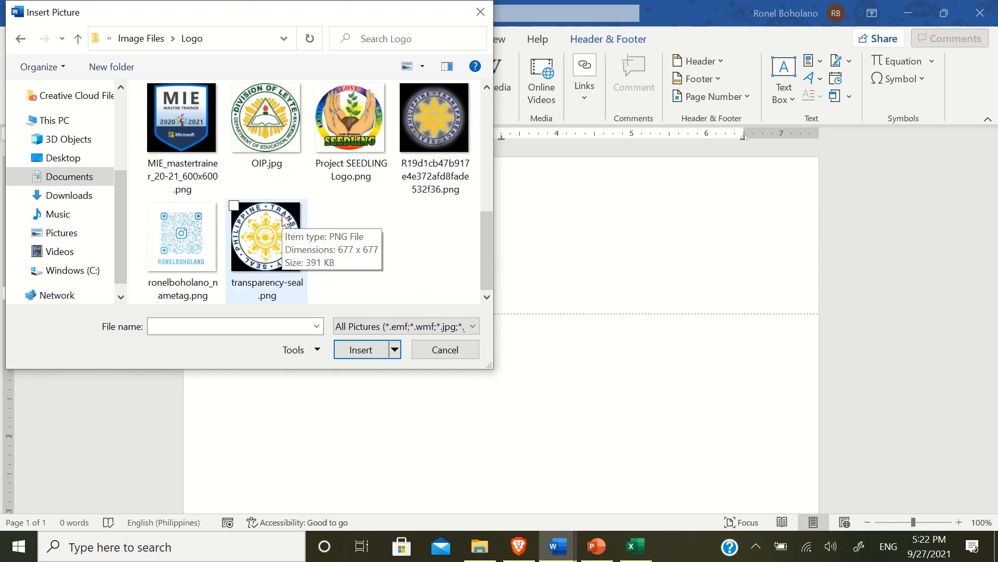
{"action": "scroll", "coordinate": [231, 240], "scroll_direction": "up", "scroll_amount": 5}
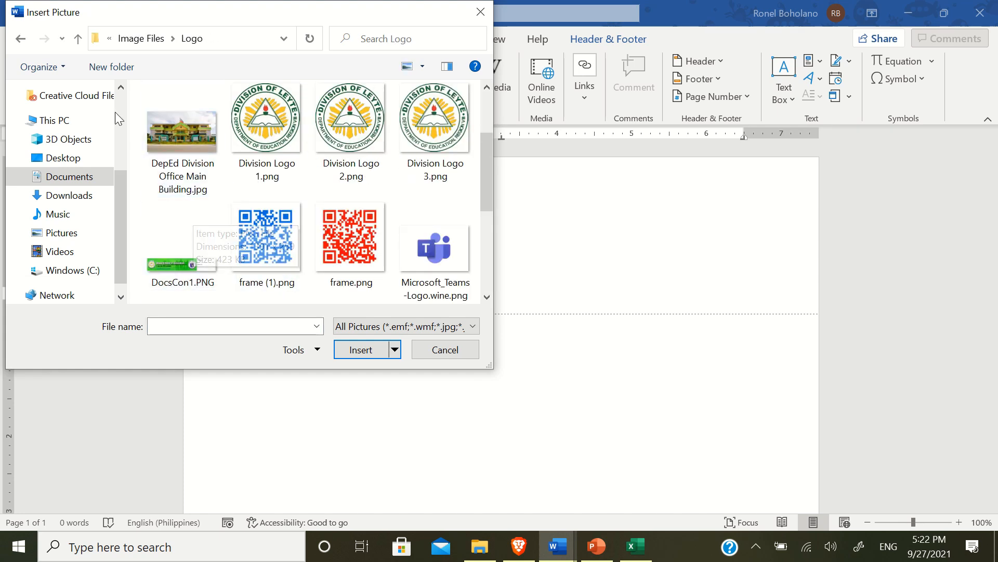
{"action": "left_click", "coordinate": [78, 39]}
{"action": "double_click", "coordinate": [241, 186]}
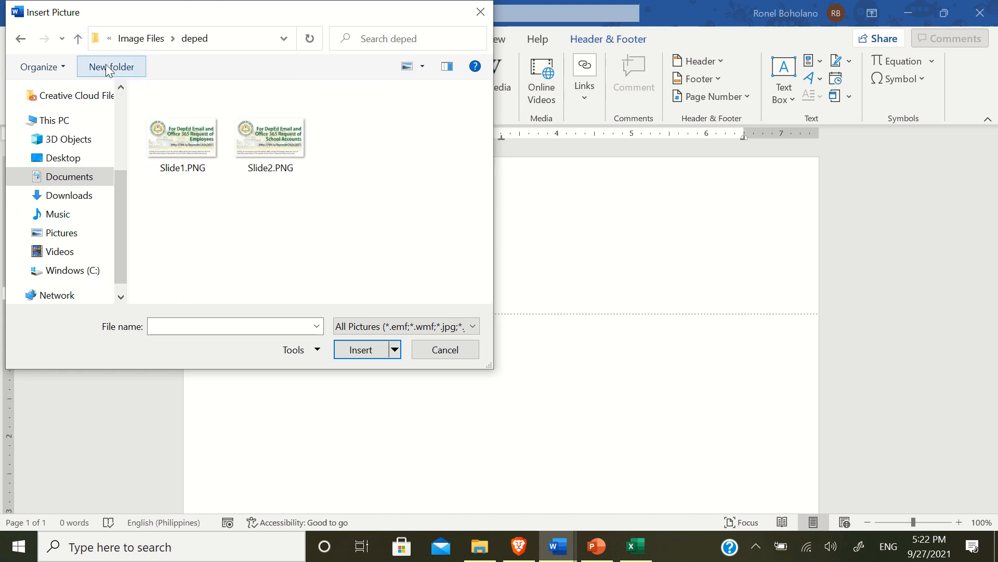
{"action": "left_click", "coordinate": [81, 40]}
{"action": "double_click", "coordinate": [234, 214]}
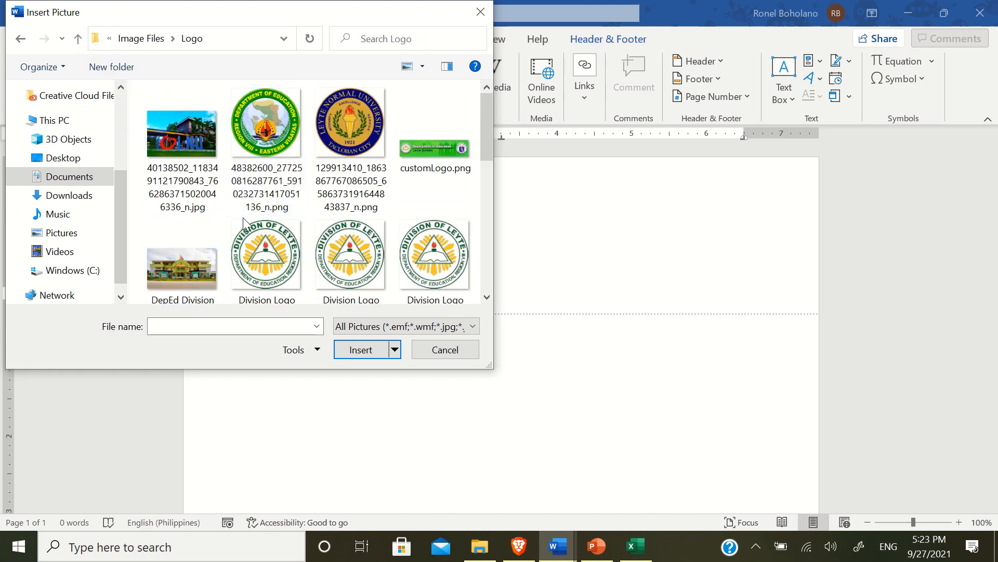
{"action": "left_click", "coordinate": [280, 270]}
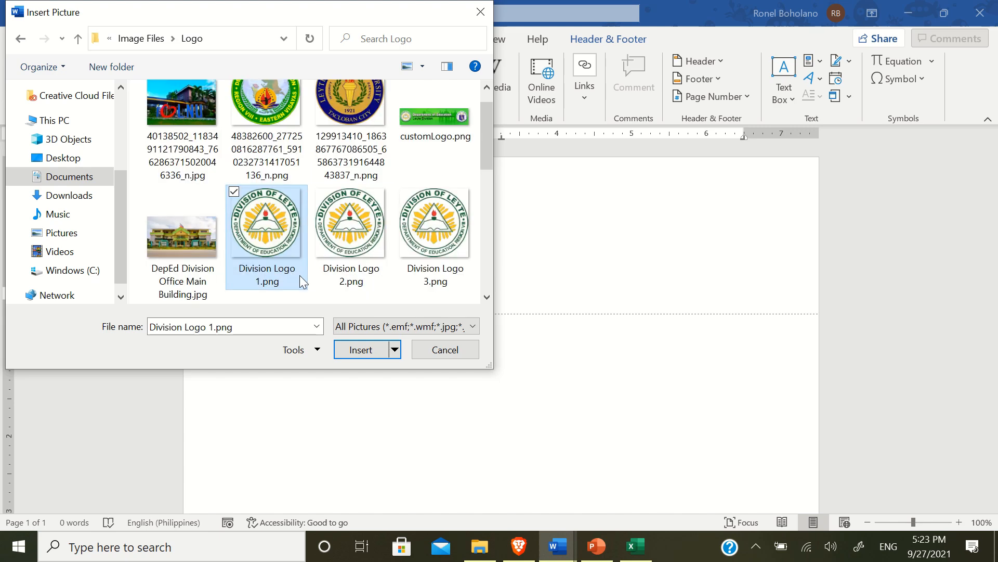
{"action": "left_click", "coordinate": [361, 349]}
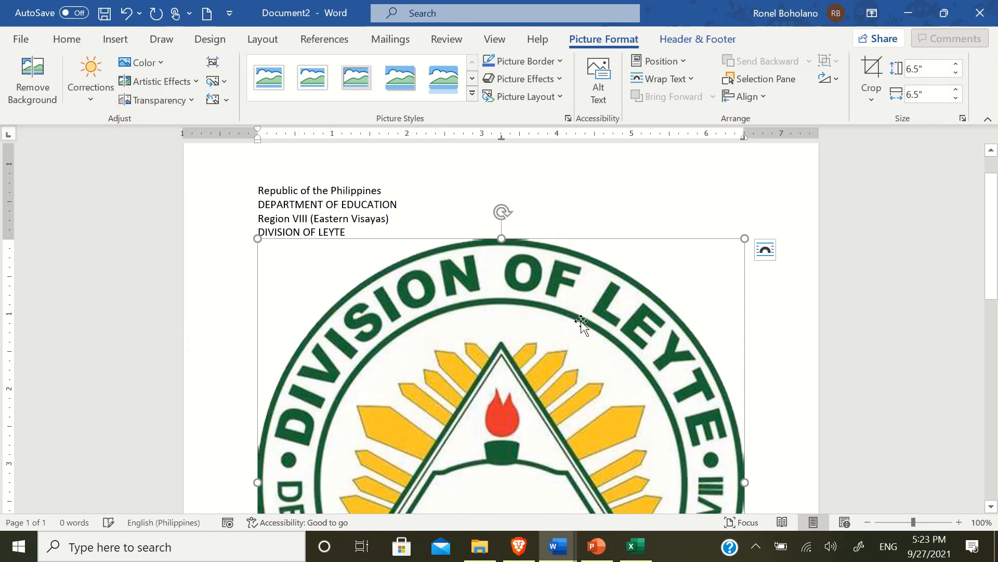
Resize the logo to 1" high and centre it together with all the header text lines
{"action": "left_click", "coordinate": [939, 68]}
{"action": "type", "text": "1"}
{"action": "key", "text": "Return"}
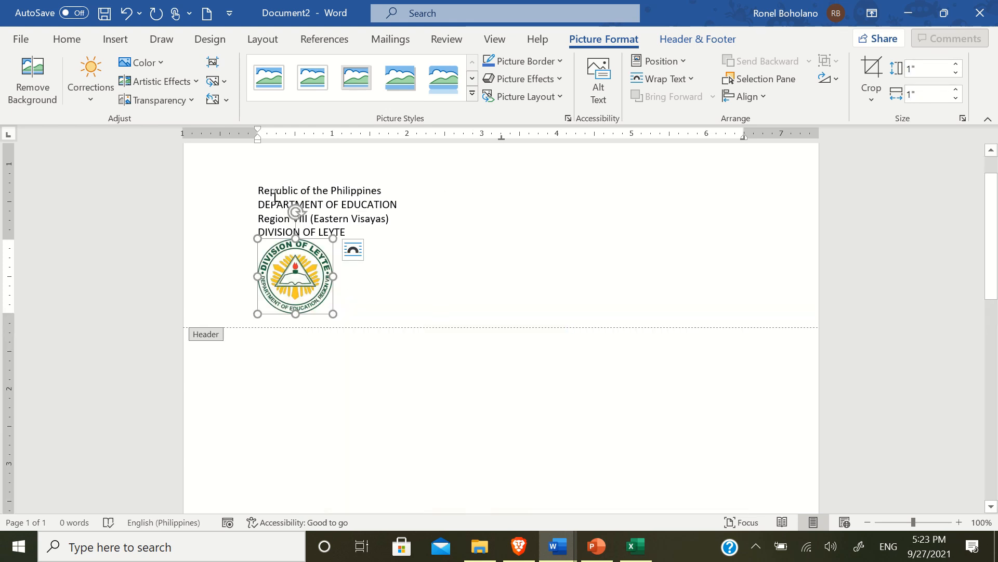
{"action": "left_click_drag", "start_coordinate": [259, 188], "coordinate": [494, 283]}
{"action": "key", "text": "ctrl+e"}
{"action": "left_click", "coordinate": [598, 273]}
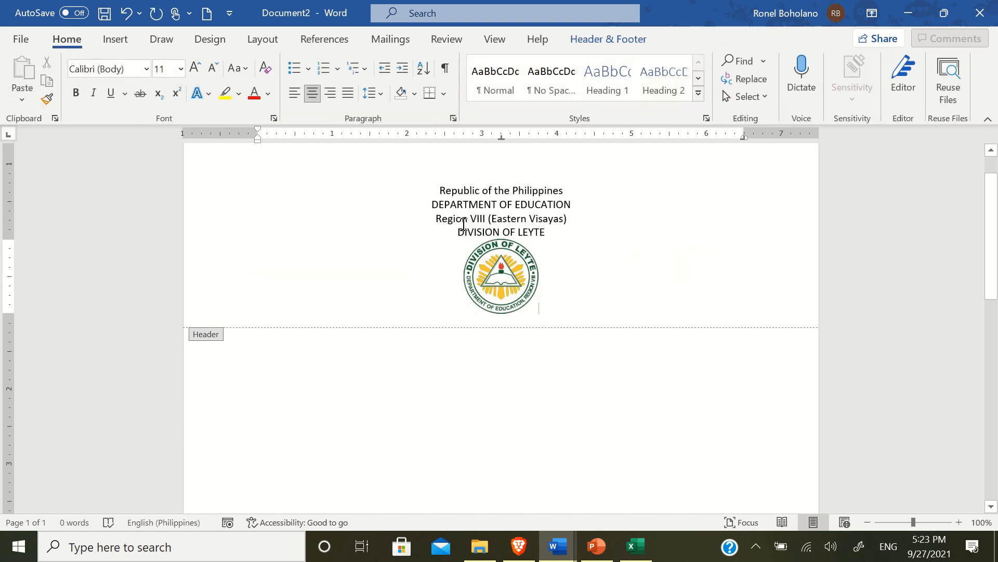
Make the header lines "DEPARTMENT OF EDUCATION" and "DIVISION OF LEYTE" bold
{"action": "left_click_drag", "start_coordinate": [428, 209], "coordinate": [606, 204]}
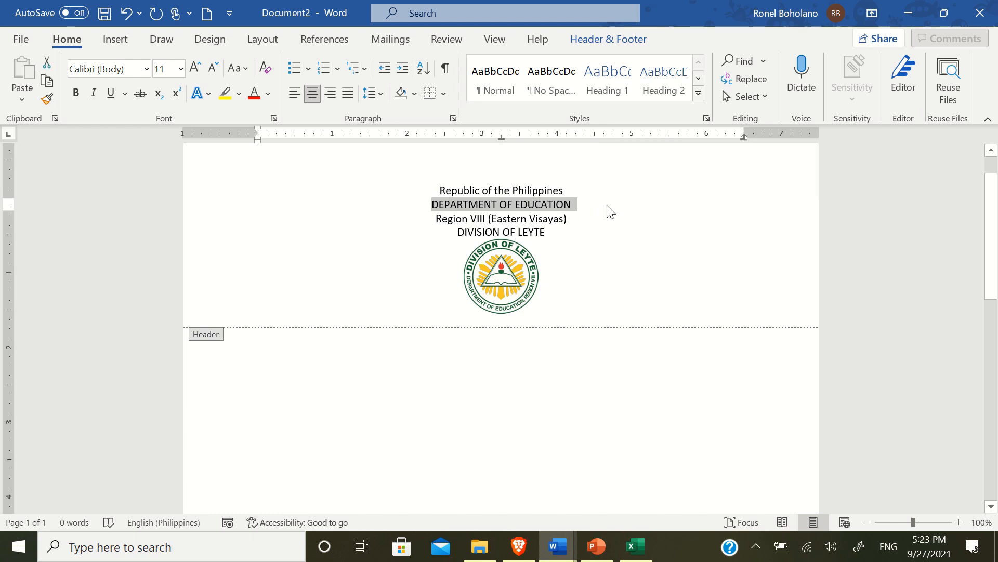
{"action": "key", "text": "ctrl+b"}
{"action": "left_click", "coordinate": [577, 266]}
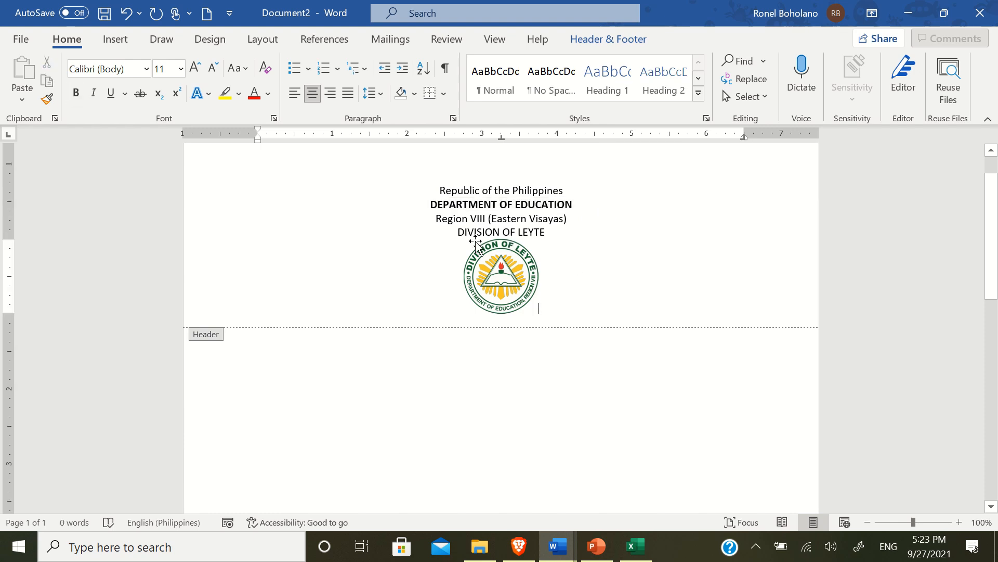
{"action": "left_click_drag", "start_coordinate": [455, 233], "coordinate": [570, 234]}
{"action": "key", "text": "ctrl+b"}
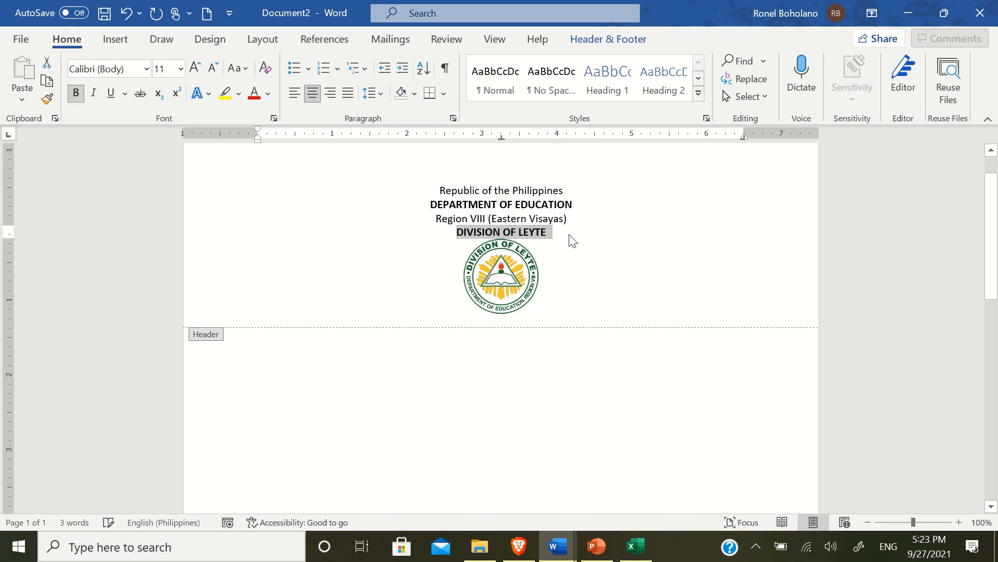
Try the Different First Page option for the header and undo it
{"action": "left_click", "coordinate": [635, 39]}
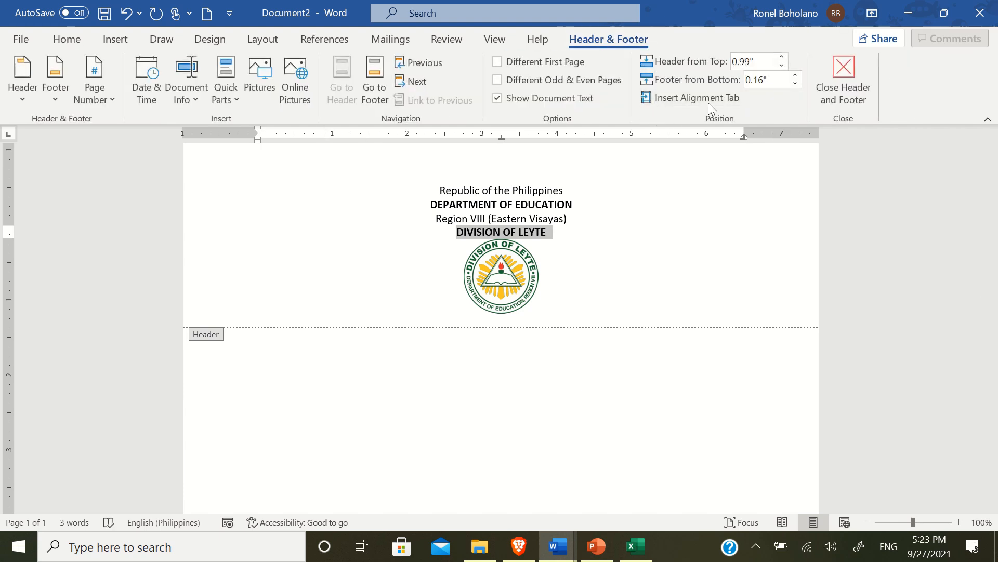
{"action": "left_click", "coordinate": [532, 66]}
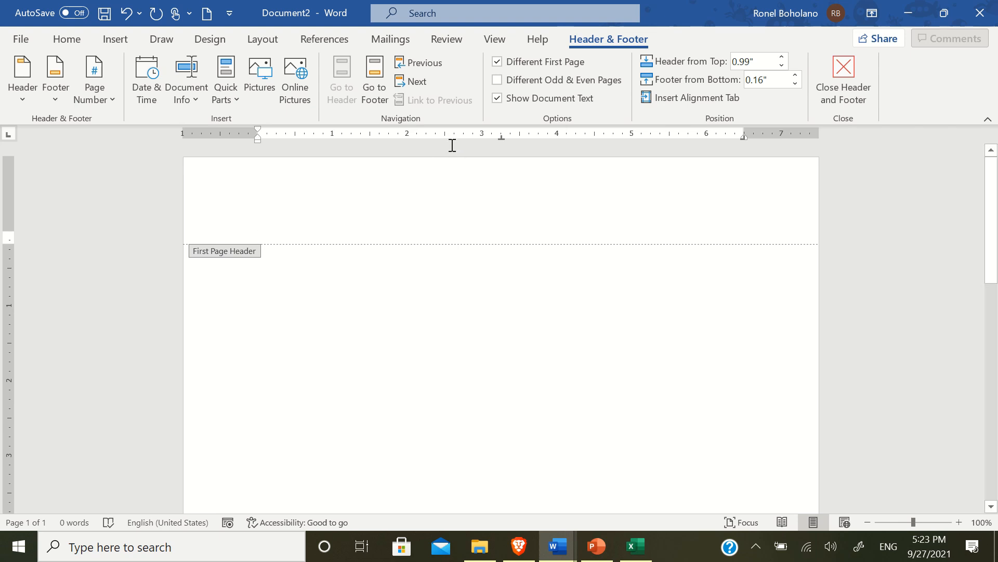
{"action": "key", "text": "ctrl+z"}
Leave header editing and add empty lines until the document reaches a third page, checking the header on each page
{"action": "key", "text": "Escape"}
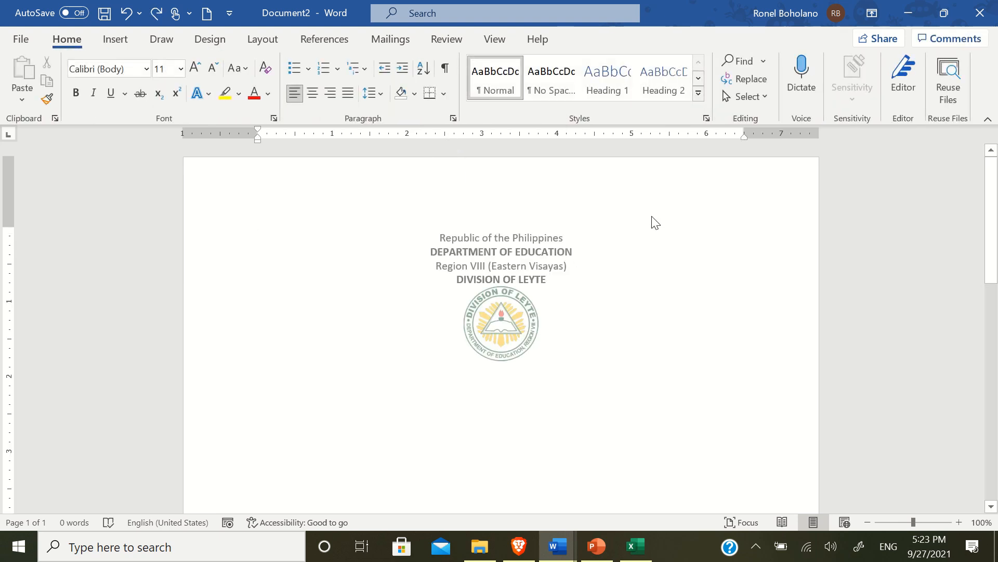
{"action": "scroll", "coordinate": [671, 284], "scroll_direction": "down", "scroll_amount": 10}
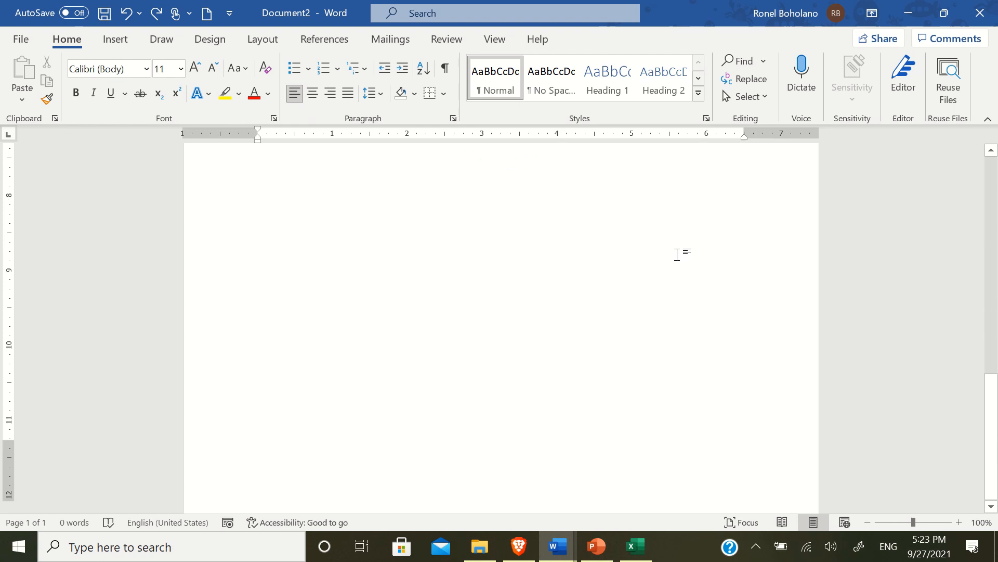
{"action": "scroll", "coordinate": [678, 248], "scroll_direction": "up", "scroll_amount": 10}
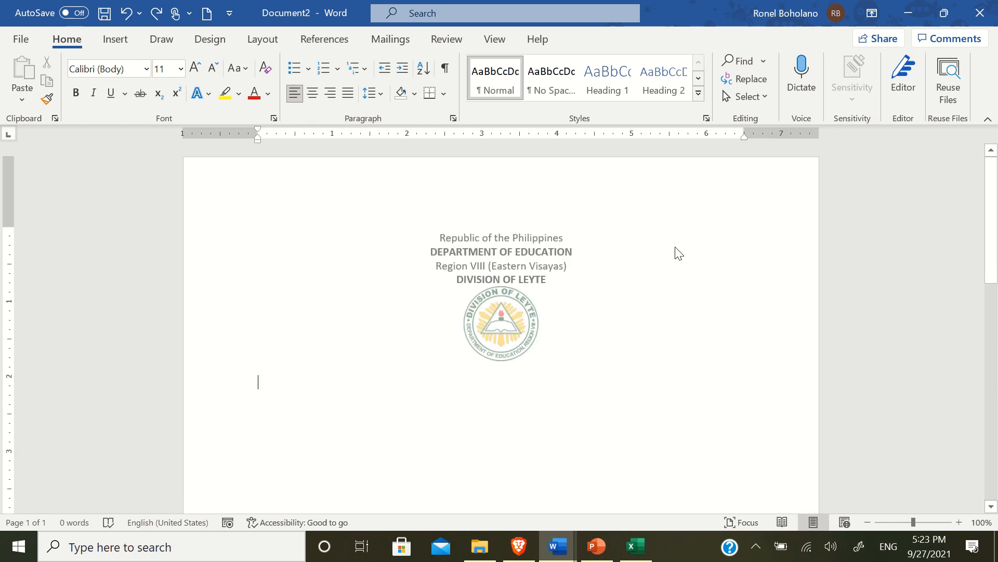
{"action": "scroll", "coordinate": [675, 246], "scroll_direction": "down", "scroll_amount": 2}
{"action": "scroll", "coordinate": [675, 246], "scroll_direction": "down", "scroll_amount": 1}
{"action": "key", "text": "Return"}
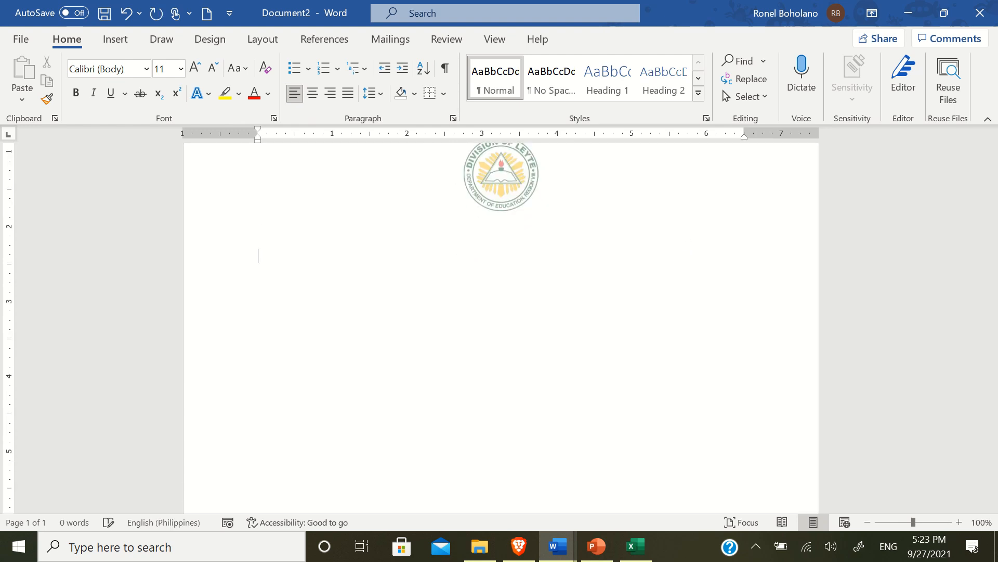
{"action": "scroll", "coordinate": [675, 250], "scroll_direction": "down", "scroll_amount": 3}
{"action": "scroll", "coordinate": [674, 252], "scroll_direction": "up", "scroll_amount": 5}
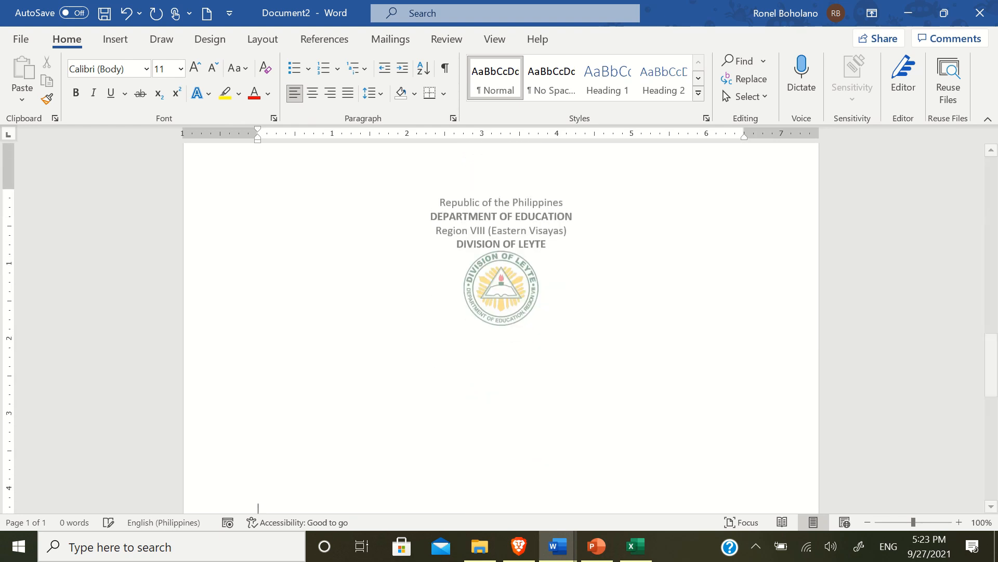
{"action": "scroll", "coordinate": [672, 248], "scroll_direction": "down", "scroll_amount": 8}
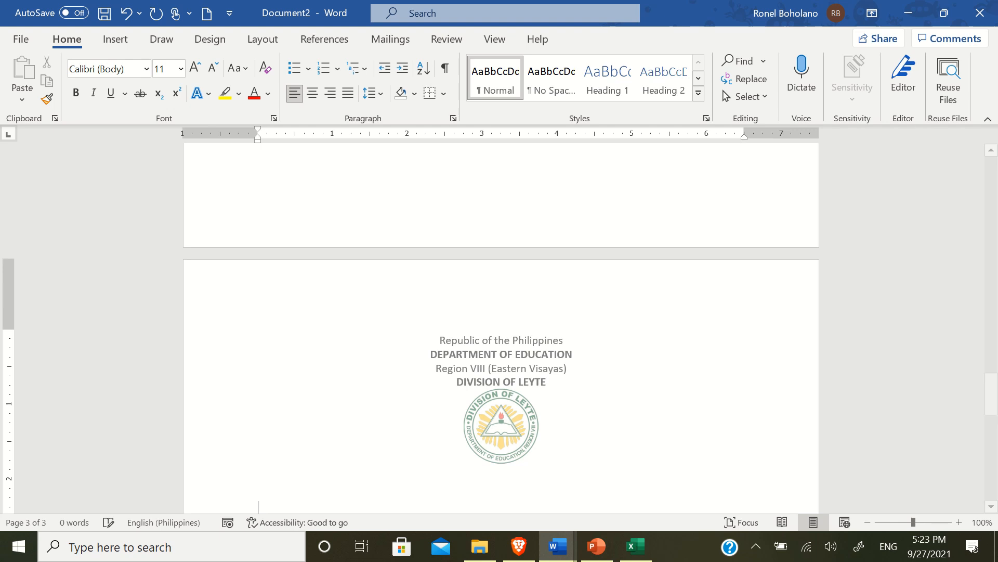
Add empty lines until the document extends to a fourth page
{"action": "key", "text": "Return"}
{"action": "key", "text": "Return"}
{"action": "key", "text": "Return"}
{"action": "key", "text": "Return"}
{"action": "key", "text": "Return"}
{"action": "key", "text": "Return"}
{"action": "key", "text": "Return"}
{"action": "key", "text": "Return"}
{"action": "key", "text": "Return"}
{"action": "key", "text": "Return"}
{"action": "key", "text": "Return"}
{"action": "key", "text": "Return"}
{"action": "key", "text": "Return"}
{"action": "key", "text": "Return"}
{"action": "key", "text": "Return"}
{"action": "key", "text": "Return"}
{"action": "key", "text": "Return"}
{"action": "key", "text": "Return"}
{"action": "key", "text": "Return"}
{"action": "key", "text": "Return"}
{"action": "key", "text": "Return"}
{"action": "key", "text": "Return"}
{"action": "key", "text": "Return"}
{"action": "key", "text": "Return"}
{"action": "key", "text": "Return"}
{"action": "key", "text": "Return"}
{"action": "key", "text": "Return"}
{"action": "key", "text": "Return"}
{"action": "key", "text": "Return"}
{"action": "key", "text": "Return"}
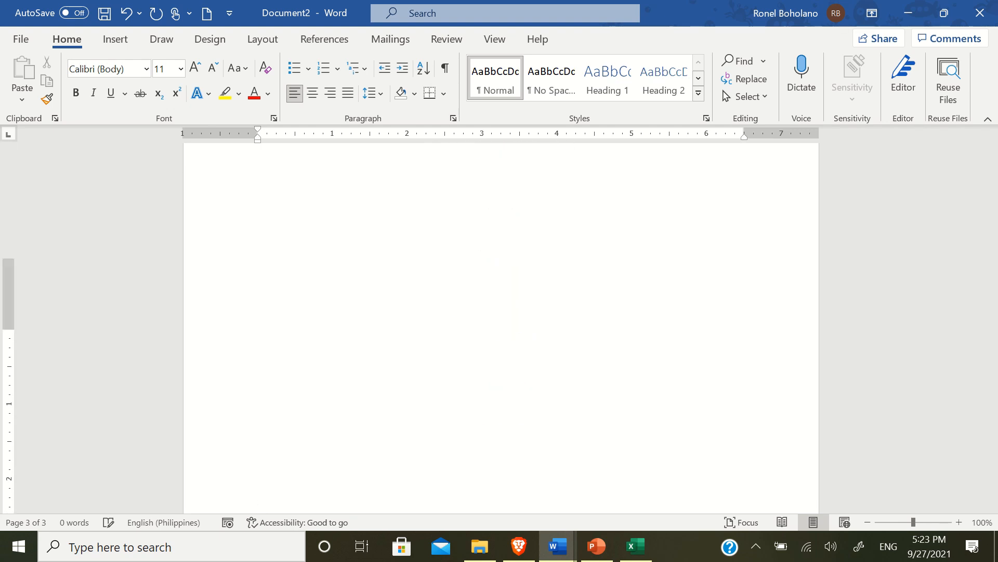
{"action": "scroll", "coordinate": [806, 288], "scroll_direction": "up", "scroll_amount": 10}
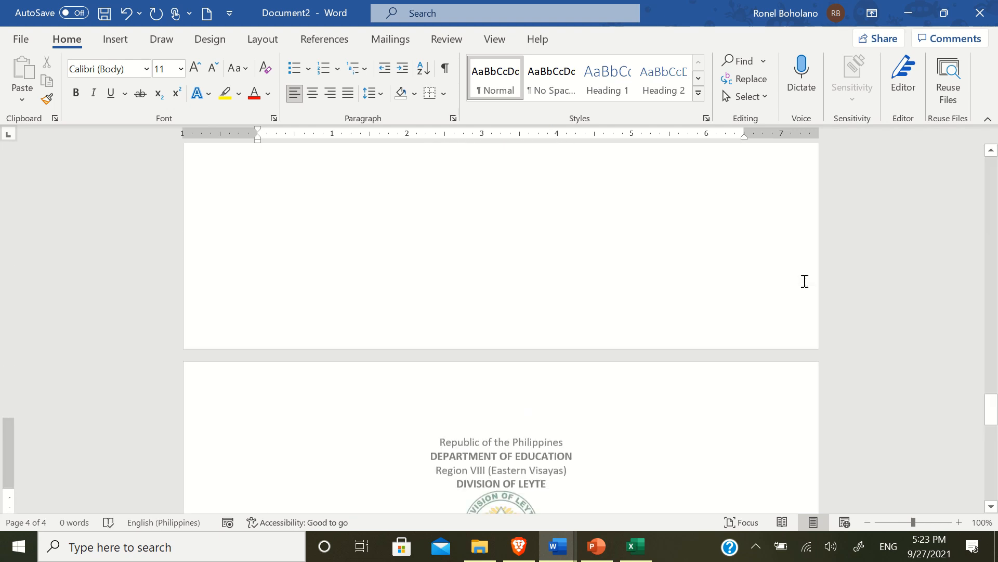
Insert the built-in ViewMaster (Horizontal) footer with a date field and page number
{"action": "left_click_drag", "start_coordinate": [994, 354], "coordinate": [994, 122]}
{"action": "left_click", "coordinate": [122, 40]}
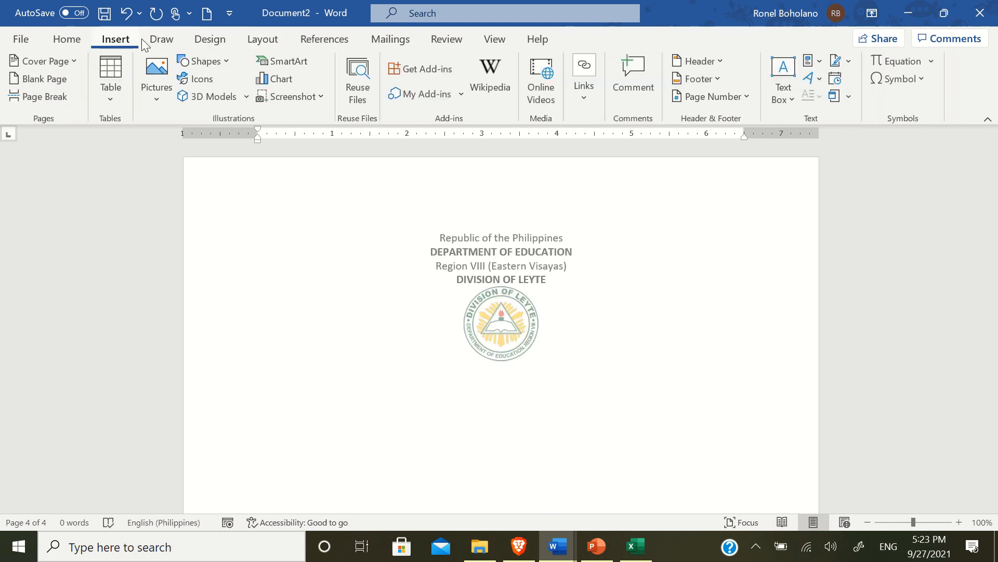
{"action": "left_click", "coordinate": [717, 77]}
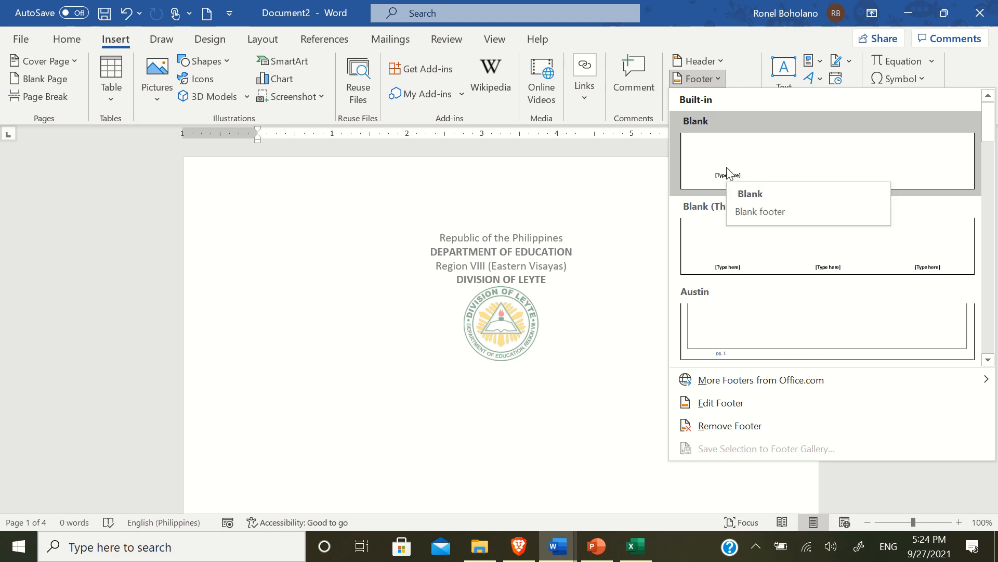
{"action": "scroll", "coordinate": [835, 265], "scroll_direction": "down", "scroll_amount": 5}
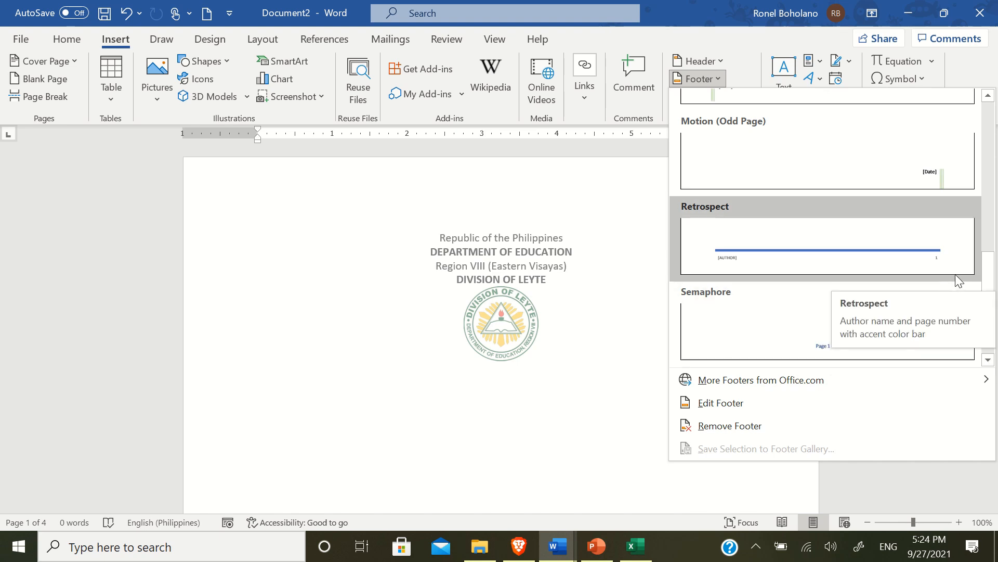
{"action": "scroll", "coordinate": [930, 260], "scroll_direction": "down", "scroll_amount": 4}
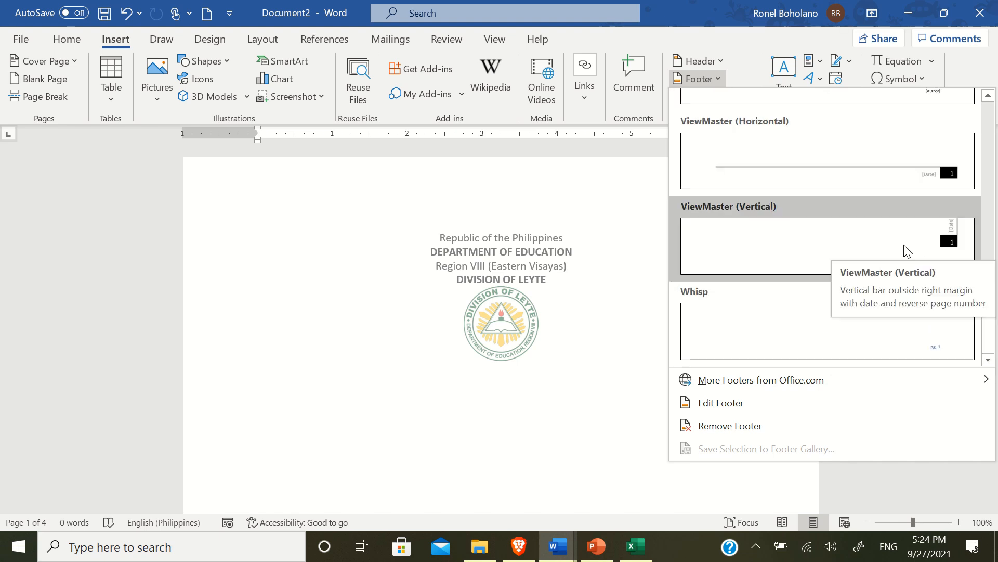
{"action": "left_click", "coordinate": [875, 170]}
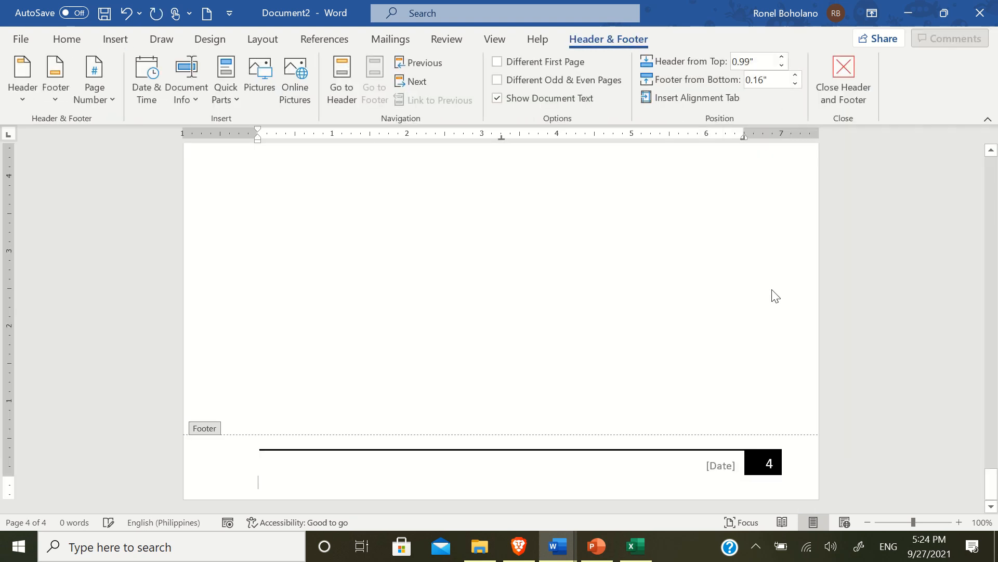
Set the footer's date to September 27, 2021 and leave footer editing
{"action": "left_click", "coordinate": [733, 469]}
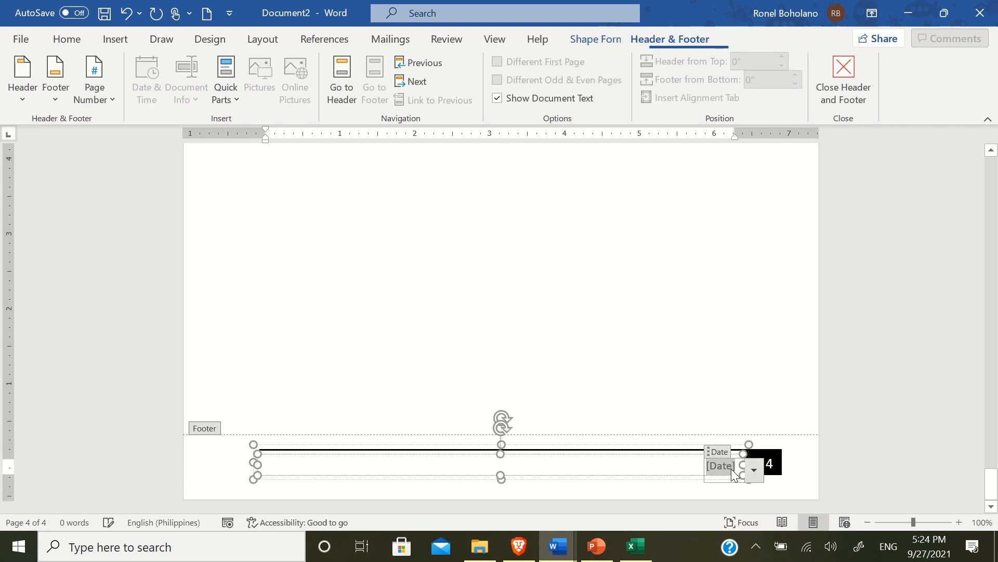
{"action": "left_click", "coordinate": [753, 473]}
{"action": "left_click", "coordinate": [676, 517]}
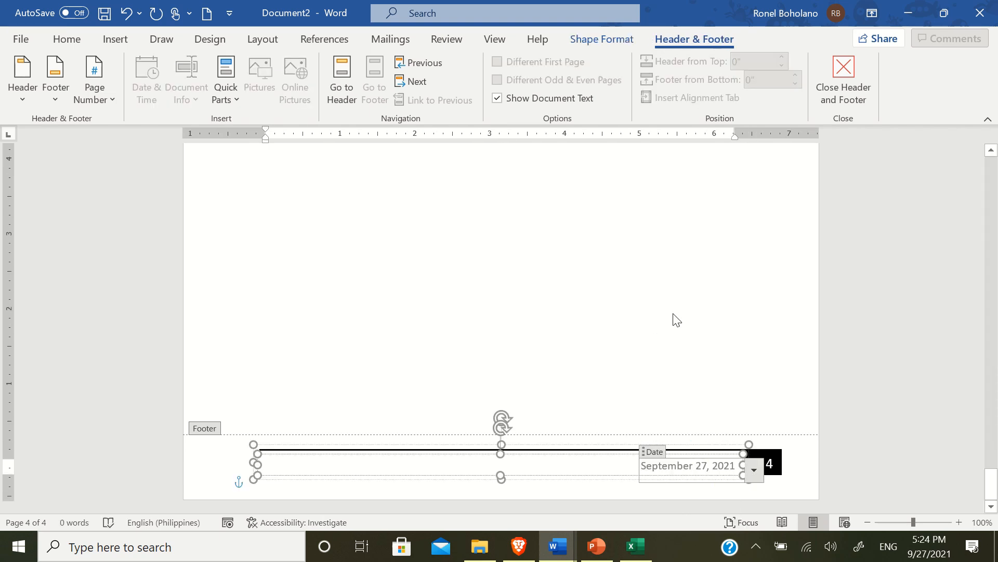
{"action": "left_click", "coordinate": [843, 83]}
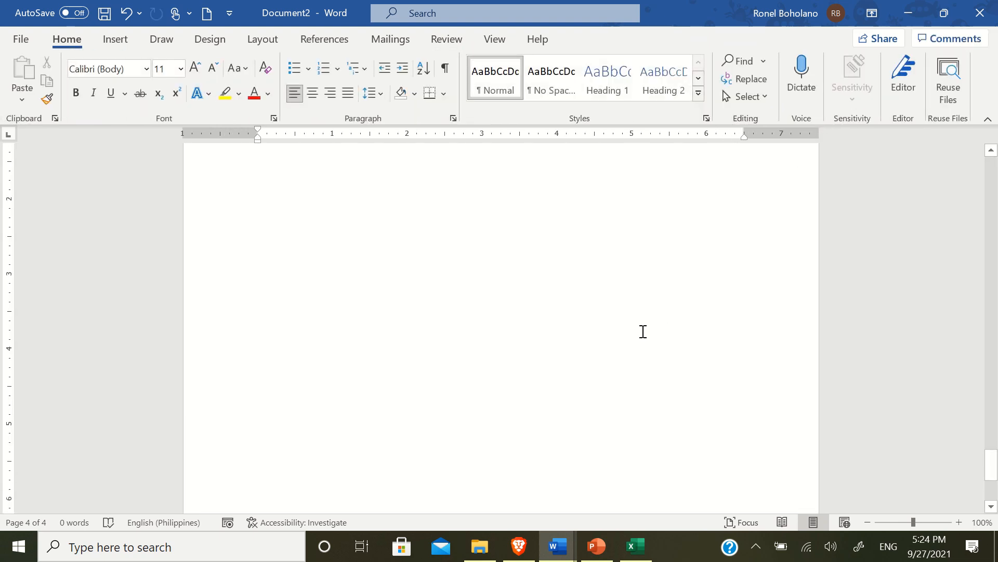
Look through the document's pages to examine the header, footer date and page number on each one
{"action": "scroll", "coordinate": [612, 320], "scroll_direction": "up", "scroll_amount": 5}
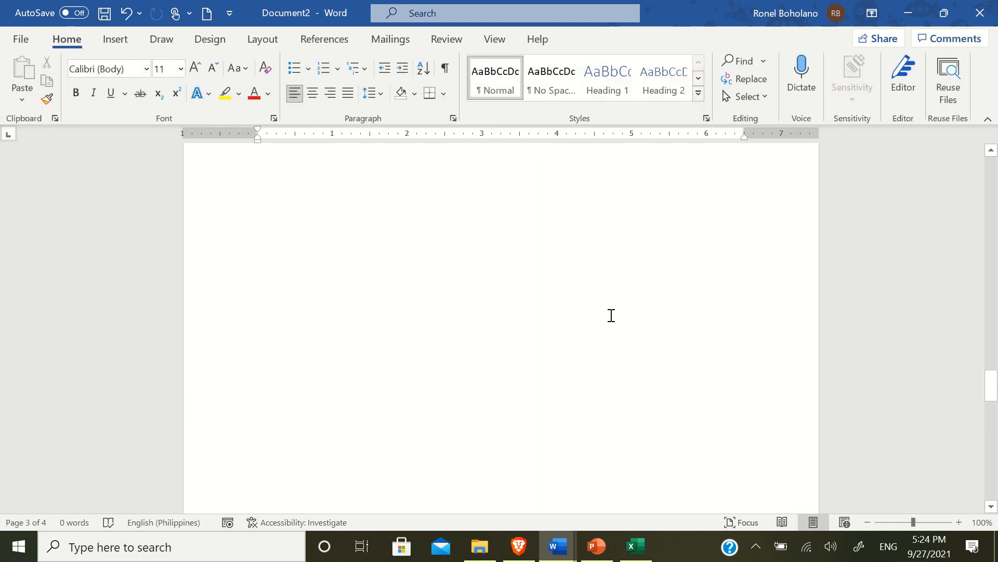
{"action": "scroll", "coordinate": [611, 312], "scroll_direction": "up", "scroll_amount": 3}
{"action": "scroll", "coordinate": [611, 312], "scroll_direction": "down", "scroll_amount": 10}
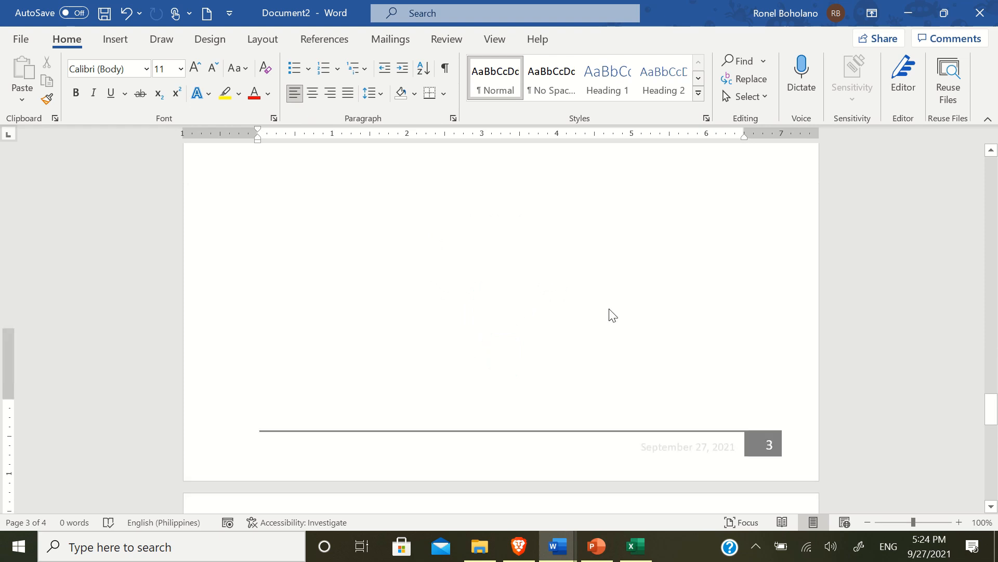
{"action": "scroll", "coordinate": [613, 312], "scroll_direction": "up", "scroll_amount": 3}
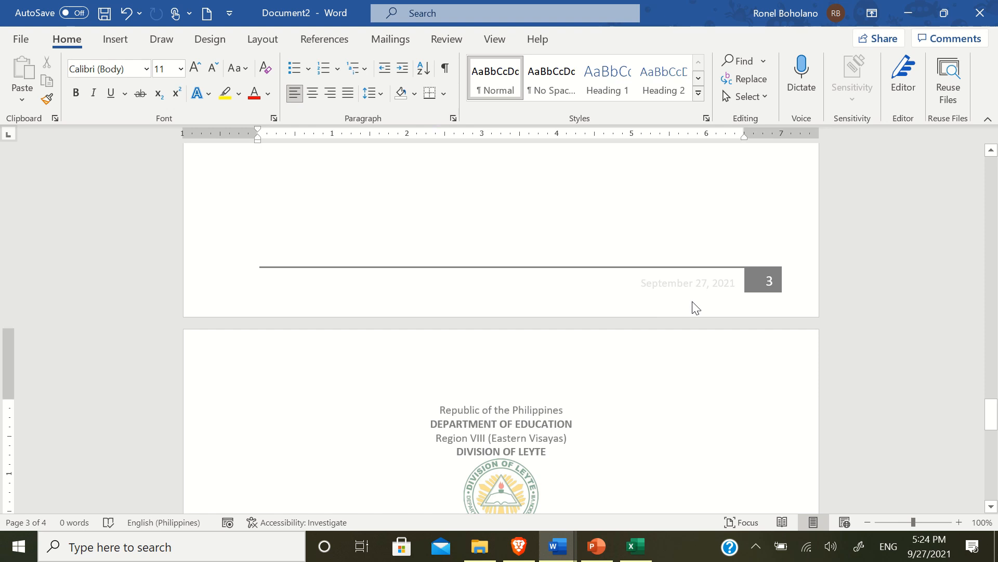
{"action": "scroll", "coordinate": [729, 312], "scroll_direction": "down", "scroll_amount": 4}
{"action": "scroll", "coordinate": [727, 311], "scroll_direction": "down", "scroll_amount": 11}
{"action": "scroll", "coordinate": [731, 297], "scroll_direction": "up", "scroll_amount": 9}
{"action": "scroll", "coordinate": [730, 286], "scroll_direction": "down", "scroll_amount": 3}
{"action": "scroll", "coordinate": [730, 287], "scroll_direction": "up", "scroll_amount": 8}
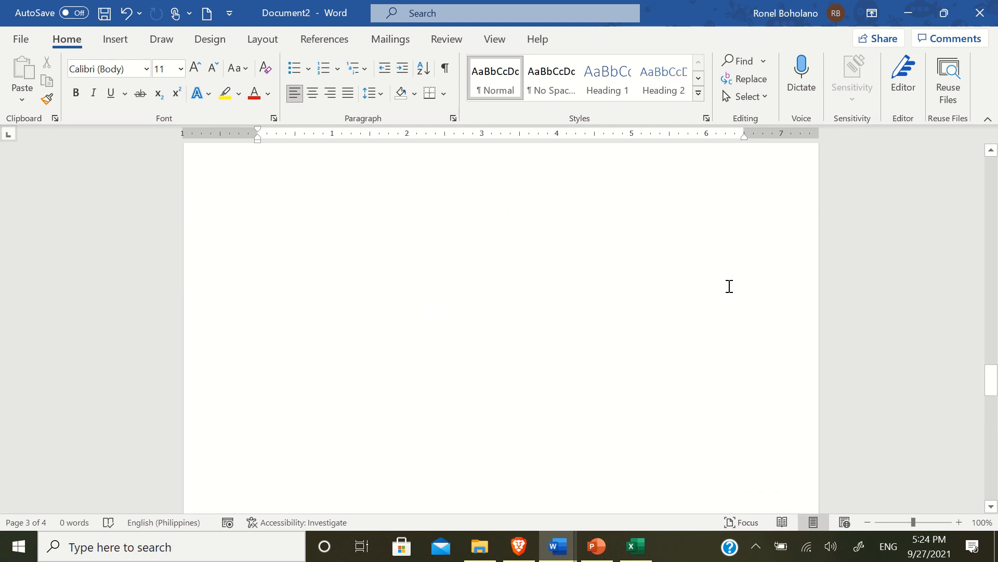
{"action": "scroll", "coordinate": [729, 287], "scroll_direction": "down", "scroll_amount": 6}
{"action": "scroll", "coordinate": [730, 286], "scroll_direction": "up", "scroll_amount": 14}
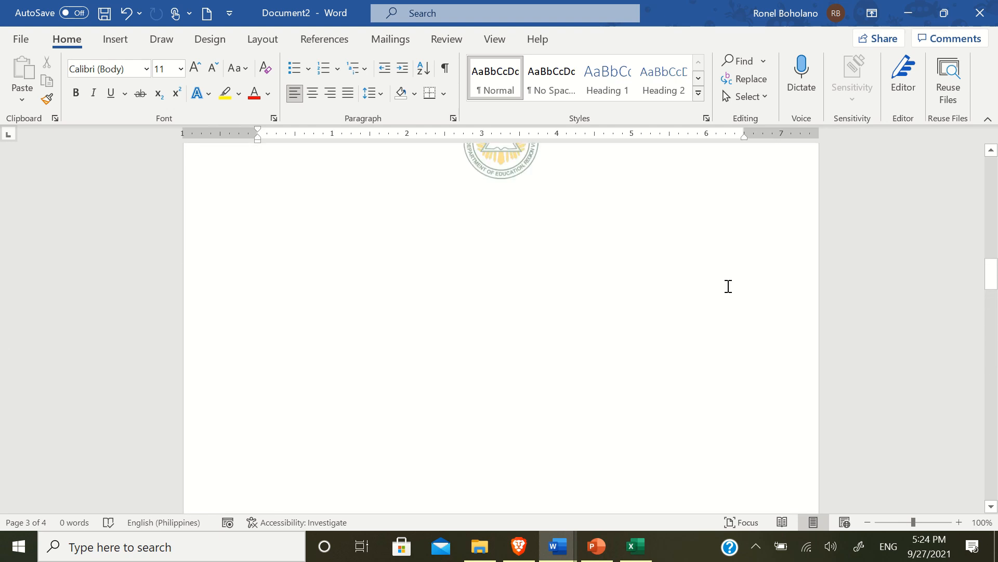
{"action": "scroll", "coordinate": [728, 283], "scroll_direction": "up", "scroll_amount": 6}
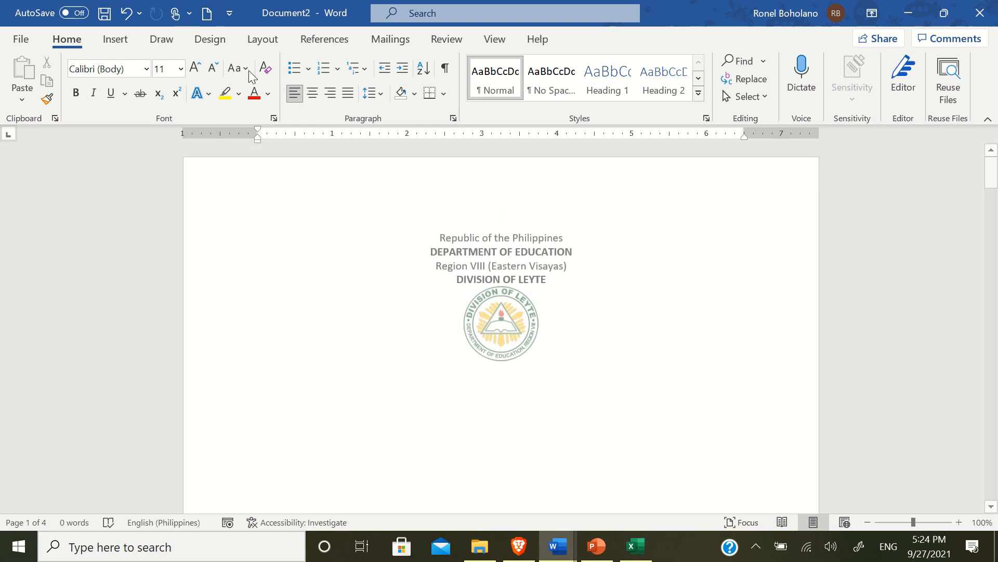
Browse the page number designs for Bottom of Page, Page Margins and Current Position without inserting one
{"action": "left_click", "coordinate": [115, 41]}
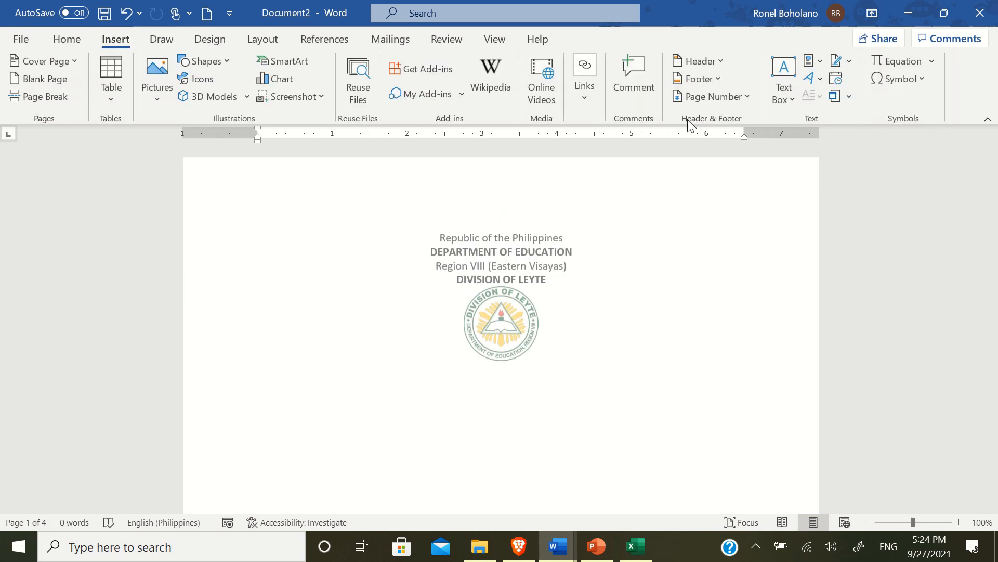
{"action": "left_click", "coordinate": [741, 99]}
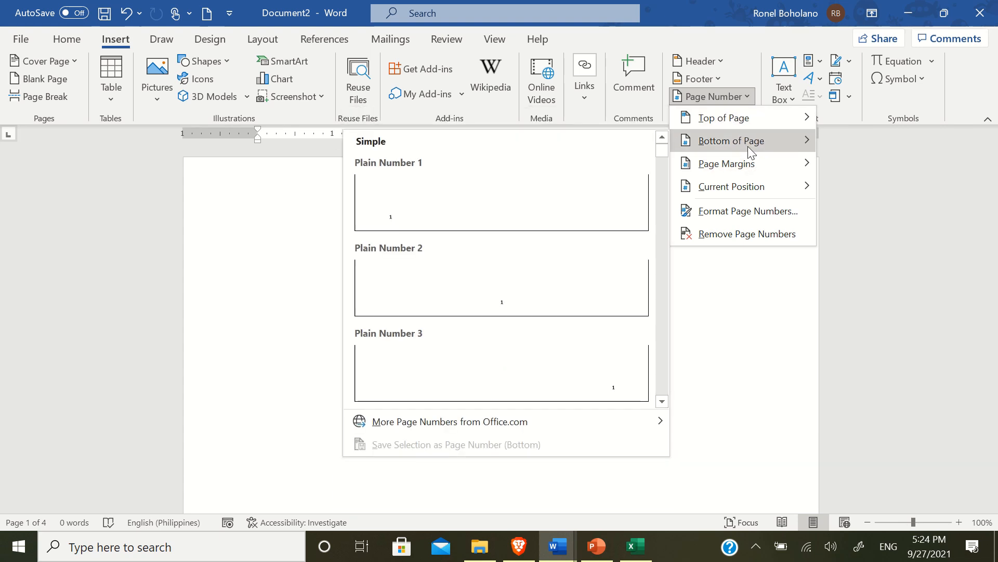
{"action": "mouse_move", "coordinate": [748, 166]}
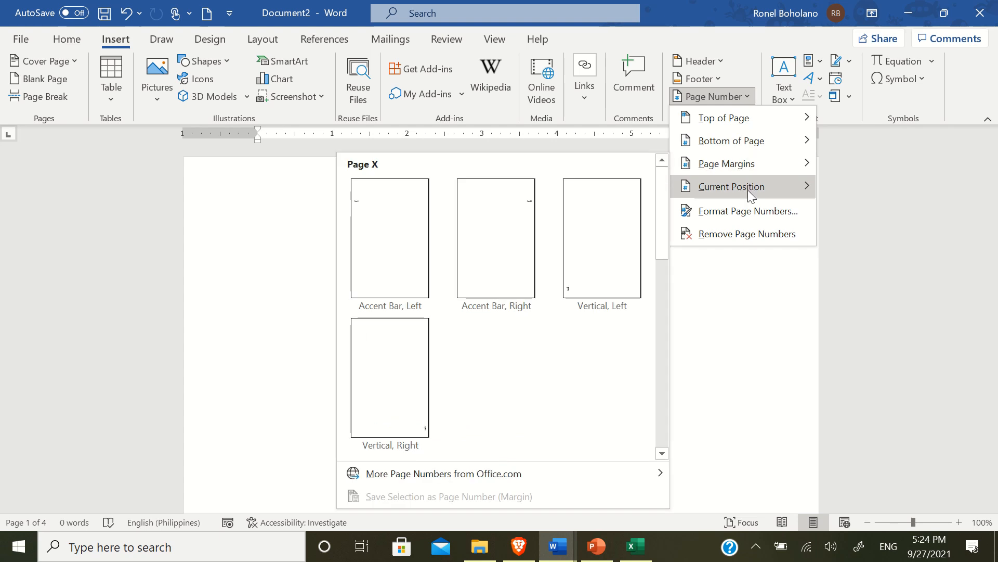
{"action": "mouse_move", "coordinate": [750, 191]}
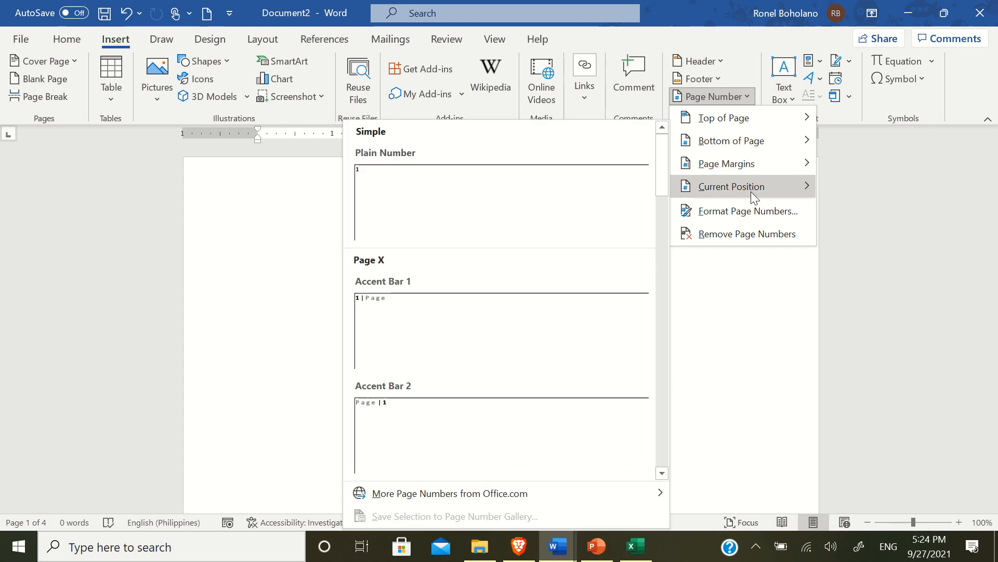
{"action": "left_click", "coordinate": [749, 328]}
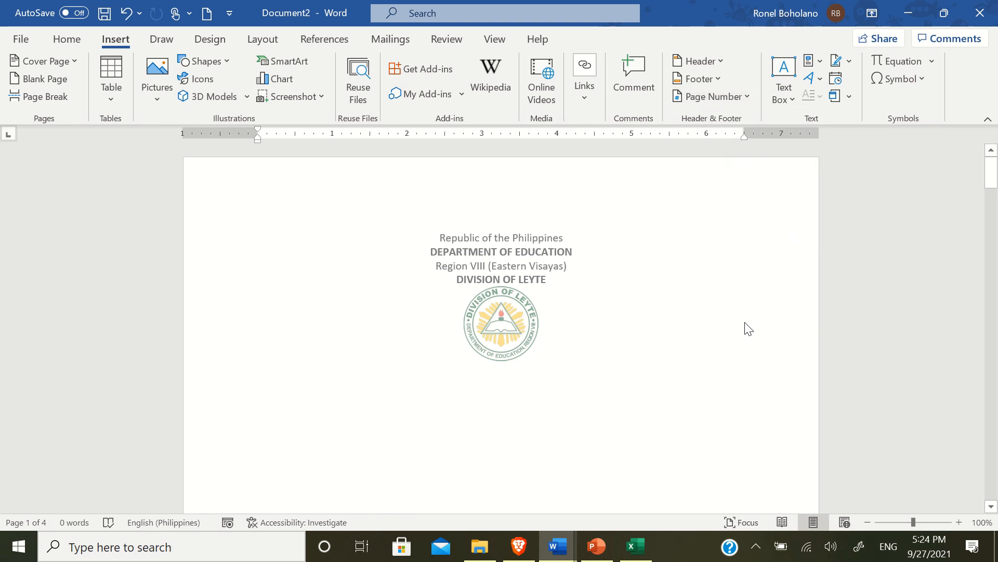
{"action": "scroll", "coordinate": [741, 320], "scroll_direction": "down", "scroll_amount": 5}
{"action": "scroll", "coordinate": [734, 311], "scroll_direction": "up", "scroll_amount": 5}
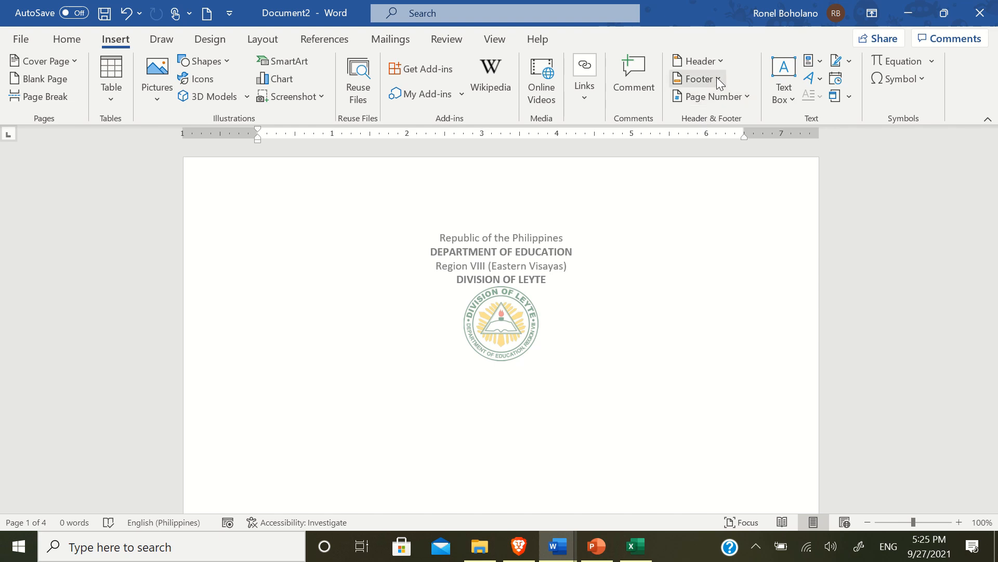
{"action": "left_click", "coordinate": [677, 374]}
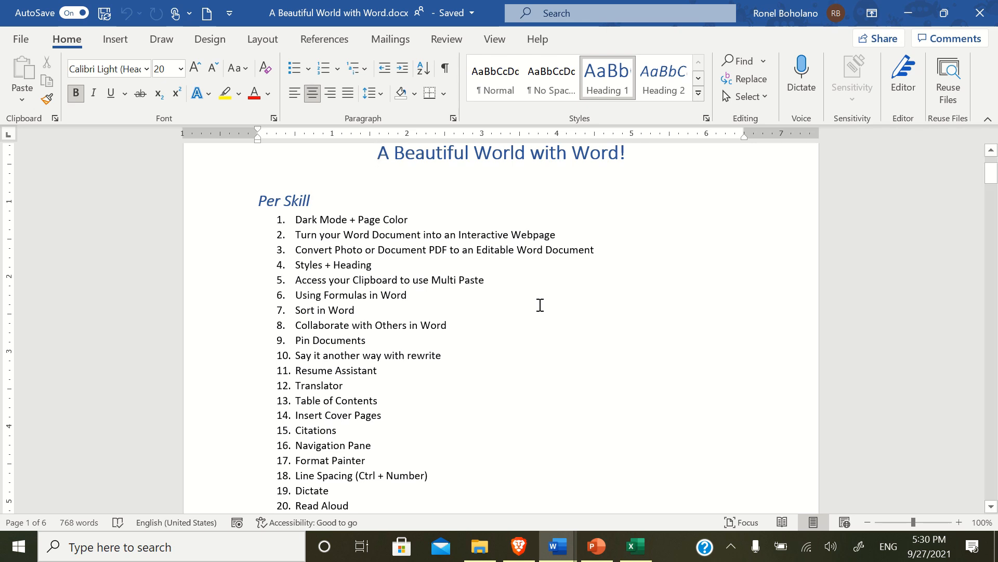
Select the text from the title "A Beautiful World with Word!" through item 50, play it with Read Aloud, and pause the reading
{"action": "left_click", "coordinate": [448, 40]}
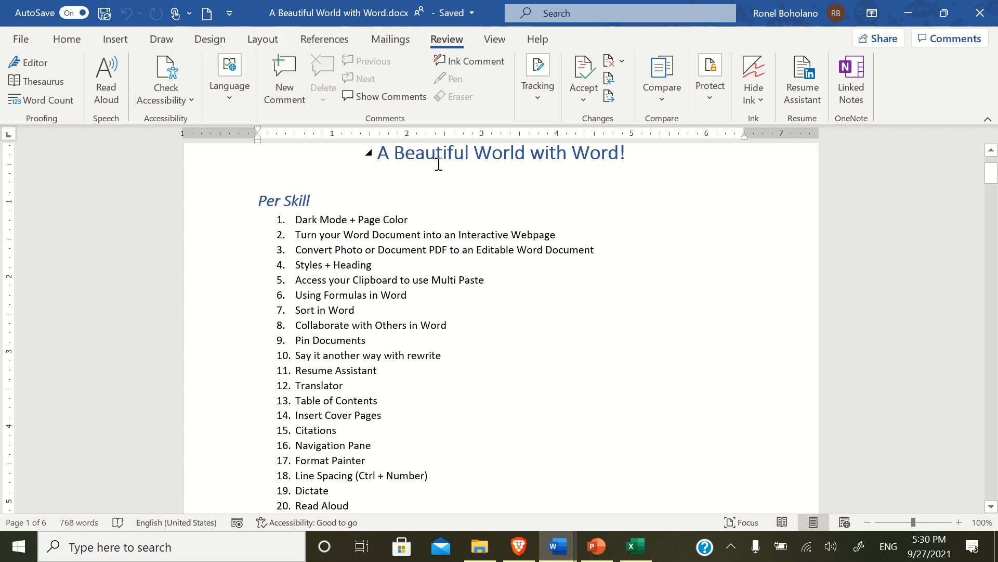
{"action": "left_click_drag", "start_coordinate": [378, 154], "coordinate": [491, 502]}
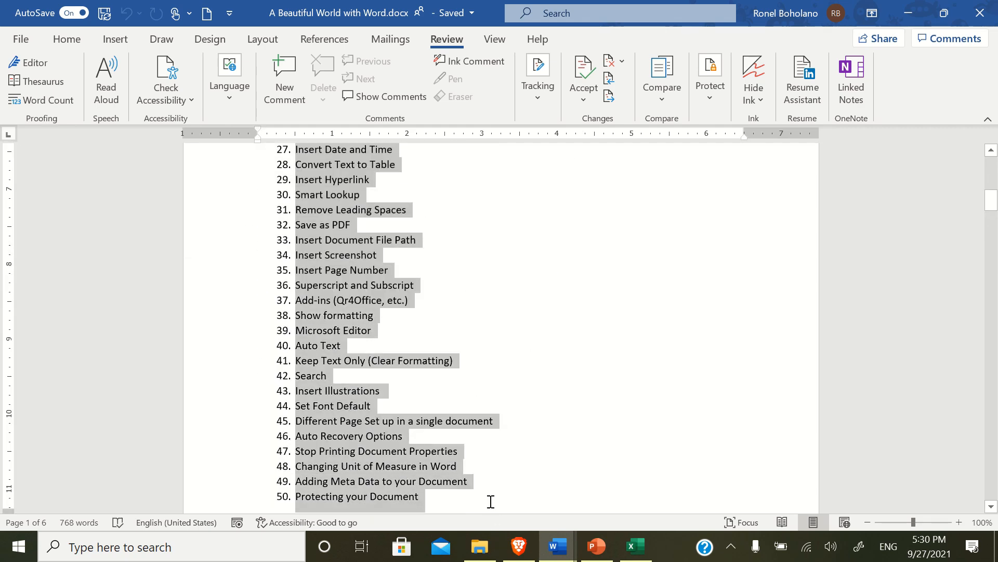
{"action": "scroll", "coordinate": [580, 301], "scroll_direction": "up", "scroll_amount": 12}
{"action": "scroll", "coordinate": [582, 299], "scroll_direction": "up", "scroll_amount": 1}
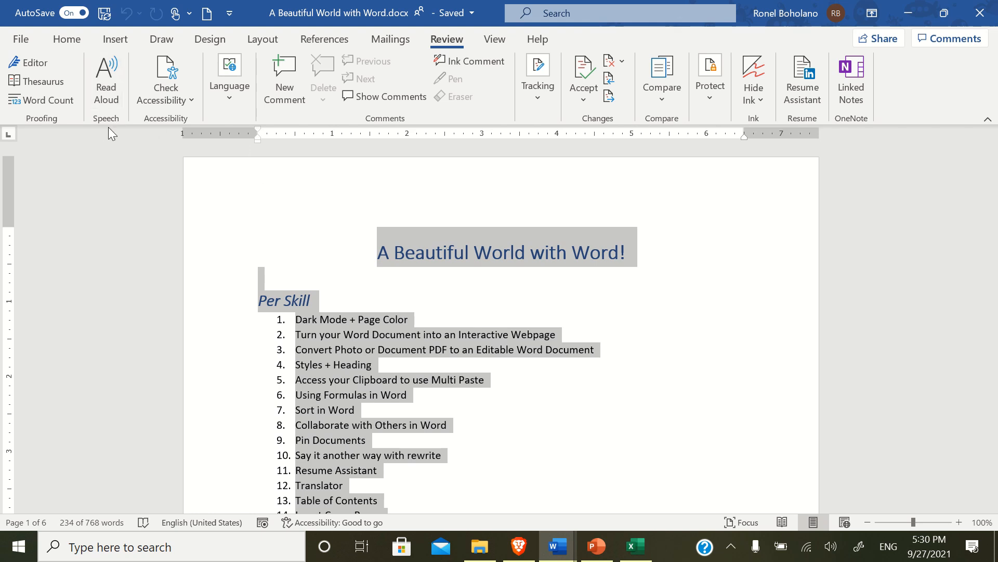
{"action": "left_click", "coordinate": [105, 96]}
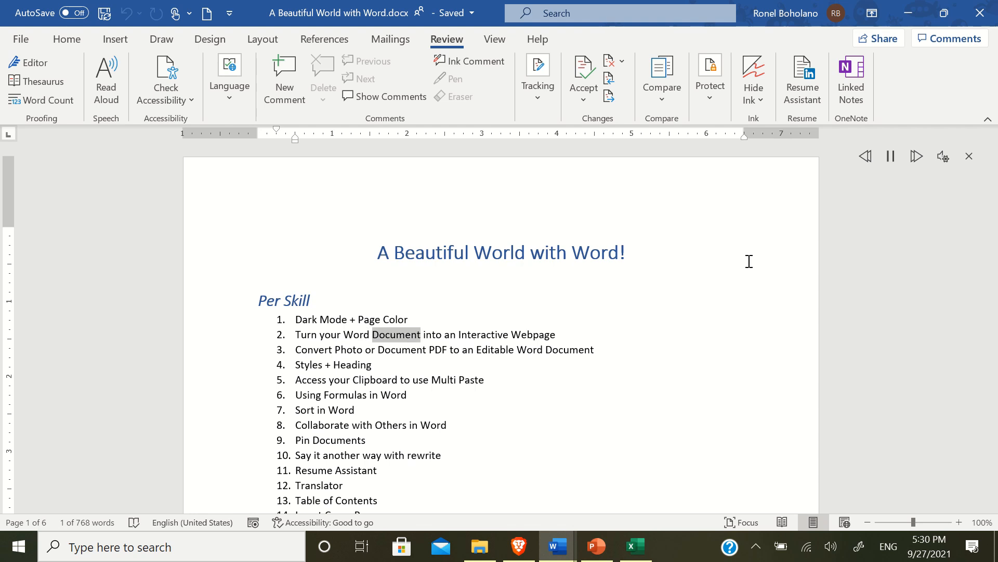
{"action": "left_click", "coordinate": [890, 161]}
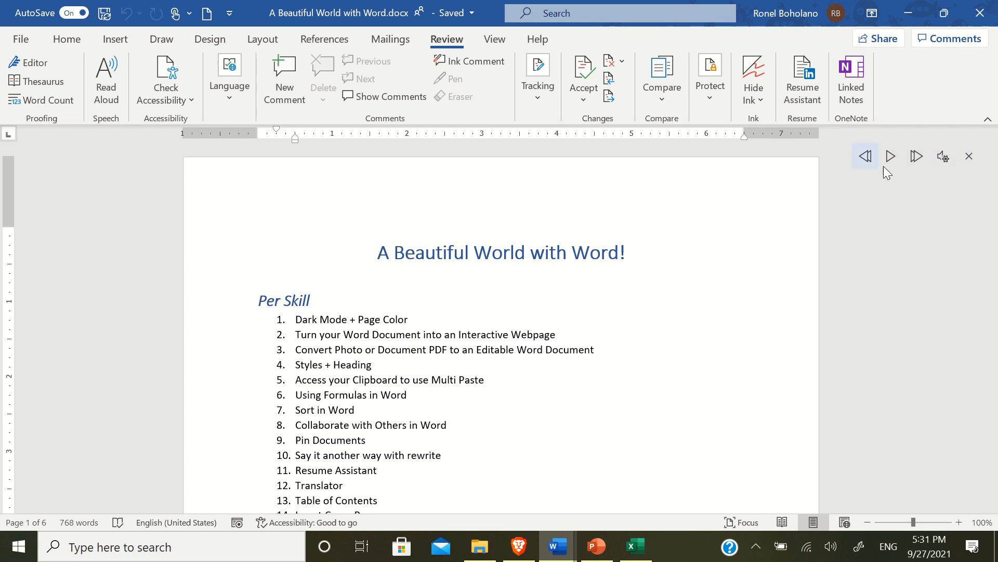
Change the Read Aloud voice to Microsoft David
{"action": "left_click", "coordinate": [944, 160]}
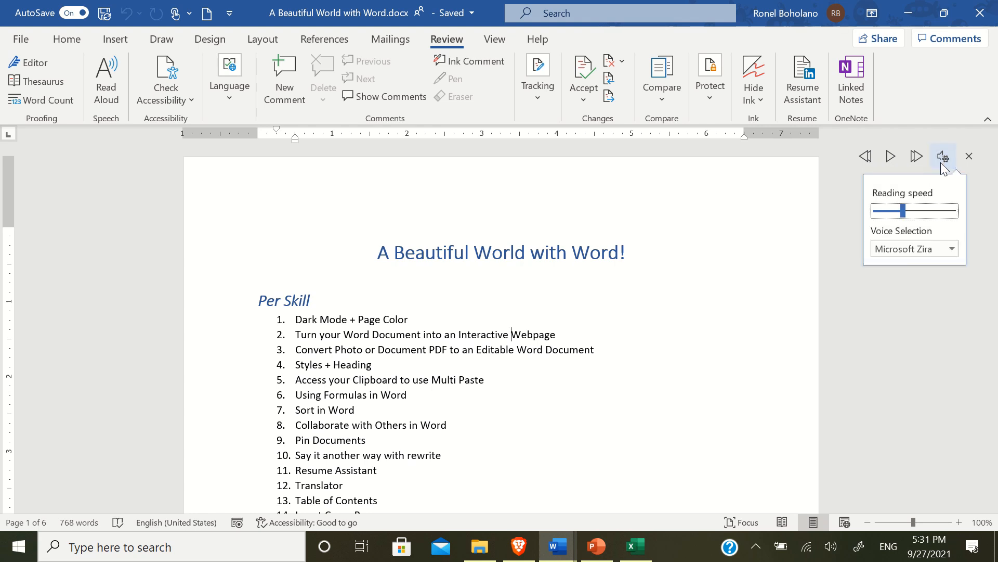
{"action": "left_click", "coordinate": [903, 211]}
{"action": "mouse_move", "coordinate": [905, 210]}
{"action": "left_mouse_down"}
{"action": "mouse_move", "coordinate": [939, 212]}
{"action": "mouse_move", "coordinate": [887, 211]}
{"action": "mouse_move", "coordinate": [903, 211]}
{"action": "left_mouse_up"}
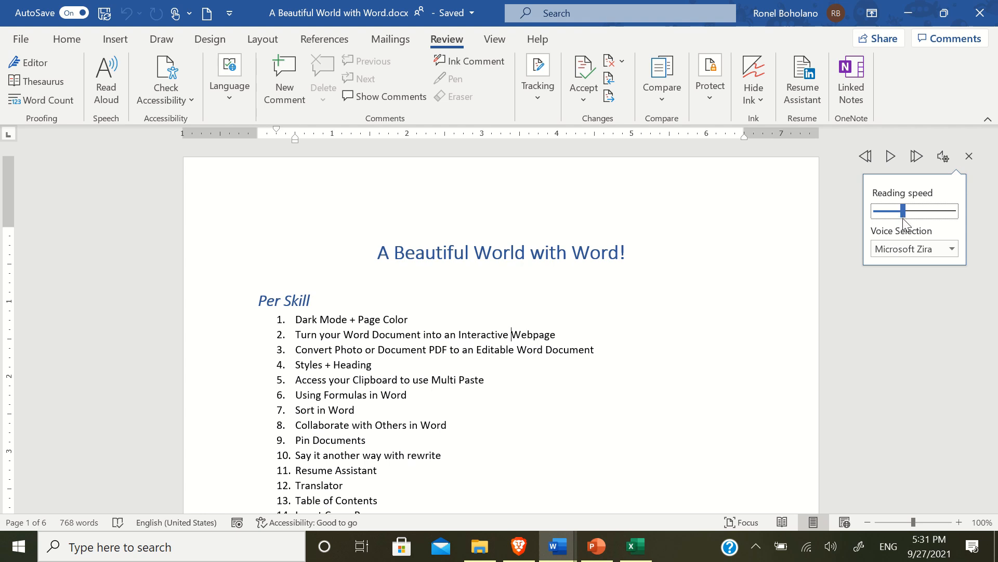
{"action": "left_click", "coordinate": [945, 251]}
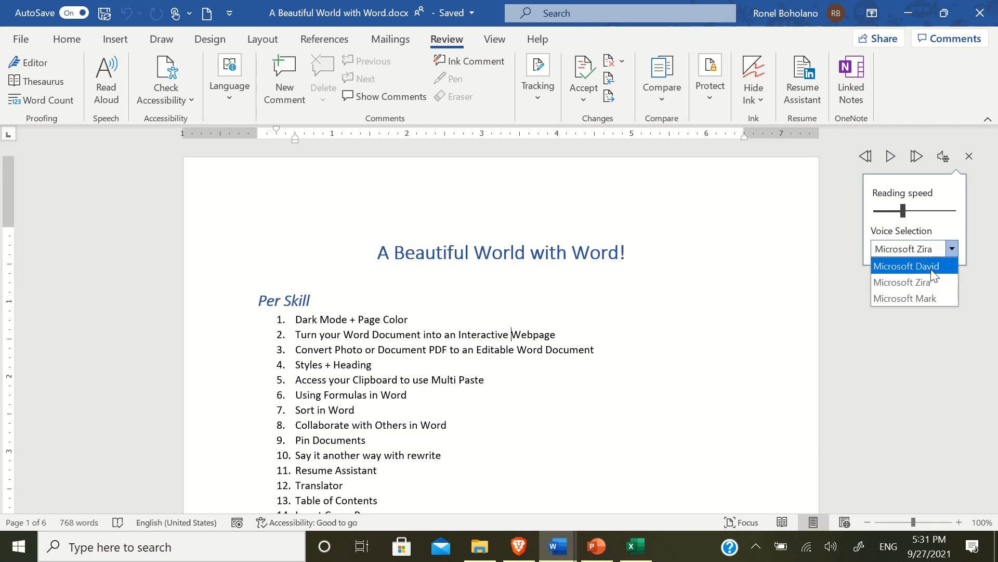
{"action": "left_click", "coordinate": [934, 266]}
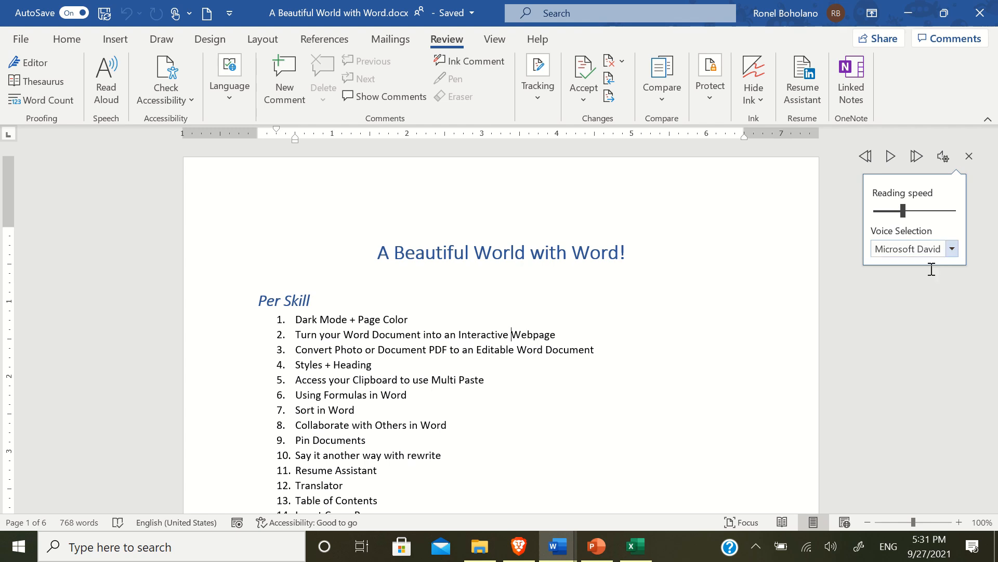
Listen to the list in the chosen voice, pause to check the reading settings, and resume the reading
{"action": "left_click", "coordinate": [890, 156]}
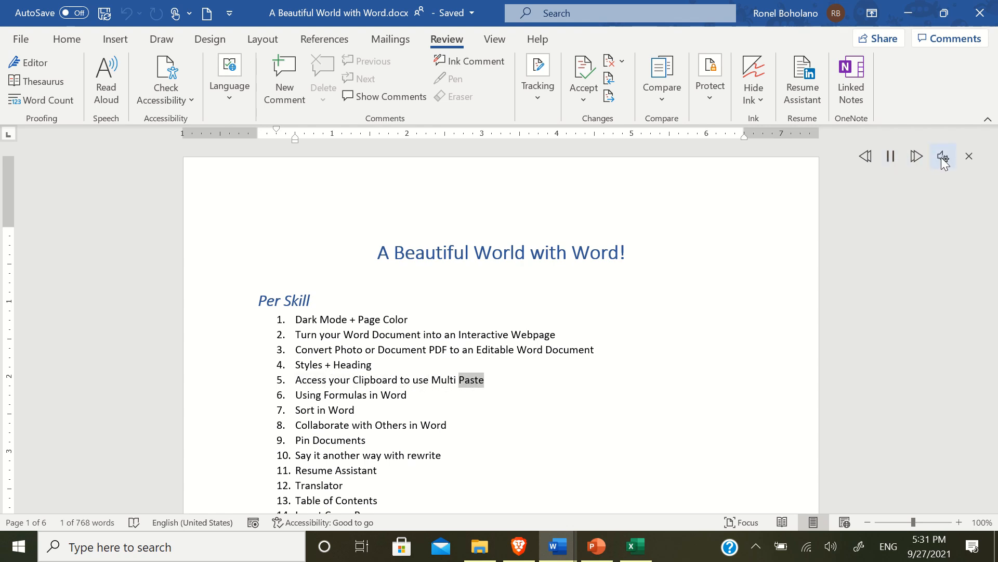
{"action": "left_click", "coordinate": [890, 156]}
{"action": "left_click", "coordinate": [944, 156]}
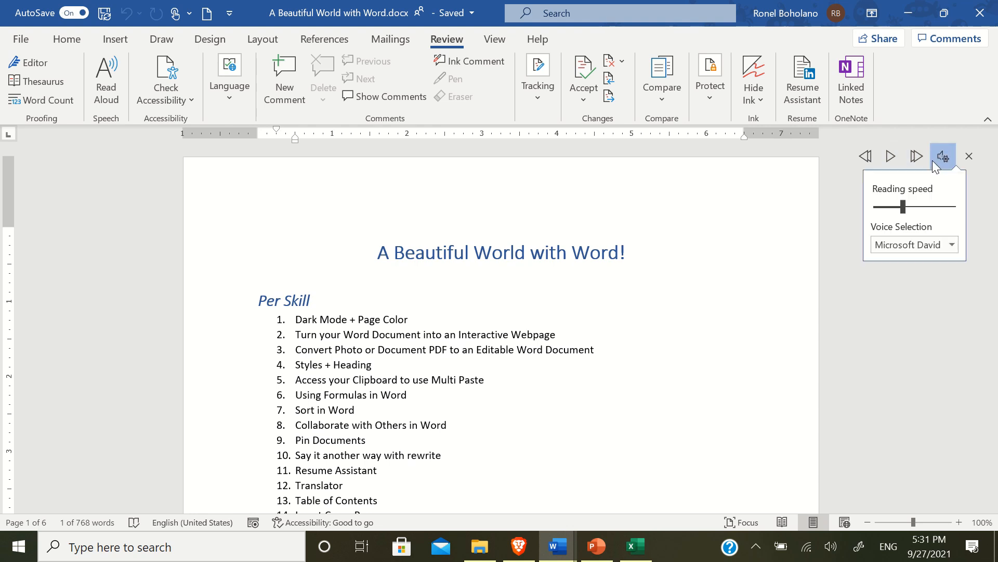
{"action": "left_click", "coordinate": [892, 158]}
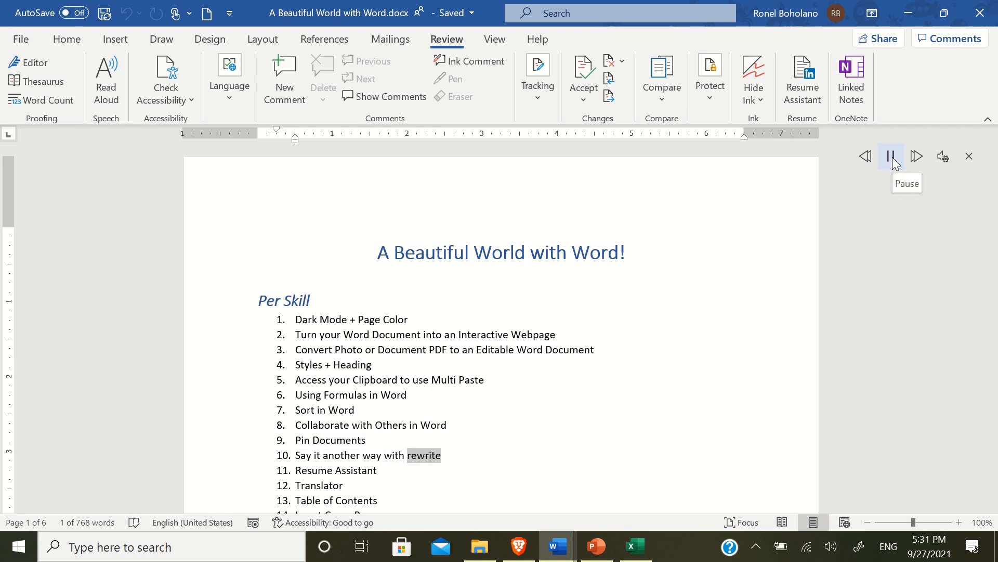
Pause the Read Aloud playback of the list
{"action": "left_click", "coordinate": [891, 157]}
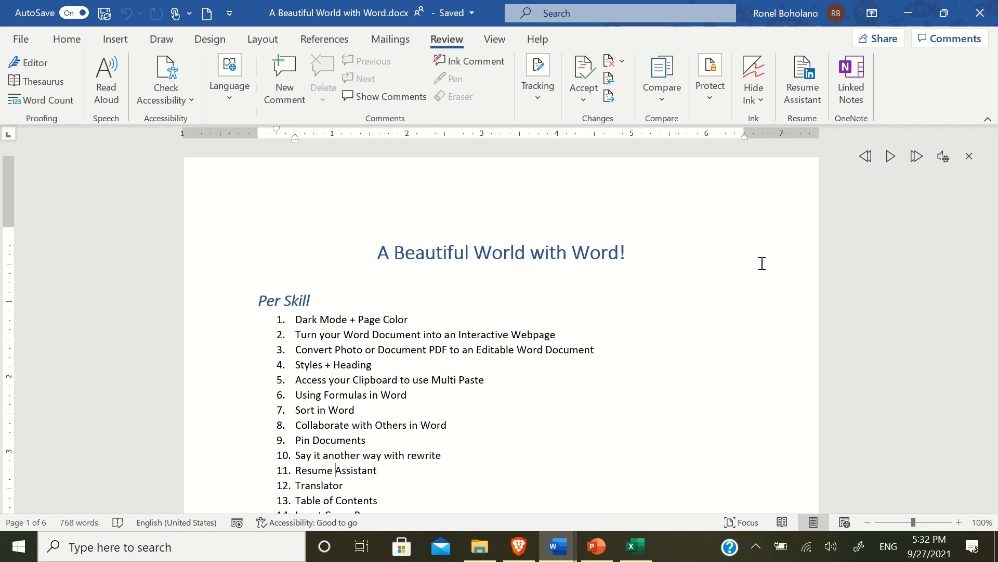
{"action": "mouse_move", "coordinate": [497, 6]}
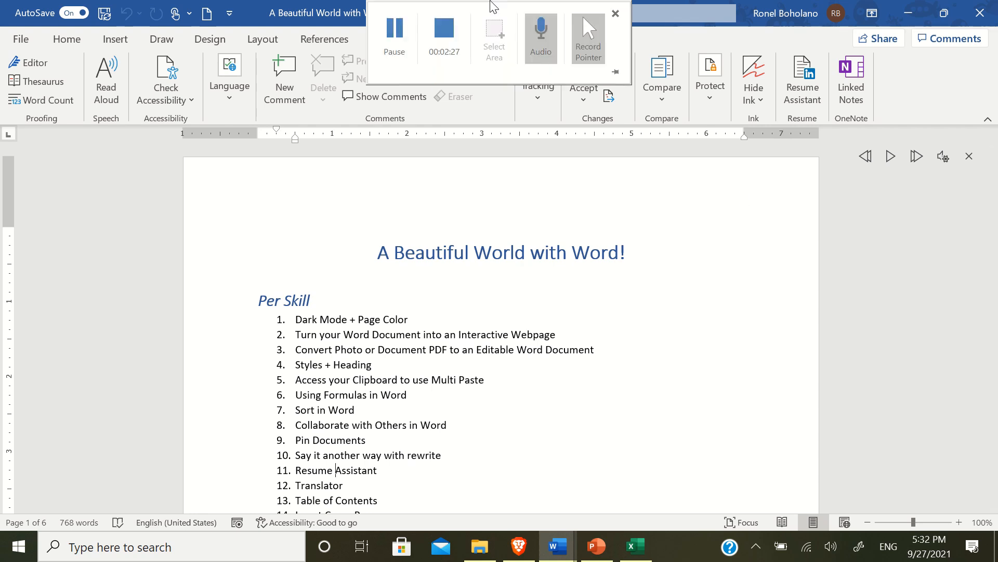
{"action": "left_click", "coordinate": [461, 30]}
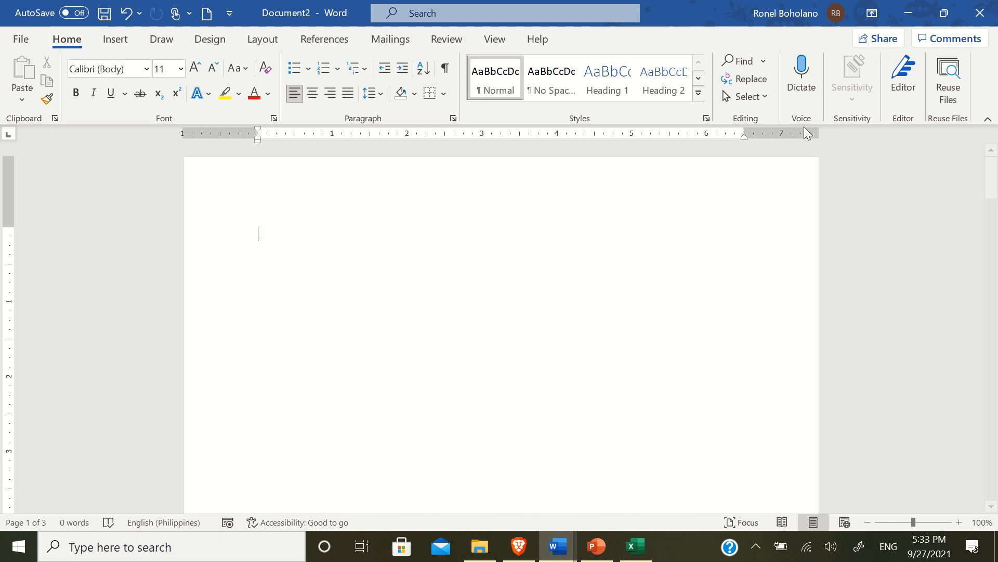
Dictate a spoken passage about Word's dictate function and its uses into the blank document
{"action": "left_click", "coordinate": [803, 99]}
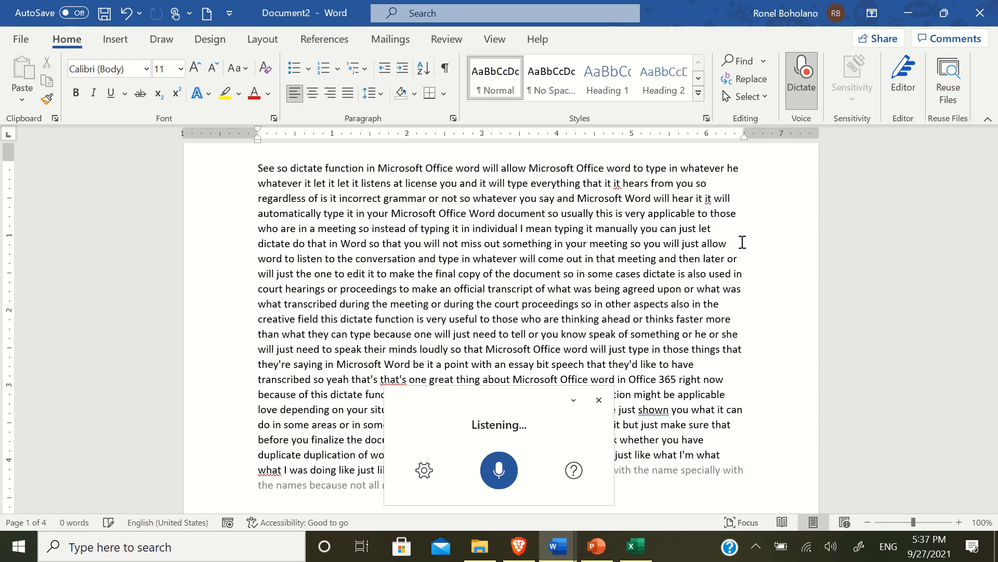
{"action": "scroll", "coordinate": [775, 297], "scroll_direction": "down", "scroll_amount": 5}
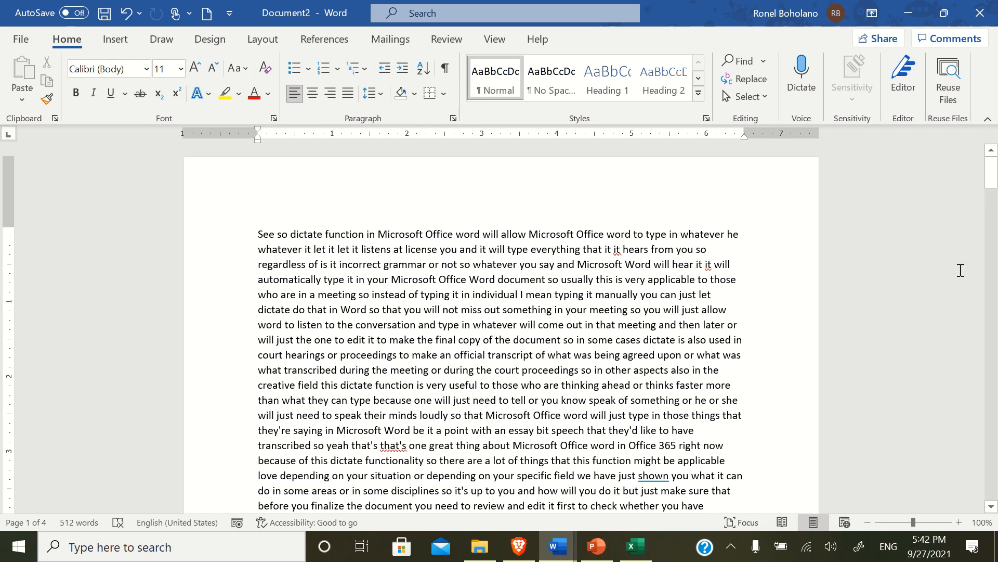
Run Editor on the dictated text and look over its score, corrections and refinements
{"action": "left_click", "coordinate": [906, 92]}
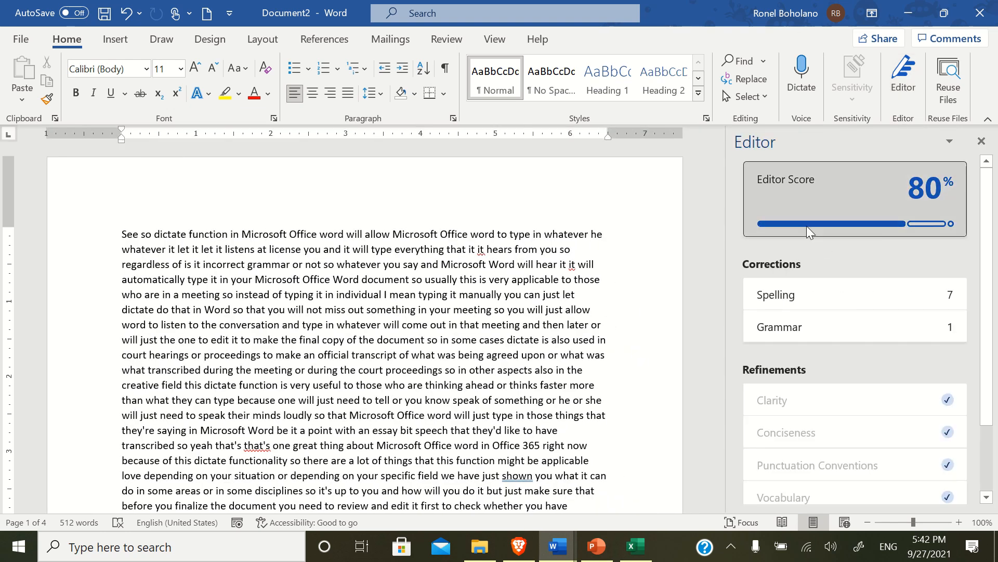
{"action": "mouse_move", "coordinate": [877, 202]}
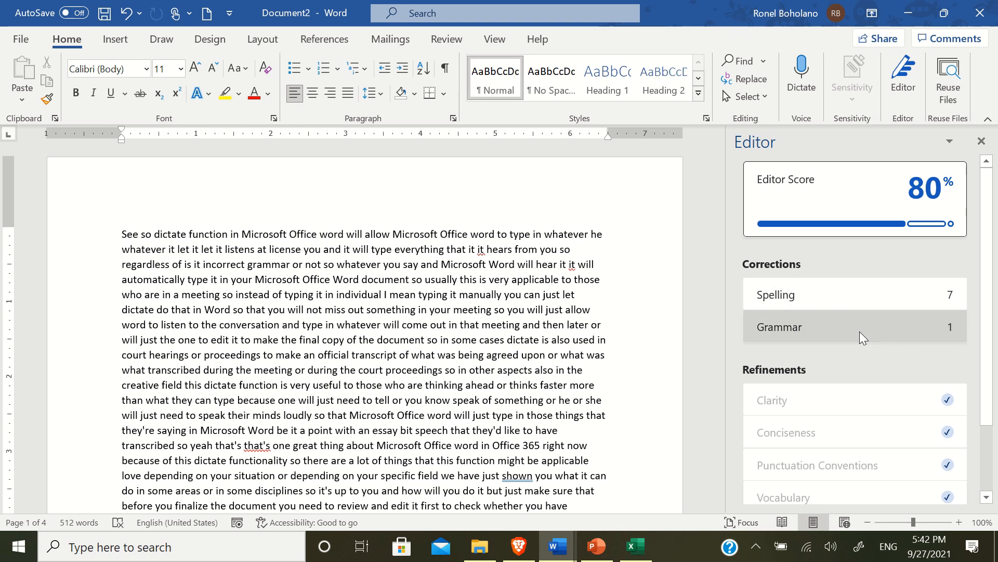
{"action": "scroll", "coordinate": [854, 323], "scroll_direction": "down", "scroll_amount": 2}
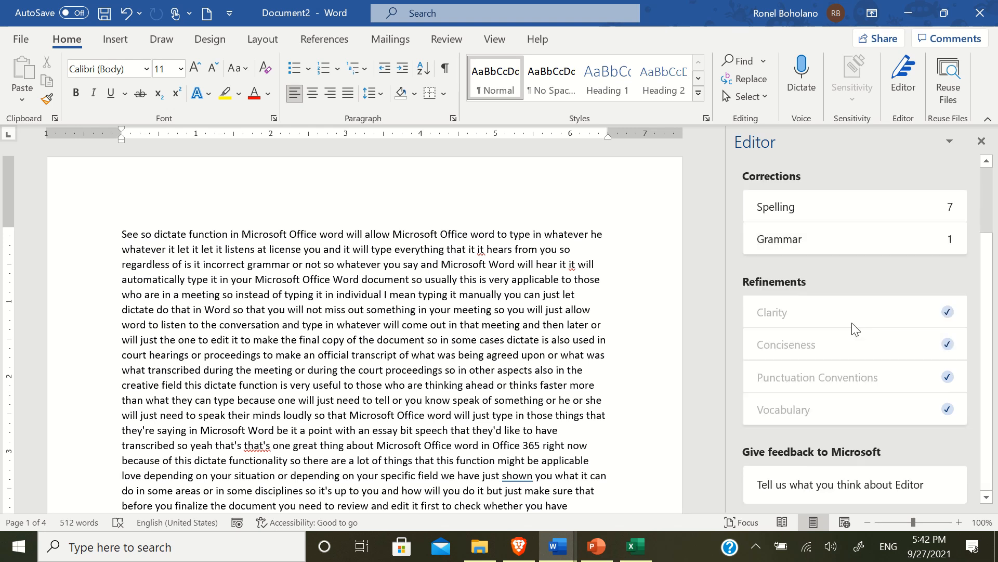
{"action": "scroll", "coordinate": [797, 372], "scroll_direction": "up", "scroll_amount": 2}
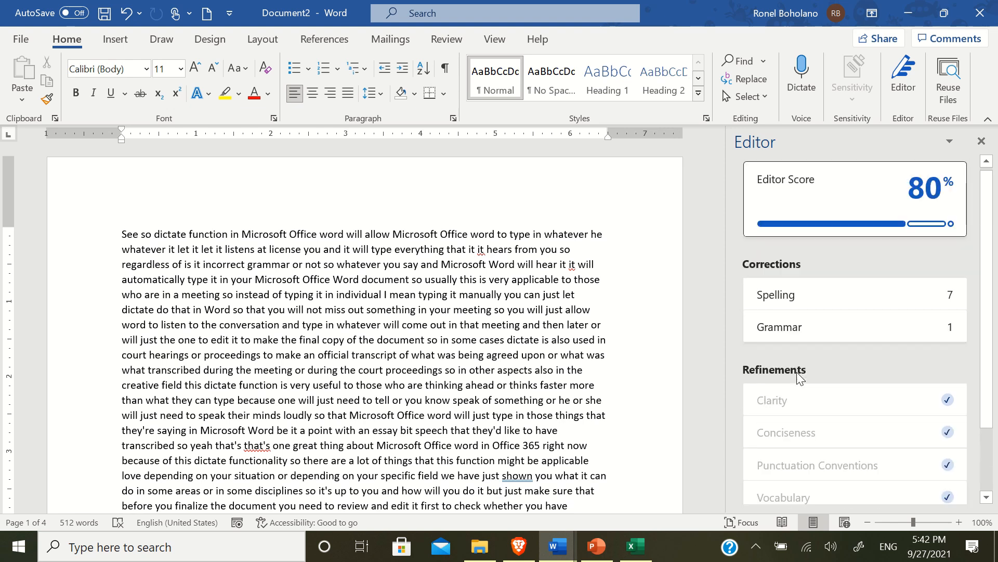
Go through the Editor's spelling corrections and delete the first two repeated words, both "it"
{"action": "left_click", "coordinate": [825, 292]}
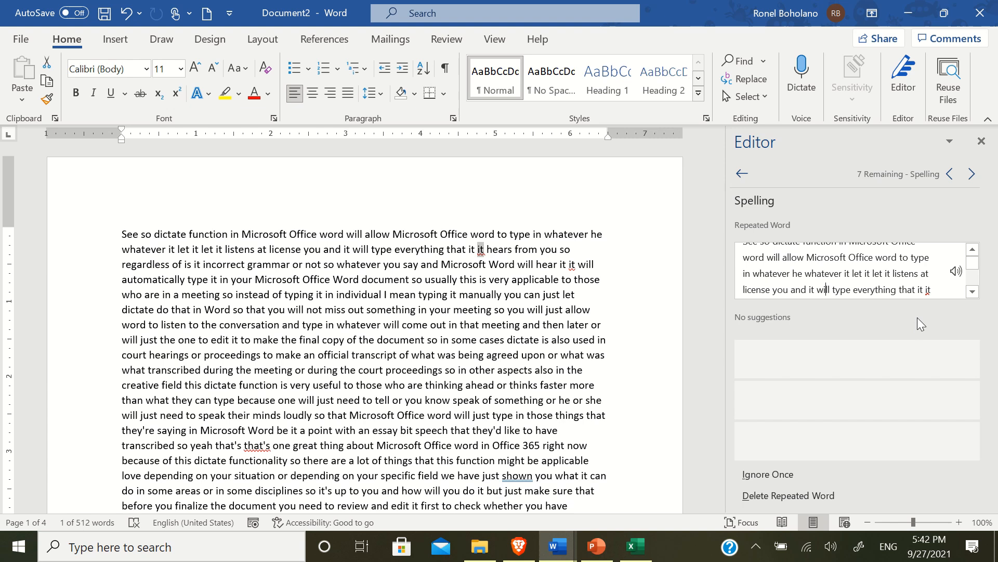
{"action": "scroll", "coordinate": [931, 301], "scroll_direction": "down", "scroll_amount": 3}
{"action": "scroll", "coordinate": [932, 302], "scroll_direction": "up", "scroll_amount": 2}
{"action": "scroll", "coordinate": [931, 302], "scroll_direction": "up", "scroll_amount": 1}
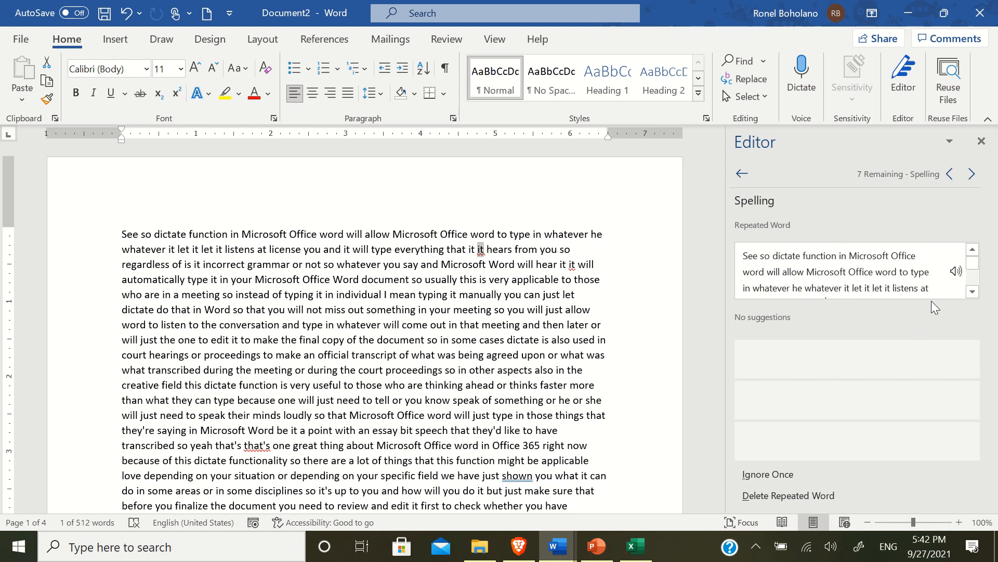
{"action": "scroll", "coordinate": [929, 301], "scroll_direction": "down", "scroll_amount": 5}
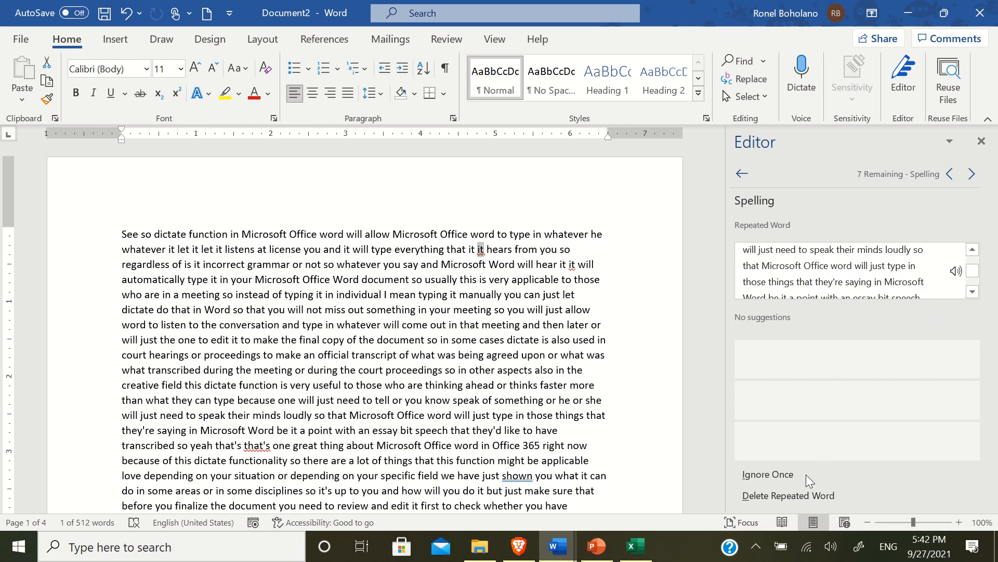
{"action": "left_click", "coordinate": [788, 497]}
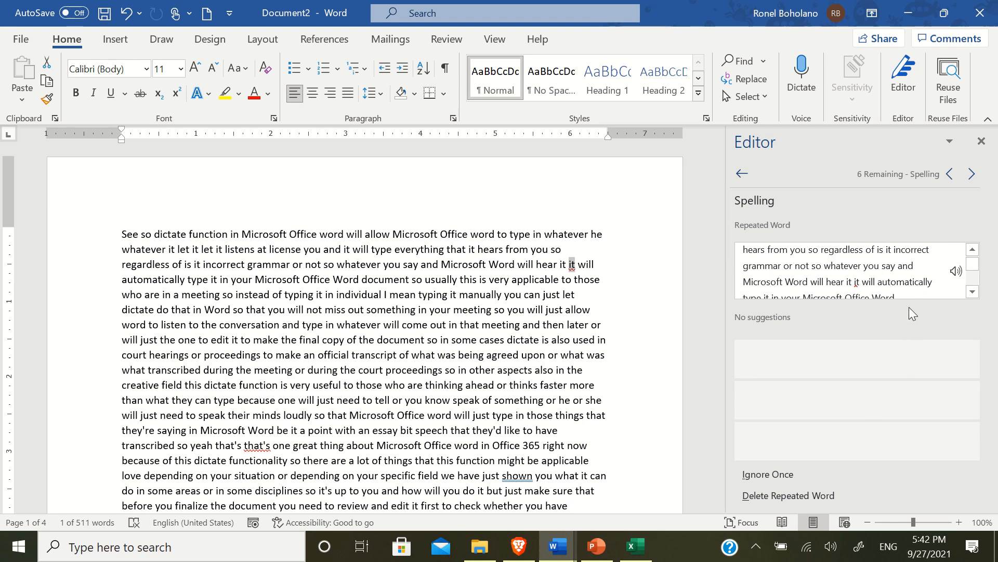
{"action": "left_click", "coordinate": [760, 494]}
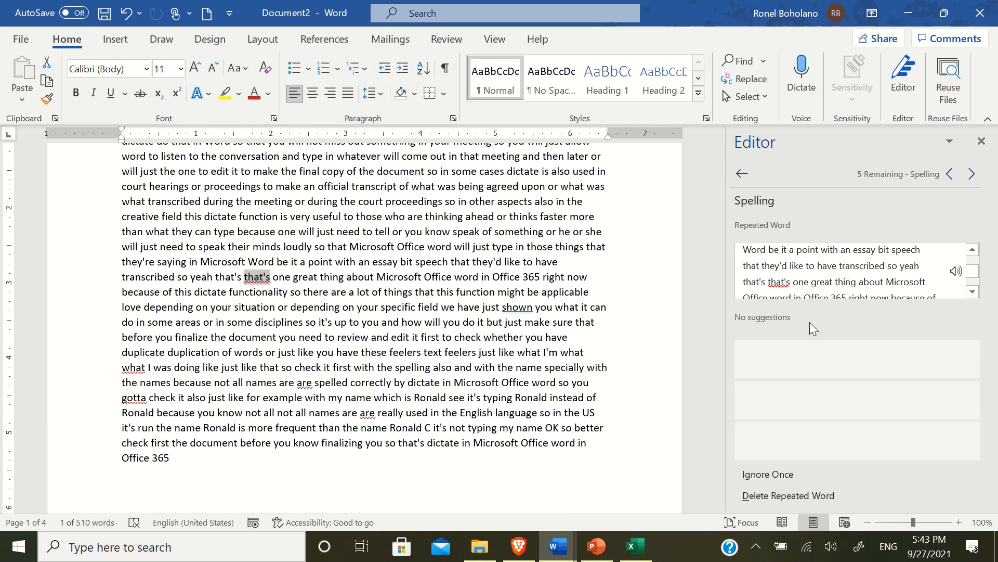
Delete the repeated words "that's", "what" and both instances of "are", and replace "gotta" with "got to"
{"action": "left_click", "coordinate": [787, 494]}
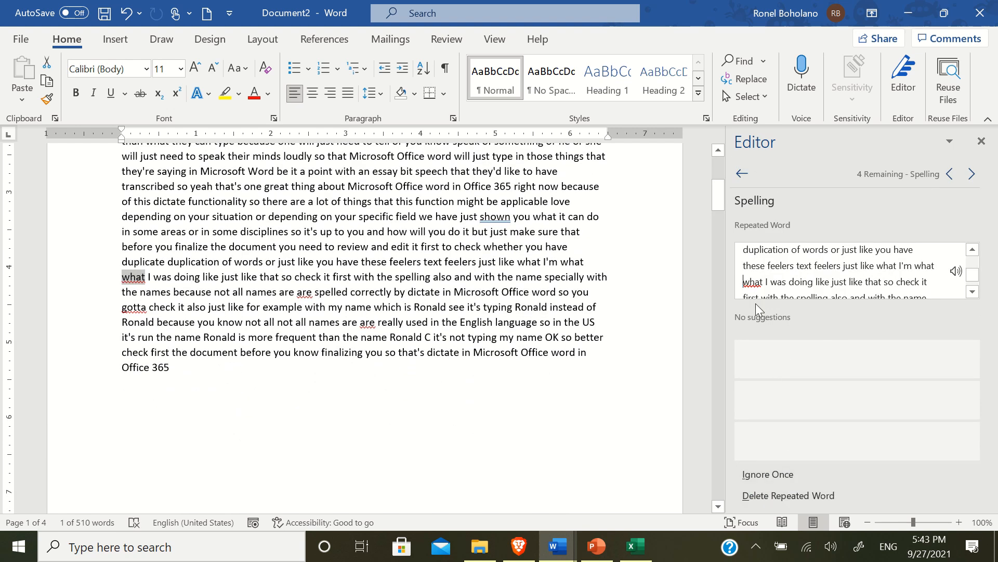
{"action": "left_click", "coordinate": [769, 494]}
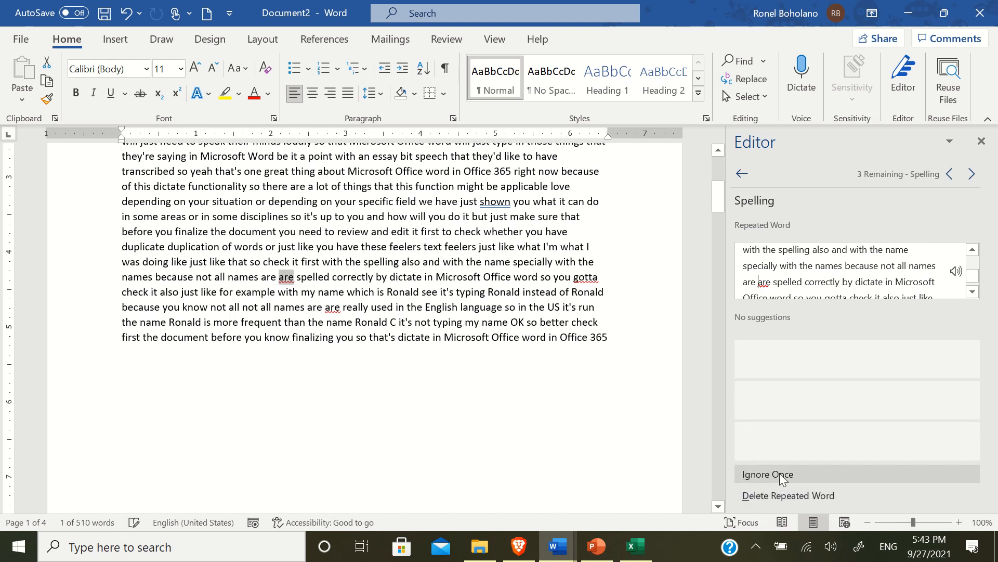
{"action": "left_click", "coordinate": [769, 495]}
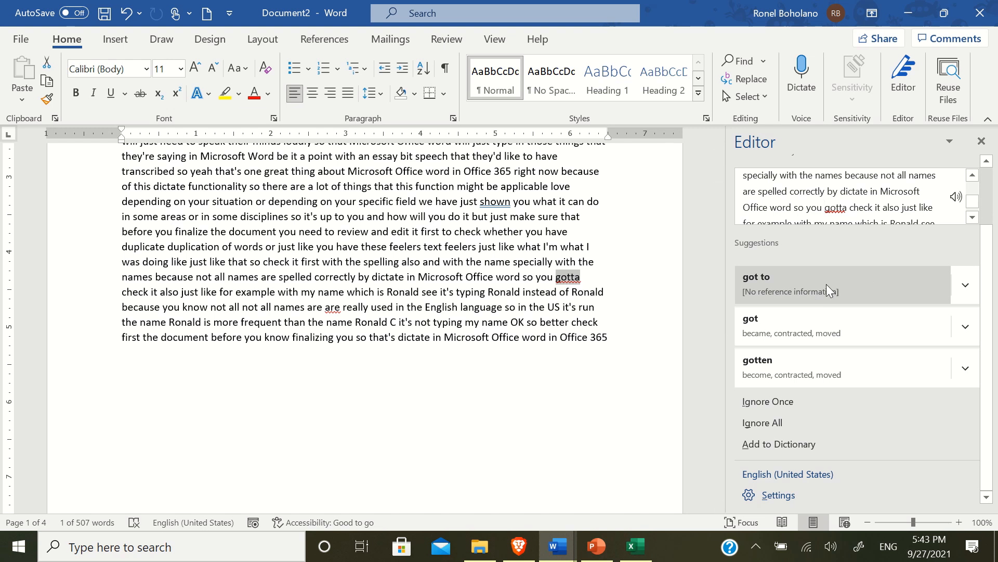
{"action": "left_click", "coordinate": [782, 292]}
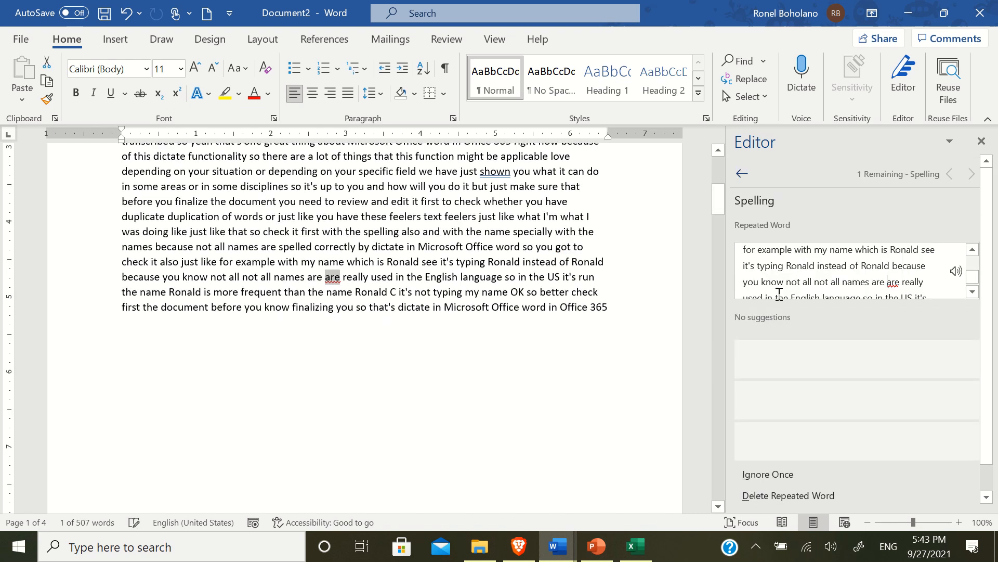
{"action": "left_click", "coordinate": [796, 492]}
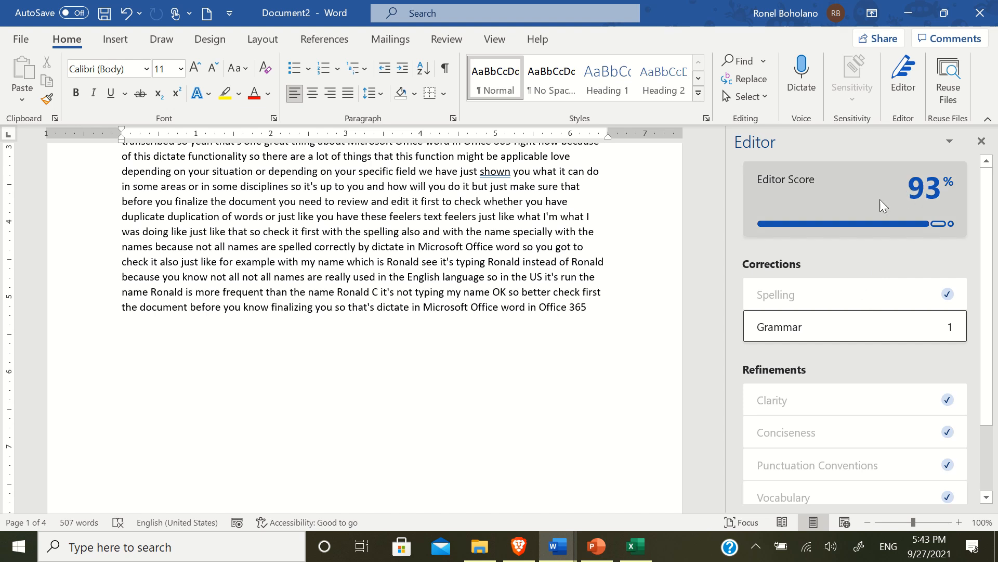
Review the Editor's grammar suggestion for the word "shown" and close Editor without applying it
{"action": "mouse_move", "coordinate": [858, 217]}
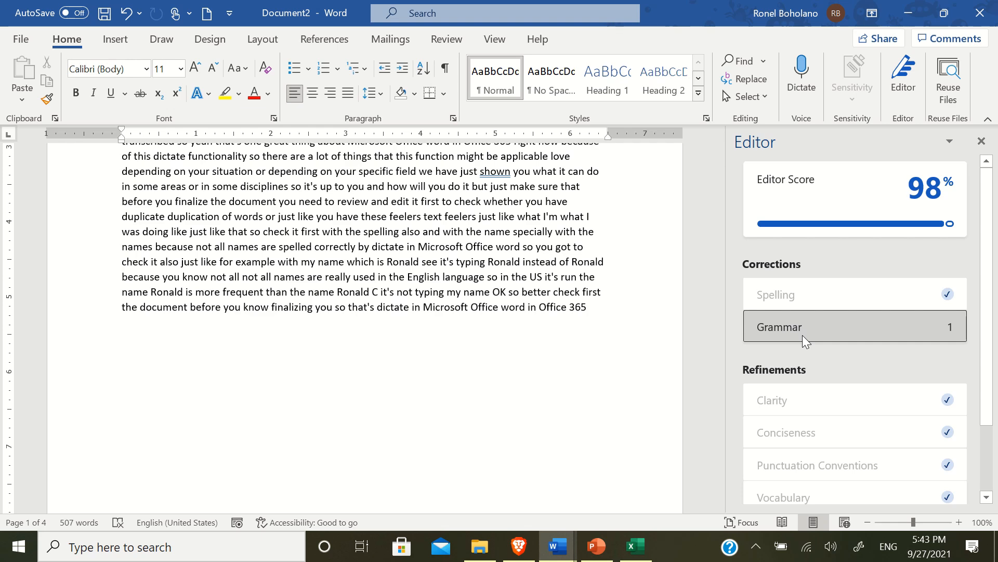
{"action": "left_click", "coordinate": [803, 335]}
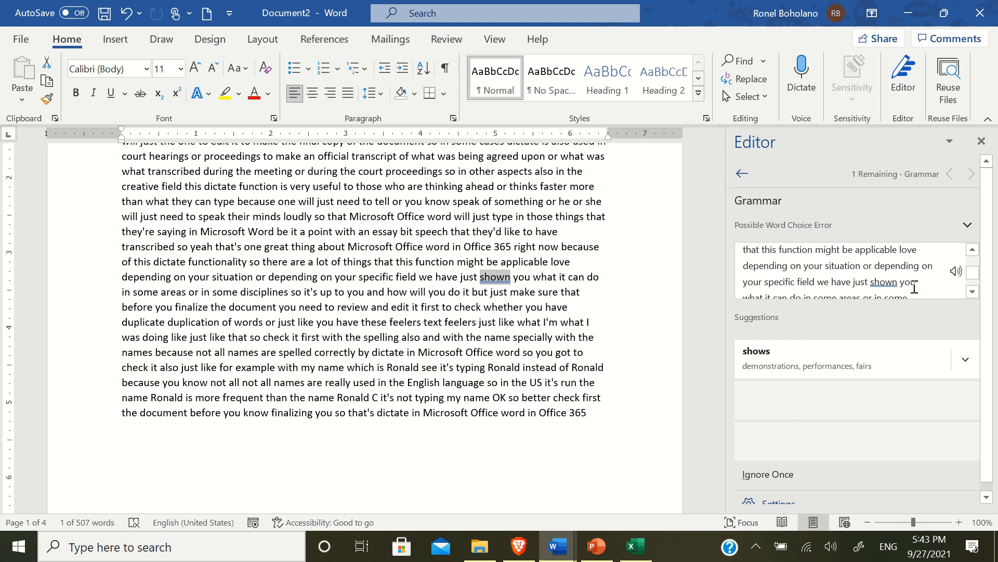
{"action": "left_click", "coordinate": [972, 292]}
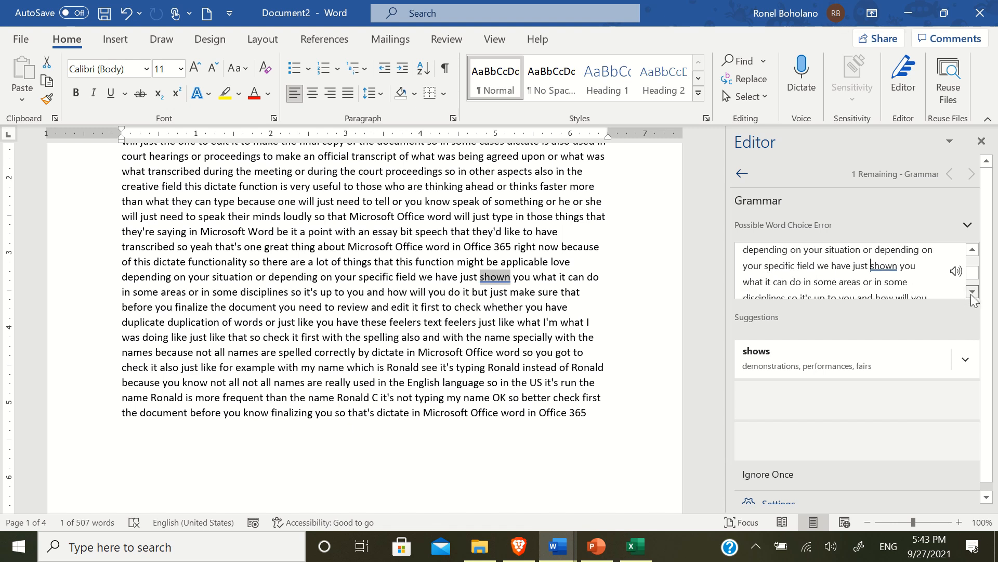
{"action": "left_click", "coordinate": [971, 292]}
{"action": "left_click", "coordinate": [972, 292]}
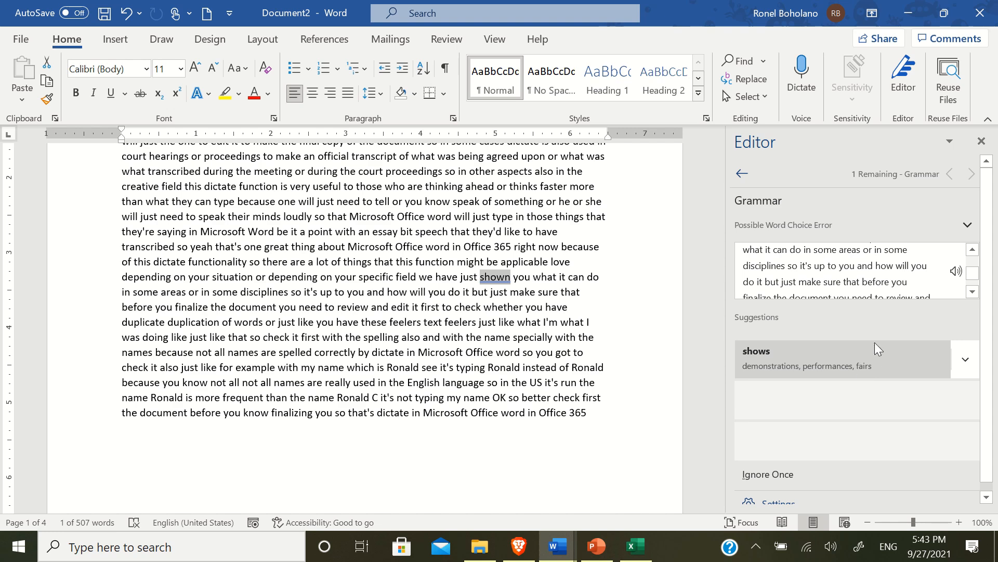
{"action": "left_click", "coordinate": [981, 143]}
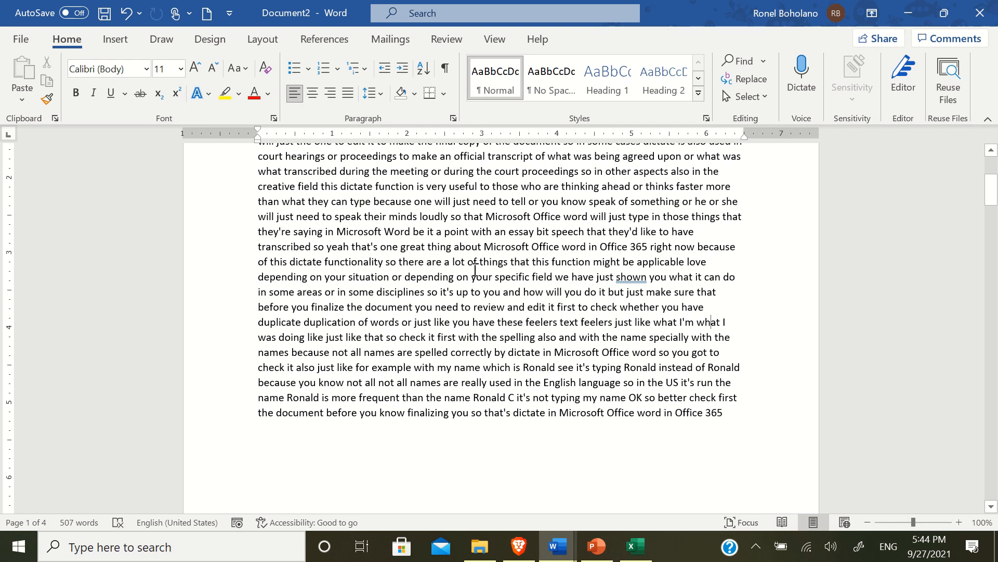
Request rewrite suggestions for the passage from "we have just shown you" to "how will you do"
{"action": "left_click_drag", "start_coordinate": [559, 274], "coordinate": [599, 294]}
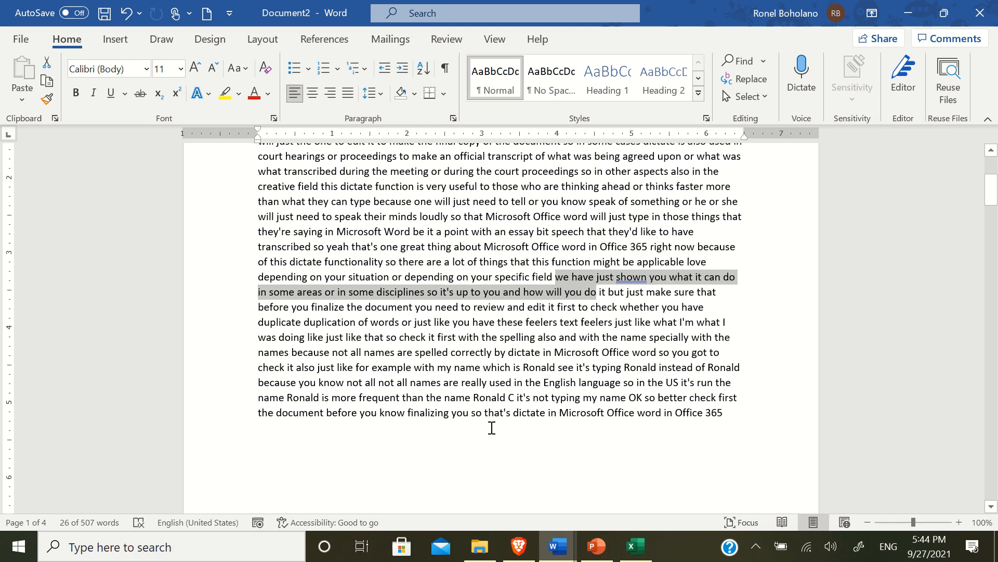
{"action": "right_click", "coordinate": [581, 284]}
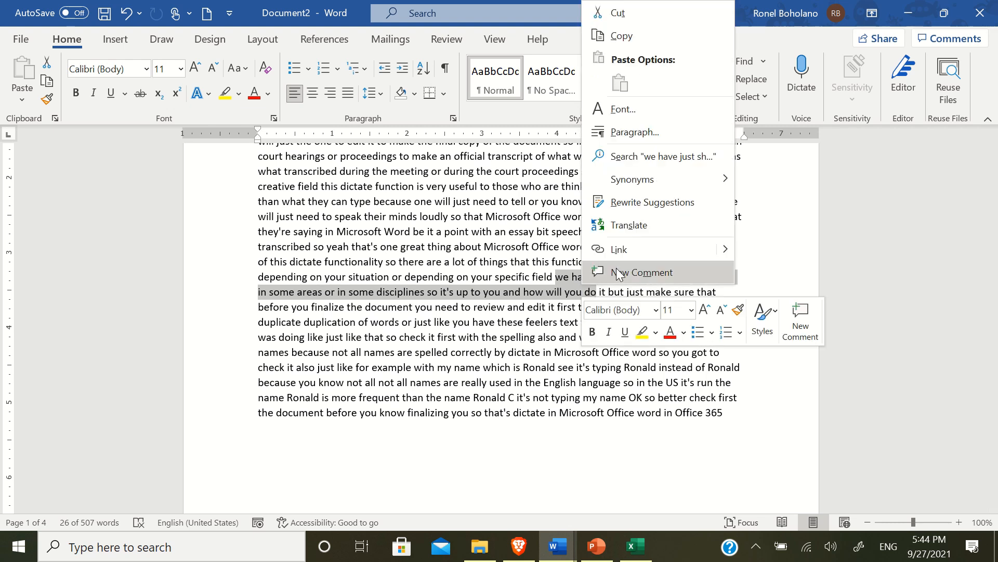
{"action": "left_click", "coordinate": [607, 202]}
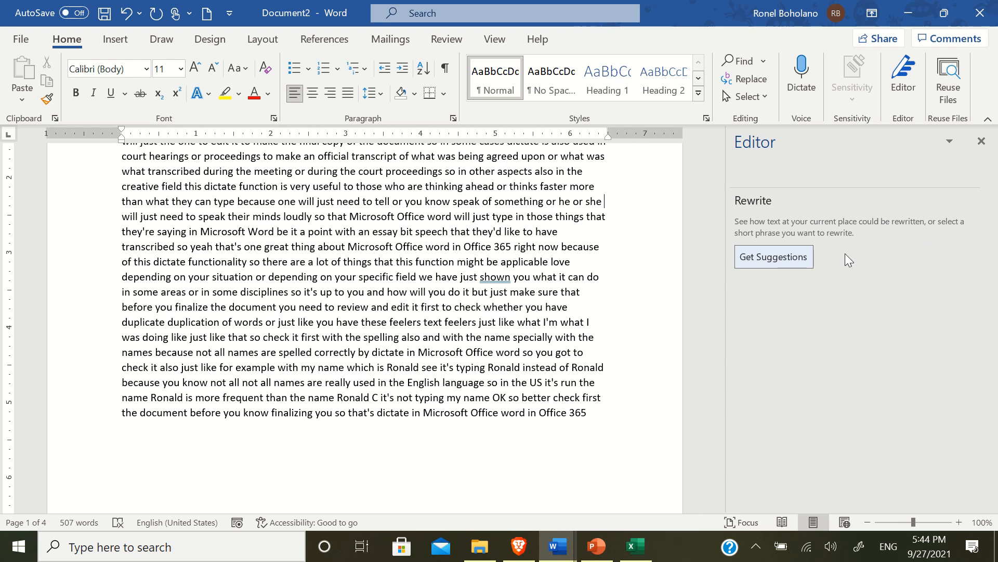
Get rewrite suggestions for the text at the cursor, look through the passage, and close Editor
{"action": "left_click", "coordinate": [791, 260]}
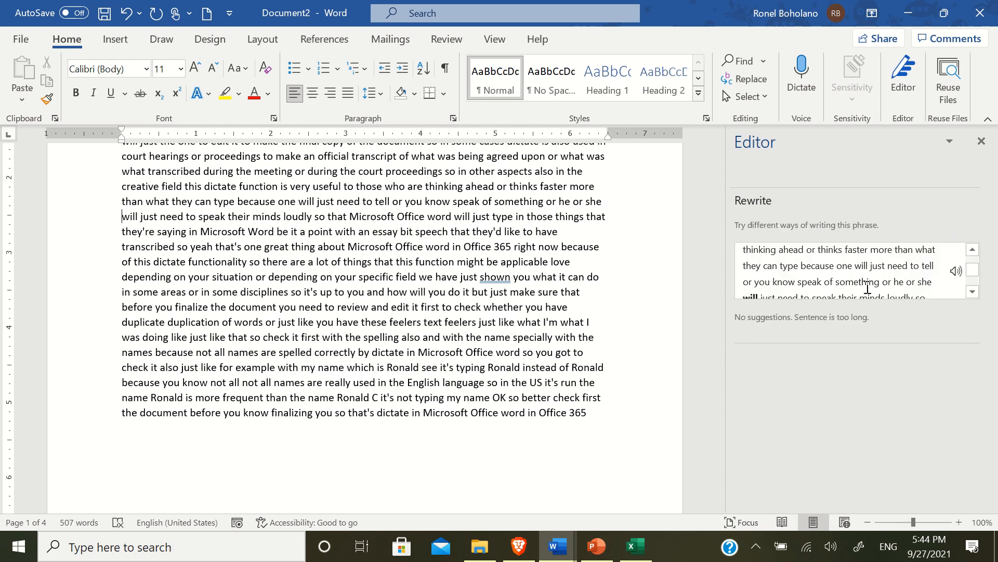
{"action": "scroll", "coordinate": [970, 295], "scroll_direction": "down", "scroll_amount": 2}
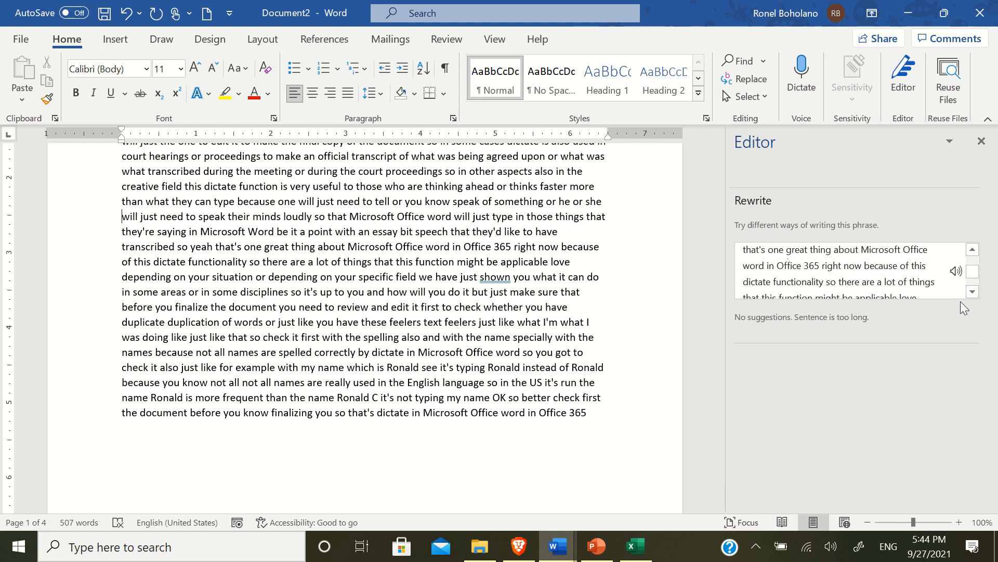
{"action": "scroll", "coordinate": [961, 295], "scroll_direction": "up", "scroll_amount": 8}
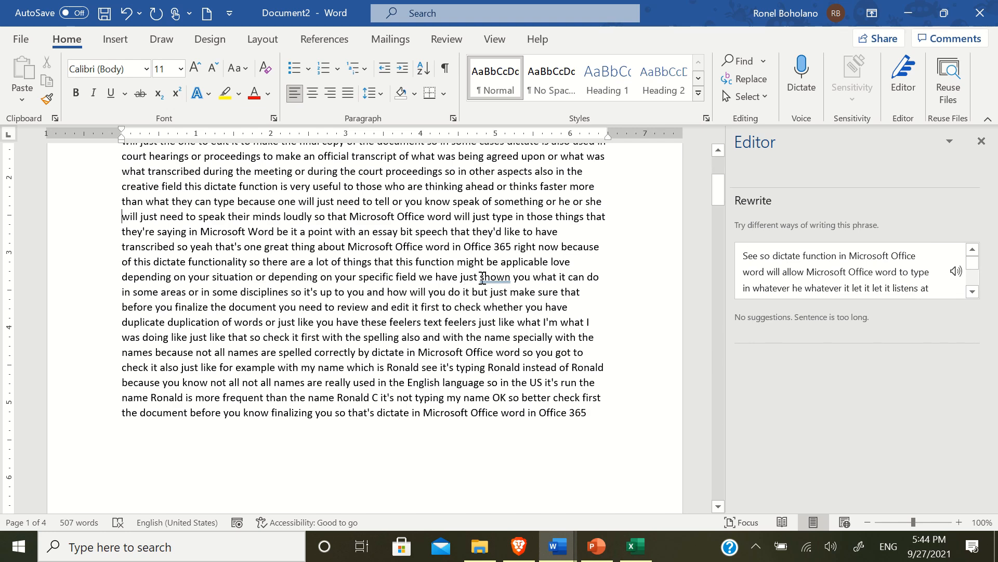
{"action": "scroll", "coordinate": [469, 279], "scroll_direction": "up", "scroll_amount": 5}
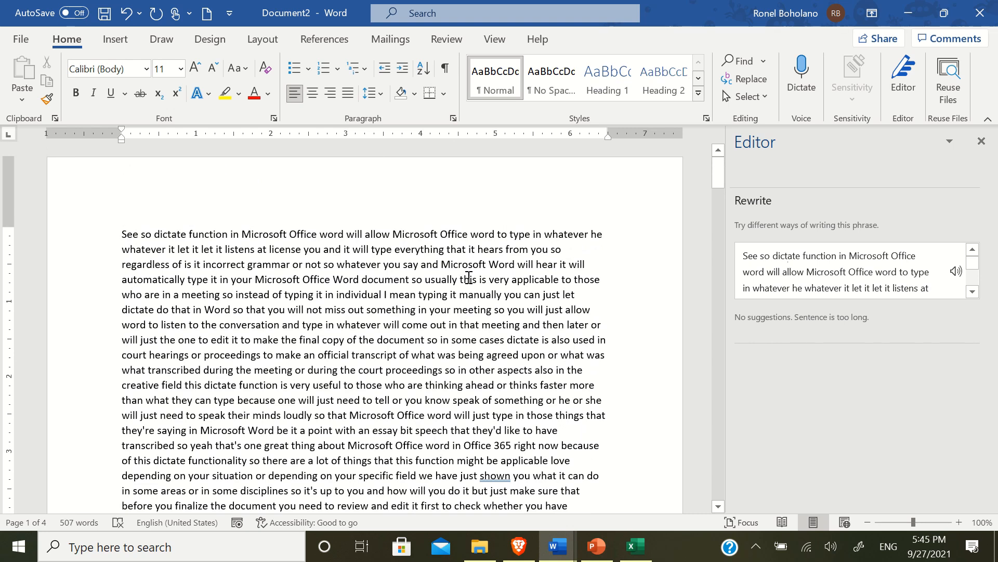
{"action": "scroll", "coordinate": [470, 279], "scroll_direction": "down", "scroll_amount": 4}
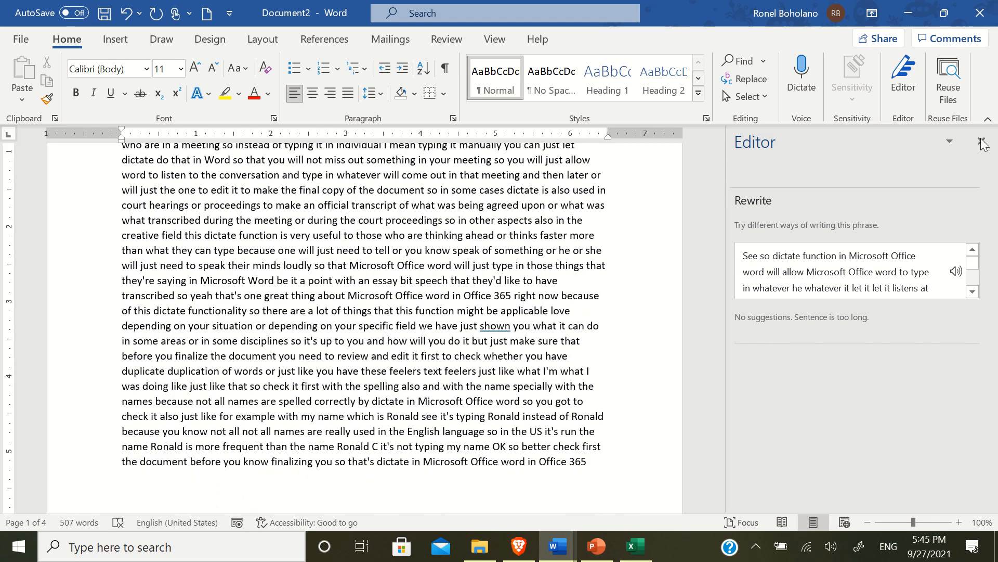
{"action": "left_click", "coordinate": [982, 141]}
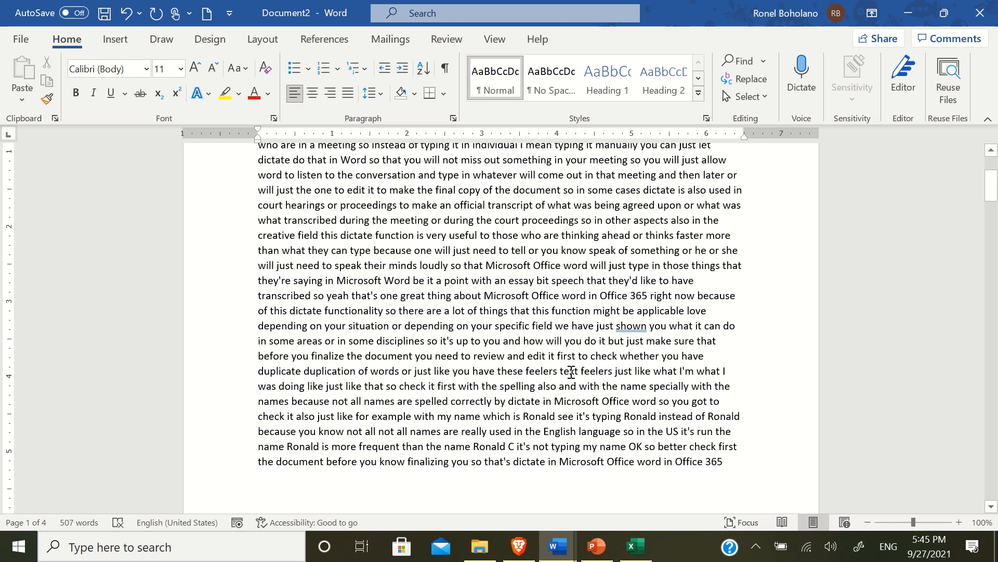
{"action": "scroll", "coordinate": [524, 443], "scroll_direction": "down", "scroll_amount": 3}
{"action": "scroll", "coordinate": [514, 404], "scroll_direction": "up", "scroll_amount": 3}
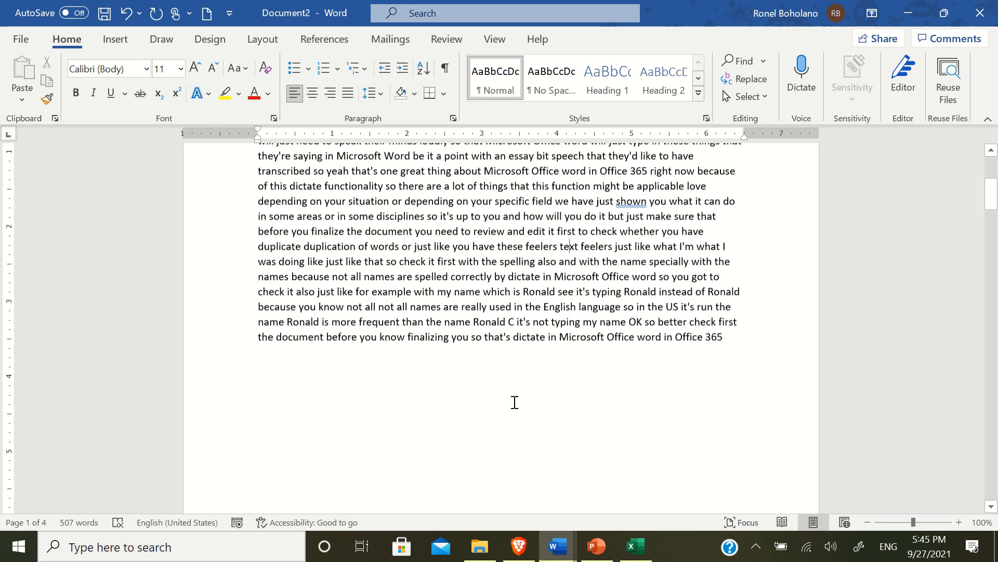
{"action": "scroll", "coordinate": [547, 352], "scroll_direction": "up", "scroll_amount": 3}
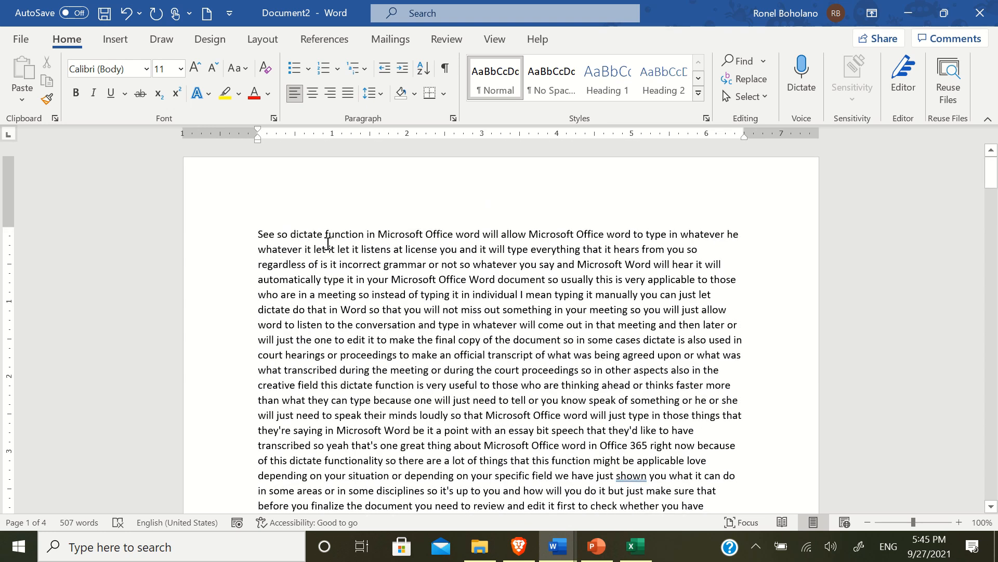
Run Editor on the document and accept the grammar suggestion "shows" for the word "shown"
{"action": "scroll", "coordinate": [535, 263], "scroll_direction": "down", "scroll_amount": 5}
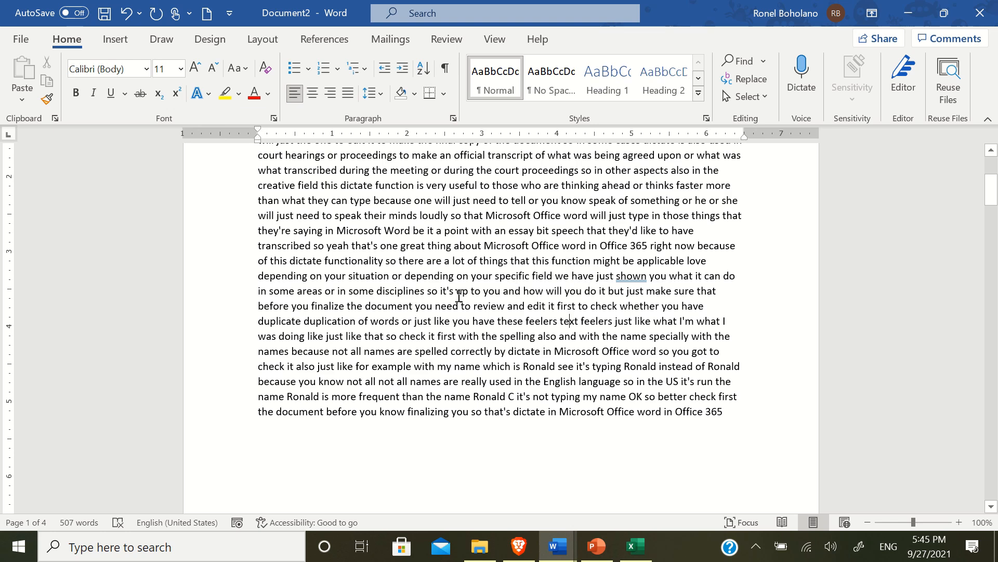
{"action": "left_click", "coordinate": [900, 96]}
{"action": "left_click", "coordinate": [855, 329]}
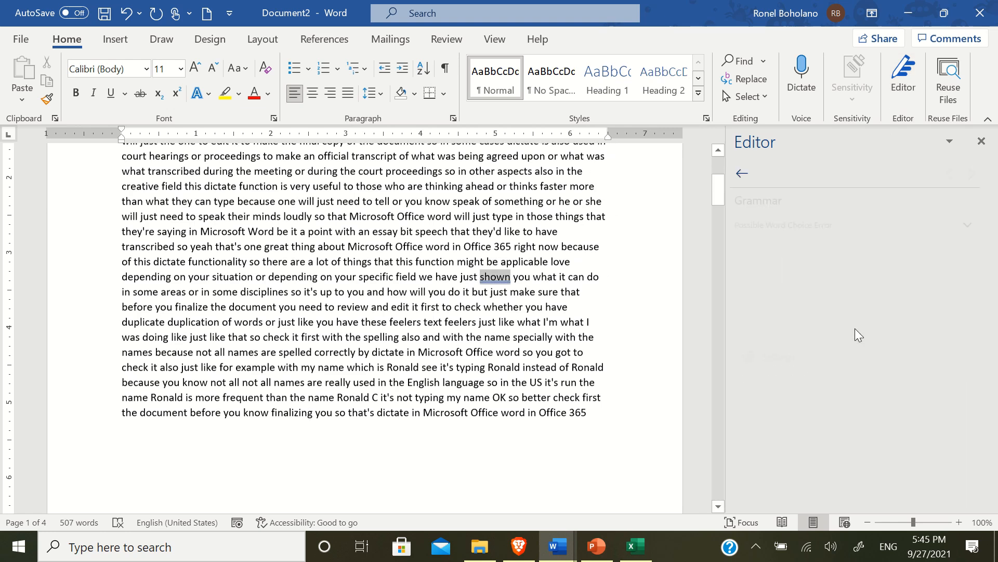
{"action": "left_click", "coordinate": [768, 359]}
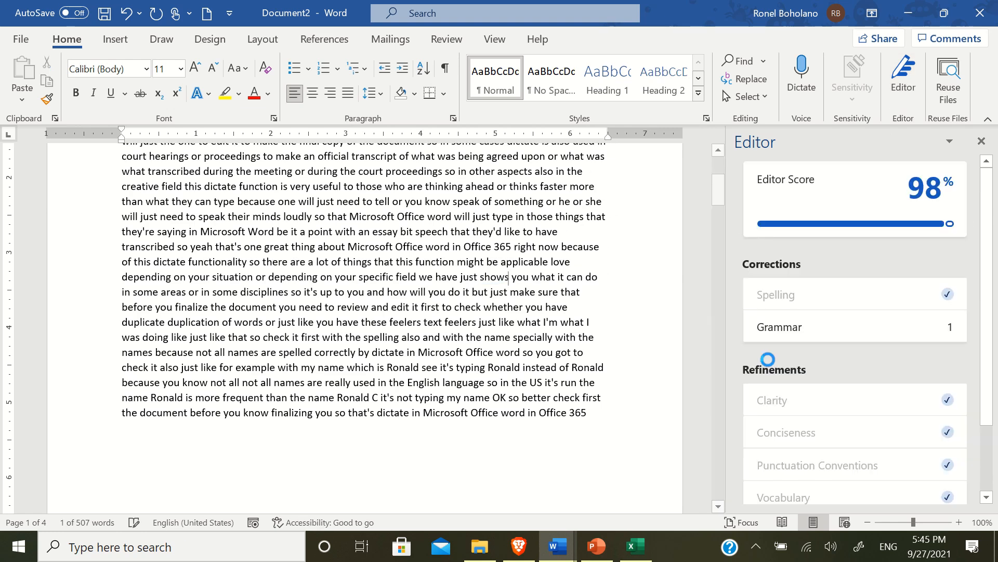
{"action": "left_click", "coordinate": [511, 317]}
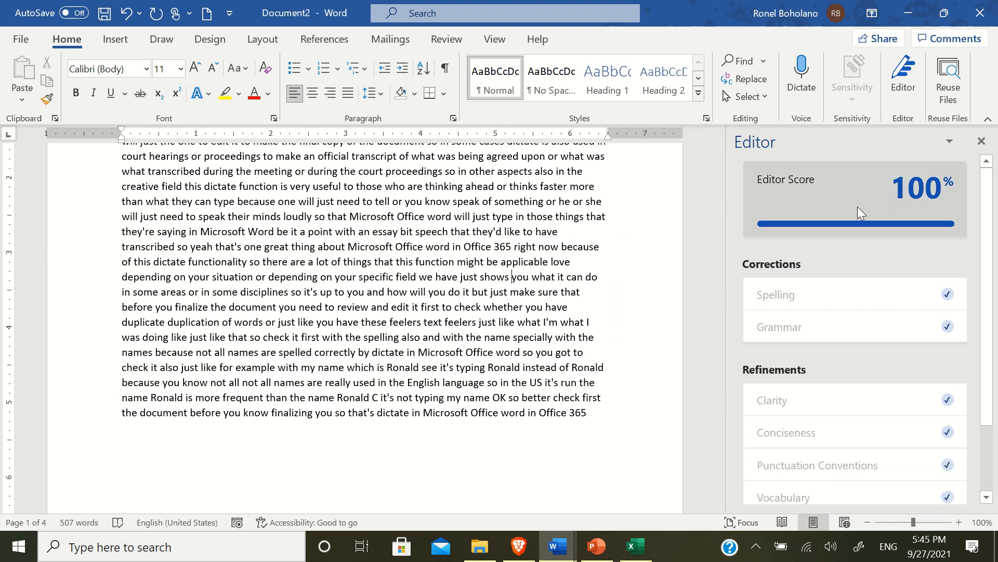
{"action": "mouse_move", "coordinate": [902, 189]}
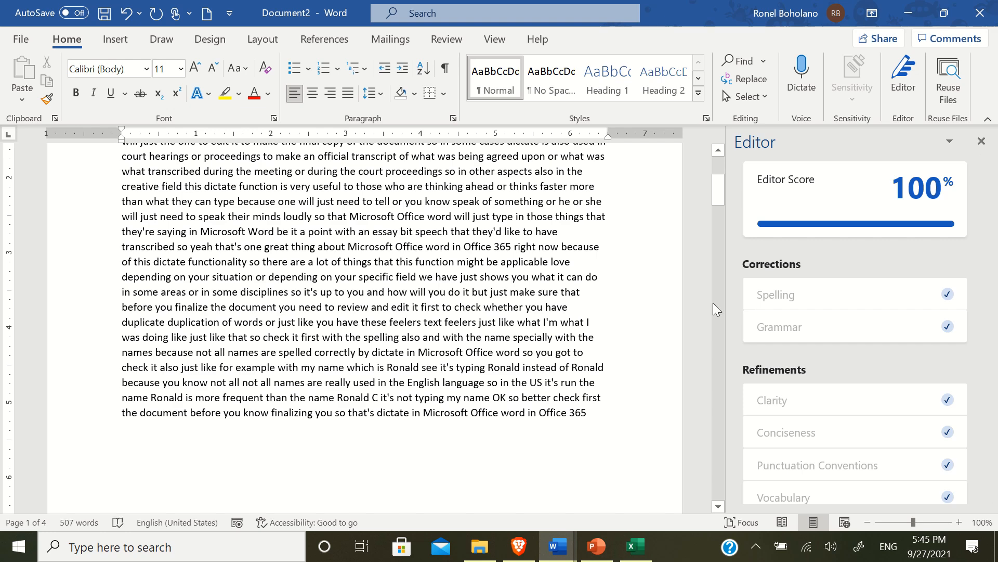
Look through the corrected passage and close Editor
{"action": "scroll", "coordinate": [370, 248], "scroll_direction": "up", "scroll_amount": 5}
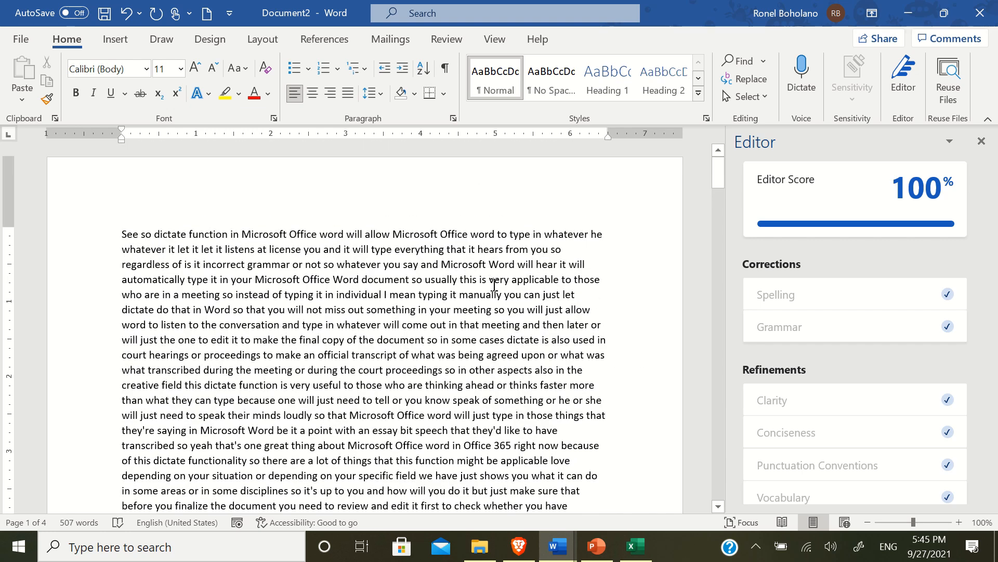
{"action": "scroll", "coordinate": [482, 287], "scroll_direction": "down", "scroll_amount": 4}
{"action": "scroll", "coordinate": [470, 289], "scroll_direction": "down", "scroll_amount": 6}
{"action": "scroll", "coordinate": [466, 277], "scroll_direction": "up", "scroll_amount": 7}
{"action": "scroll", "coordinate": [573, 290], "scroll_direction": "up", "scroll_amount": 3}
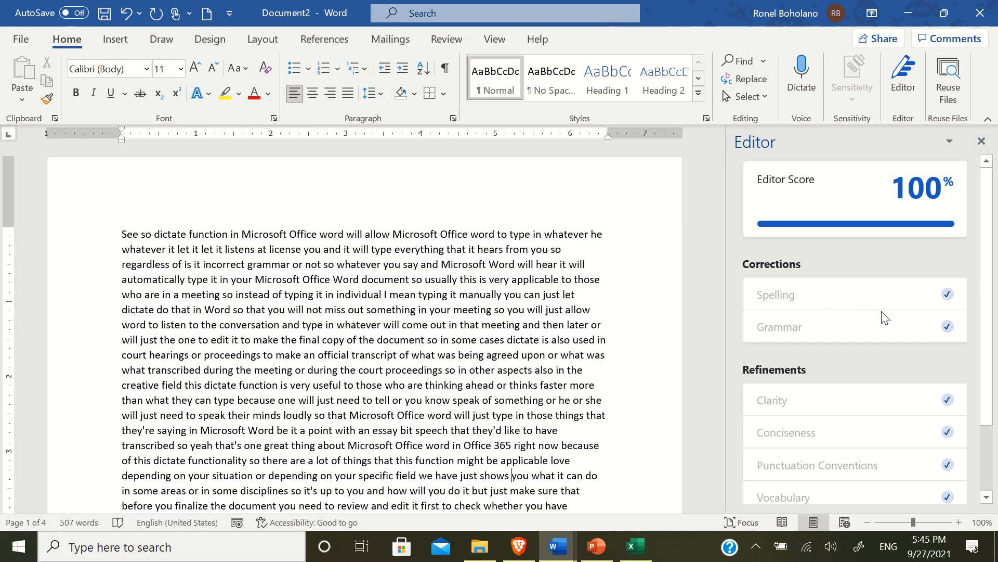
{"action": "left_click", "coordinate": [982, 141]}
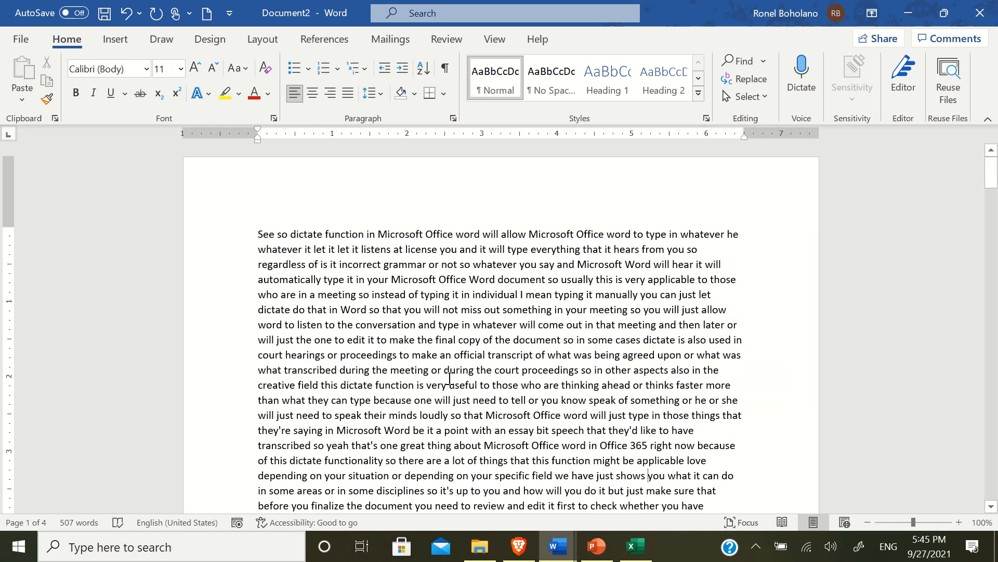
{"action": "scroll", "coordinate": [450, 378], "scroll_direction": "down", "scroll_amount": 5}
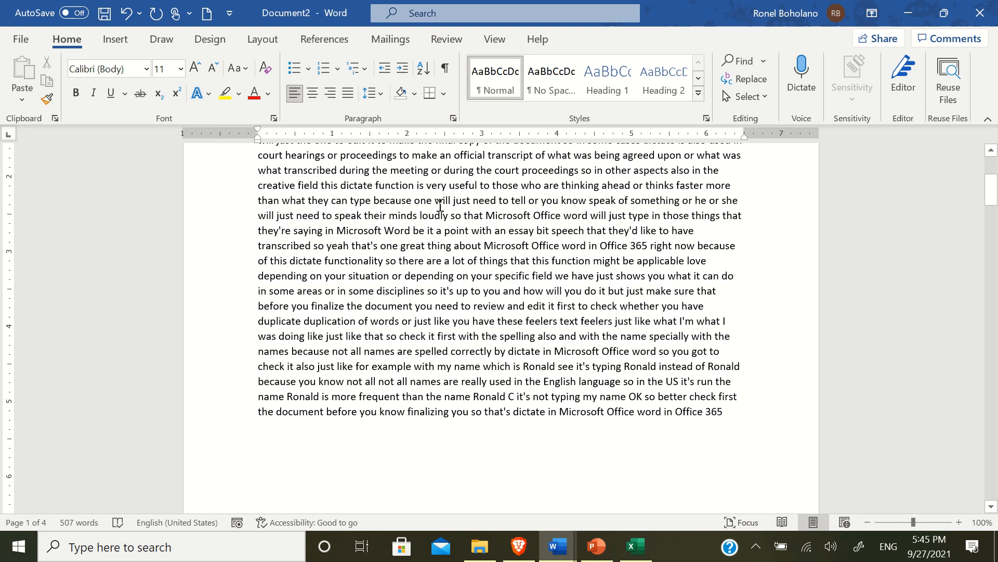
{"action": "mouse_move", "coordinate": [465, 5]}
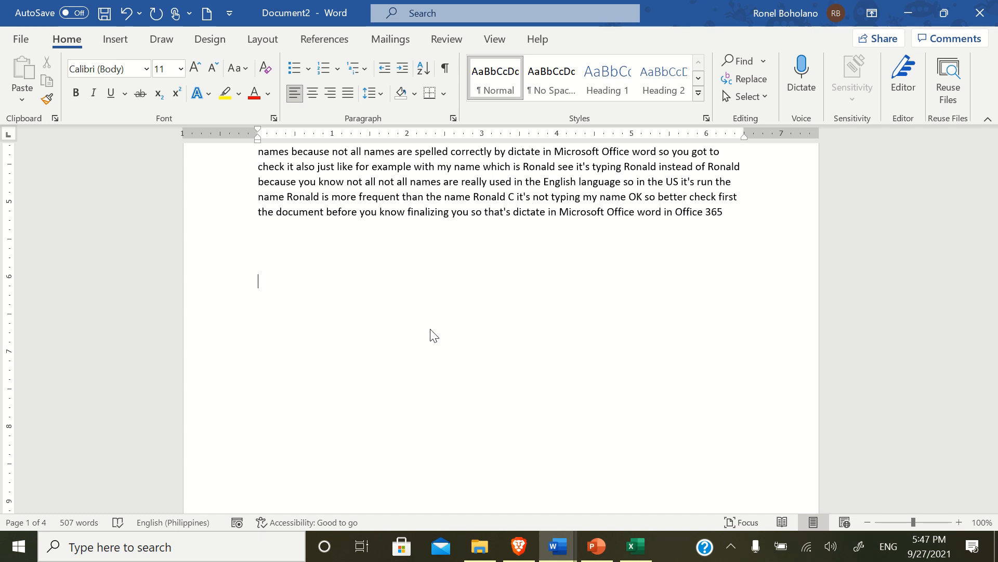
Enter "Quantum Computing" on the empty line below the dictated passage, with a capital C in the second word
{"action": "type", "text": "Quantum com"}
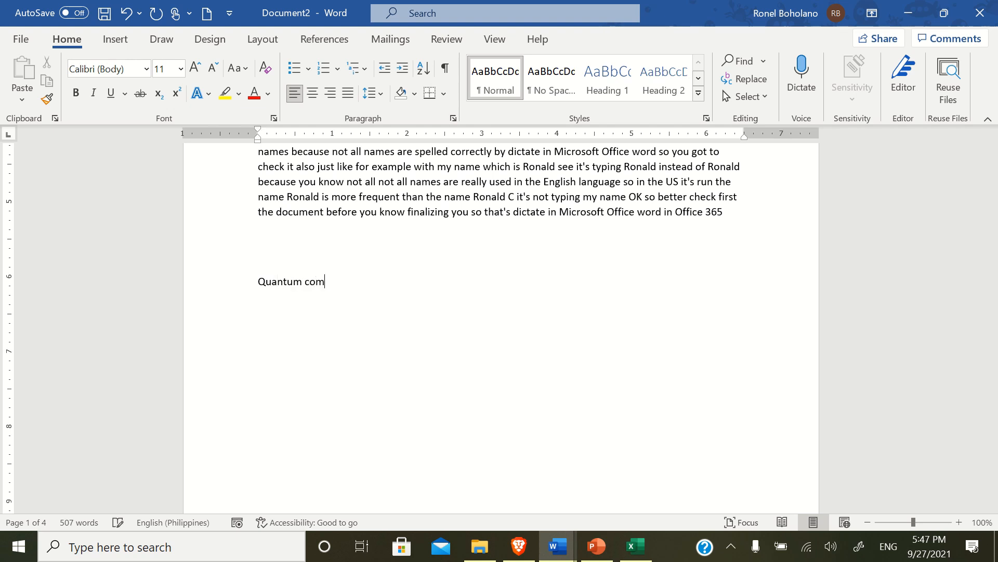
{"action": "type", "text": "puting"}
{"action": "left_click", "coordinate": [310, 282]}
{"action": "key", "text": "BackSpace"}
{"action": "type", "text": "C"}
{"action": "left_click", "coordinate": [279, 552]}
{"action": "type", "text": "edg"}
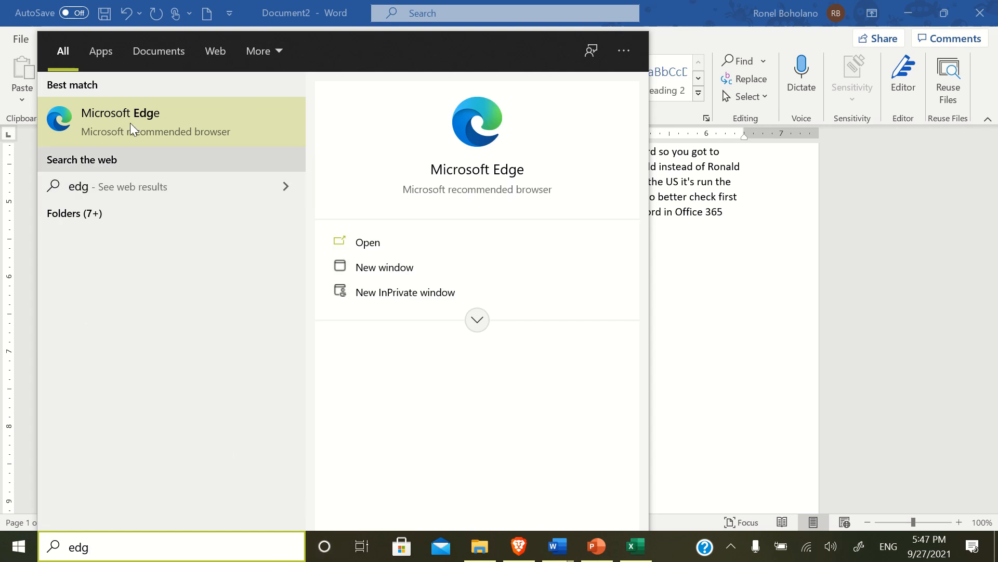
{"action": "left_click", "coordinate": [871, 368]}
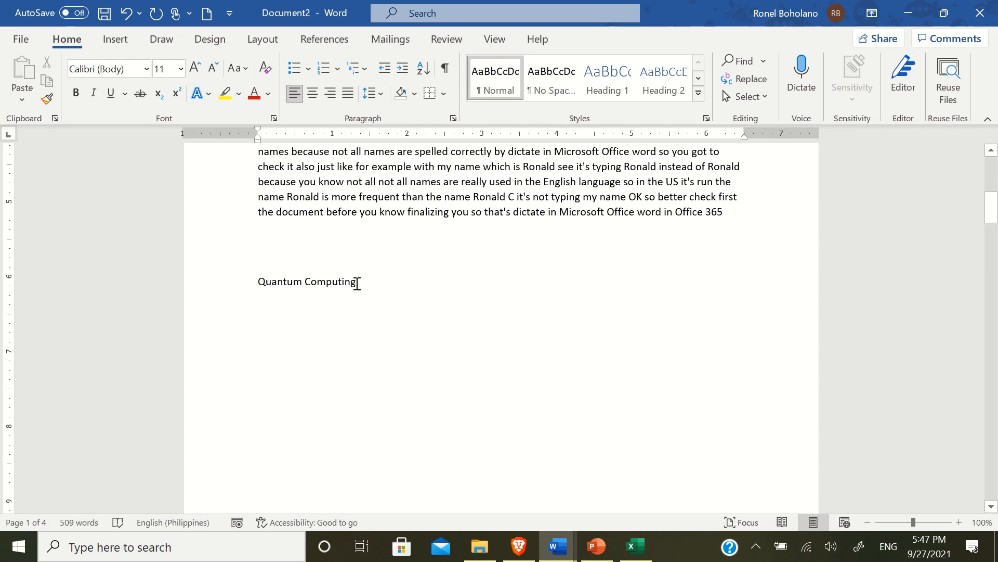
Search the web from within the document for the phrase "Quantum Computing" and look through the results
{"action": "left_click_drag", "start_coordinate": [357, 282], "coordinate": [272, 292]}
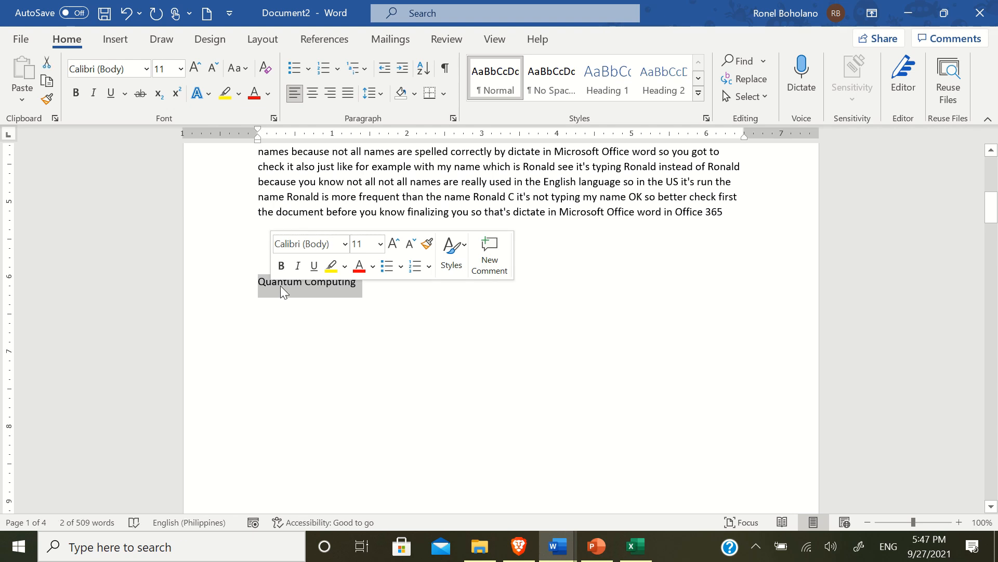
{"action": "right_click", "coordinate": [281, 287]}
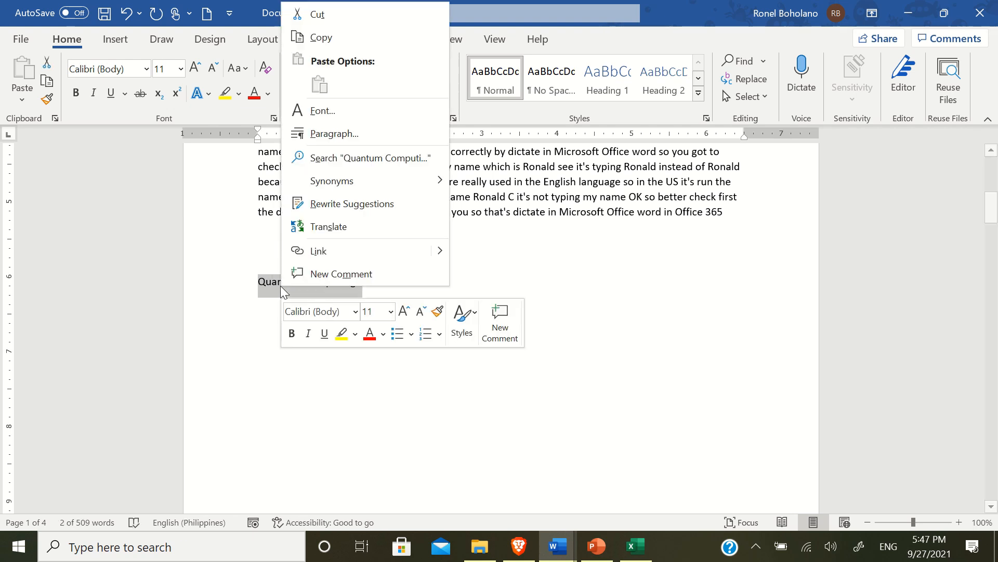
{"action": "left_click", "coordinate": [333, 158]}
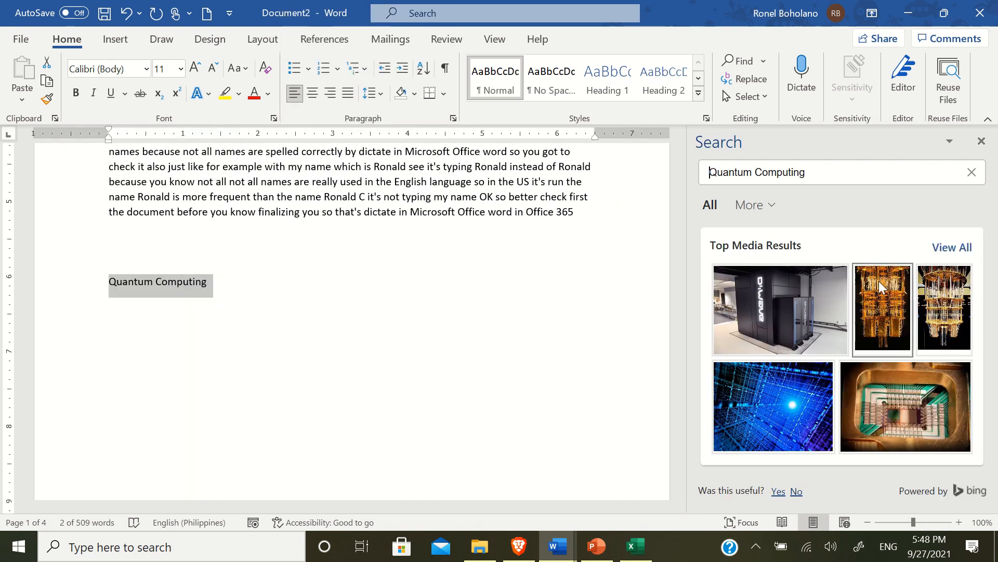
{"action": "scroll", "coordinate": [759, 262], "scroll_direction": "down", "scroll_amount": 5}
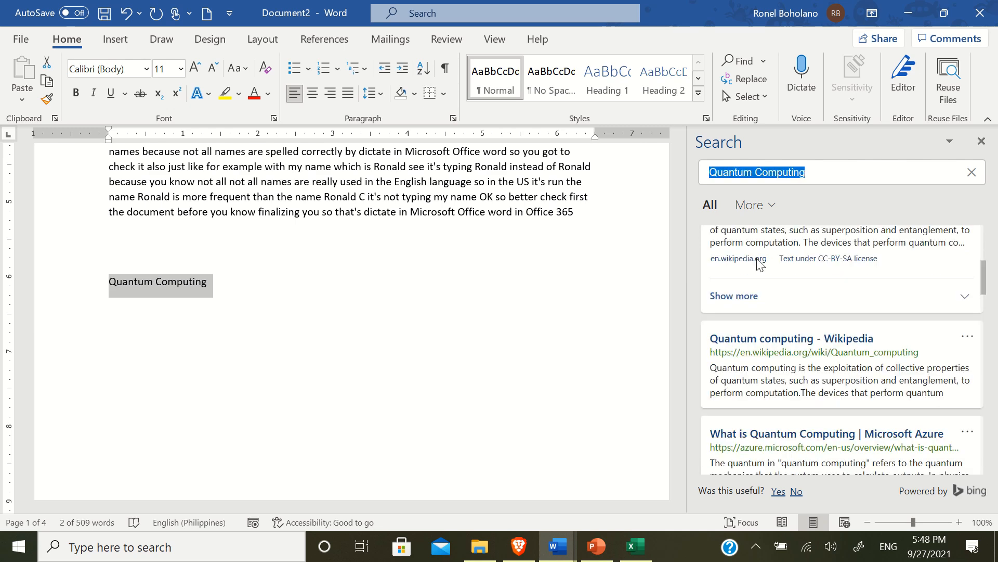
{"action": "scroll", "coordinate": [890, 346], "scroll_direction": "down", "scroll_amount": 3}
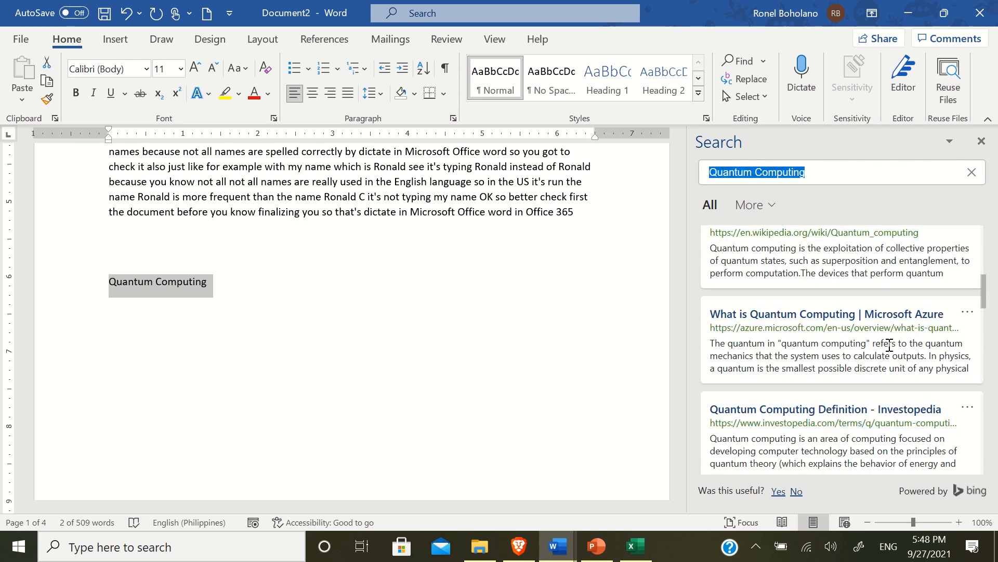
{"action": "scroll", "coordinate": [789, 314], "scroll_direction": "up", "scroll_amount": 4}
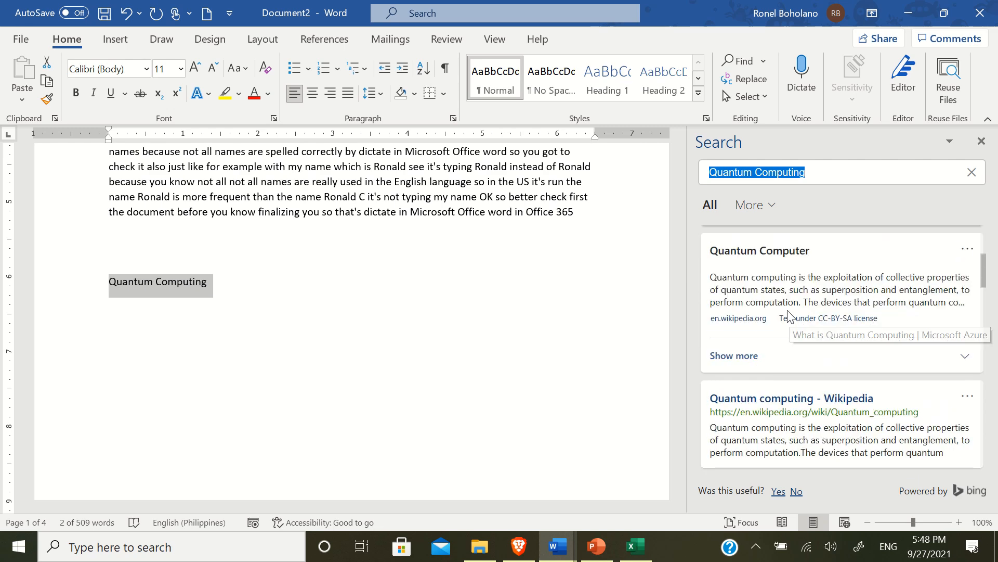
{"action": "scroll", "coordinate": [788, 316], "scroll_direction": "down", "scroll_amount": 3}
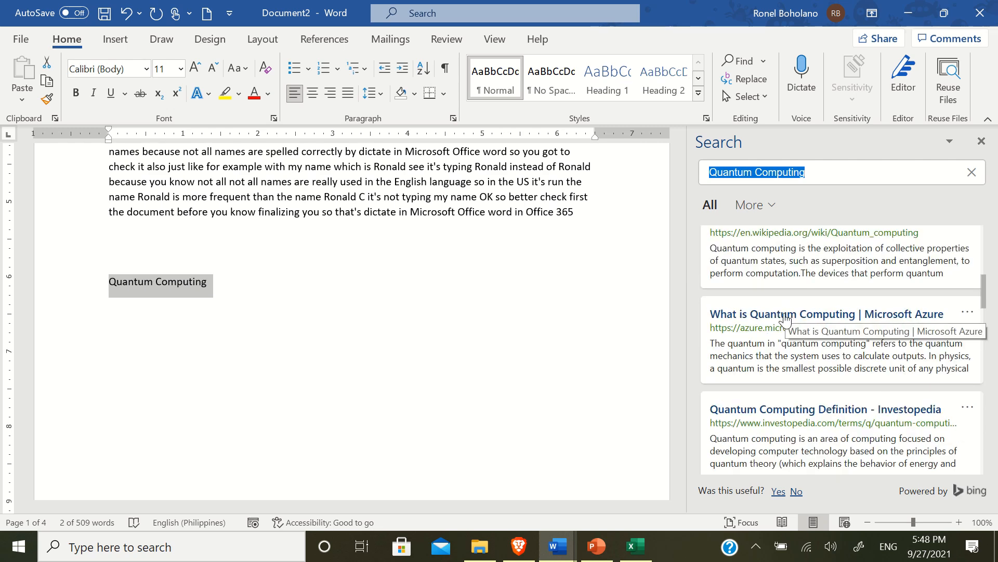
Check the options of the Microsoft Azure result, open its web page, close it and return to Document2
{"action": "left_click", "coordinate": [968, 315]}
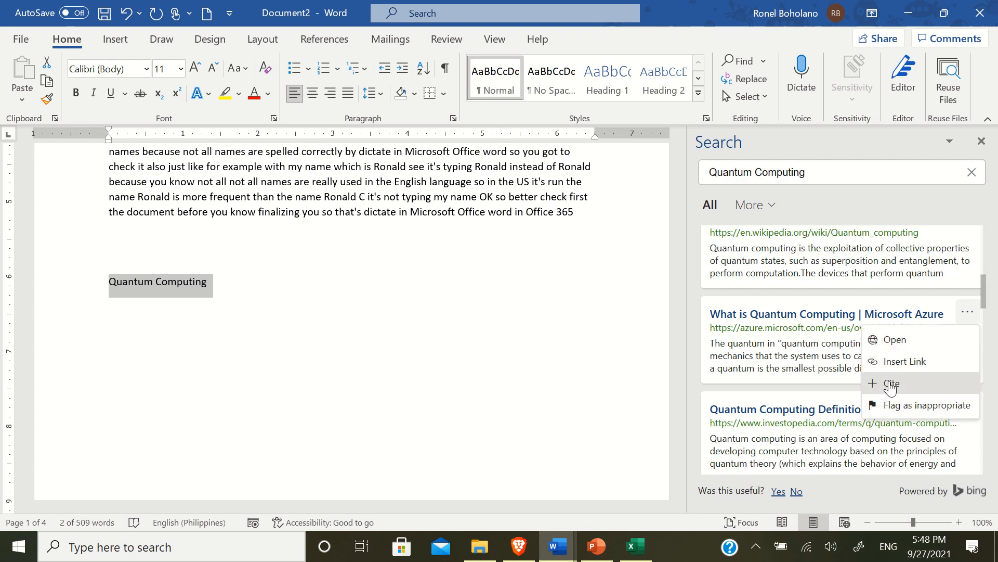
{"action": "left_click", "coordinate": [774, 341]}
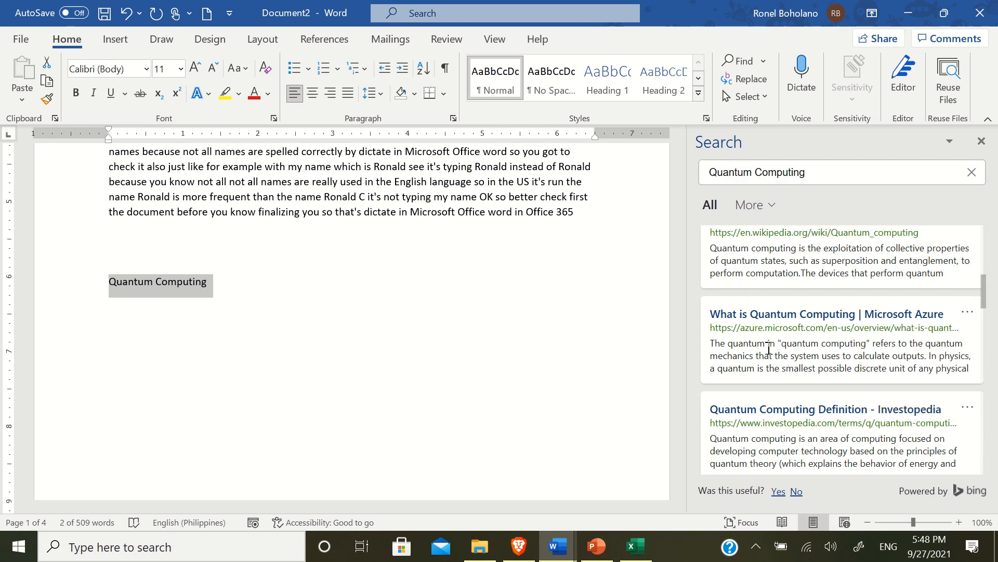
{"action": "left_click", "coordinate": [725, 329]}
{"action": "left_click", "coordinate": [365, 12]}
{"action": "mouse_move", "coordinate": [557, 545]}
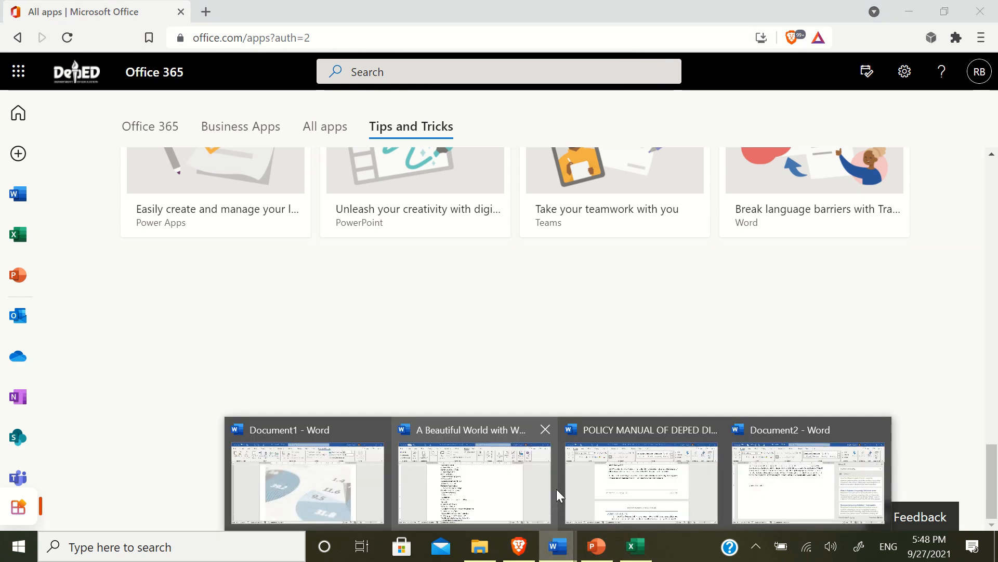
{"action": "left_click", "coordinate": [541, 486]}
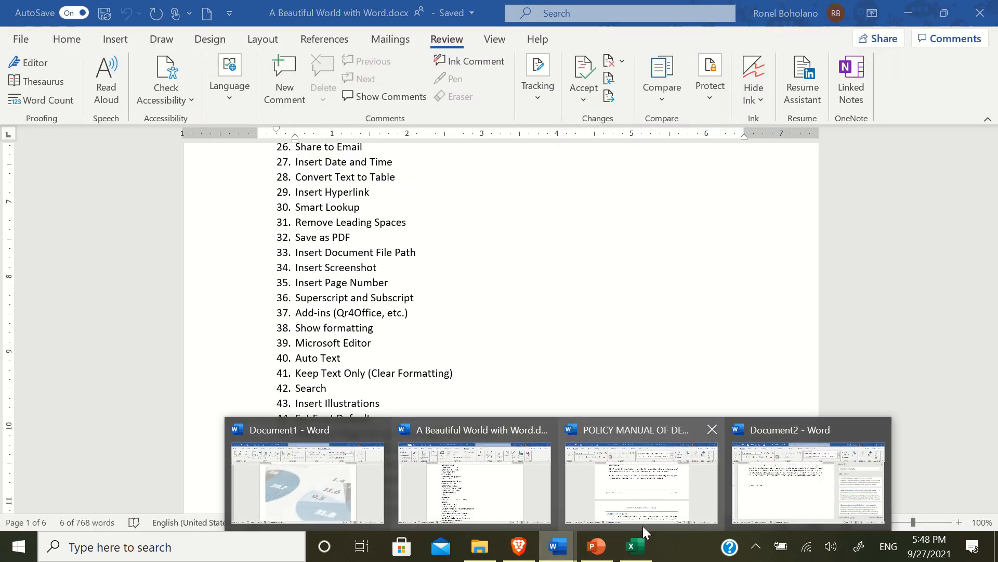
{"action": "left_click", "coordinate": [806, 481]}
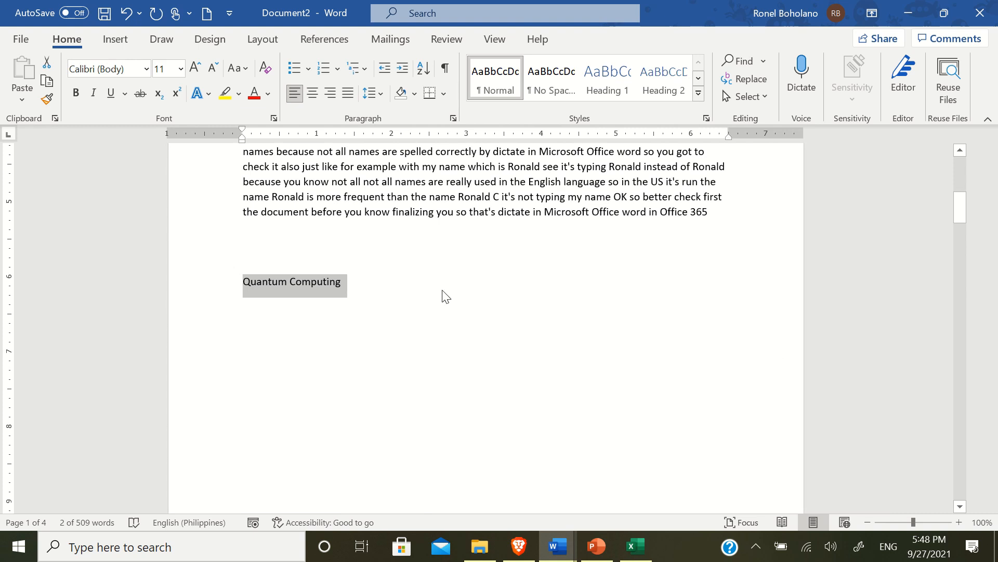
Search again for the selected "Quantum Computing" and replace it with a link to the "Quantum computing - Wikipedia" result
{"action": "right_click", "coordinate": [331, 287]}
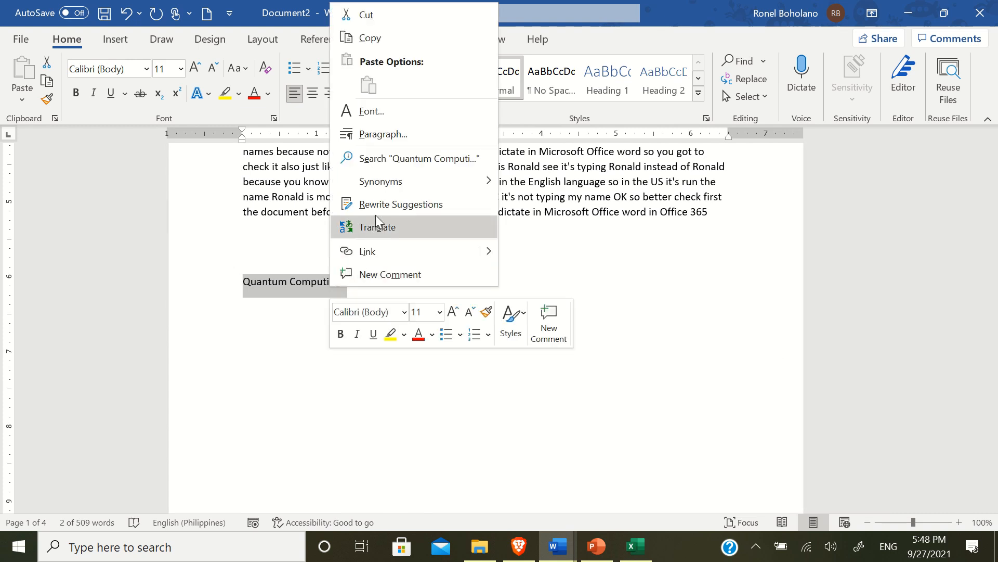
{"action": "left_click", "coordinate": [394, 159]}
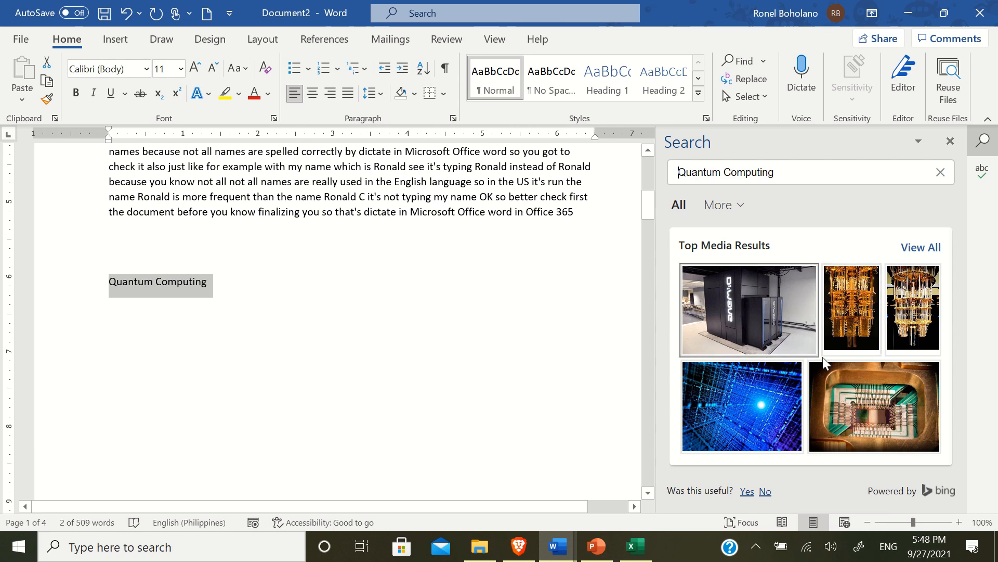
{"action": "scroll", "coordinate": [732, 214], "scroll_direction": "down", "scroll_amount": 2}
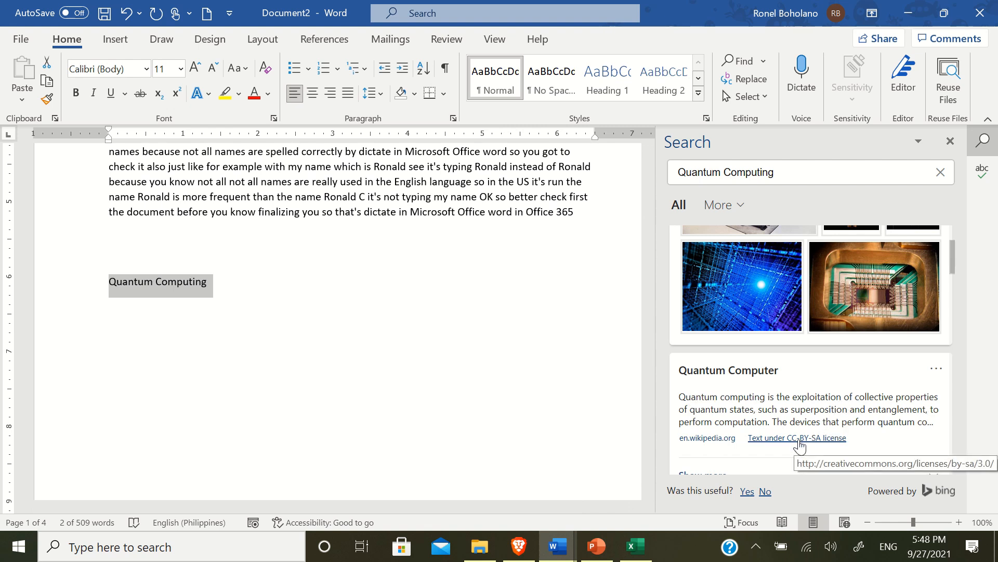
{"action": "left_click", "coordinate": [936, 368]}
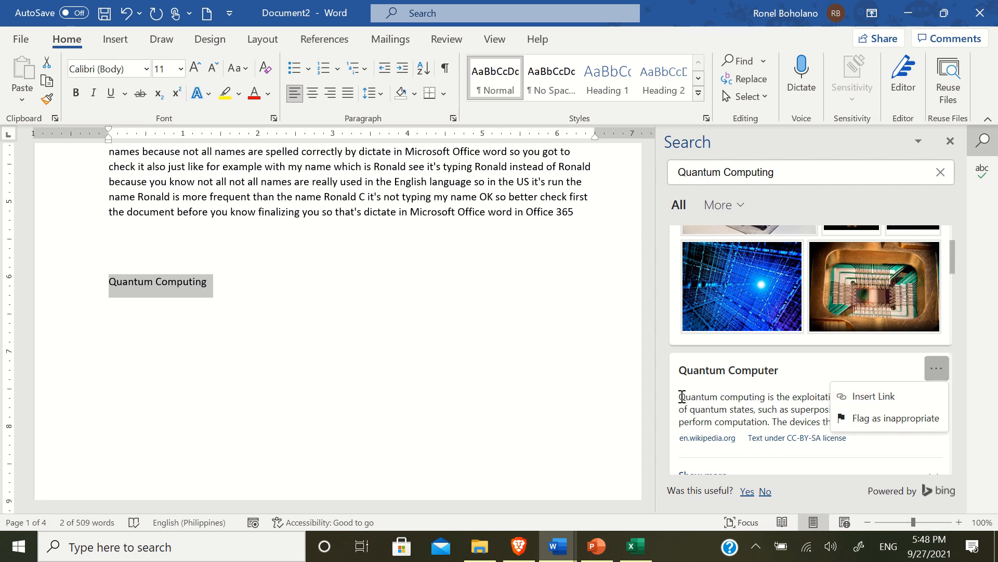
{"action": "scroll", "coordinate": [732, 395], "scroll_direction": "down", "scroll_amount": 3}
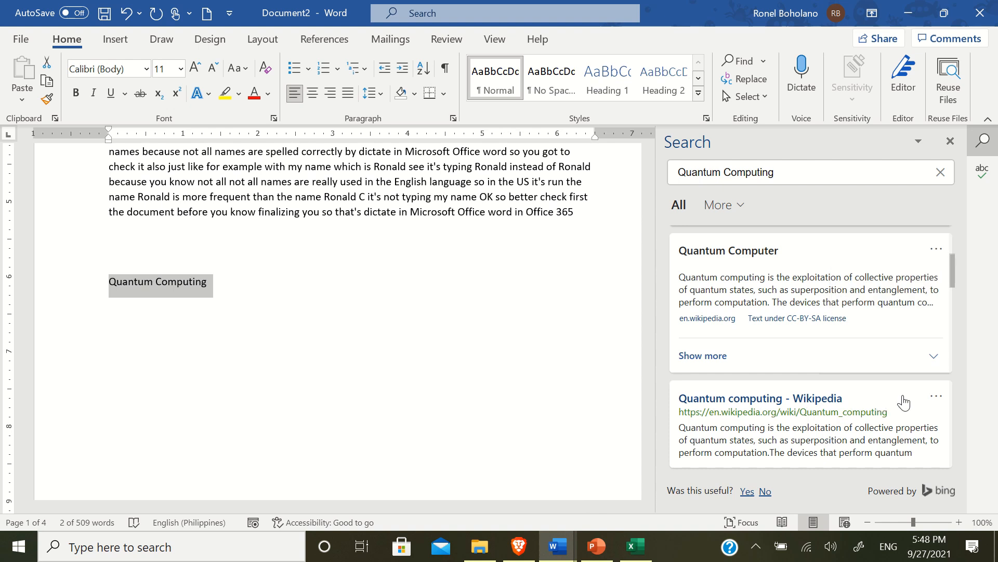
{"action": "left_click", "coordinate": [936, 396]}
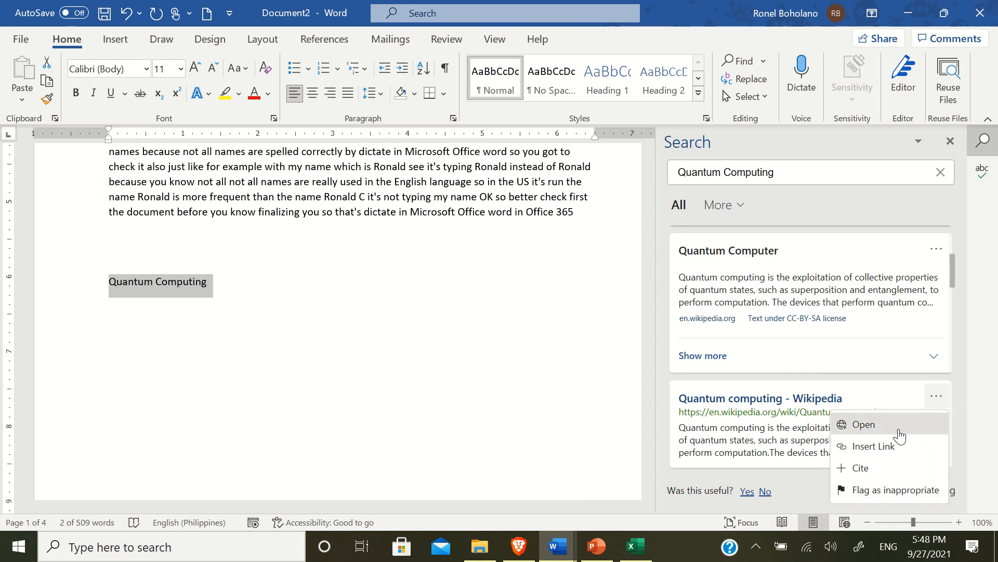
{"action": "left_click", "coordinate": [884, 448]}
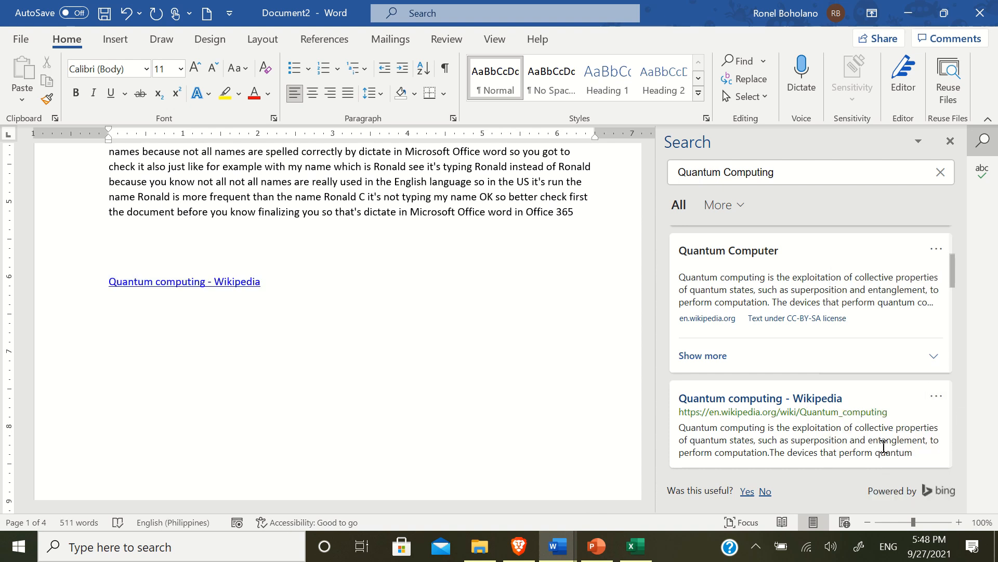
Open the "Quantum computing - Wikipedia" result in the browser and copy the article's first two paragraphs
{"action": "left_click", "coordinate": [936, 396]}
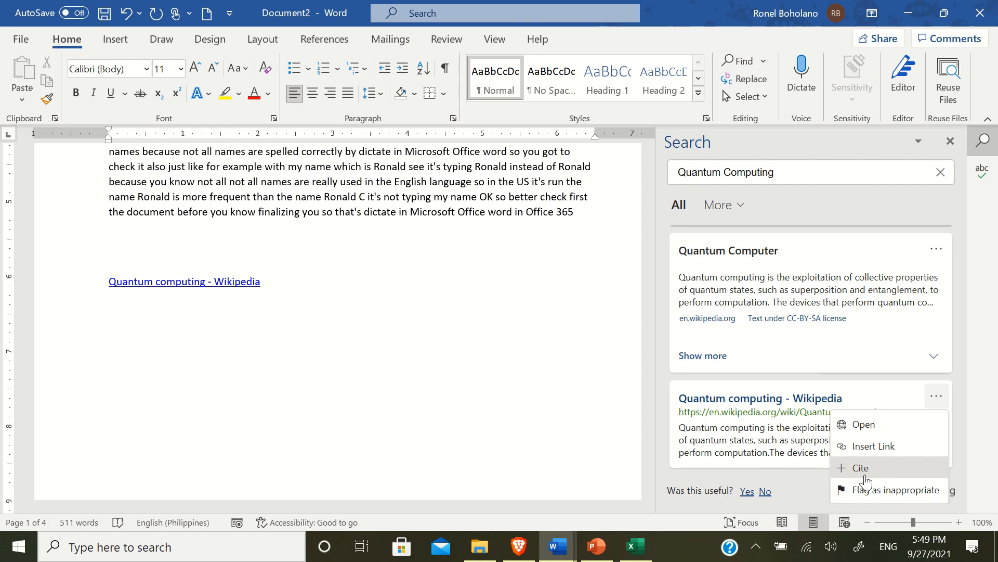
{"action": "left_click", "coordinate": [854, 426]}
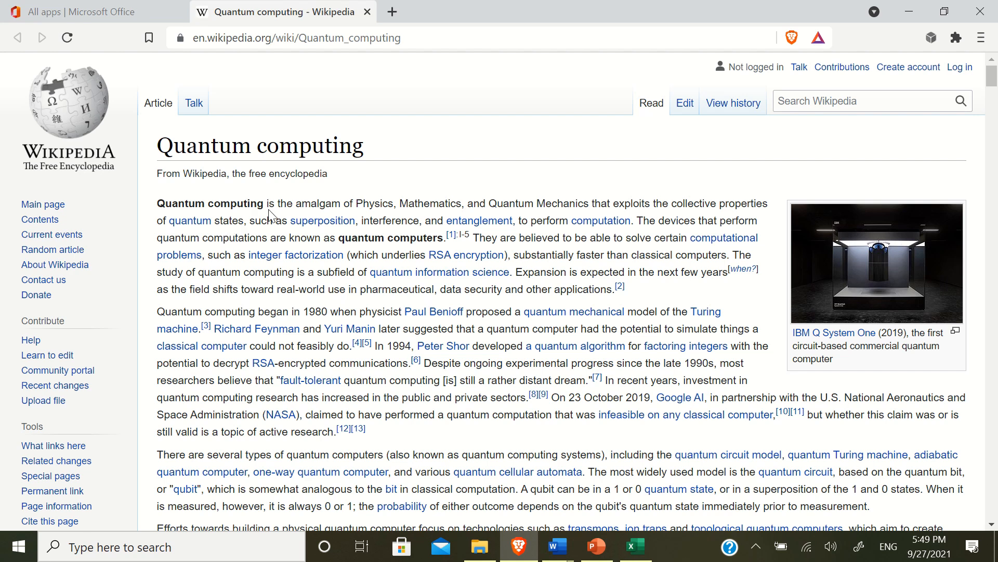
{"action": "left_click_drag", "start_coordinate": [157, 204], "coordinate": [599, 434]}
{"action": "key", "text": "ctrl+c"}
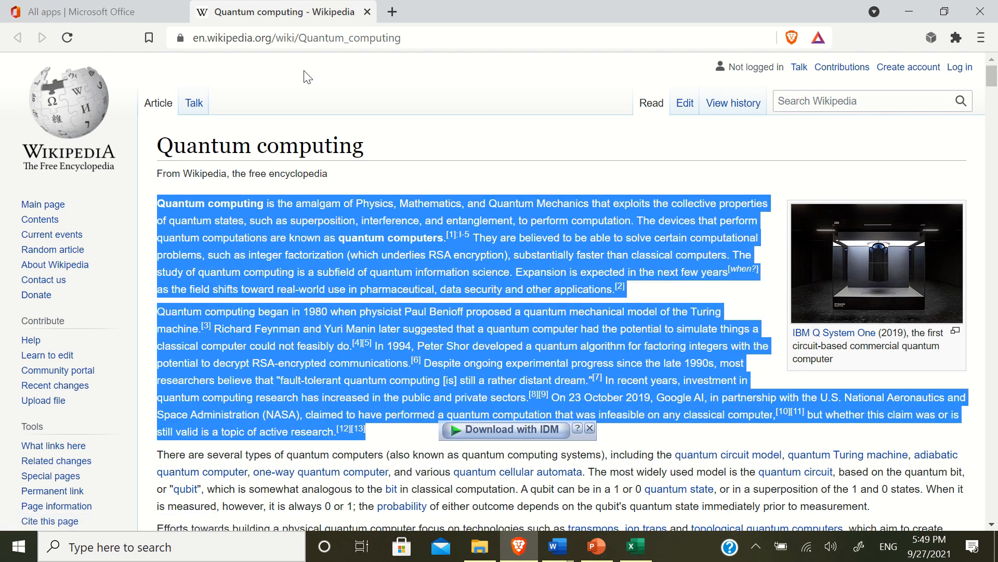
Switch to Document2, paste the copied Wikipedia paragraphs as text only below the link, and add two new lines after them
{"action": "mouse_move", "coordinate": [567, 556]}
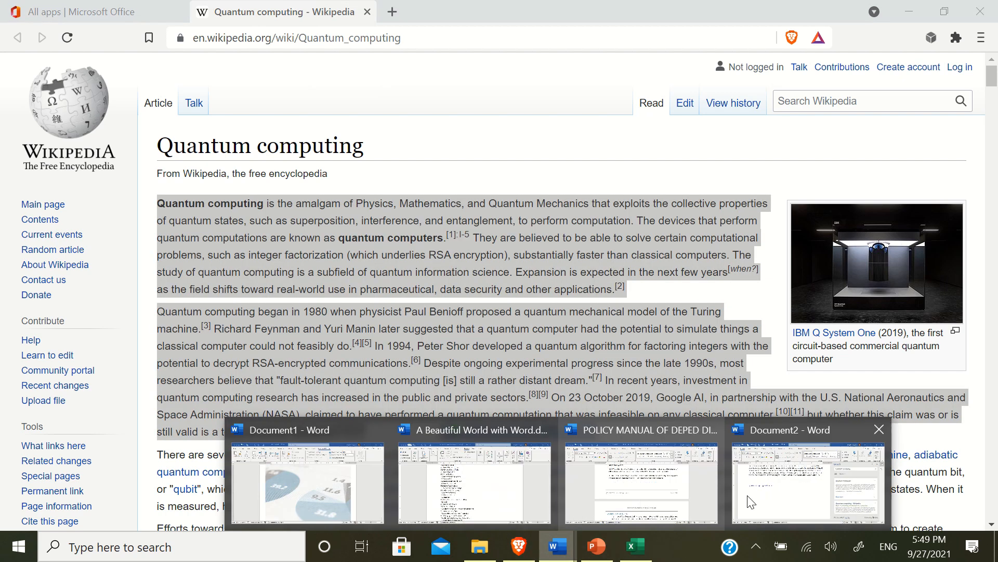
{"action": "left_click", "coordinate": [648, 487]}
{"action": "key", "text": "ctrl+v"}
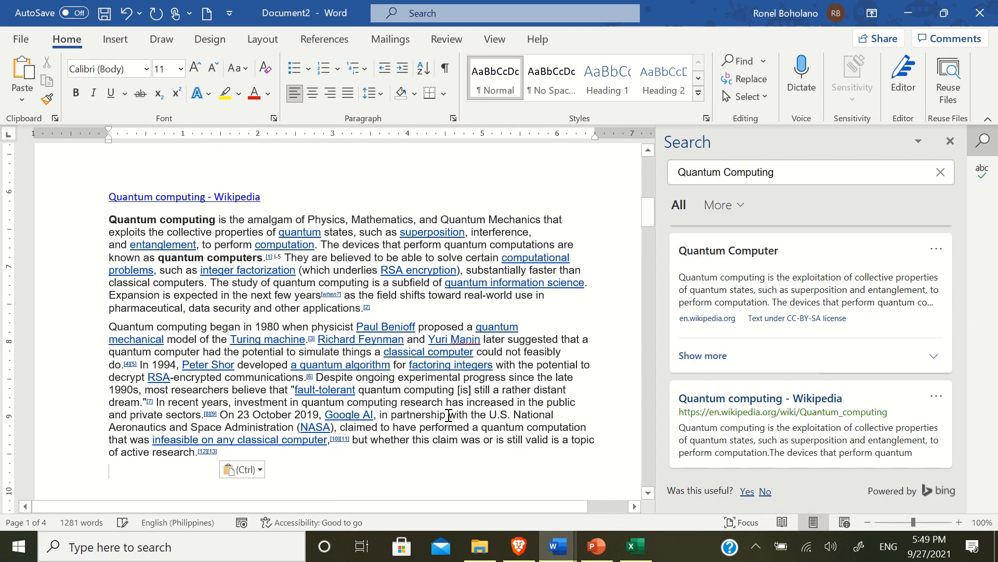
{"action": "left_click", "coordinate": [241, 469]}
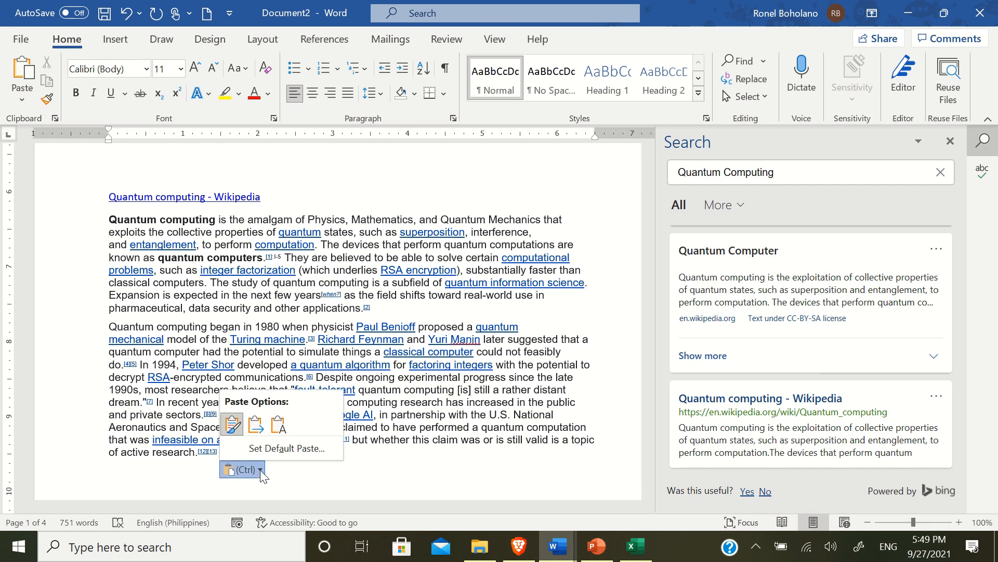
{"action": "left_click", "coordinate": [279, 424]}
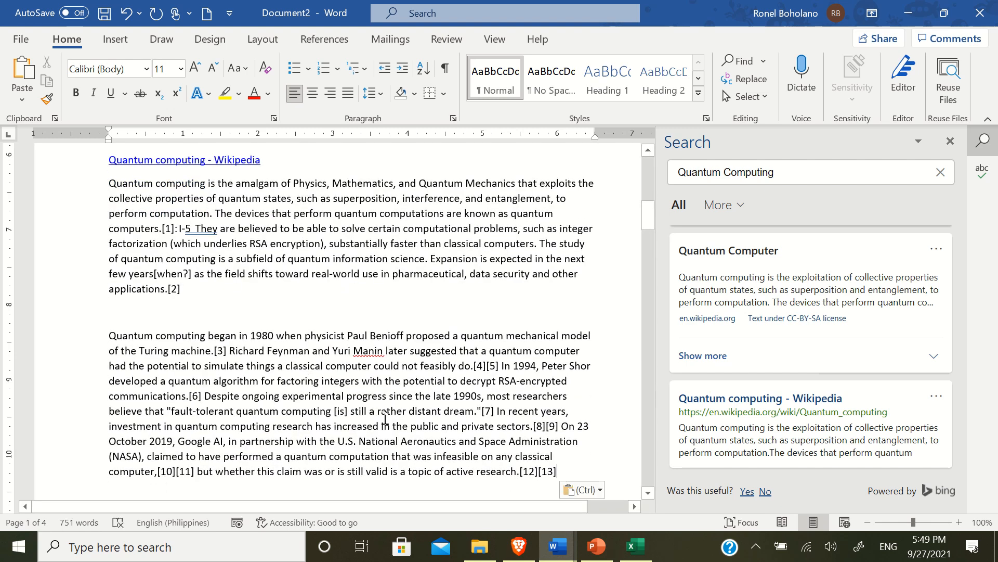
{"action": "key", "text": "Return"}
{"action": "key", "text": "Return"}
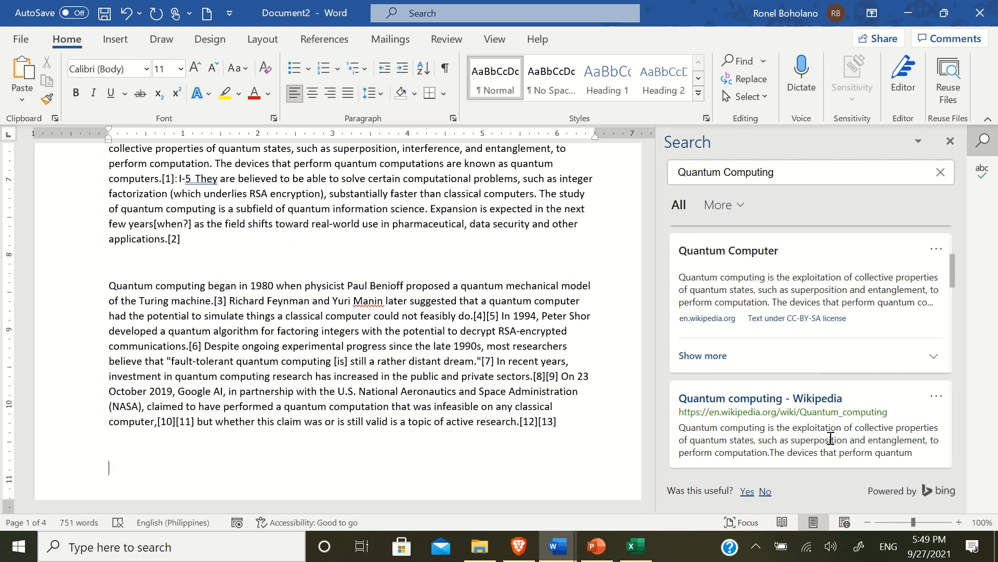
Add the citation of the "Quantum computing - Wikipedia" search result, with its web address, after the pasted paragraphs
{"action": "left_click", "coordinate": [931, 398]}
{"action": "left_click", "coordinate": [861, 481]}
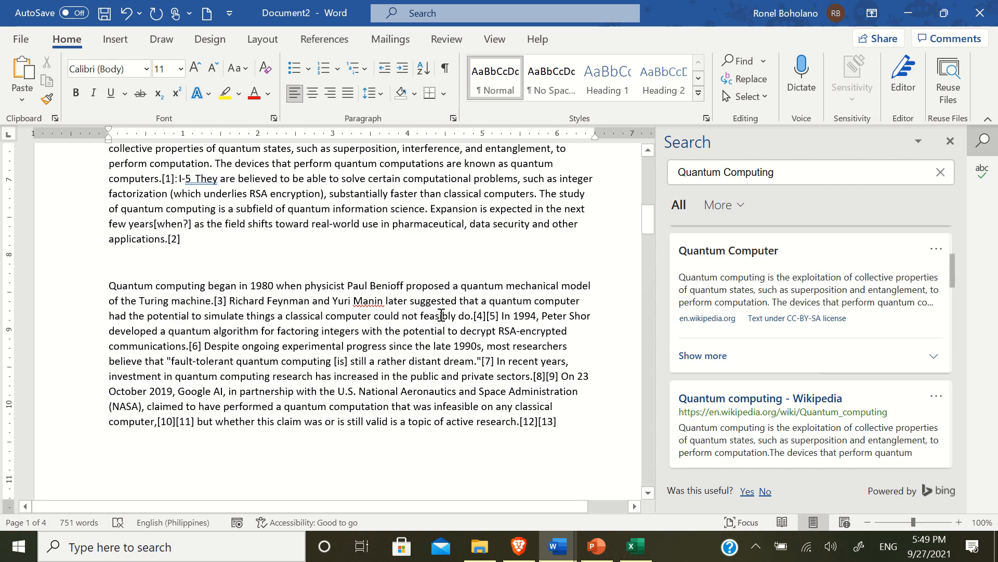
{"action": "scroll", "coordinate": [439, 307], "scroll_direction": "down", "scroll_amount": 4}
{"action": "scroll", "coordinate": [440, 304], "scroll_direction": "down", "scroll_amount": 15}
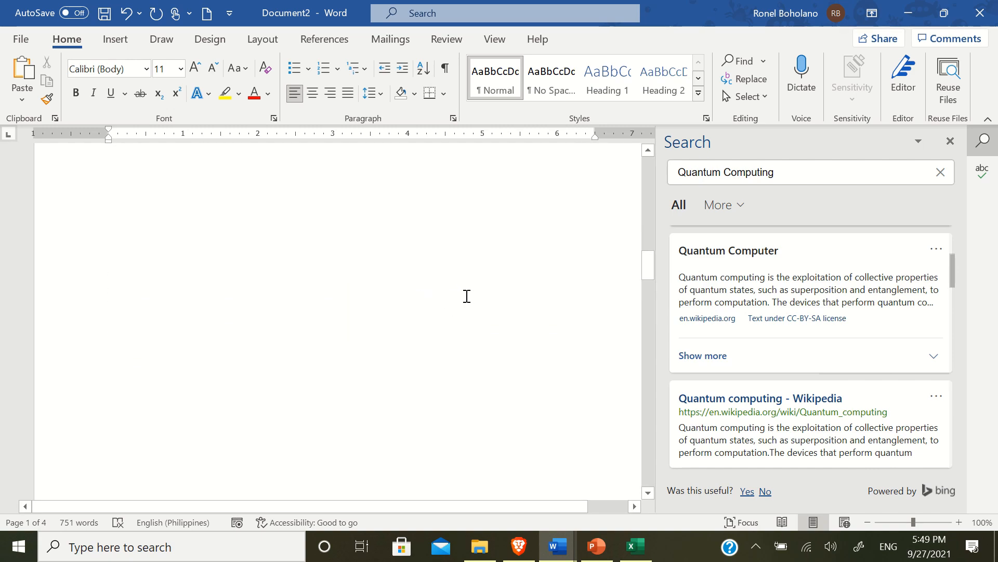
{"action": "scroll", "coordinate": [553, 326], "scroll_direction": "up", "scroll_amount": 10}
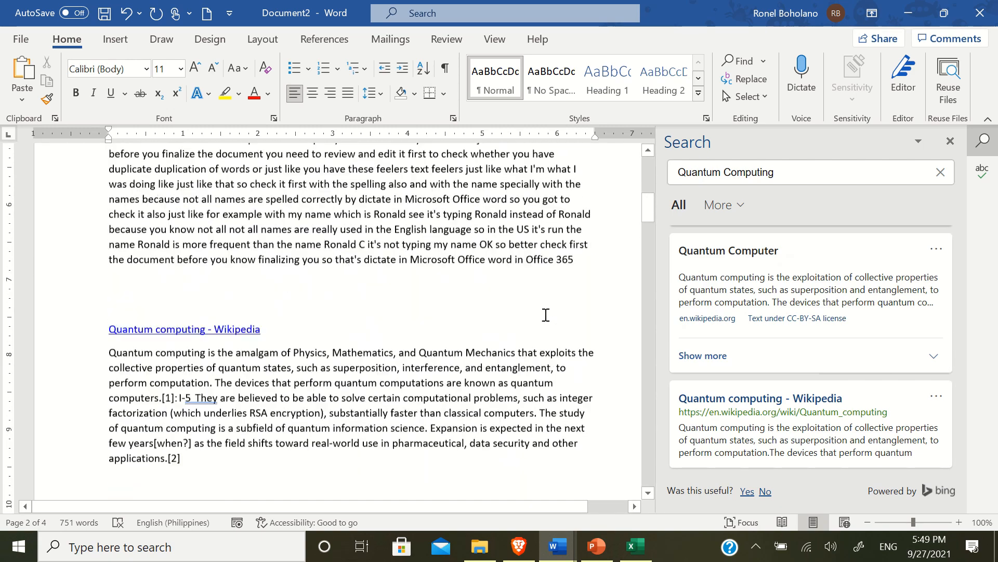
{"action": "scroll", "coordinate": [569, 288], "scroll_direction": "down", "scroll_amount": 3}
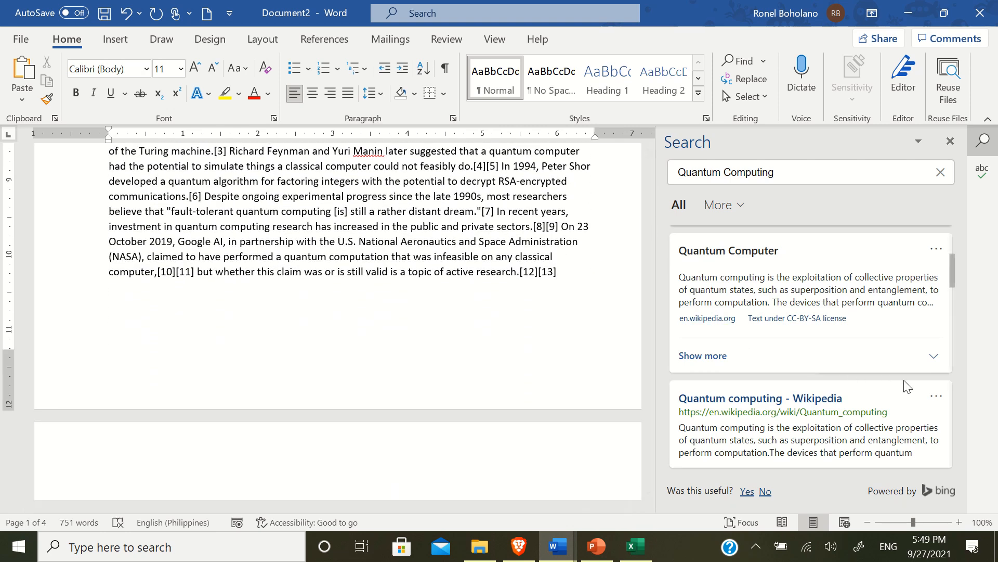
{"action": "left_click", "coordinate": [935, 398]}
{"action": "left_click", "coordinate": [863, 466]}
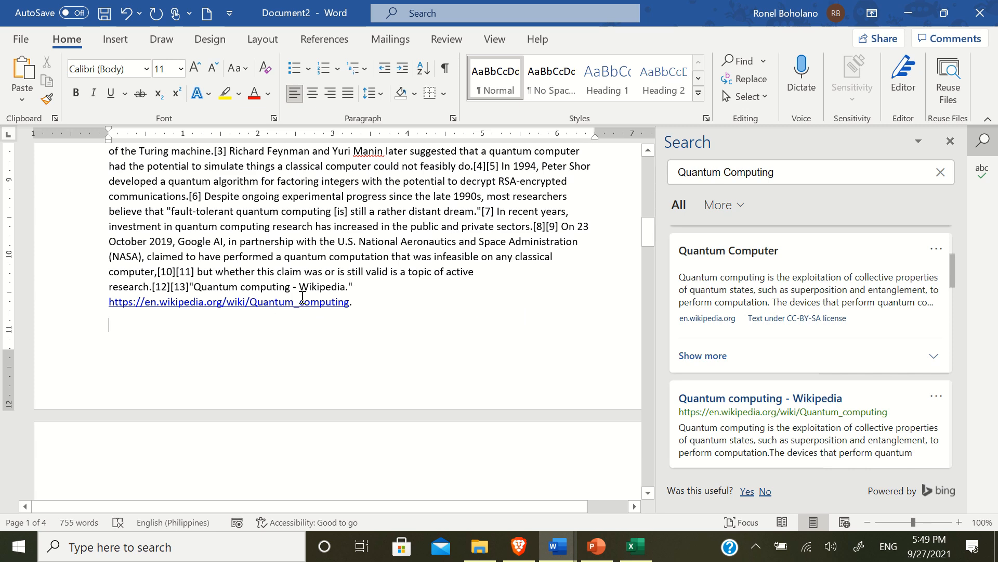
Insert two pictures from the Quantum Computing media results below the citation: the blue light grid and the gold-framed chip
{"action": "scroll", "coordinate": [278, 312], "scroll_direction": "down", "scroll_amount": 6}
{"action": "scroll", "coordinate": [276, 314], "scroll_direction": "up", "scroll_amount": 6}
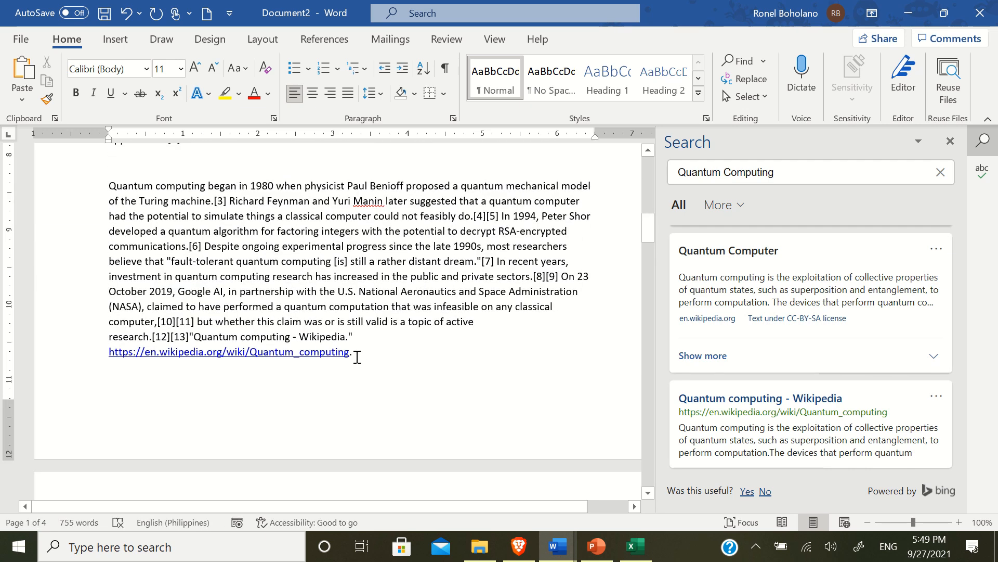
{"action": "scroll", "coordinate": [234, 338], "scroll_direction": "up", "scroll_amount": 6}
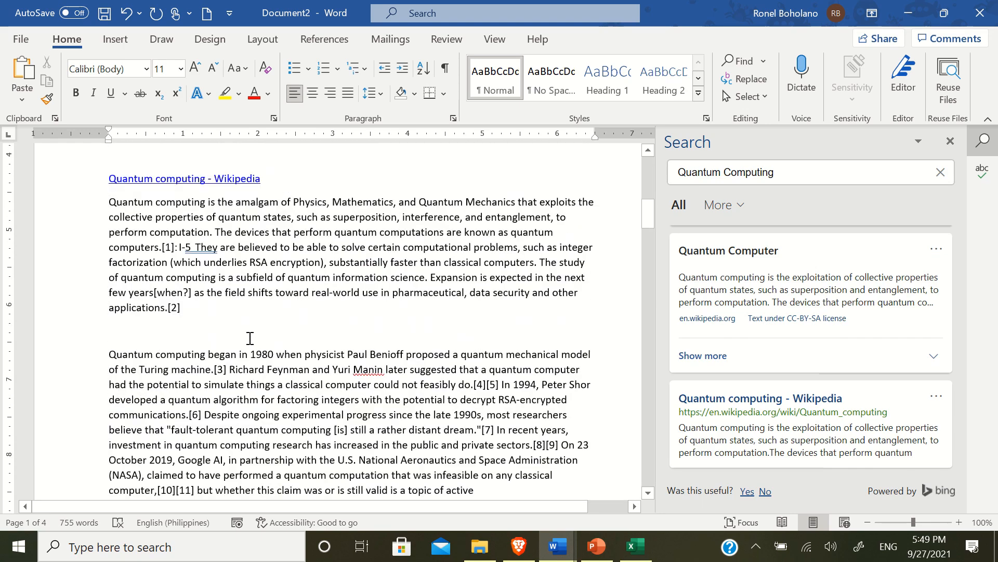
{"action": "scroll", "coordinate": [206, 320], "scroll_direction": "down", "scroll_amount": 8}
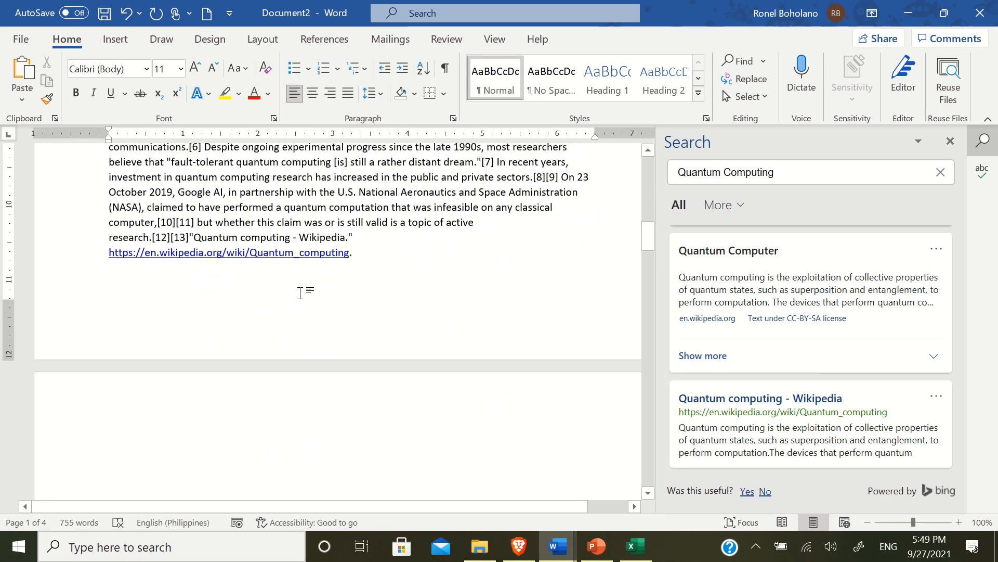
{"action": "scroll", "coordinate": [341, 299], "scroll_direction": "up", "scroll_amount": 2}
{"action": "scroll", "coordinate": [809, 331], "scroll_direction": "down", "scroll_amount": 15}
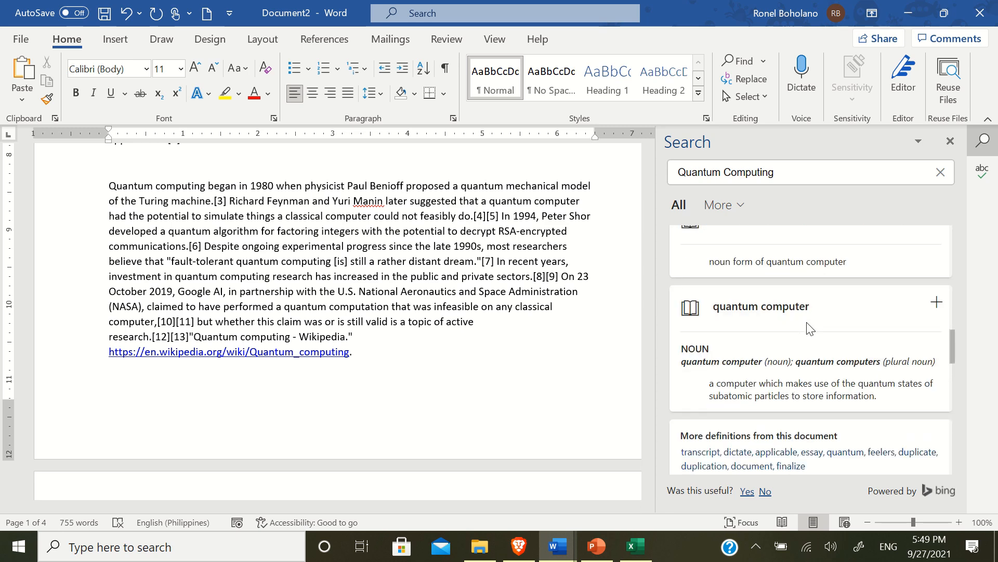
{"action": "scroll", "coordinate": [807, 325], "scroll_direction": "down", "scroll_amount": 8}
{"action": "scroll", "coordinate": [805, 330], "scroll_direction": "up", "scroll_amount": 15}
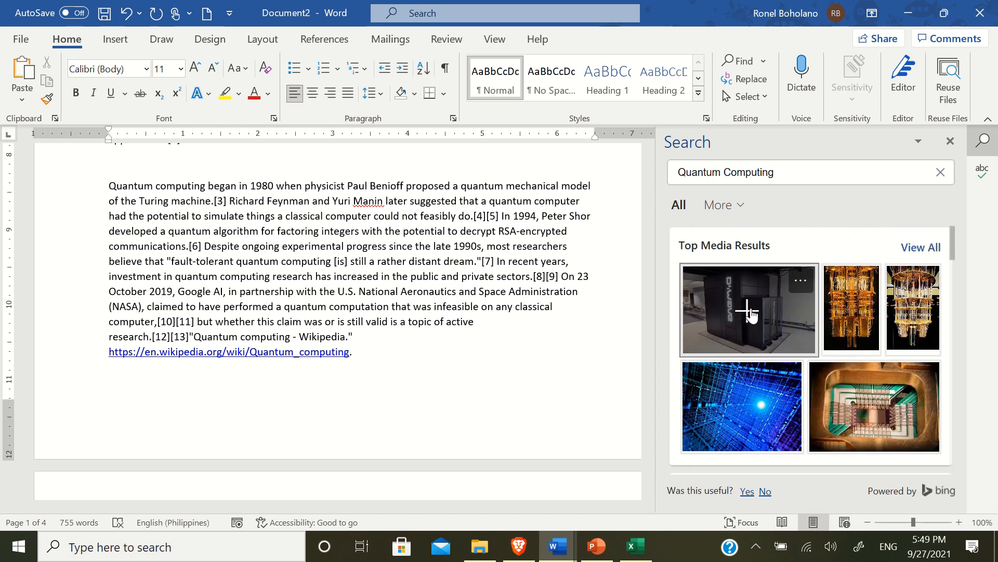
{"action": "left_click", "coordinate": [744, 411]}
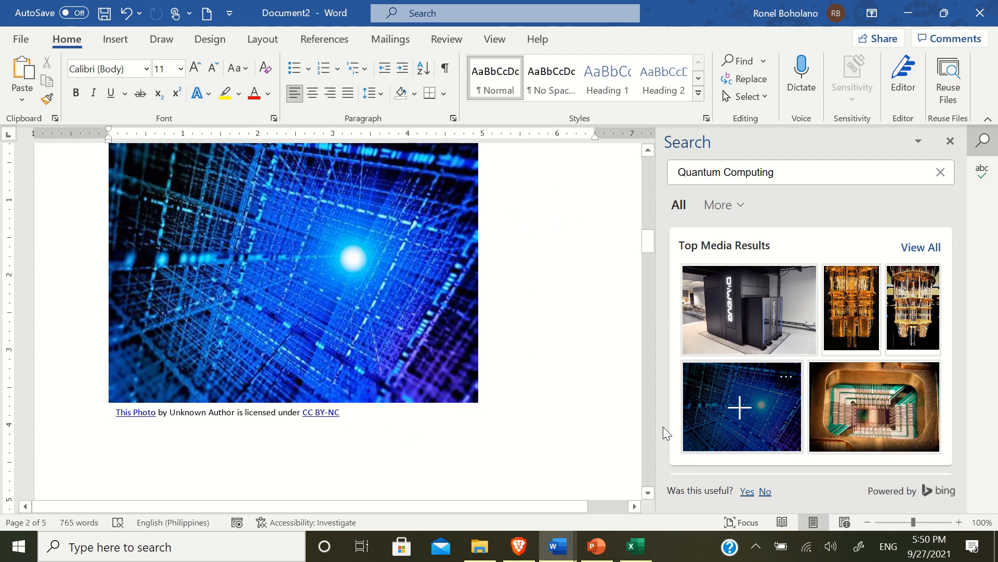
{"action": "left_click", "coordinate": [875, 408]}
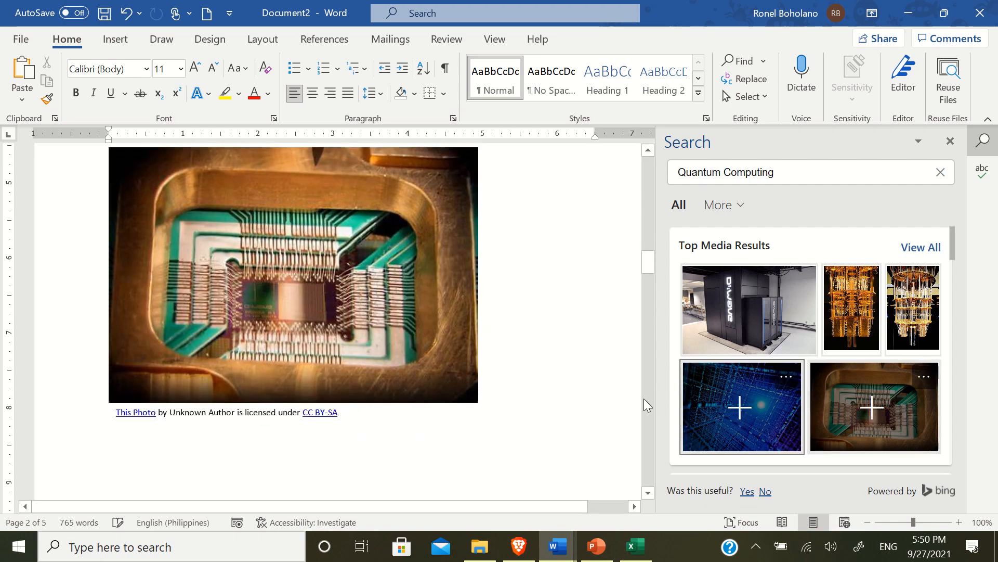
Review the inserted pictures and text in the document, and close the web search results and the Editor
{"action": "scroll", "coordinate": [295, 399], "scroll_direction": "up", "scroll_amount": 15}
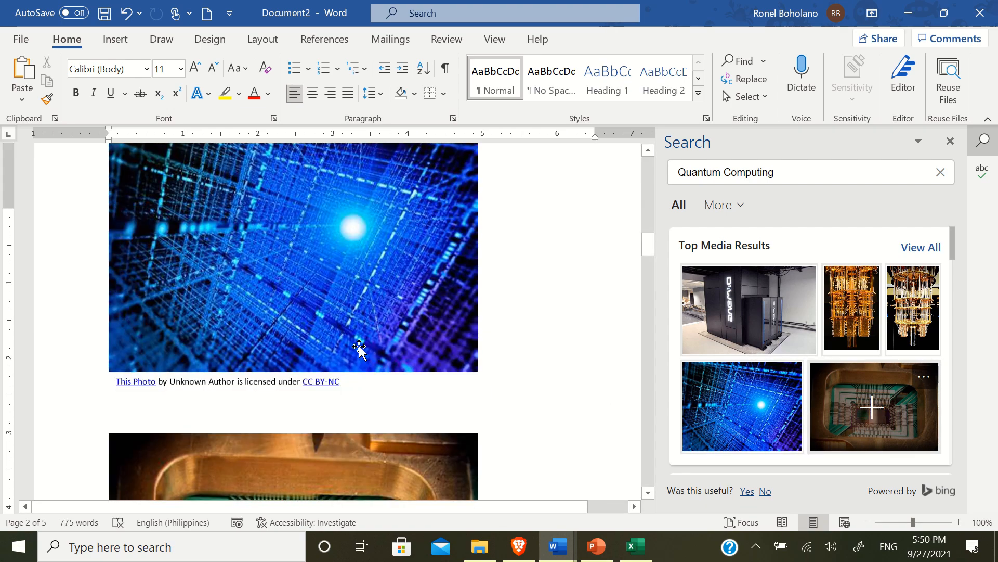
{"action": "scroll", "coordinate": [353, 330], "scroll_direction": "up", "scroll_amount": 2}
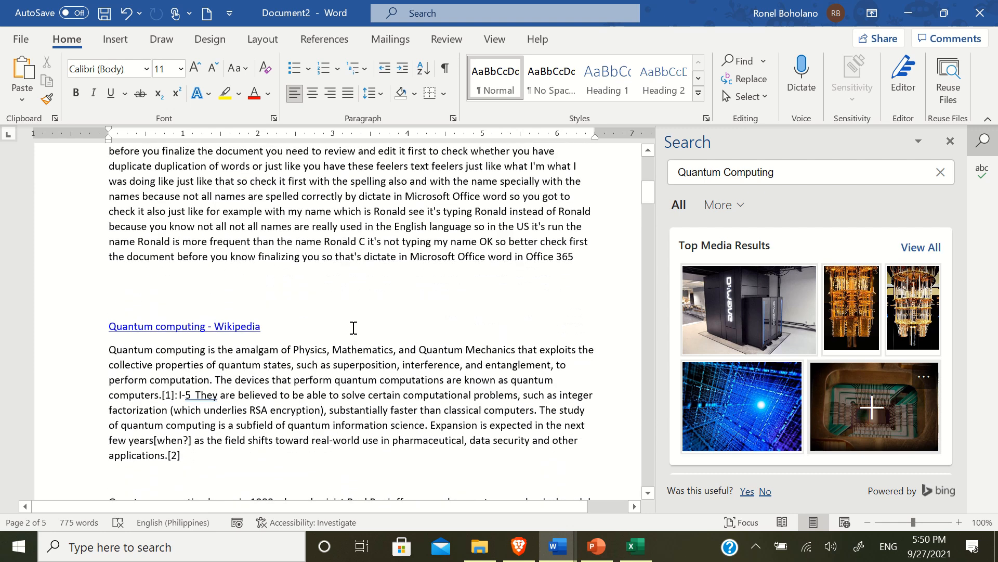
{"action": "left_click", "coordinate": [950, 145]}
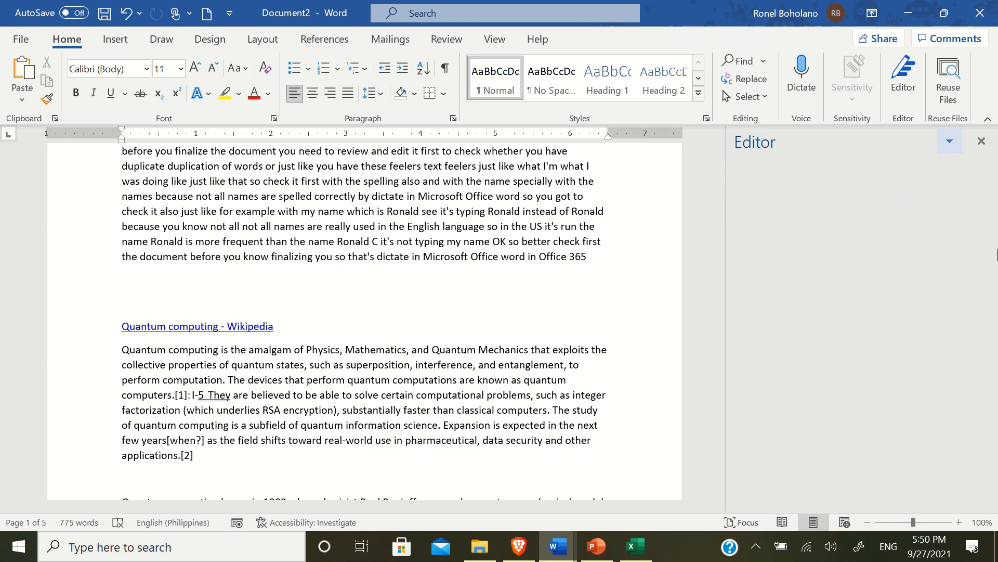
{"action": "left_click", "coordinate": [982, 141]}
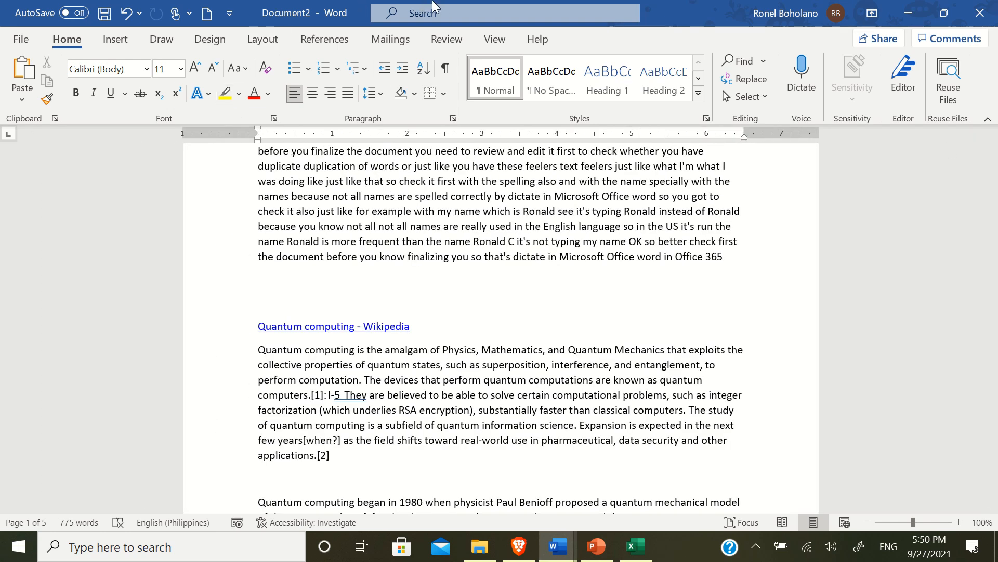